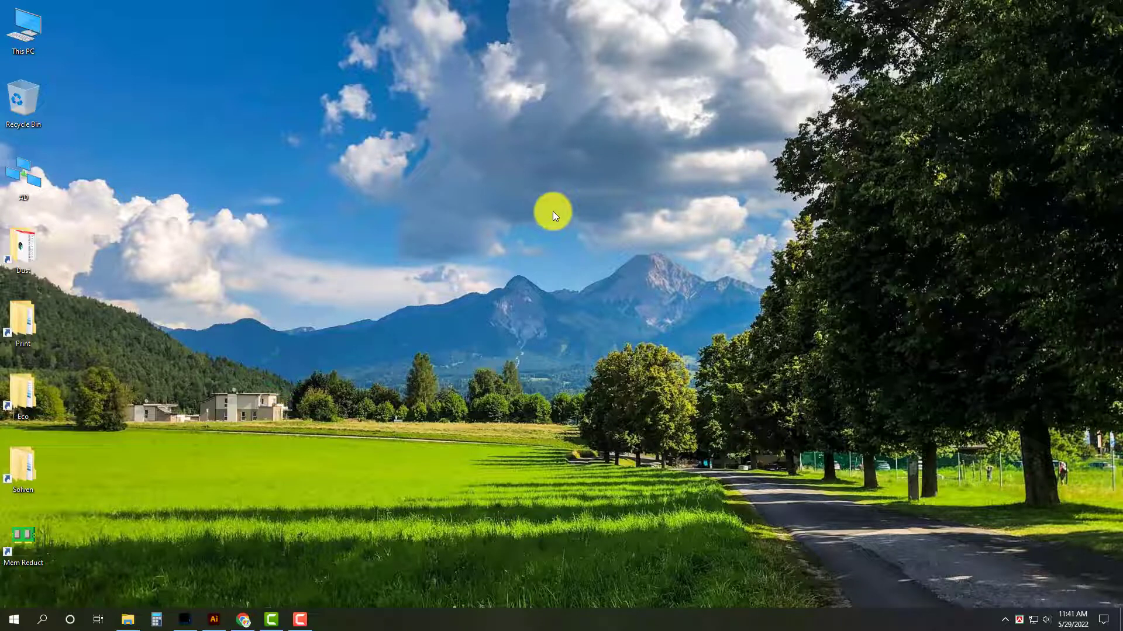
Switch to Illustrator and draw a rectangle 144 in wide and 36 in high below the artboard.
left_click(213, 619)
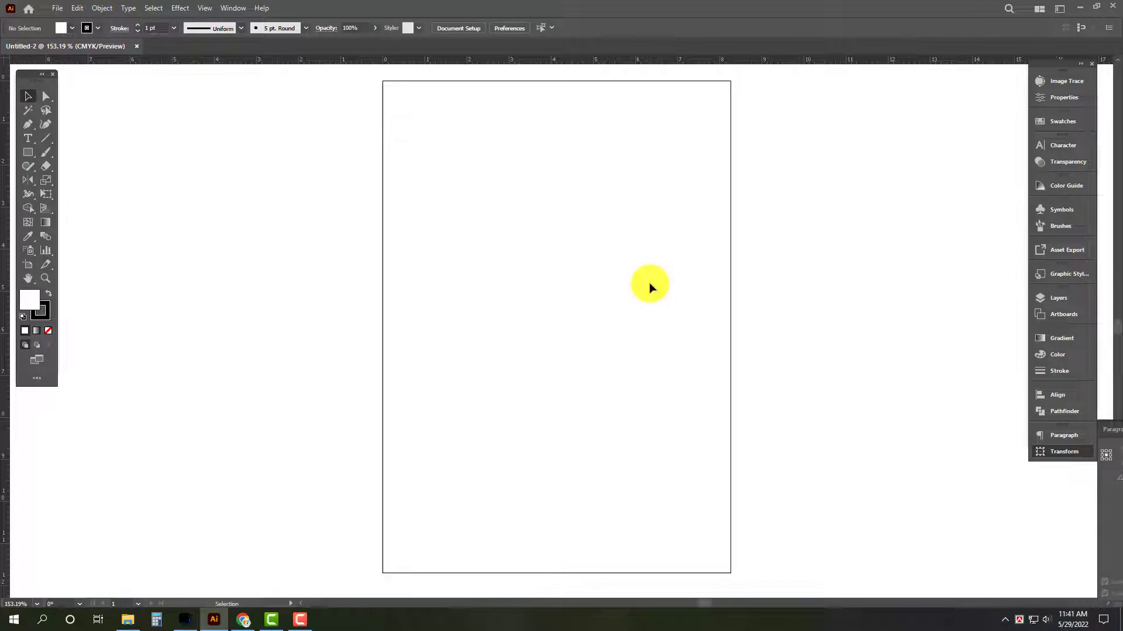
left_click_drag(487, 213, 363, 220)
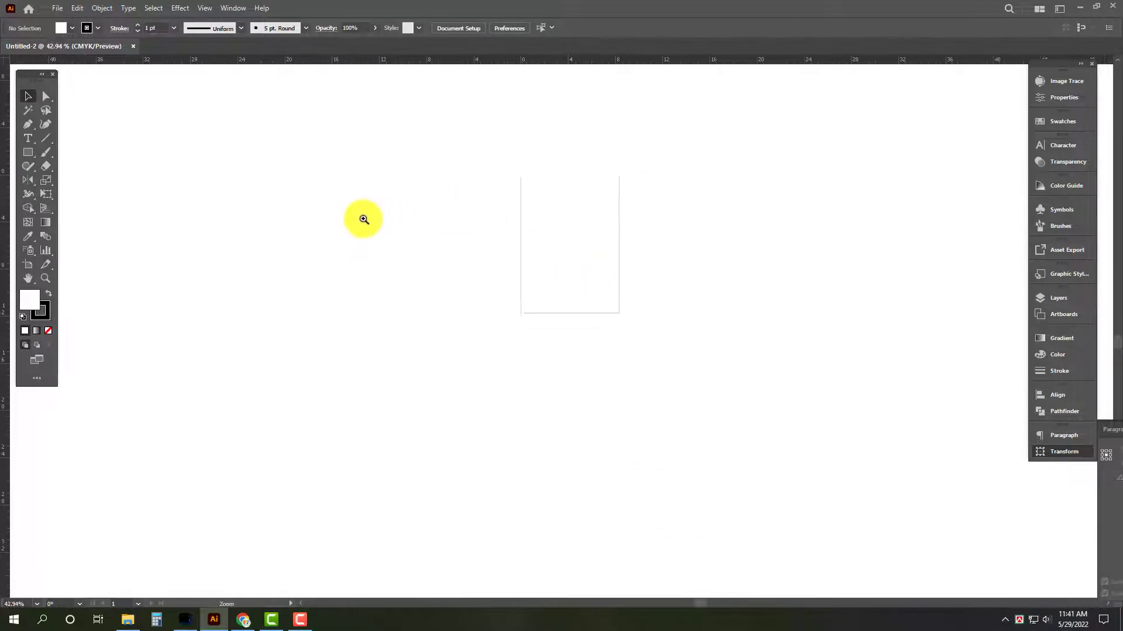
left_click_drag(569, 376, 490, 231)
key("m")
left_click(486, 282)
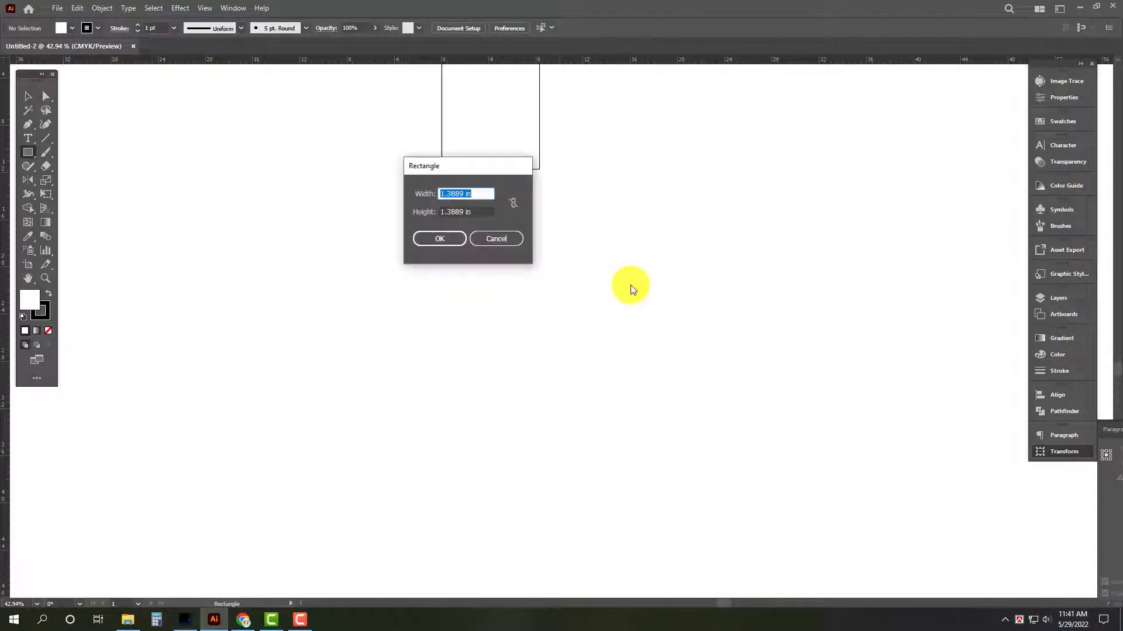
type("144")
key("Tab")
type("36")
key("Return")
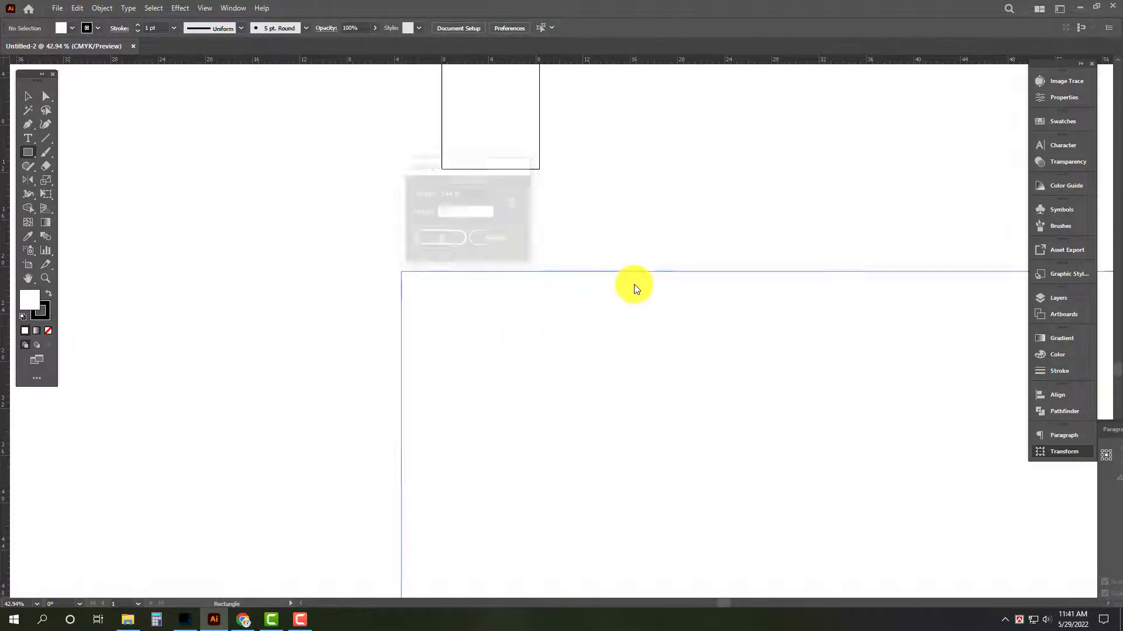
Centre the rectangle horizontally below the artboard and place a vertical guide through its midpoint.
left_click_drag(633, 284, 438, 287)
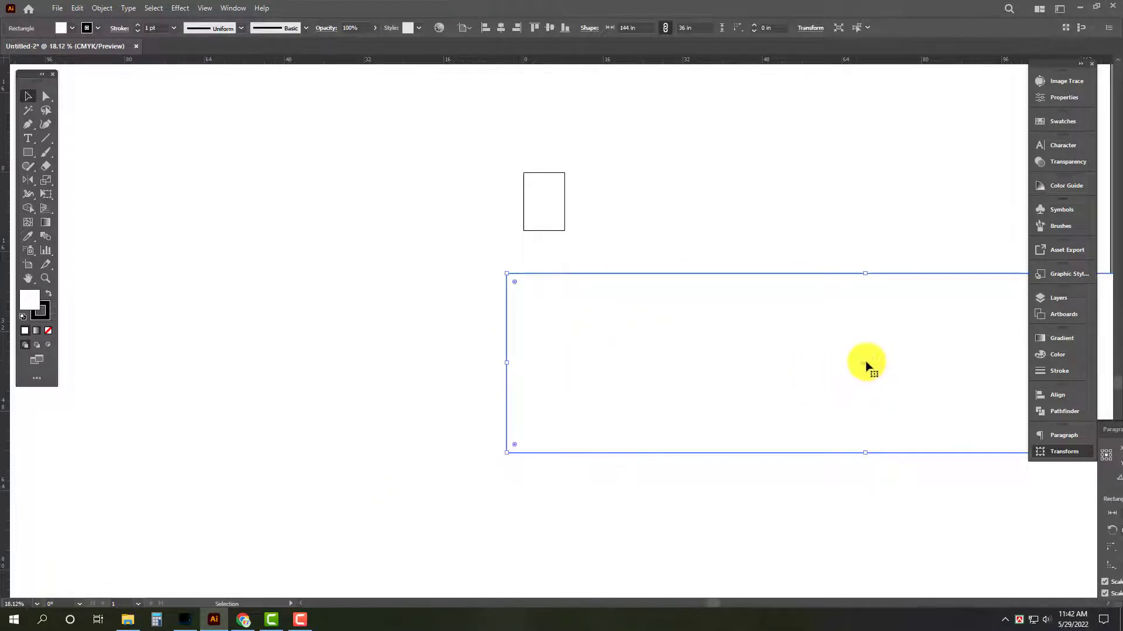
left_click_drag(865, 364, 541, 333)
scroll(538, 299, "down", 1)
key("Tab")
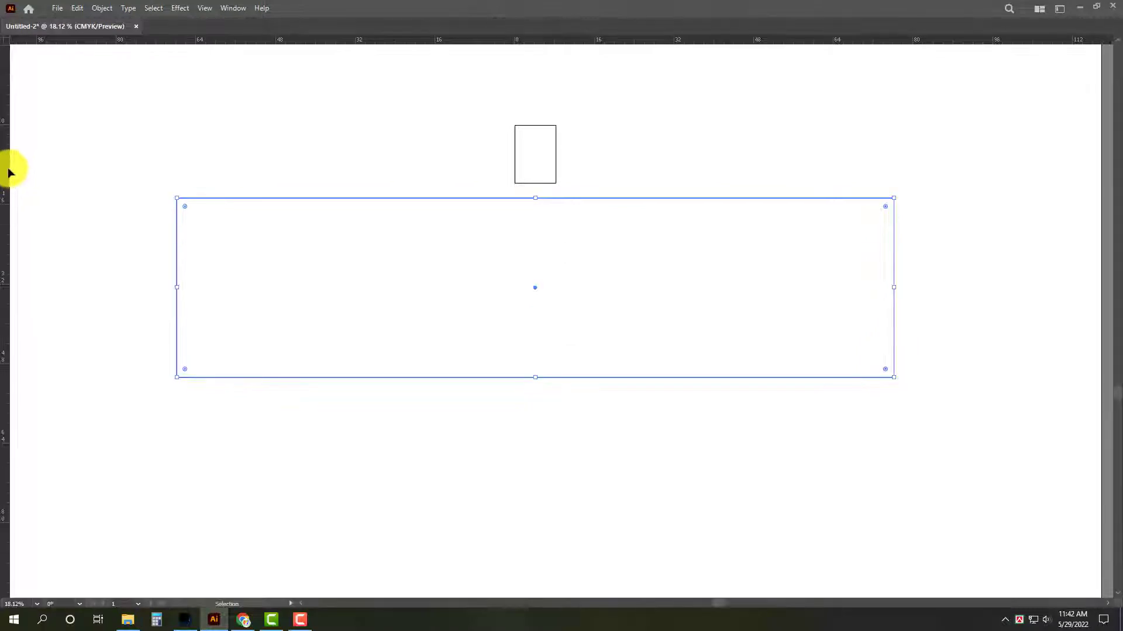
left_click_drag(8, 170, 533, 152)
scroll(562, 234, "up", 1)
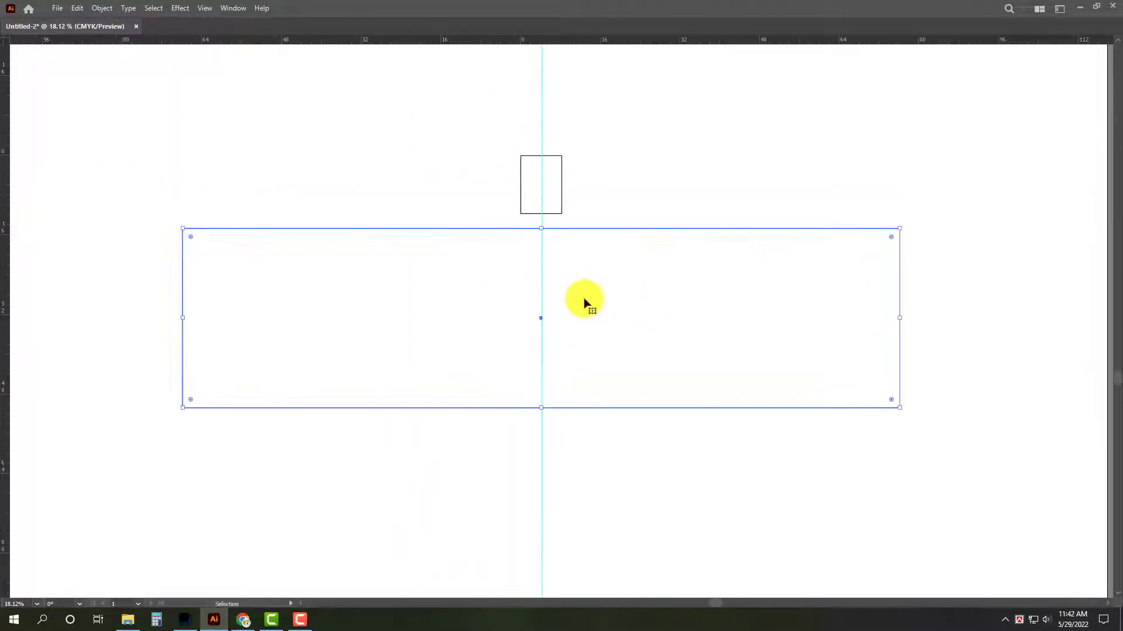
Remove the rectangle's fill and offset its path by -1.5 in to create an inner border.
key("Tab")
left_click(48, 331)
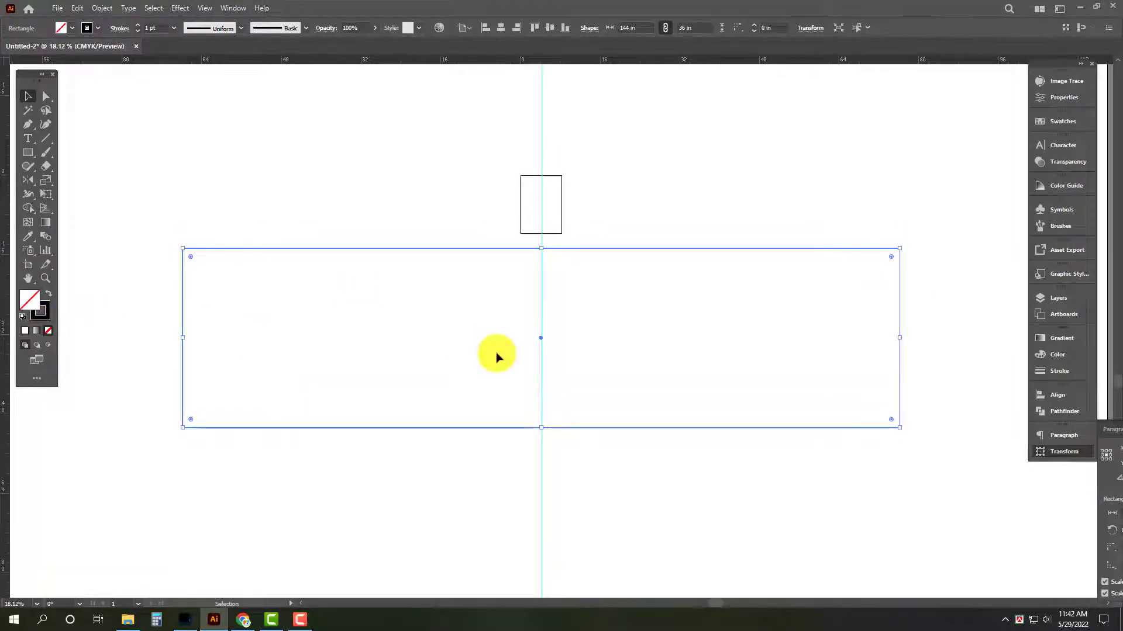
key("alt+o")
key("p")
mouse_move(236, 290)
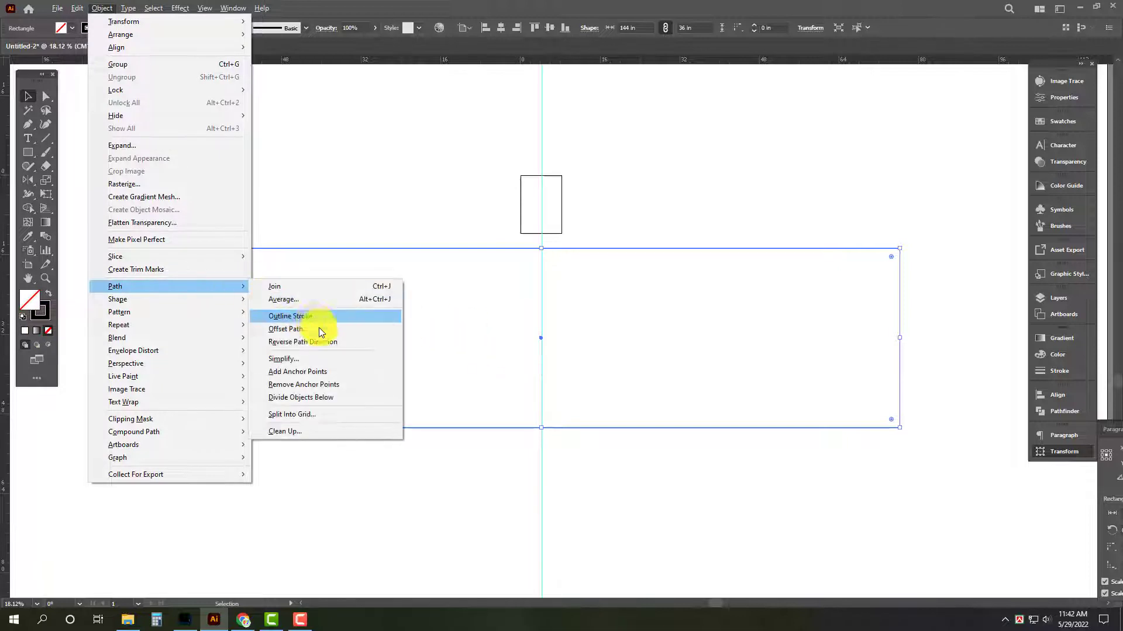
left_click(320, 328)
type("-1.")
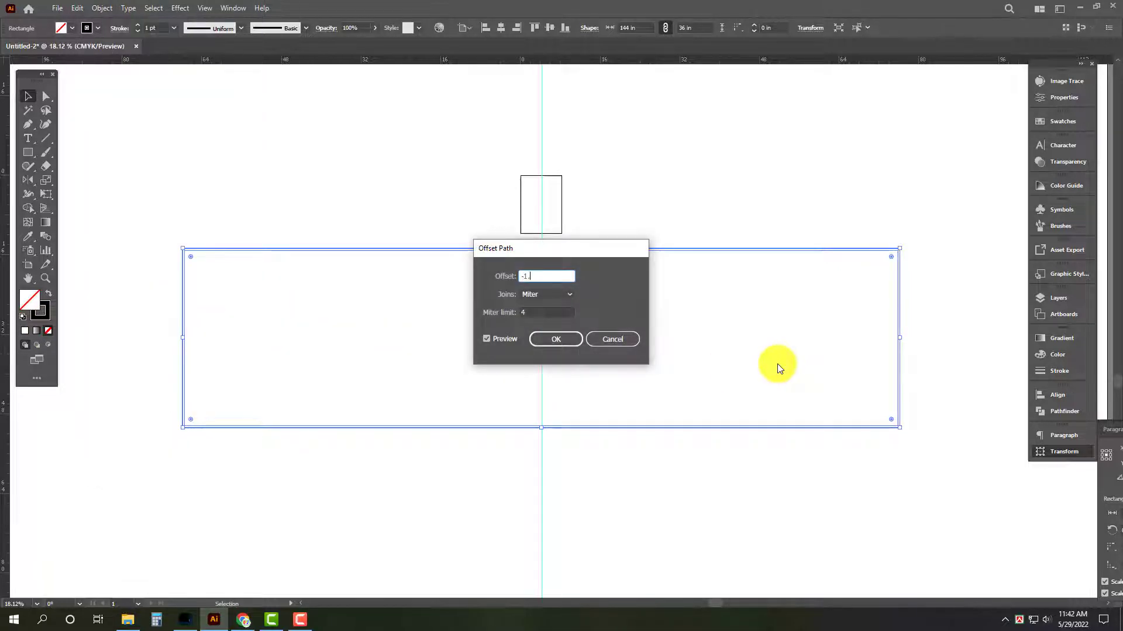
type("5")
key("Return")
Add a centre-aligned placeholder text line and position it on the vertical guide near the inner border's upper edge.
left_click(683, 201)
key("Tab")
key("ctrl+space")
left_click_drag(539, 346, 585, 403)
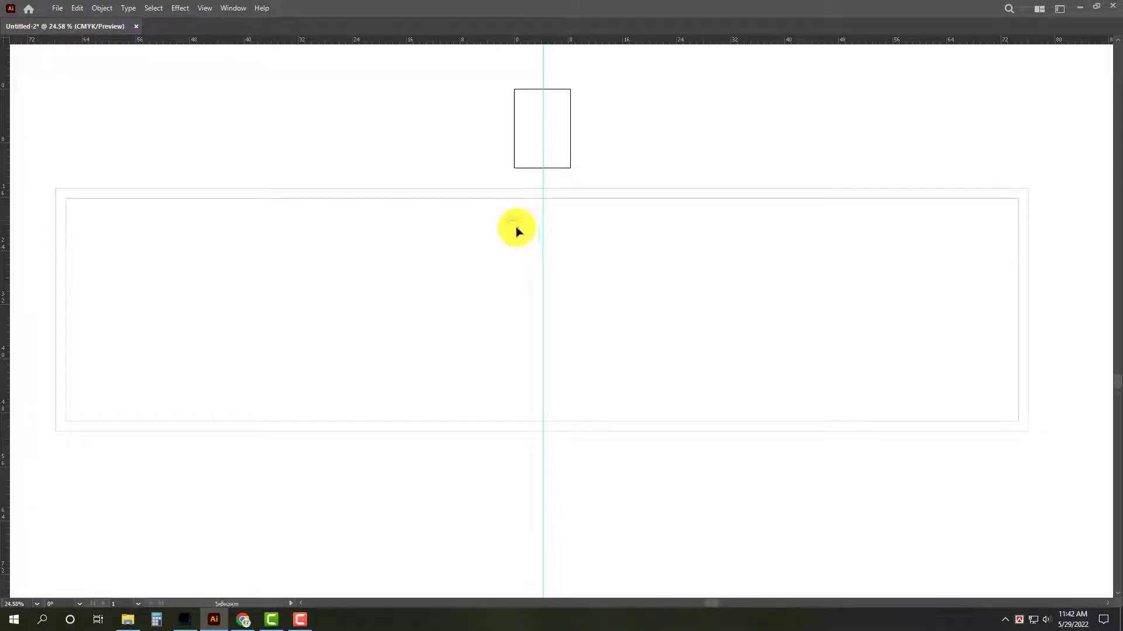
left_click_drag(515, 223, 766, 337)
key("ctrl+shift+c")
key("ctrl+t")
key("Tab")
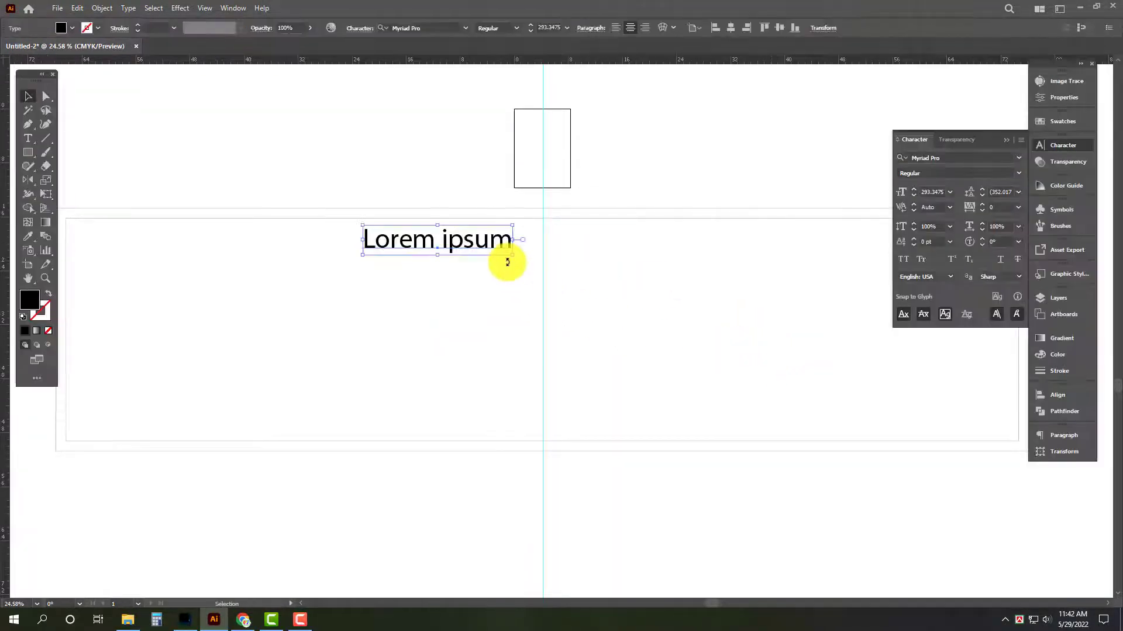
left_click_drag(507, 262, 579, 258)
Set the placeholder text's font to SutonnyMJ Bold.
left_click(980, 157)
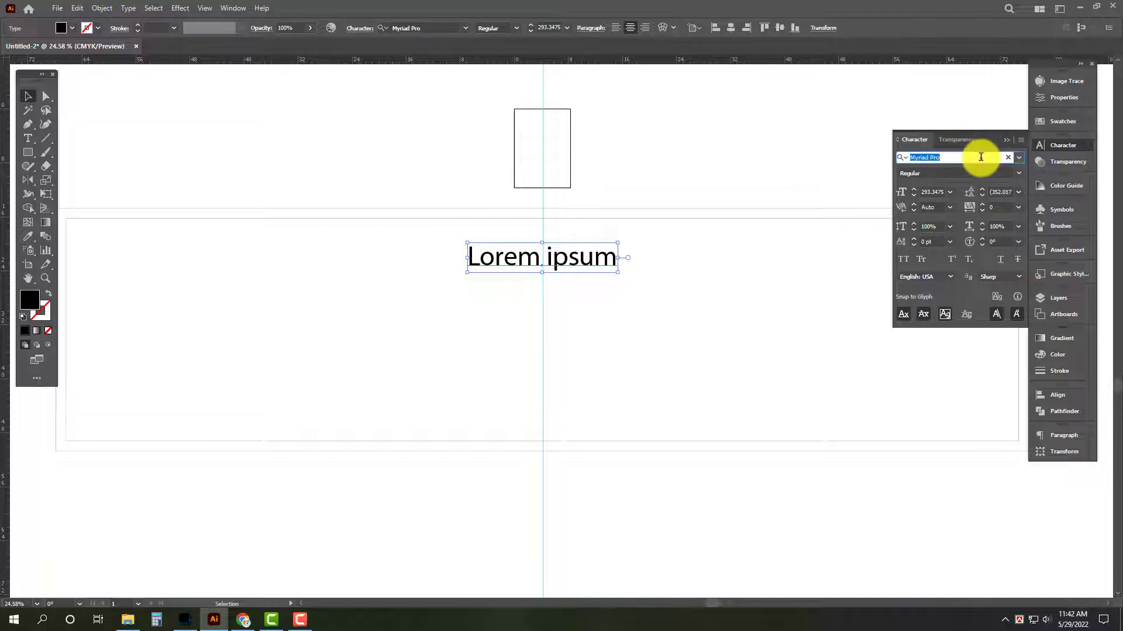
type("sutonnymj")
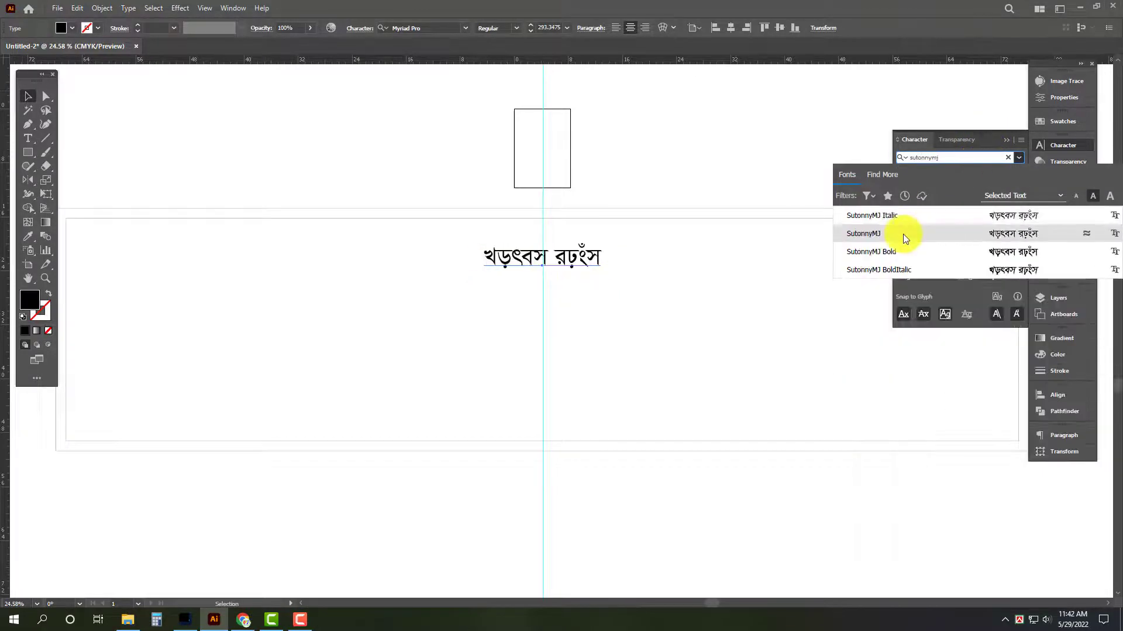
left_click(903, 252)
scroll(589, 289, "up", 3)
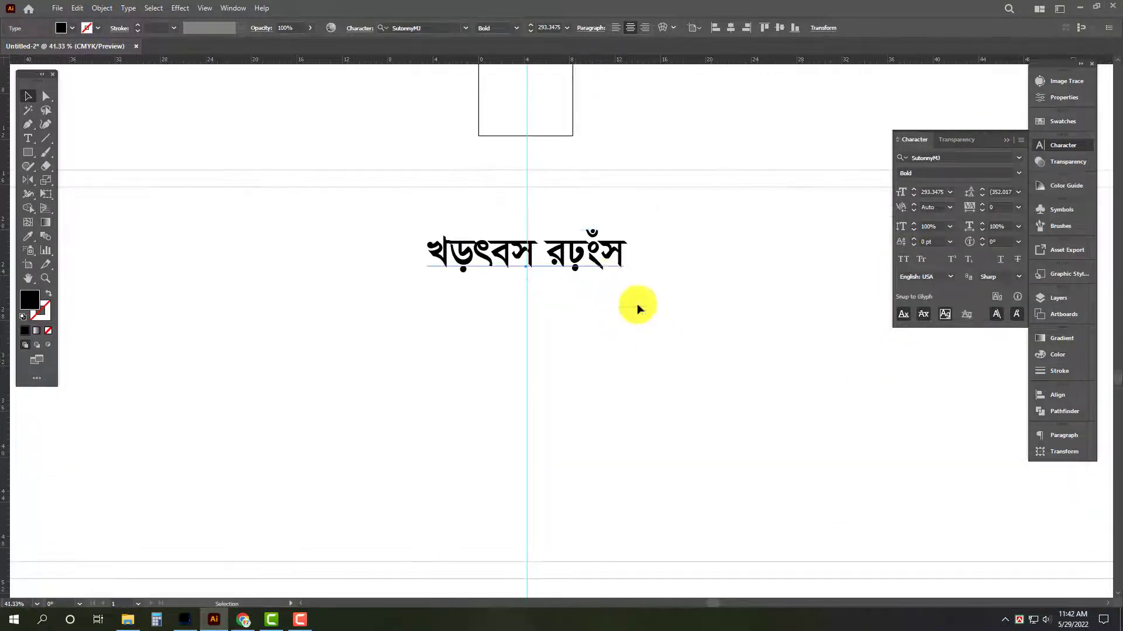
Replace the placeholder text with the heading "আলমগীর মেডিকেল হল" and raise it closer to the inner border's upper edge.
key("Tab")
triple_click(593, 236)
key("BackSpace")
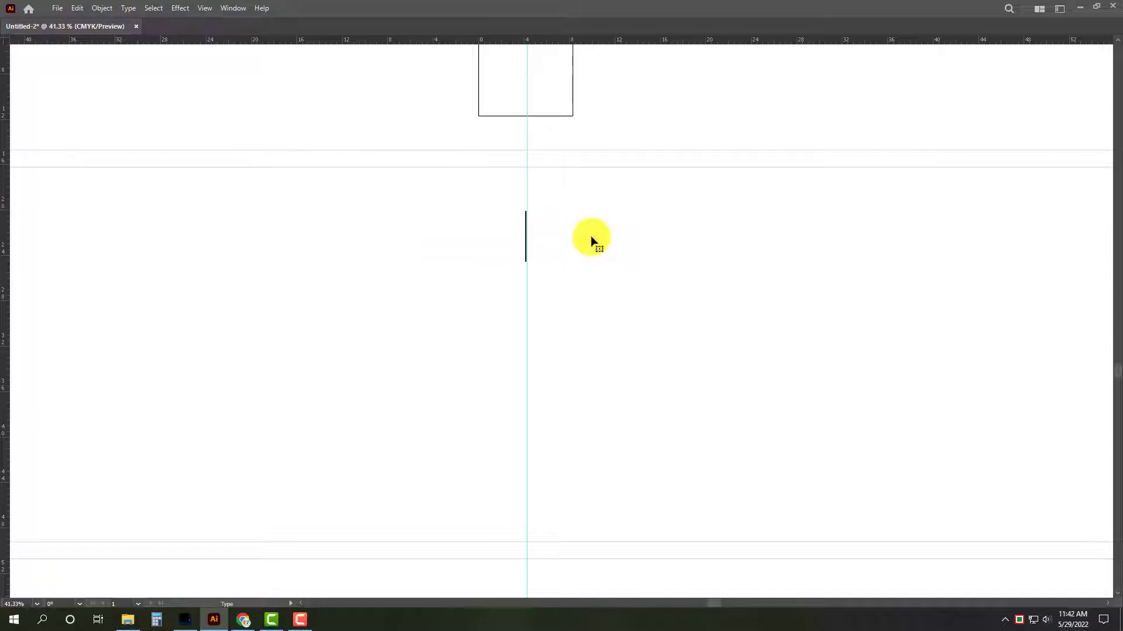
type("Avjg")
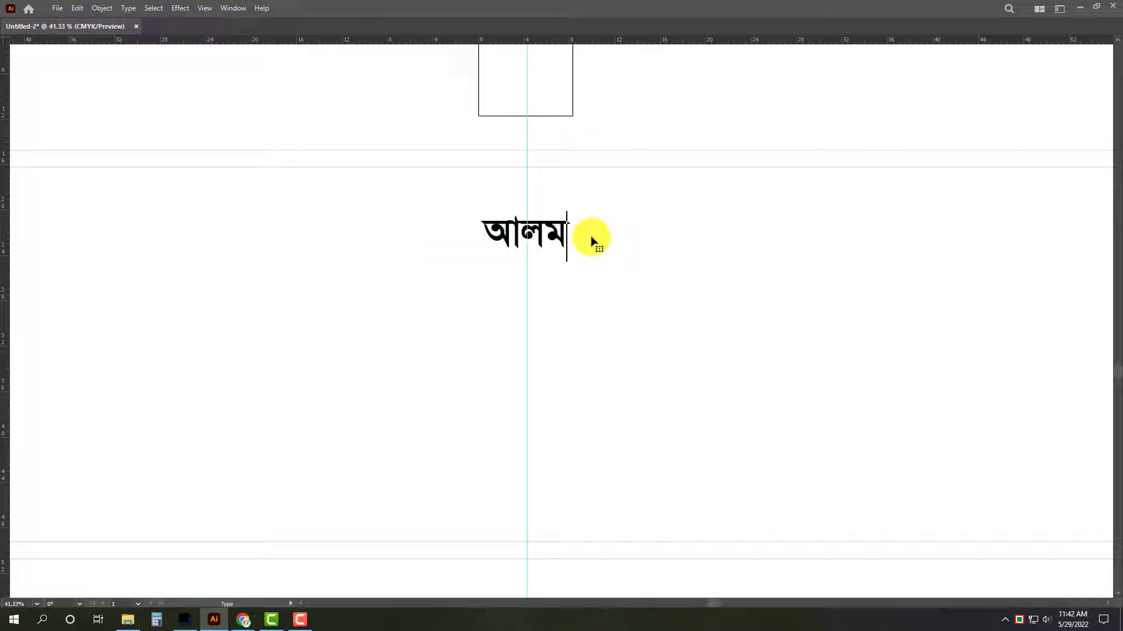
type("Mxi")
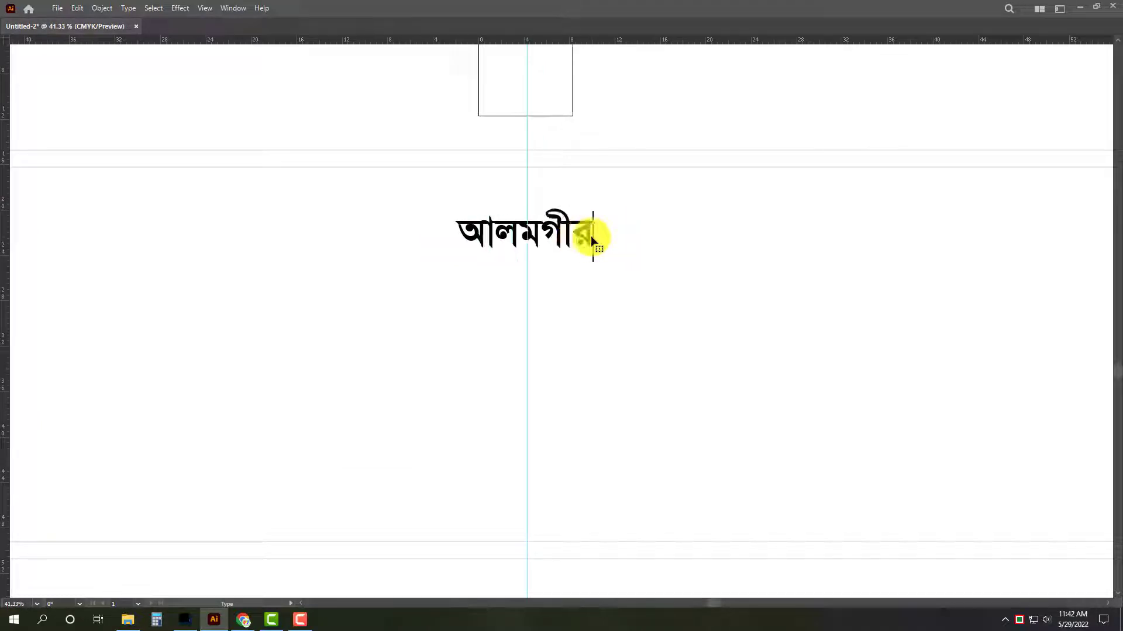
type(" ‡gwW‡Kj")
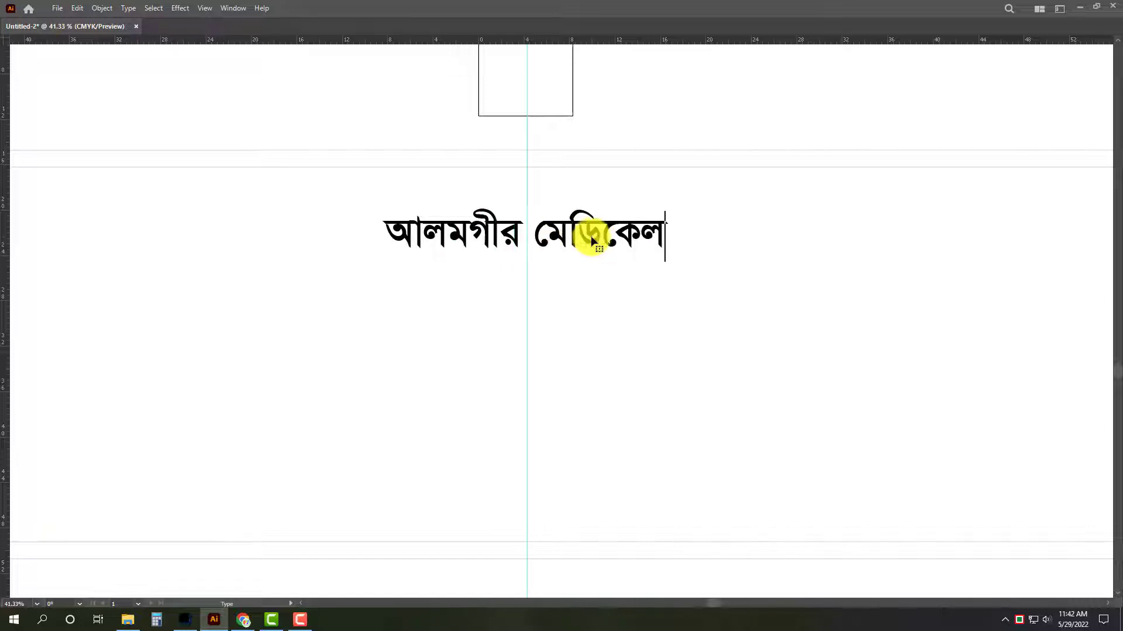
type(" nj")
key("Escape")
left_click_drag(591, 238, 587, 207)
Place a smaller copy of the heading below it and replace its text with "প্রোঃ" followed by the proprietor's full name.
left_click_drag(587, 207, 591, 266)
left_click_drag(697, 265, 621, 266)
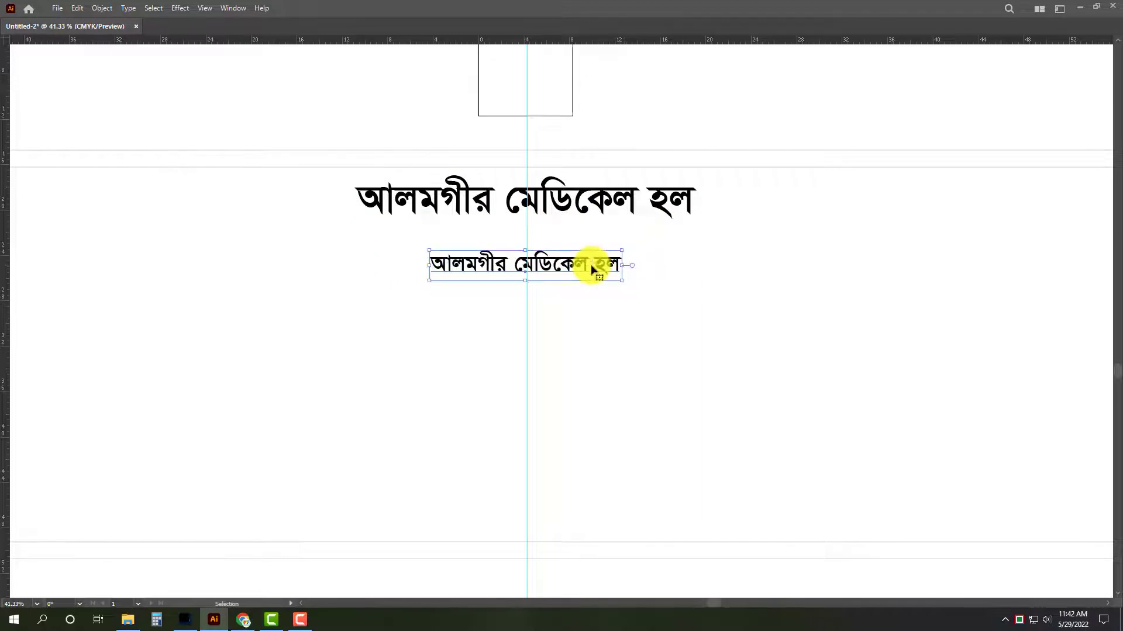
triple_click(591, 264)
type("‡cÖvt ")
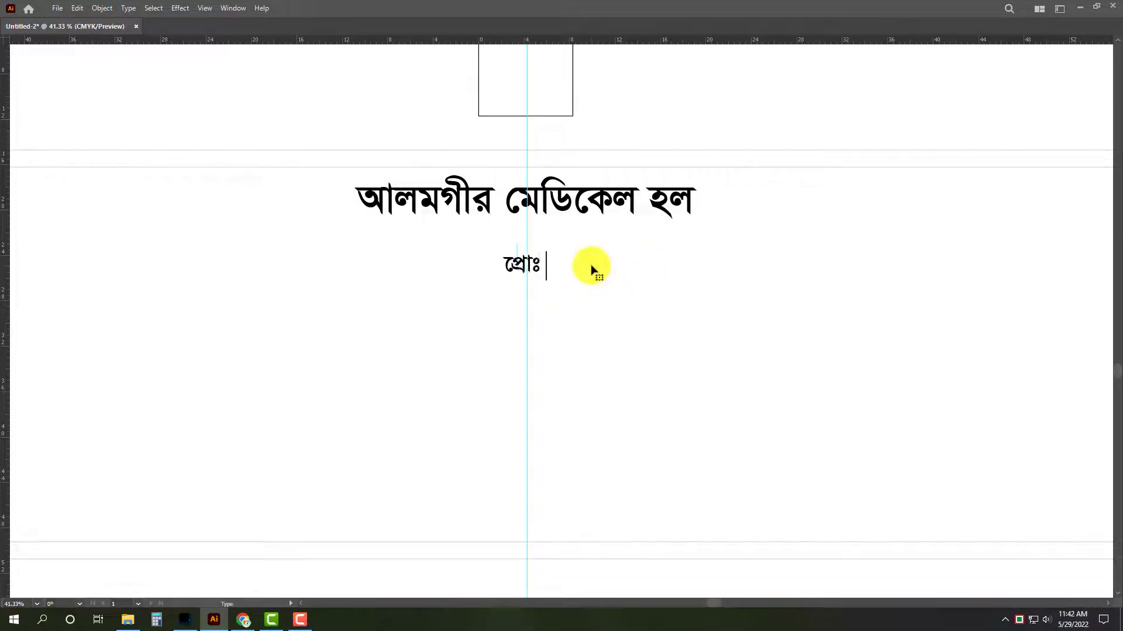
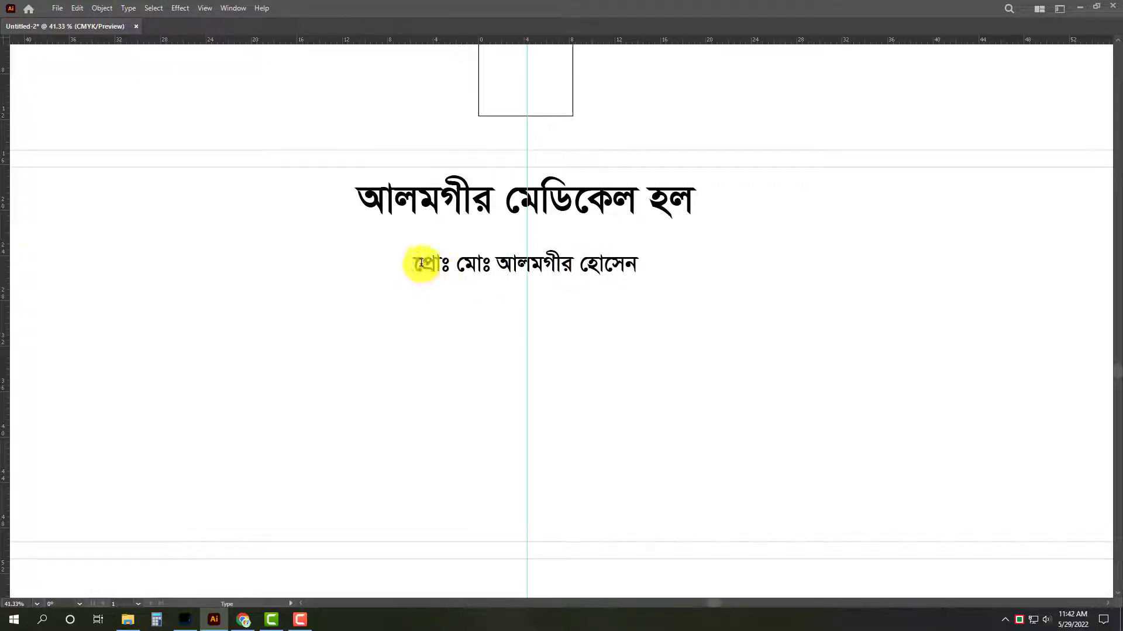
Duplicate the proprietor line below itself and replace the copy's text with the two lines "এল.এম.এ.এফ" and "প্যারা মেডিকেল, ঢাকা।".
left_click_drag(591, 263, 587, 316)
triple_click(587, 315)
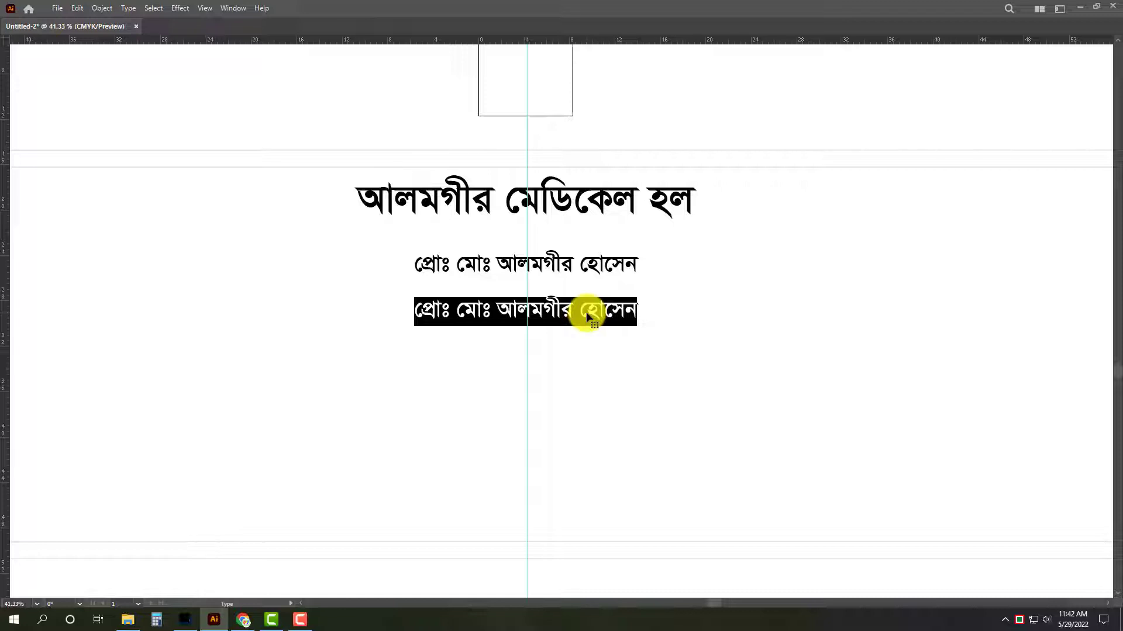
type("G")
type("ল")
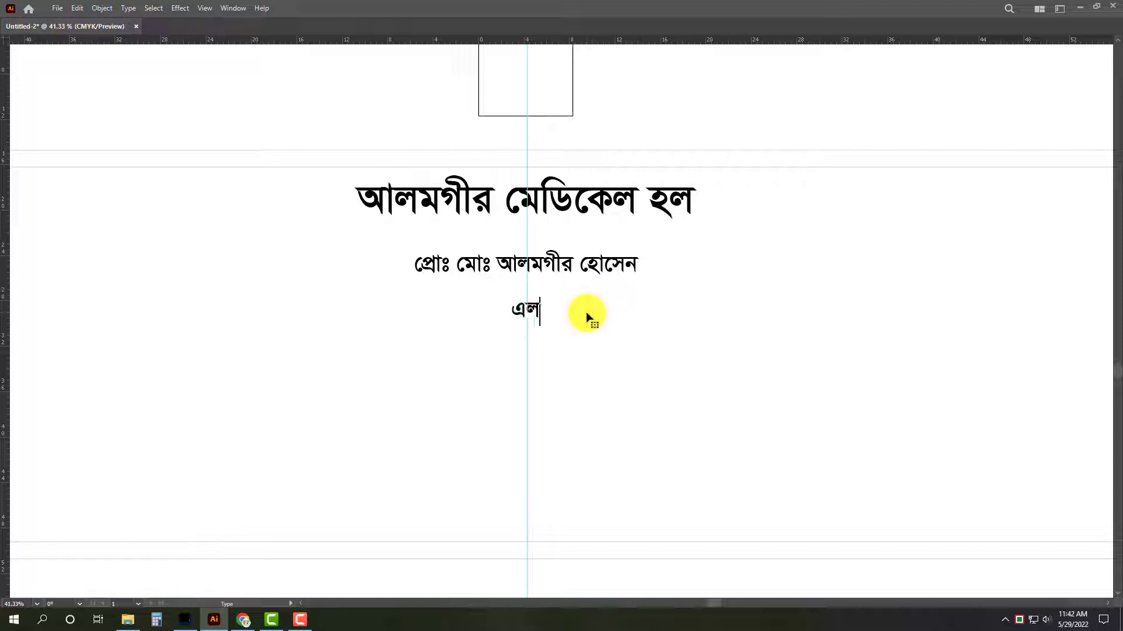
type(".এ")
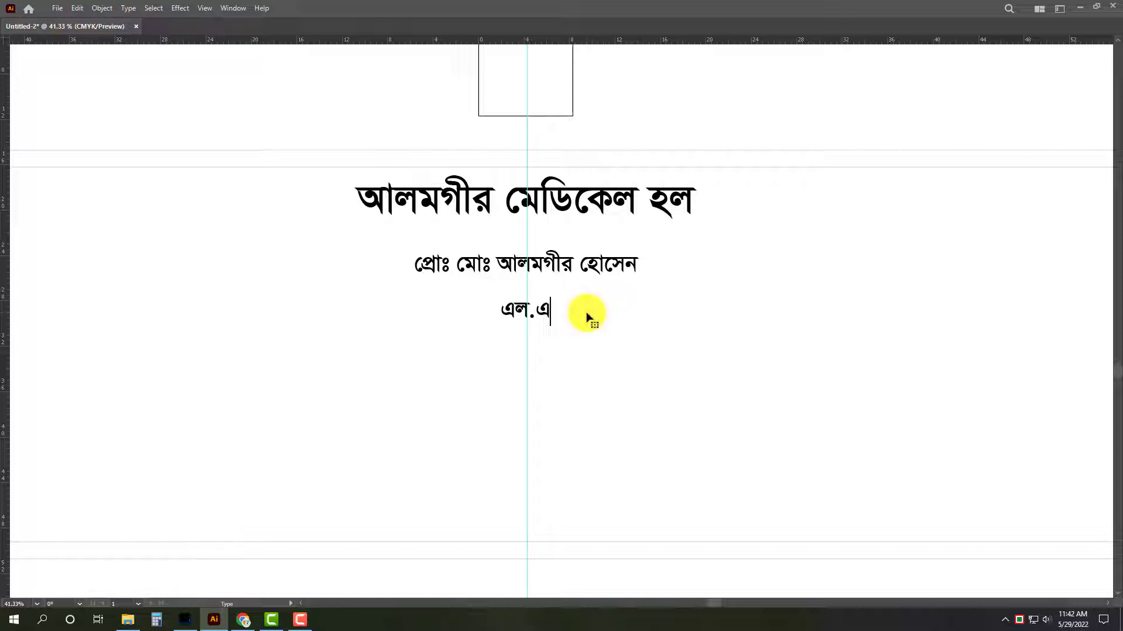
type("ম.এ")
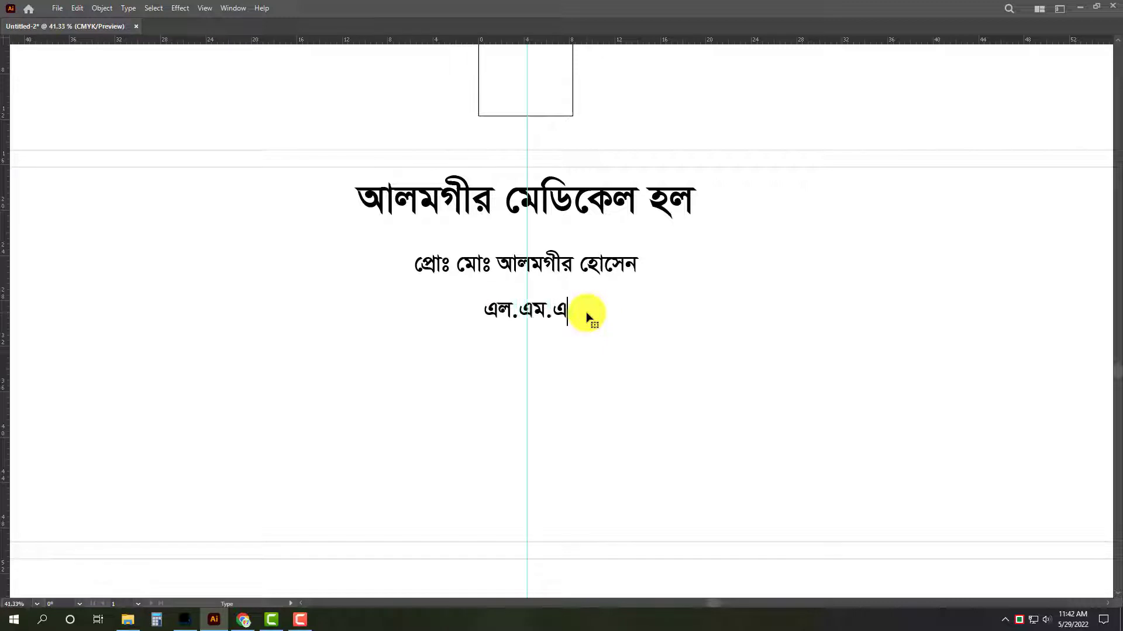
type(".এক")
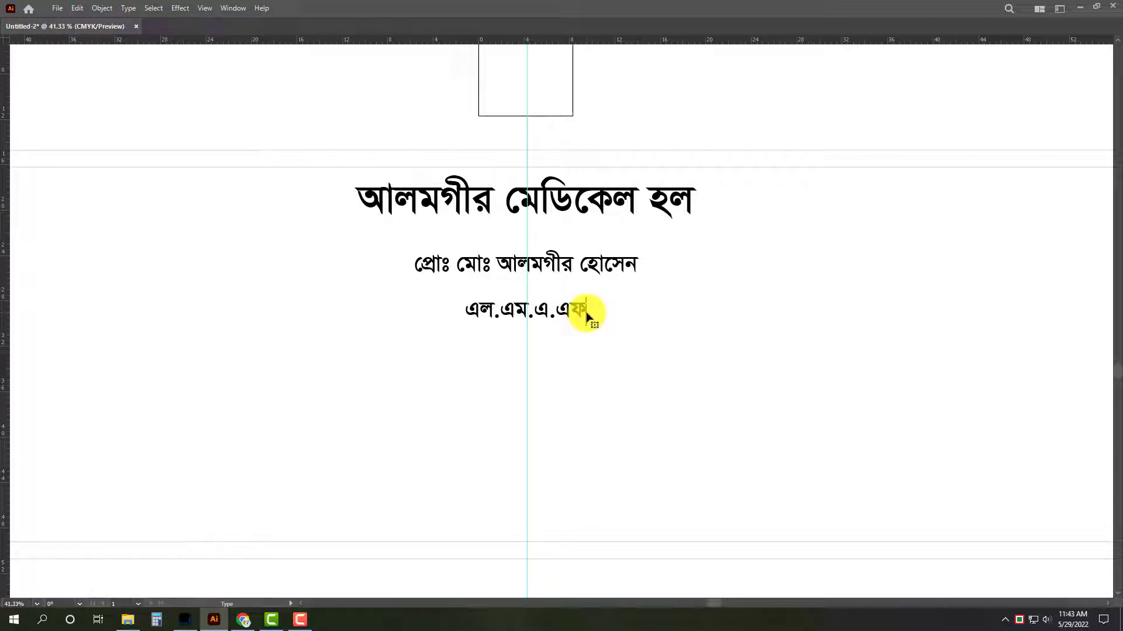
type("প্যারা মেডিকেল")
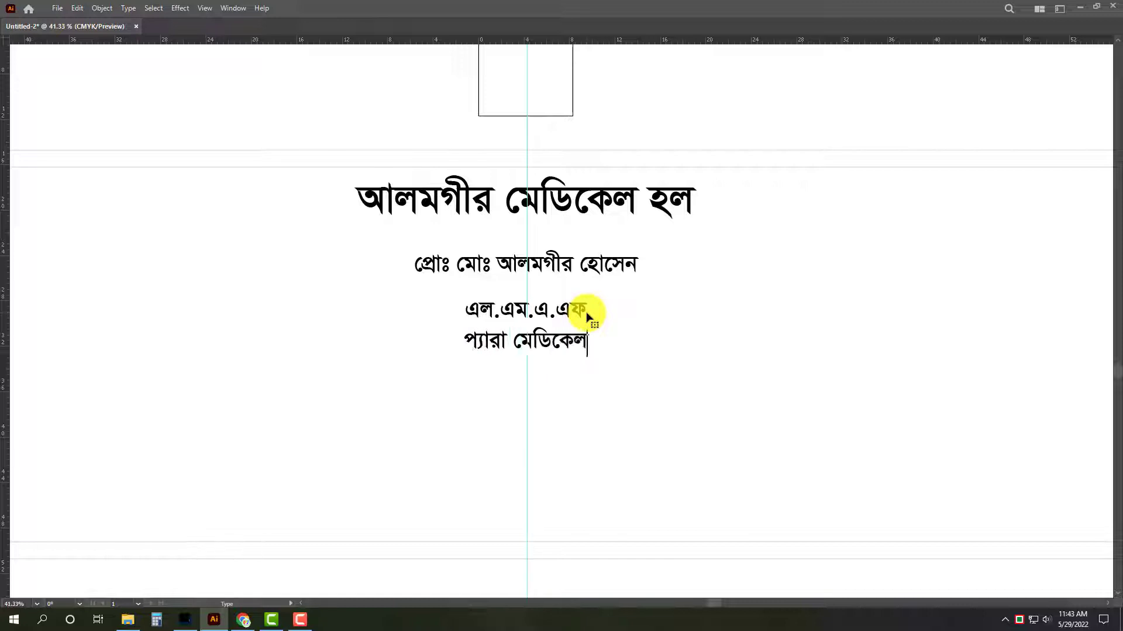
type(", ঢাকা।")
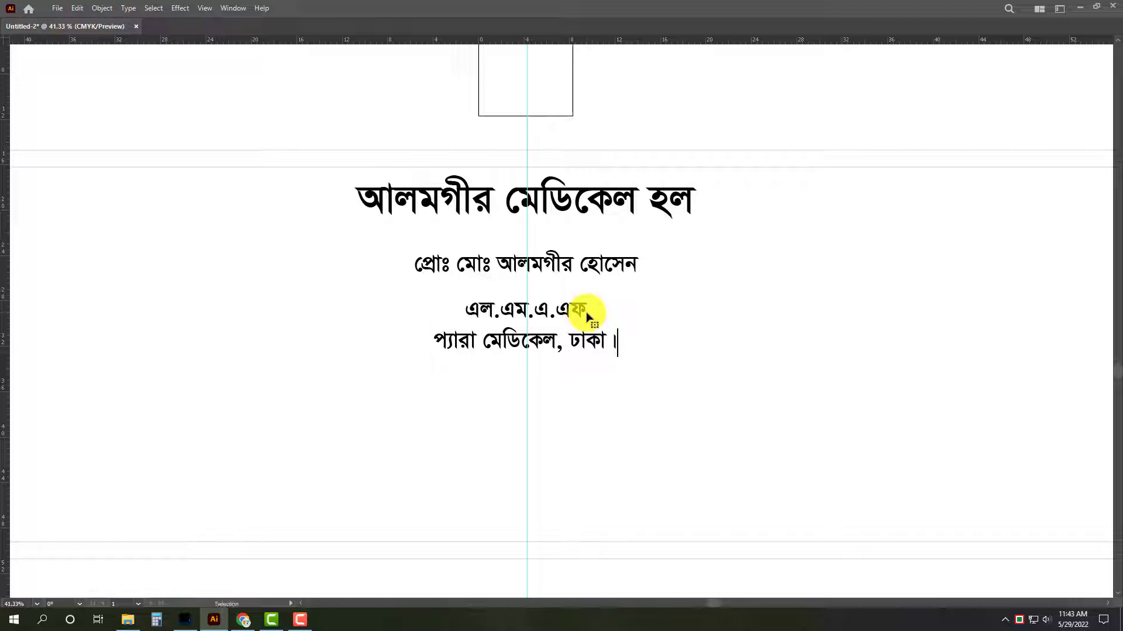
Right-align the two-line qualification text, move it directly under the end of the proprietor's name and scale it down.
key("Escape")
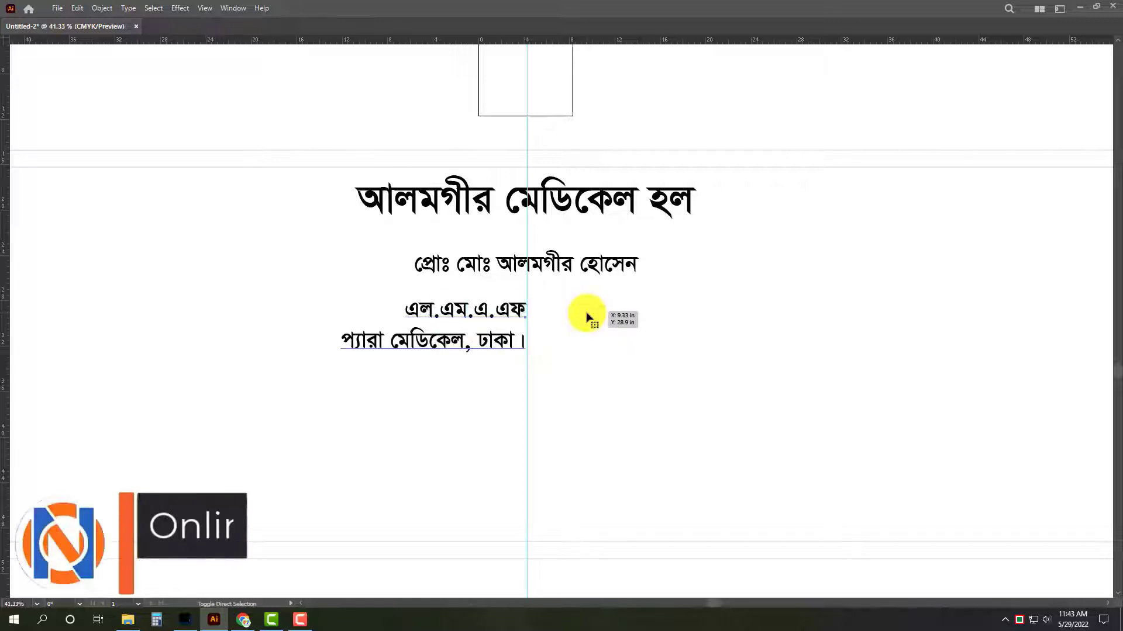
left_click_drag(472, 321, 583, 299)
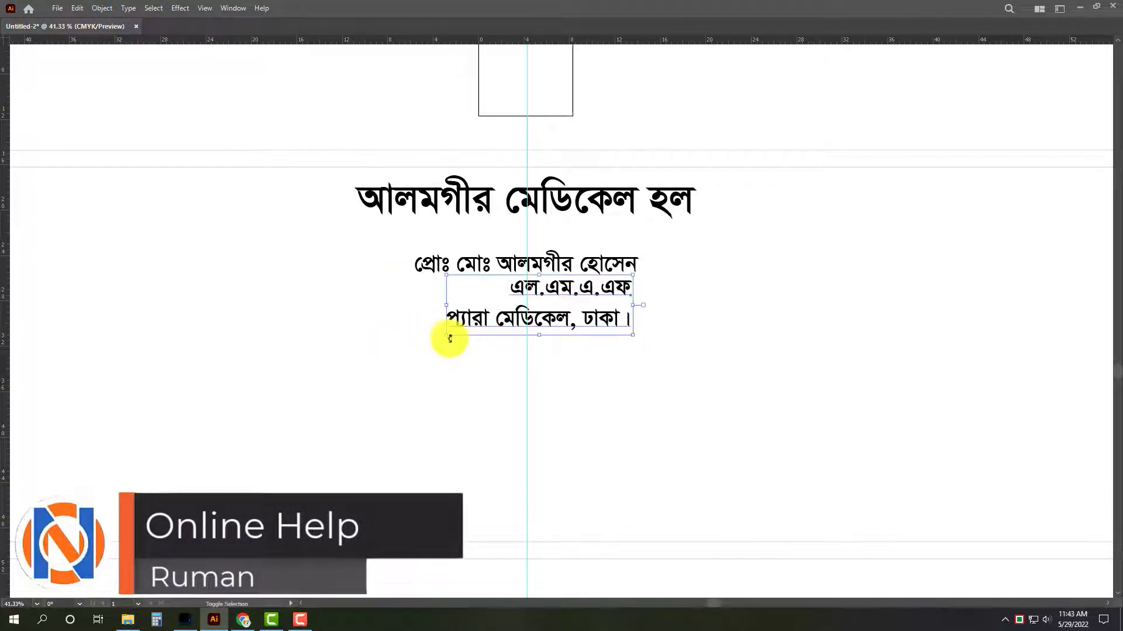
left_click_drag(448, 337, 515, 326)
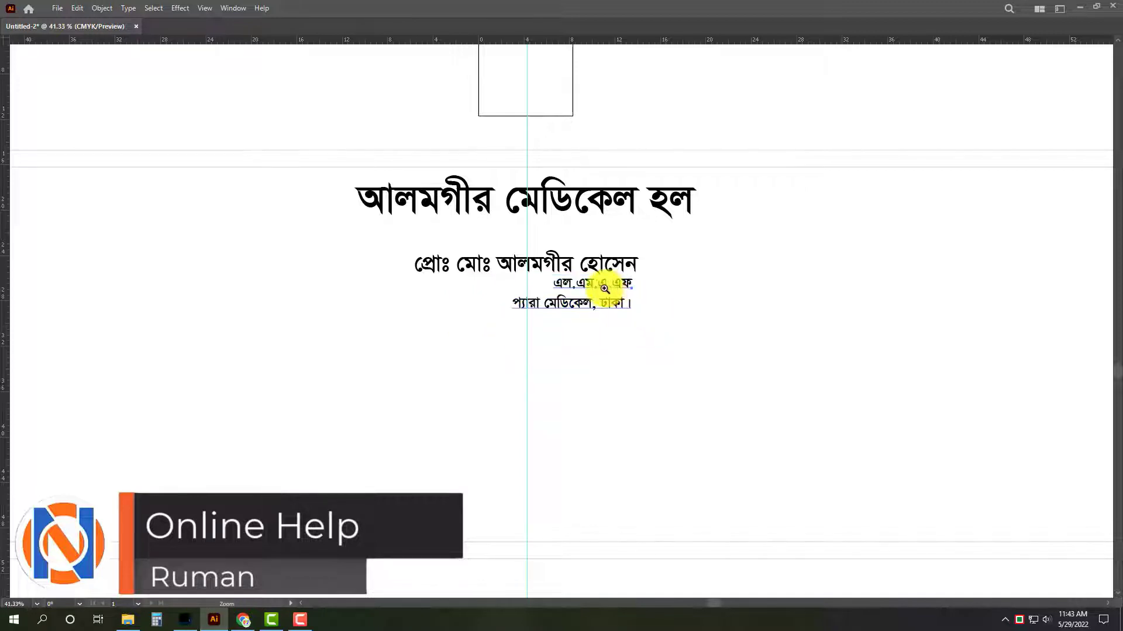
scroll(601, 283, "up", 3)
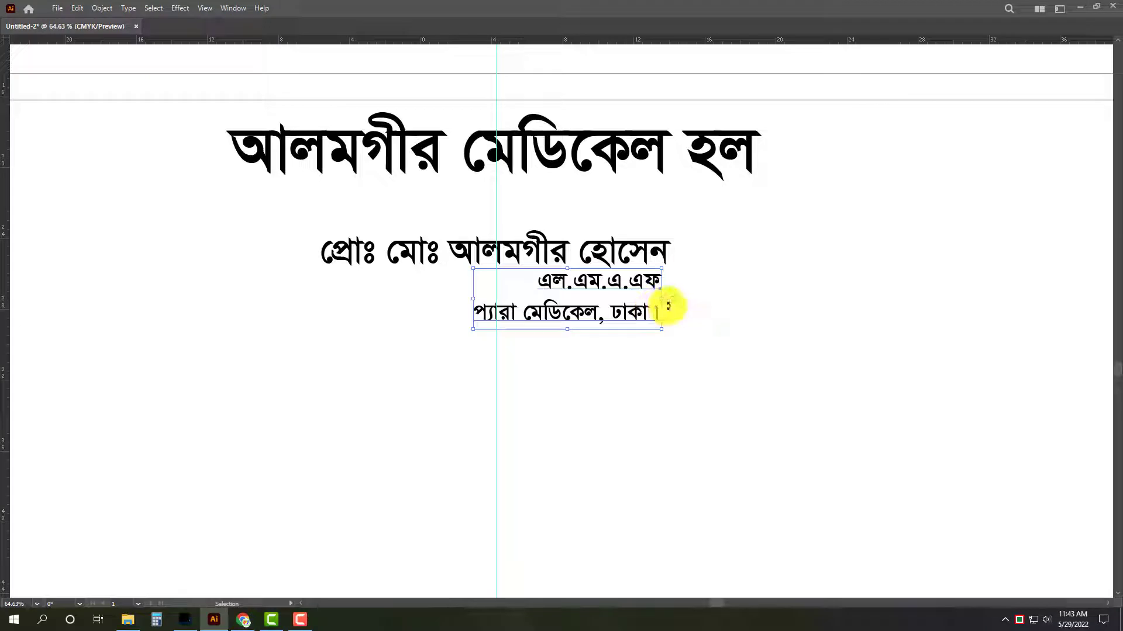
Add a third line "(স্ত্রী রোগে প্রশিক্ষণপ্রাপ্ত)" to the end of the qualification text.
double_click(642, 316)
key("ctrl+a")
key("Right")
key("Return")
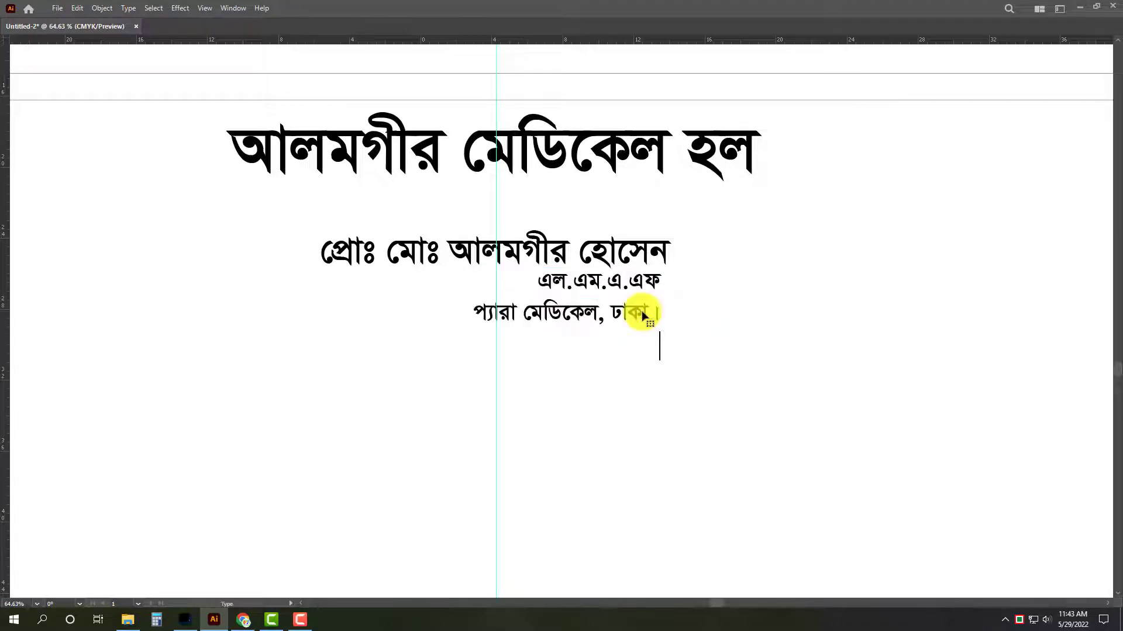
type("স্ত্রী রোগে")
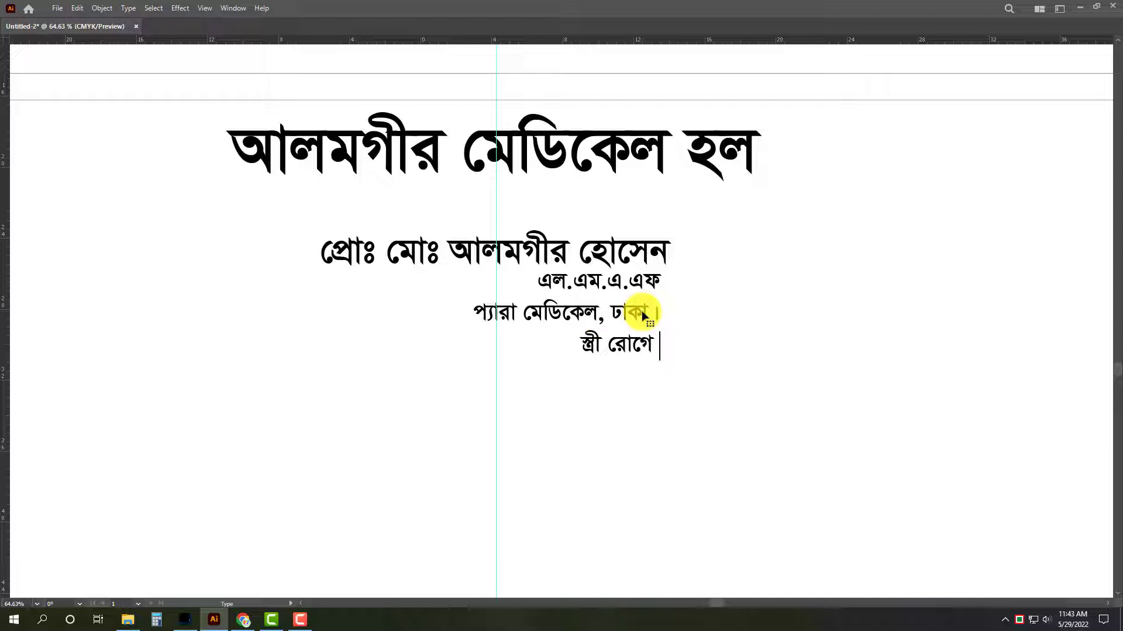
type(" প্রশিক্ষণ")
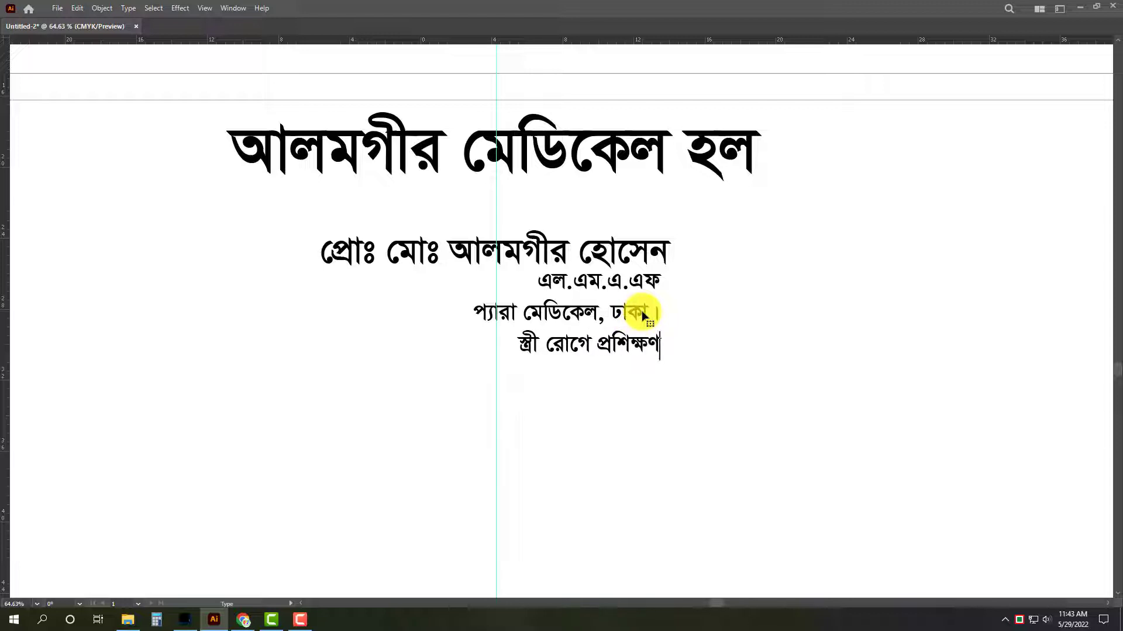
type("প্রাপ্ত")
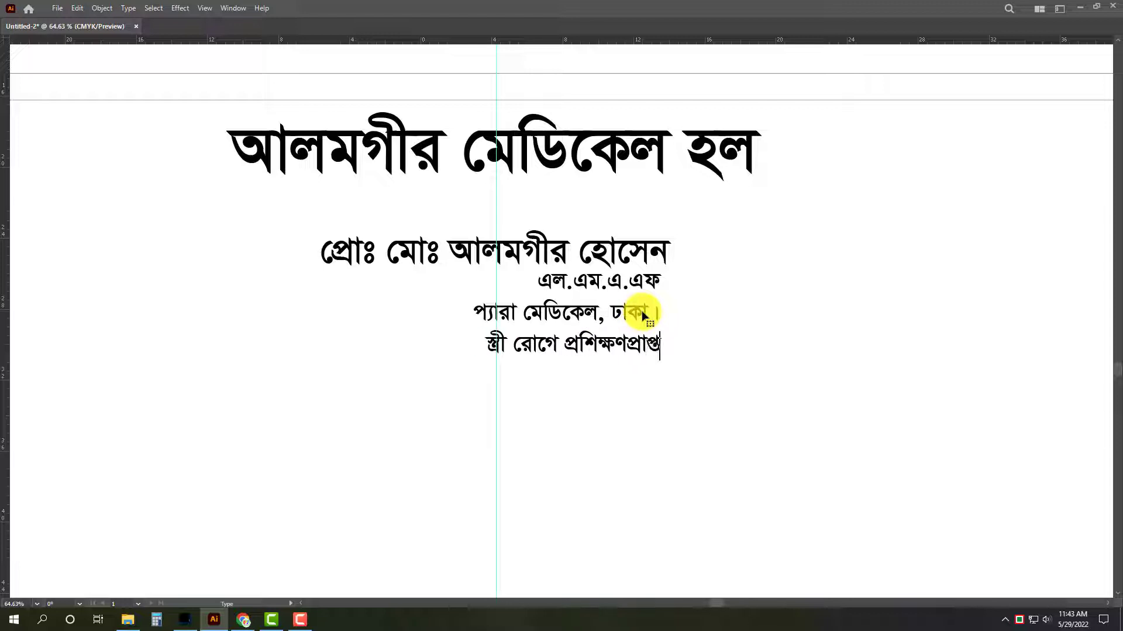
type(")")
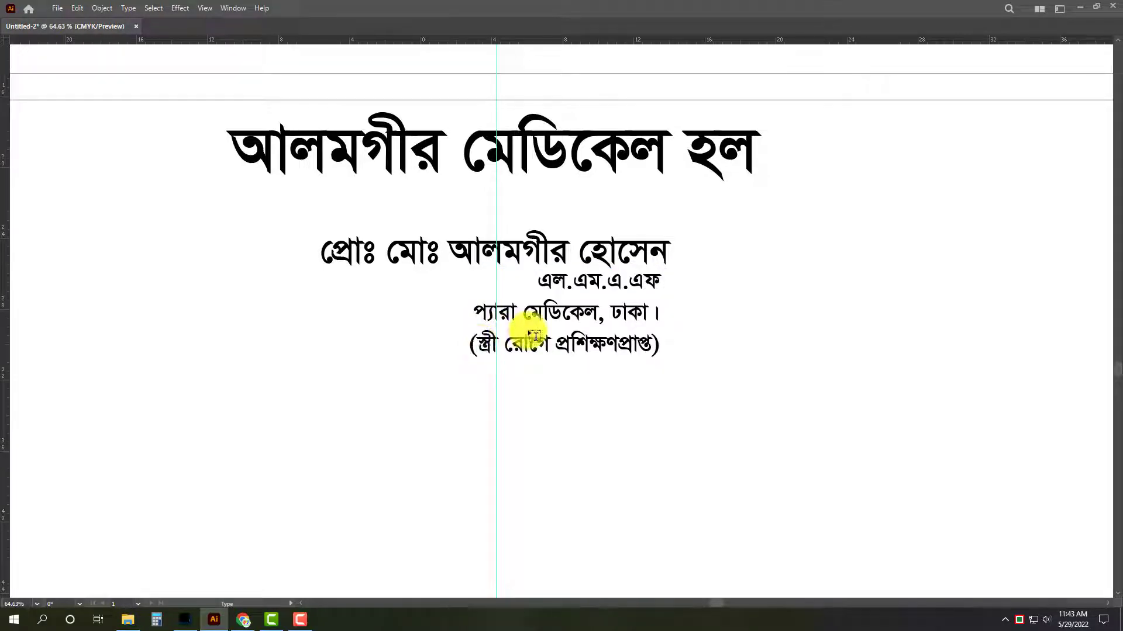
key("Escape")
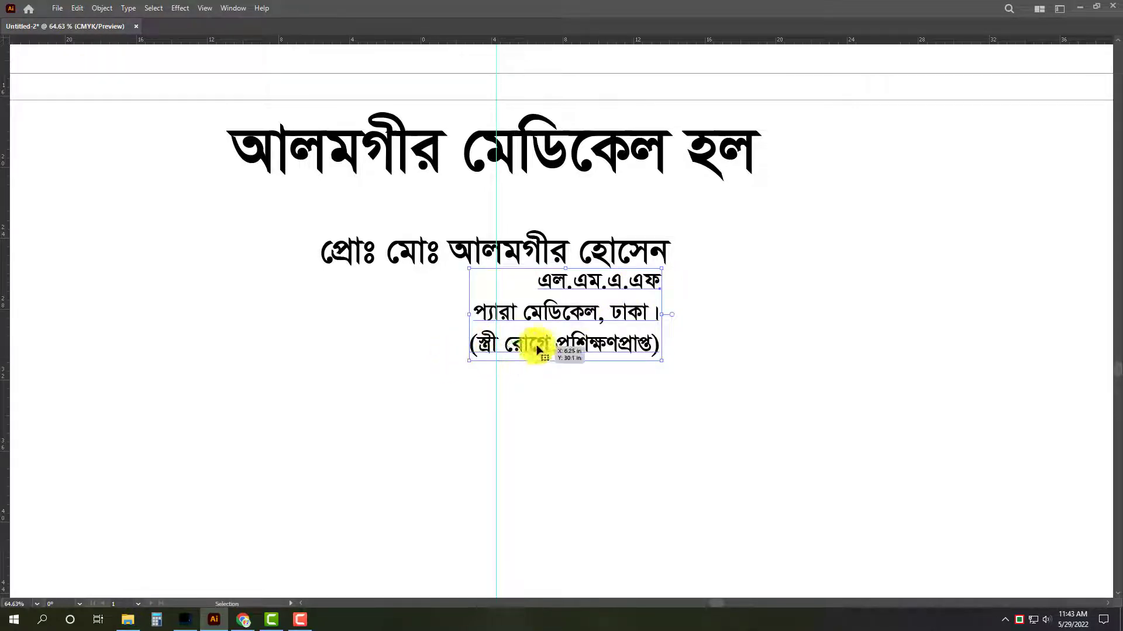
Tighten the line spacing of the three-line qualification text by three increments and deselect it.
key("alt+Up")
key("alt+Up")
key("alt+Up")
key("alt+Up")
key("alt+Up")
key("alt+Up")
key("alt+Up")
key("alt+Up")
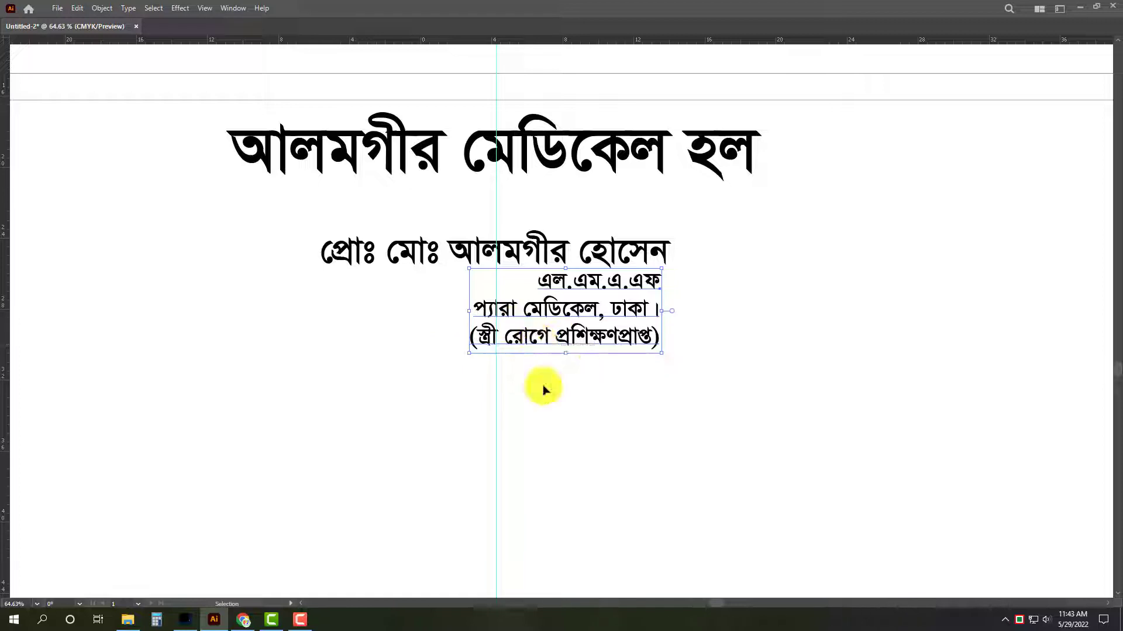
left_click(579, 388)
Duplicate the proprietor line below the qualifications and replace the copy's text with "এখানে সকল প্রকার ঔষধ পাওয়া যায়।".
scroll(464, 386, "down", 3)
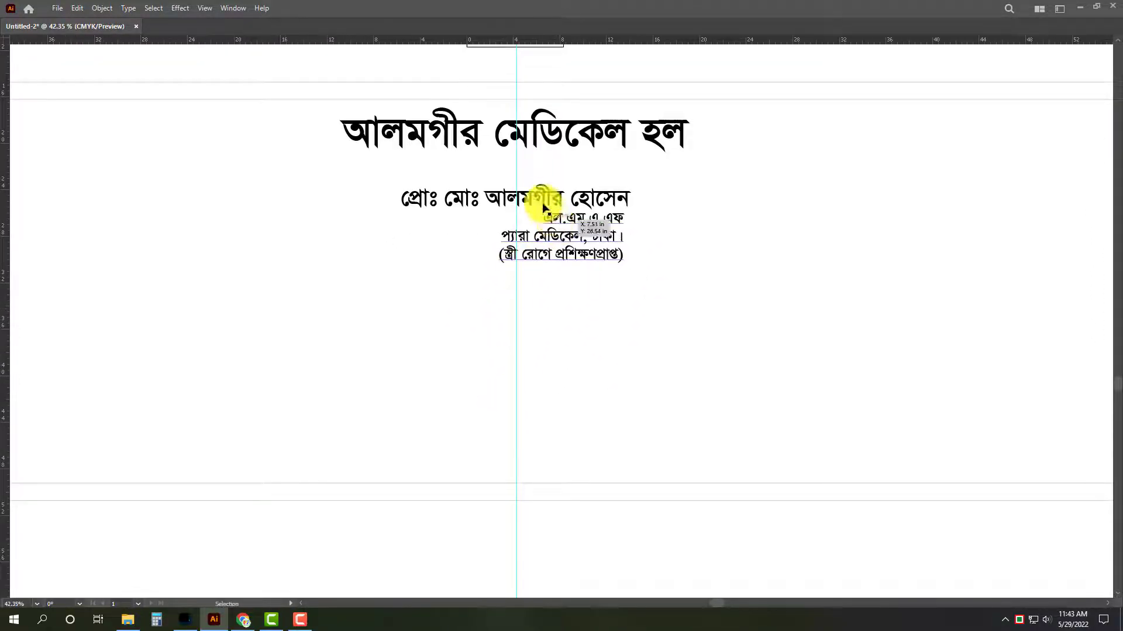
left_click_drag(540, 201, 534, 304)
double_click(532, 310)
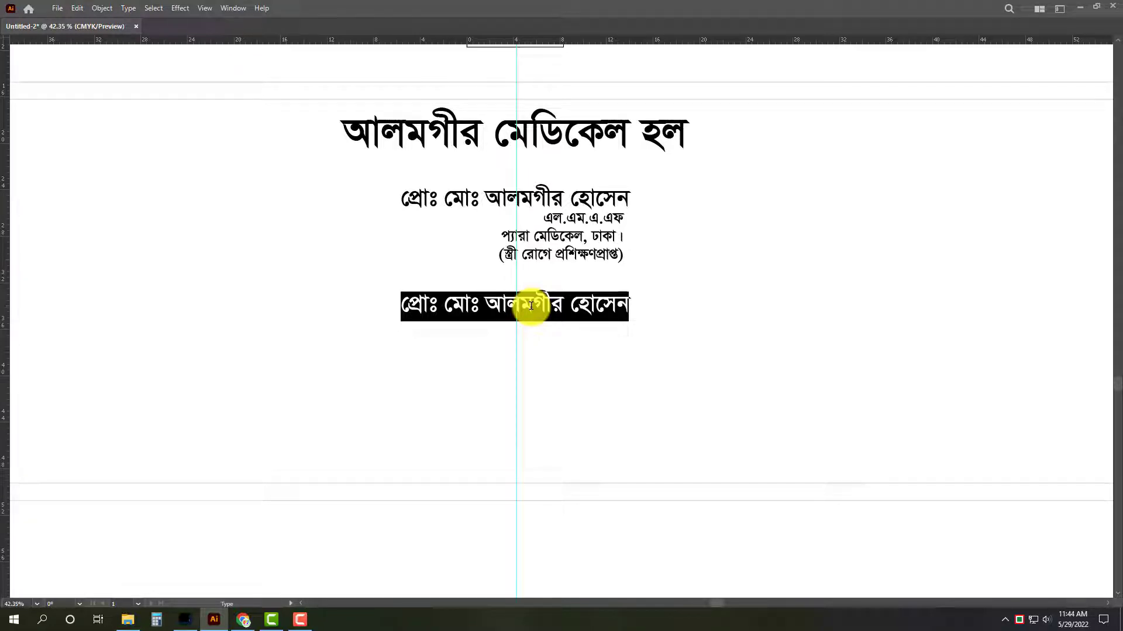
key("BackSpace")
type("এ")
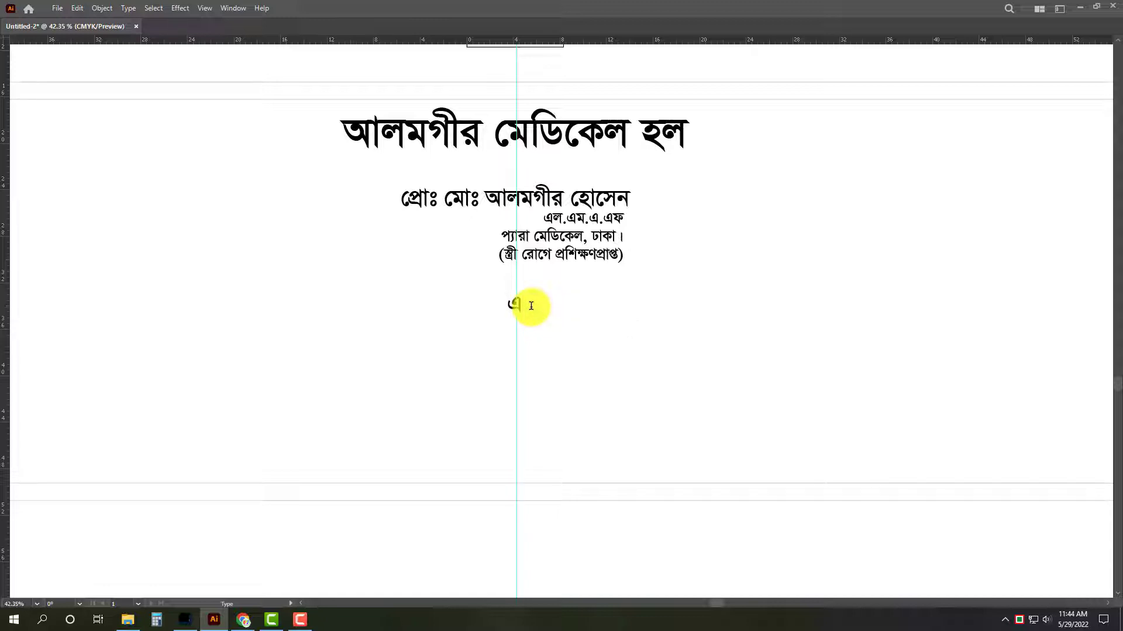
type("খানে সক")
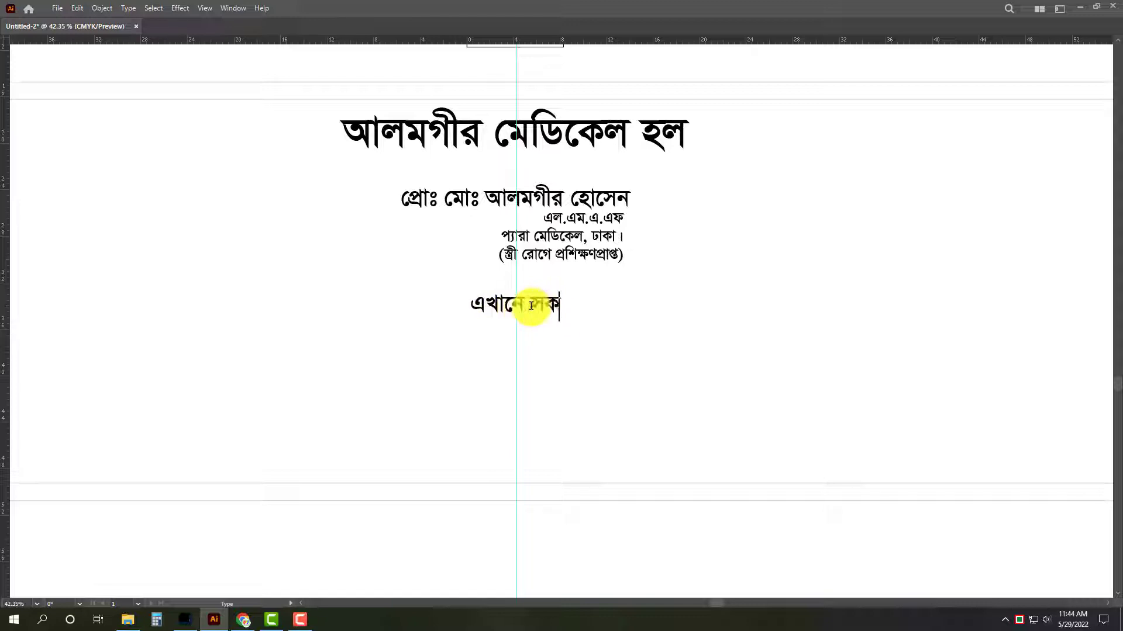
type("র প্রকার")
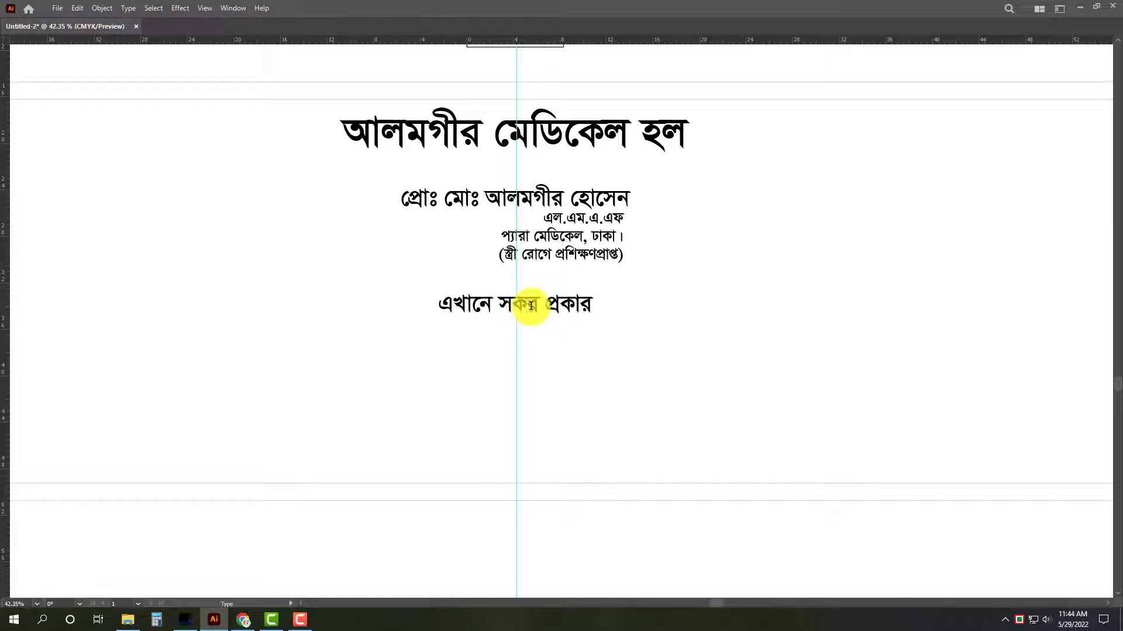
key("BackSpace")
key("BackSpace")
key("BackSpace")
key("BackSpace")
key("BackSpace")
key("BackSpace")
key("BackSpace")
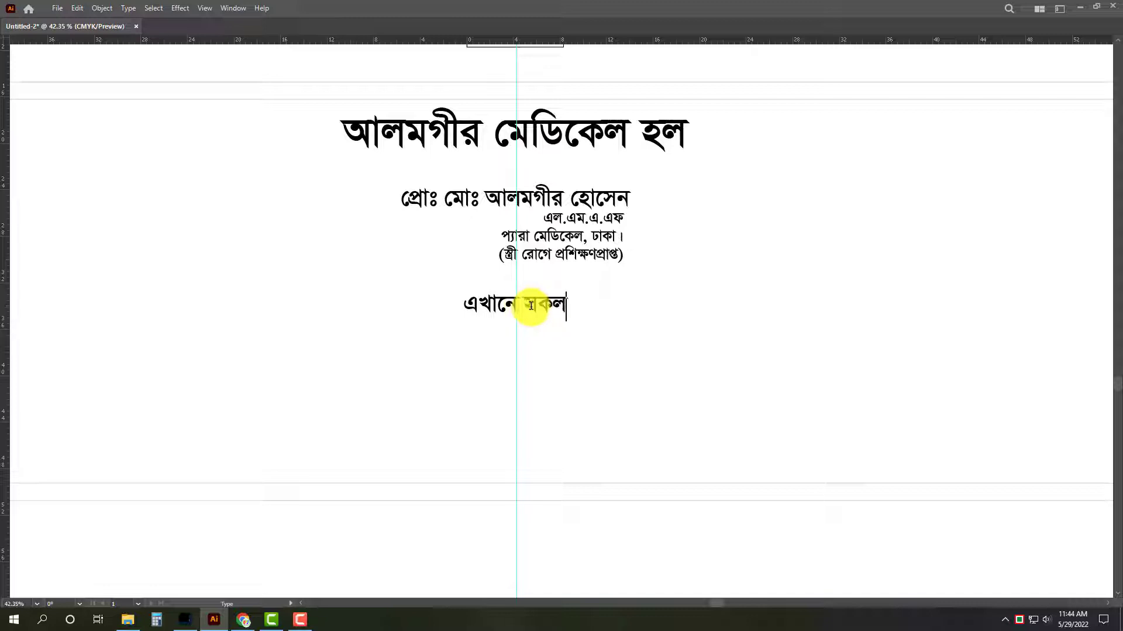
type("প্রকার")
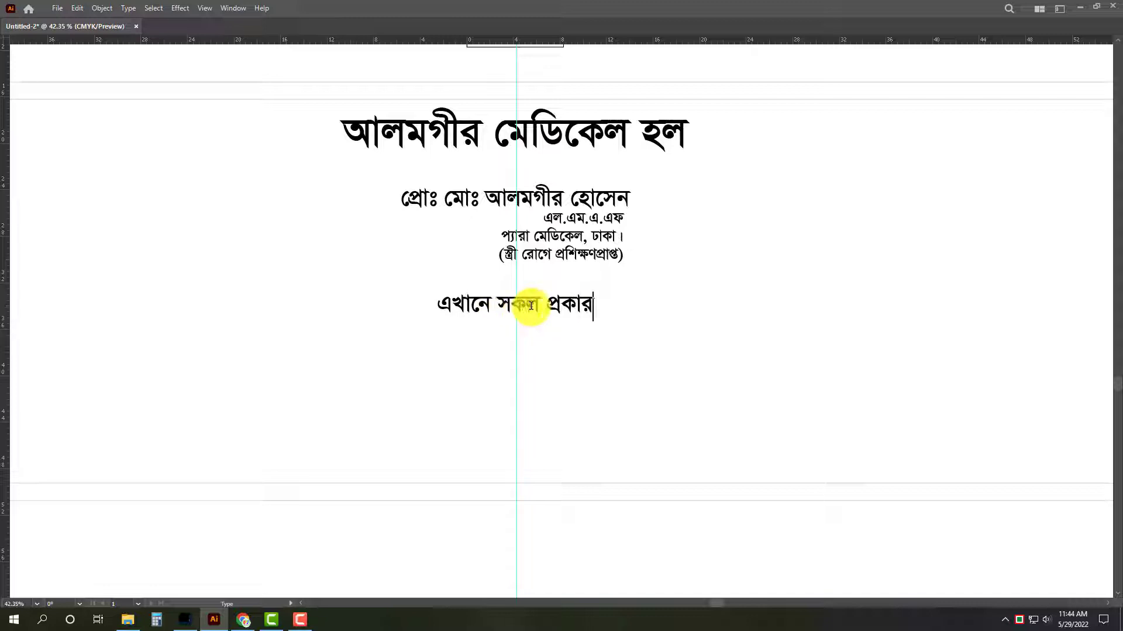
type(" ঔষ")
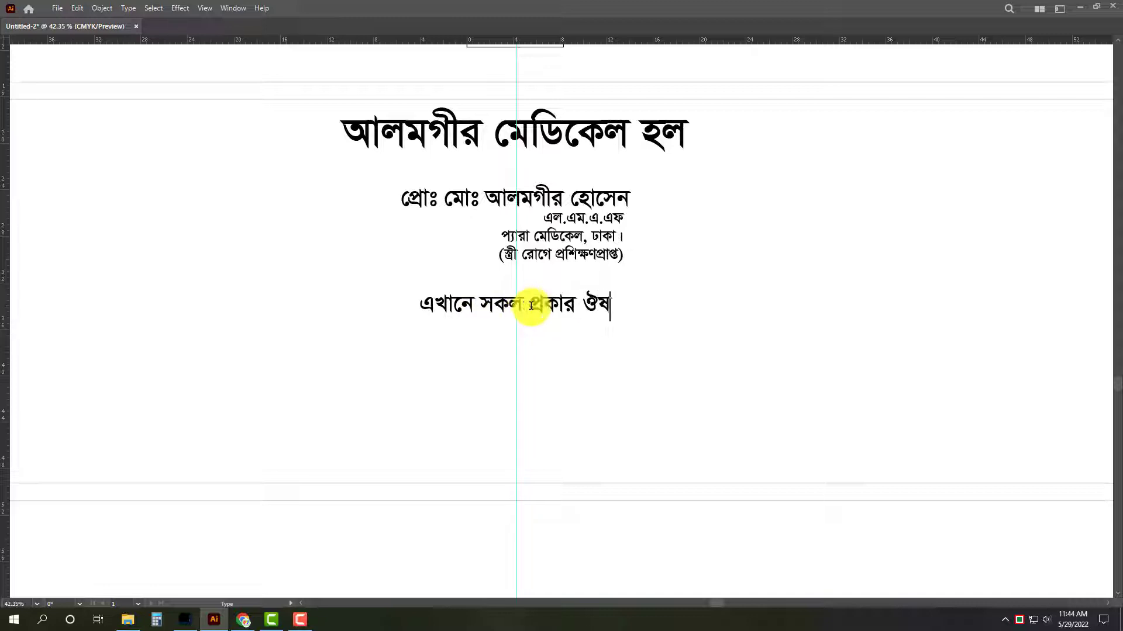
type("ধ পাওয়া যায়")
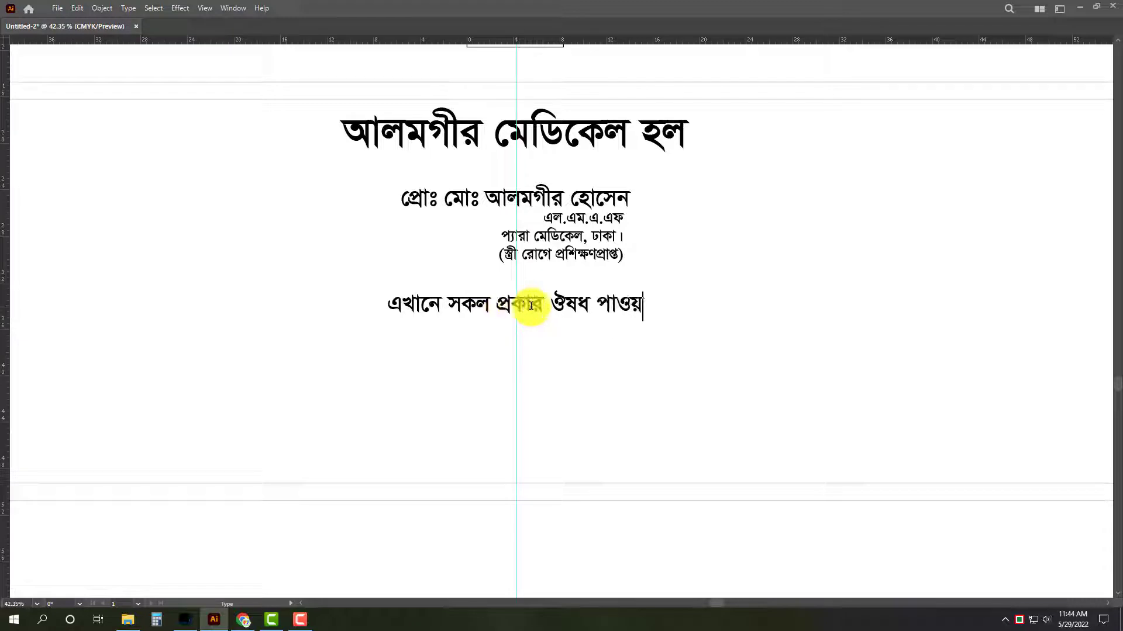
type(" ।")
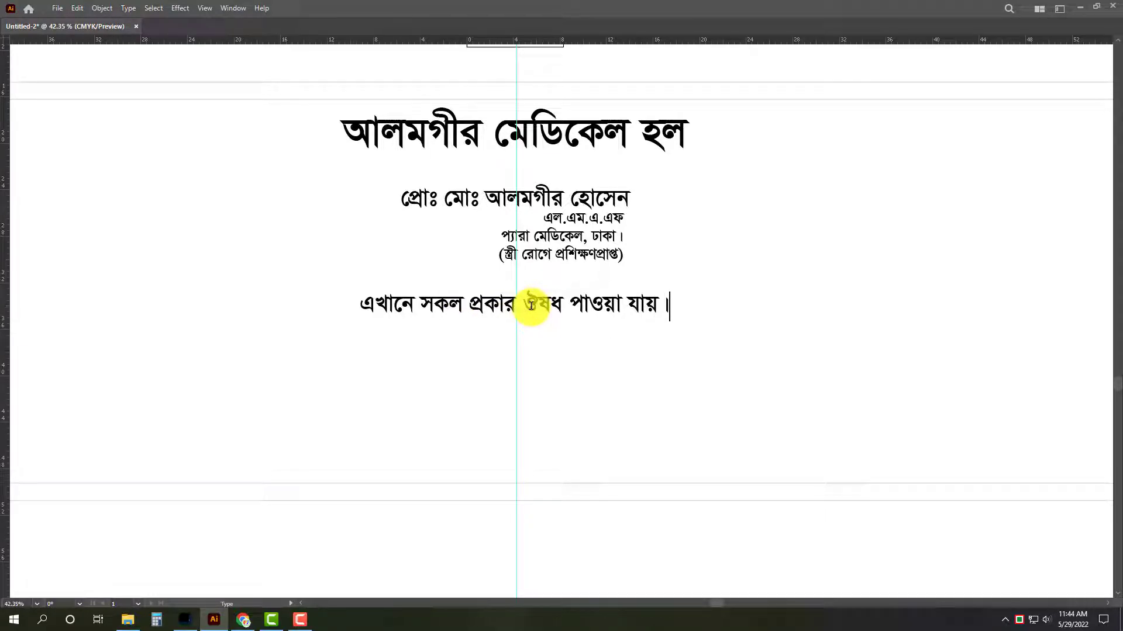
key("Escape")
Duplicate the medicine availability line directly below itself and replace the copy's text with the shop's full postal address.
left_click_drag(501, 313, 544, 351)
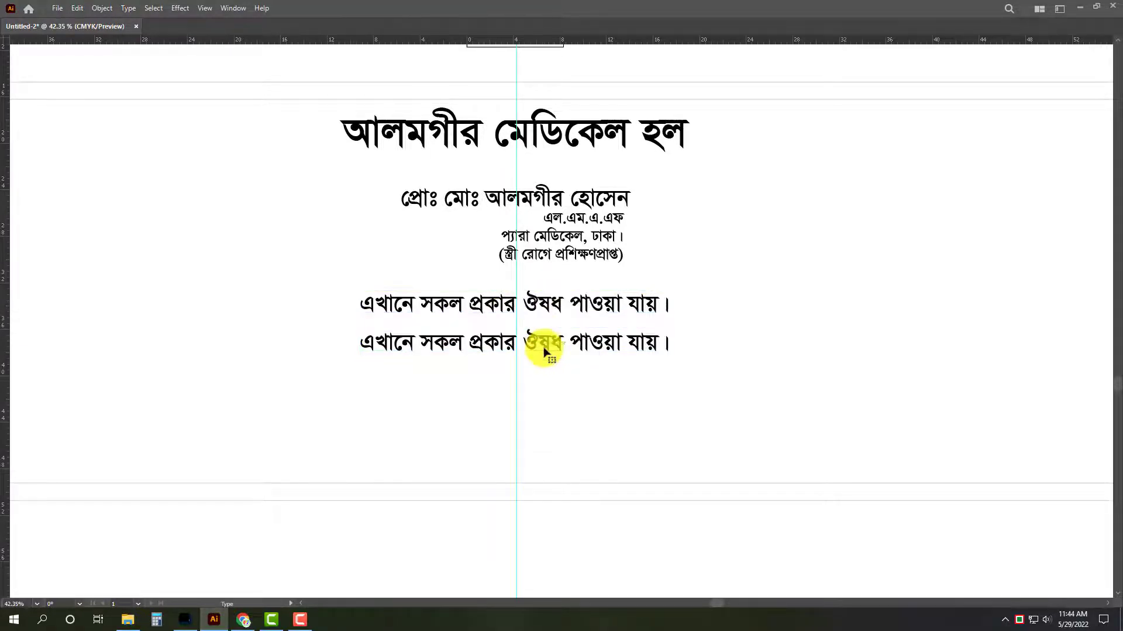
triple_click(543, 351)
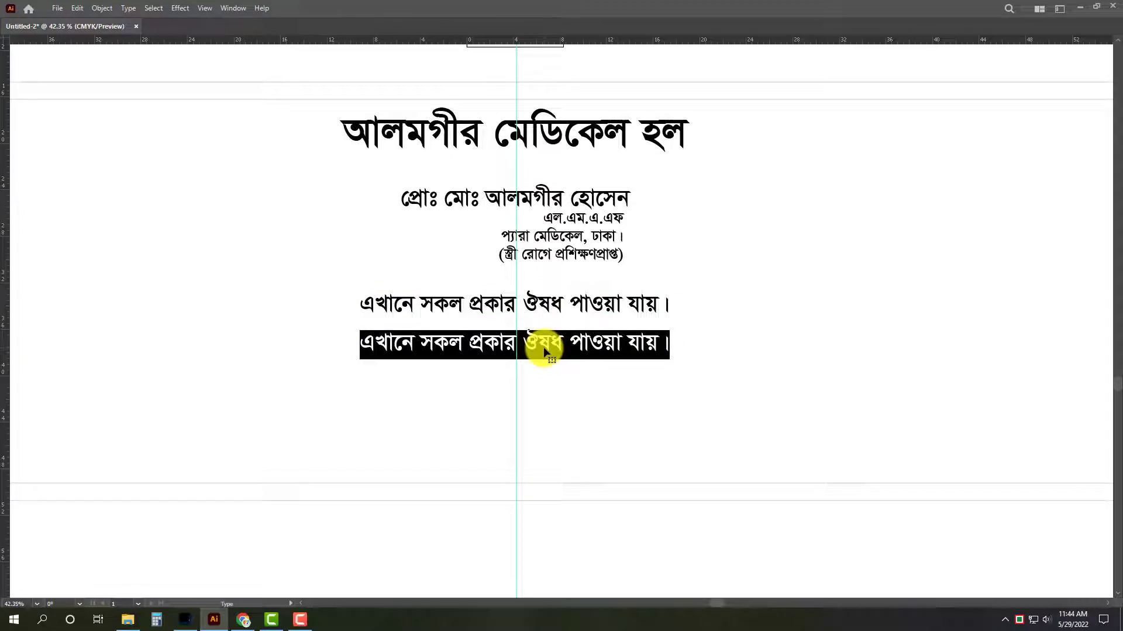
key("BackSpace")
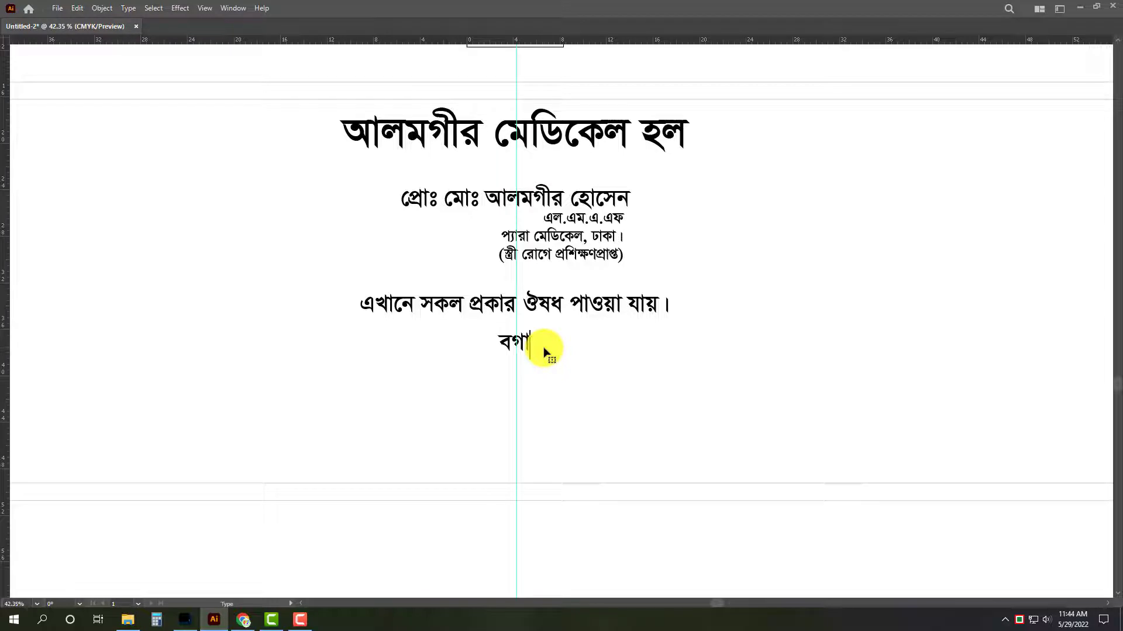
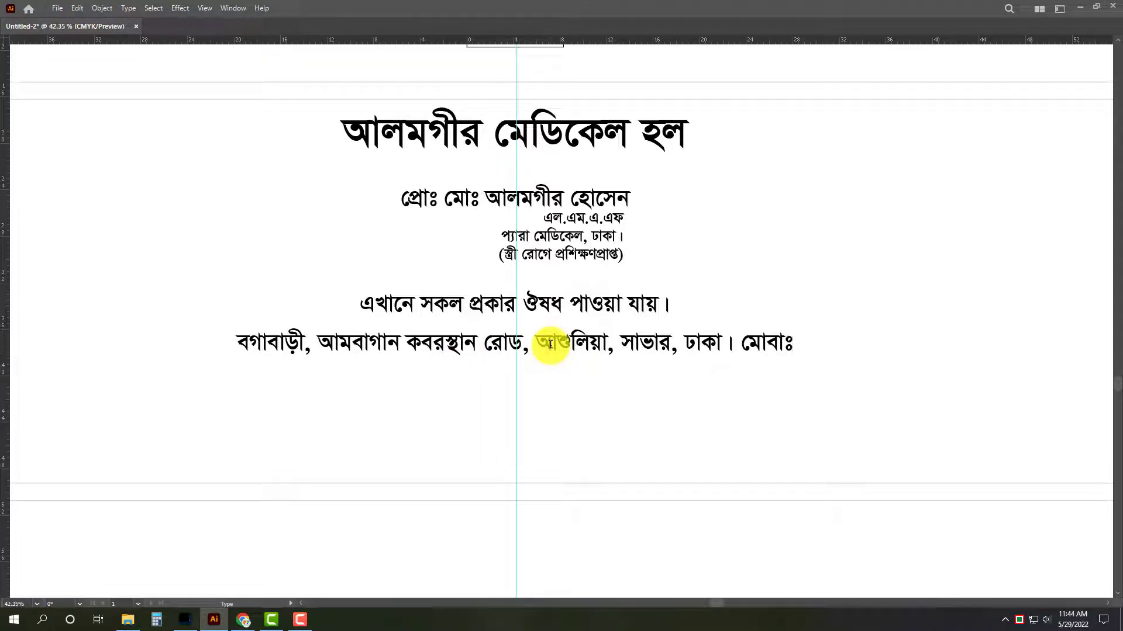
key("BackSpace")
key("BackSpace")
key("BackSpace")
key("BackSpace")
key("BackSpace")
Replace the "মোবাঃ" label ending the address line with "আলাপনঃ" followed by the shop's two mobile numbers.
type("আ")
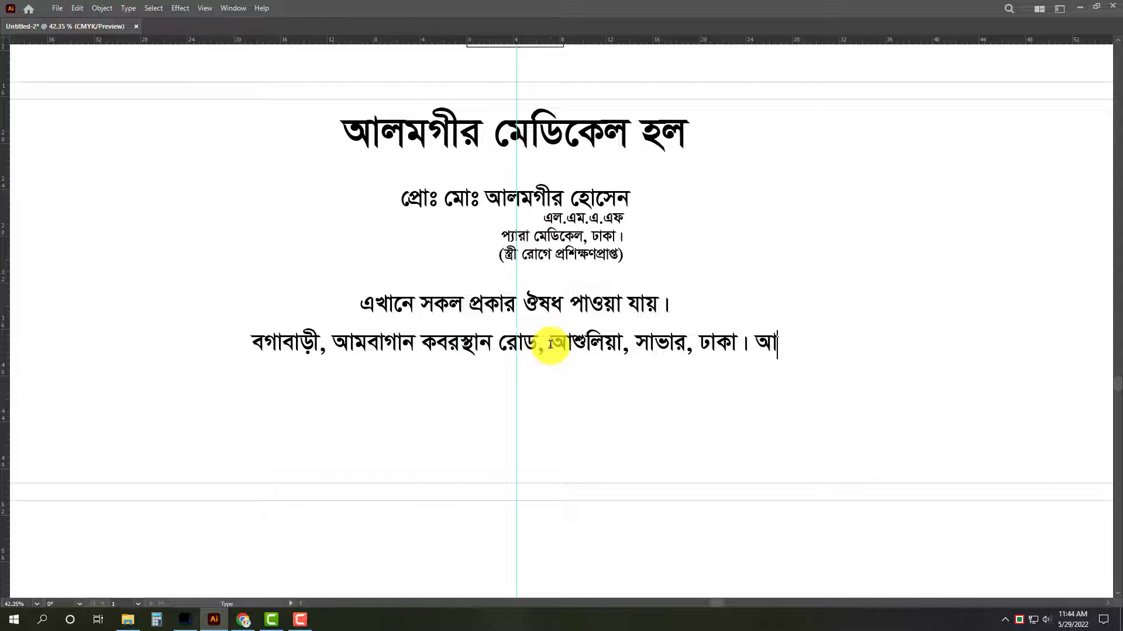
type("লাপনঃ")
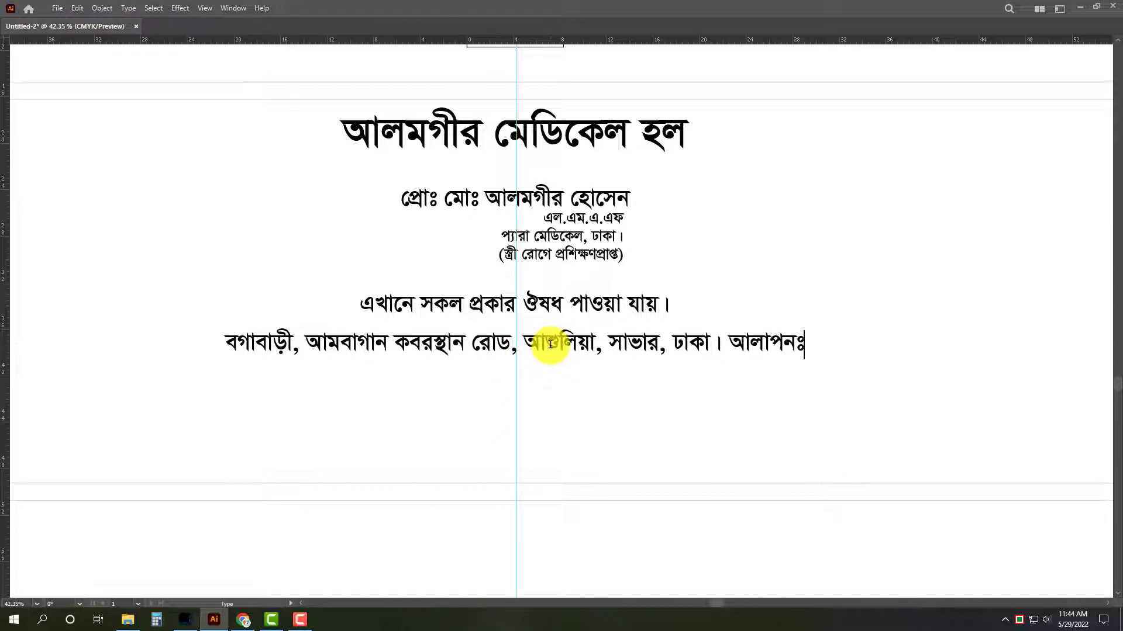
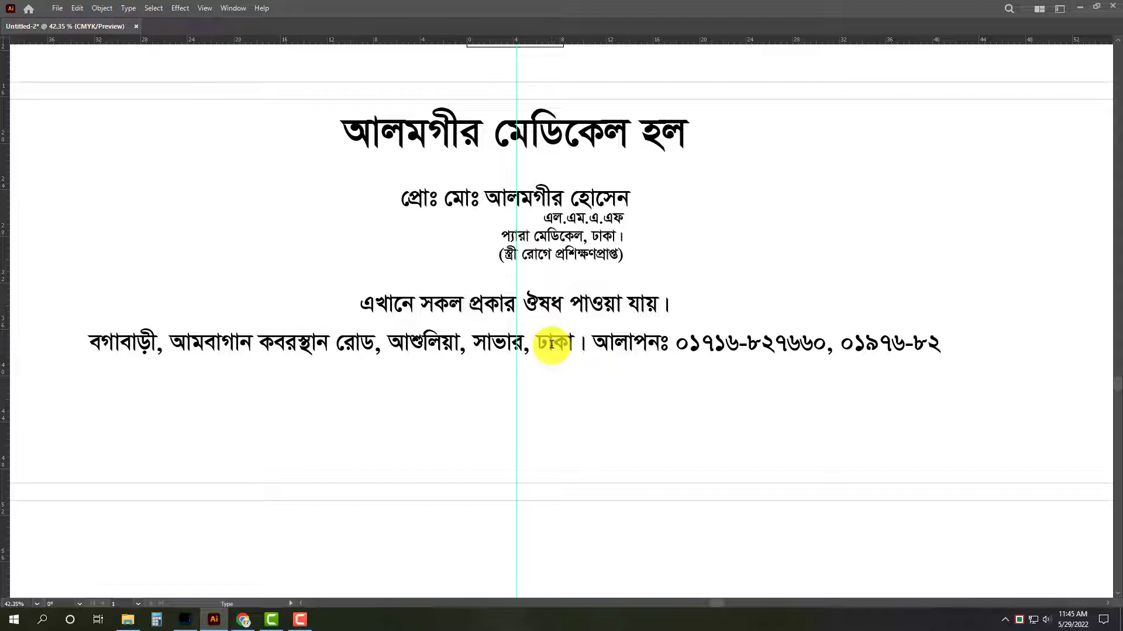
Move the address line down to the inner border's lower edge and the medicine availability line down to sit above it.
left_click_drag(555, 351, 565, 477)
key("a")
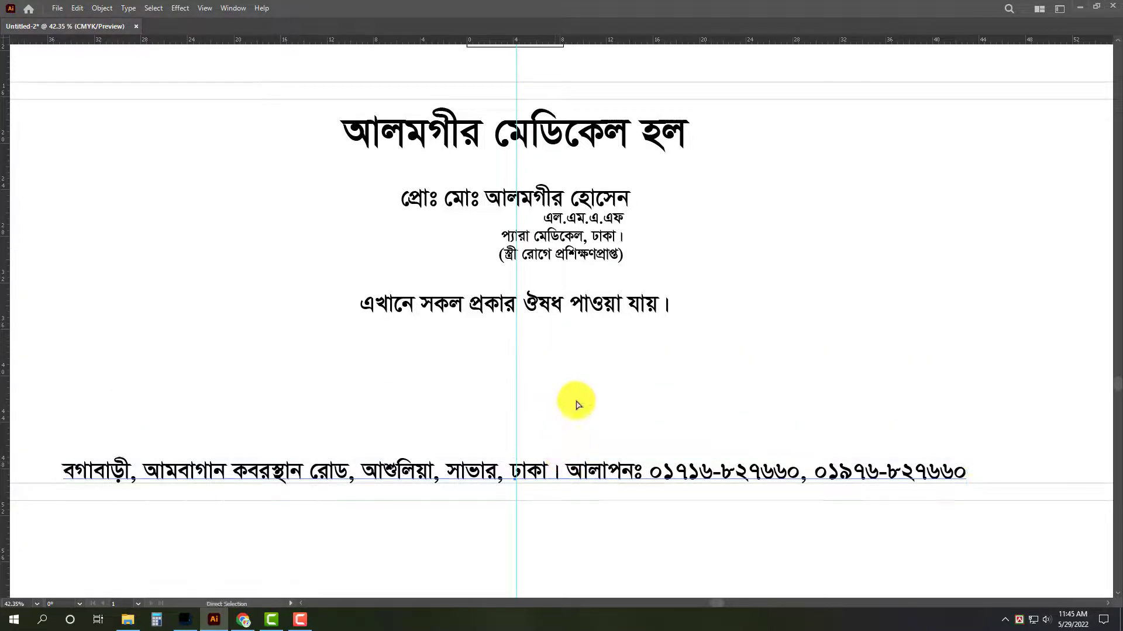
left_click_drag(567, 401, 485, 421)
left_click_drag(582, 351, 577, 397)
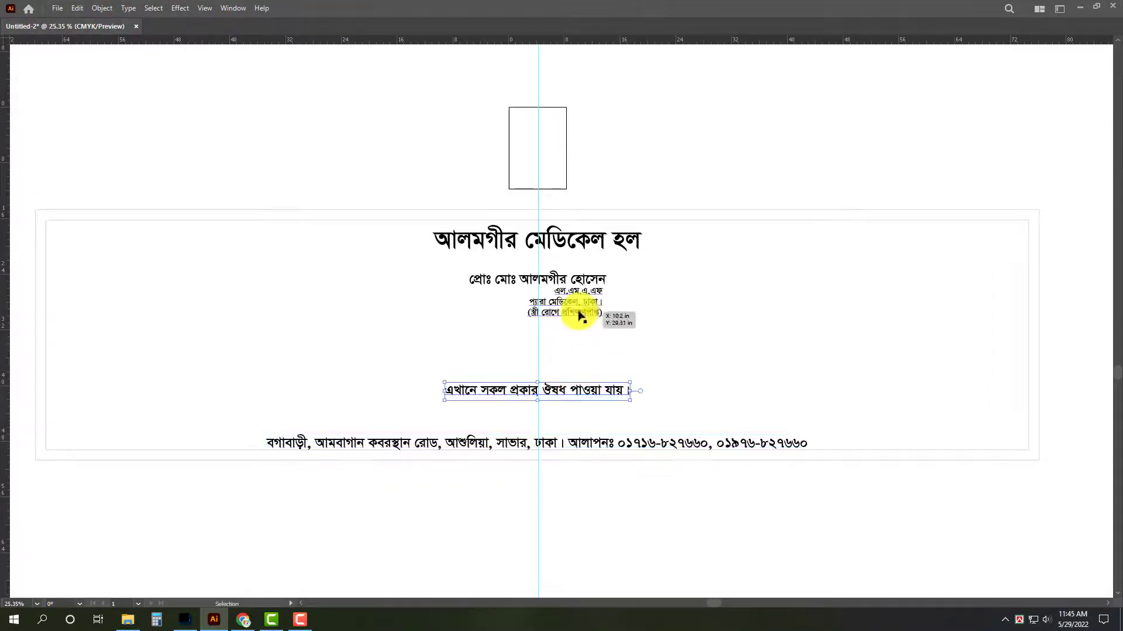
Duplicate the qualification text below itself and change the copy to "রোগী দেখার সময়ঃ প্রতিদিন সকাল- ৮টা হইতে দুপুর- ১২টা এবং বিকাল- ৫টা হইতে রাত- ৯টা পর্যন্ত।".
left_click_drag(533, 314, 609, 342)
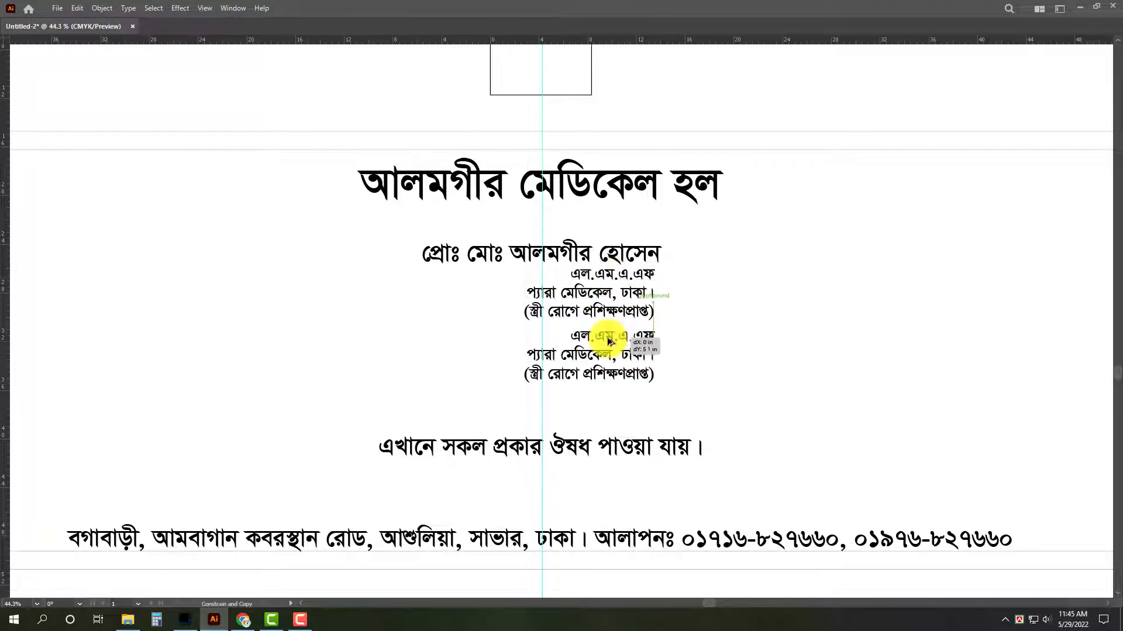
double_click(607, 342)
key("ctrl+a")
type("প")
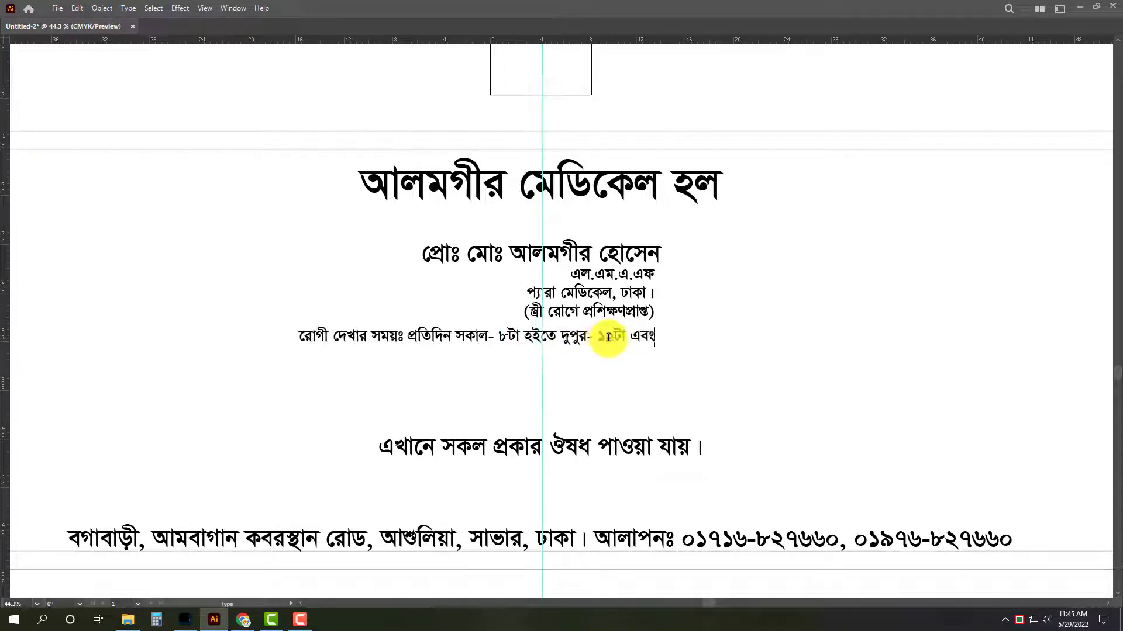
type("বিকাল ")
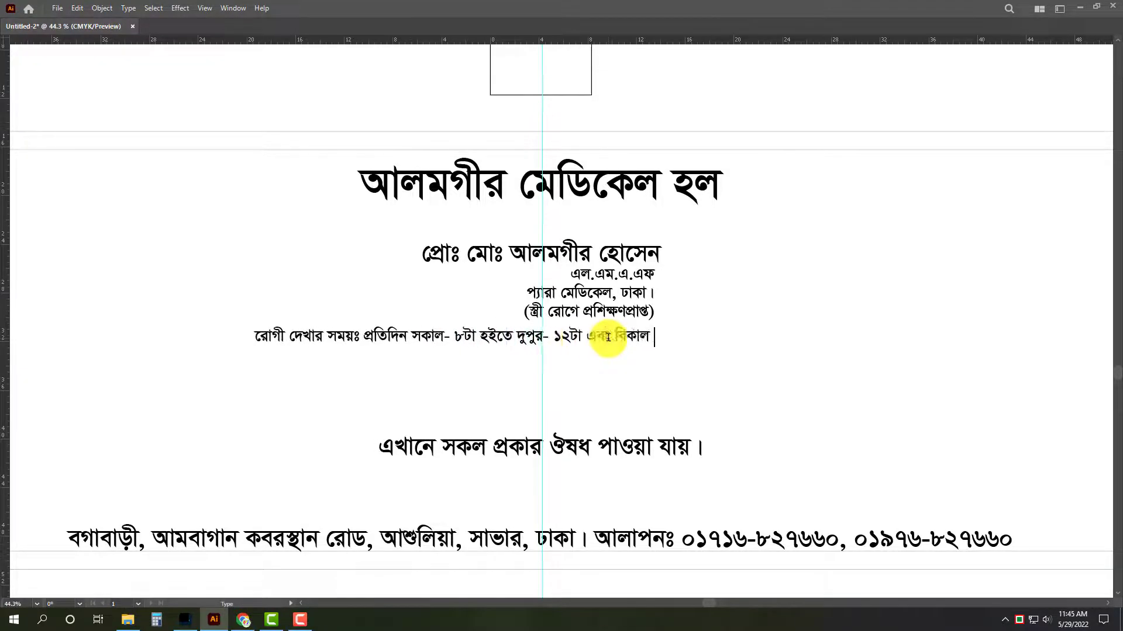
type("- ৫টা")
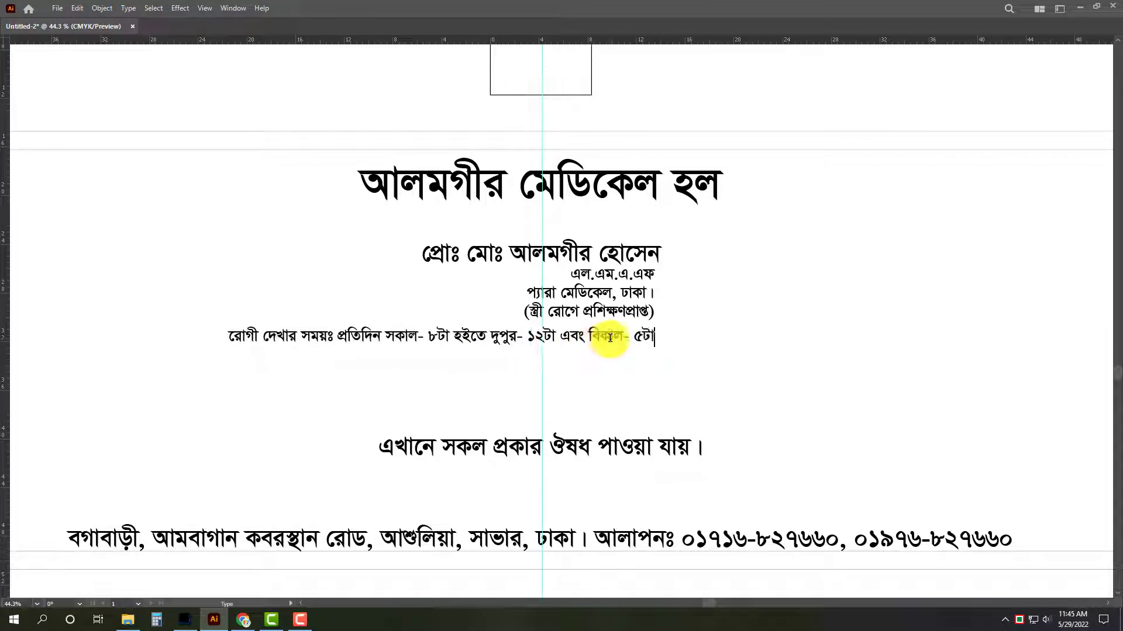
type(" হইতে")
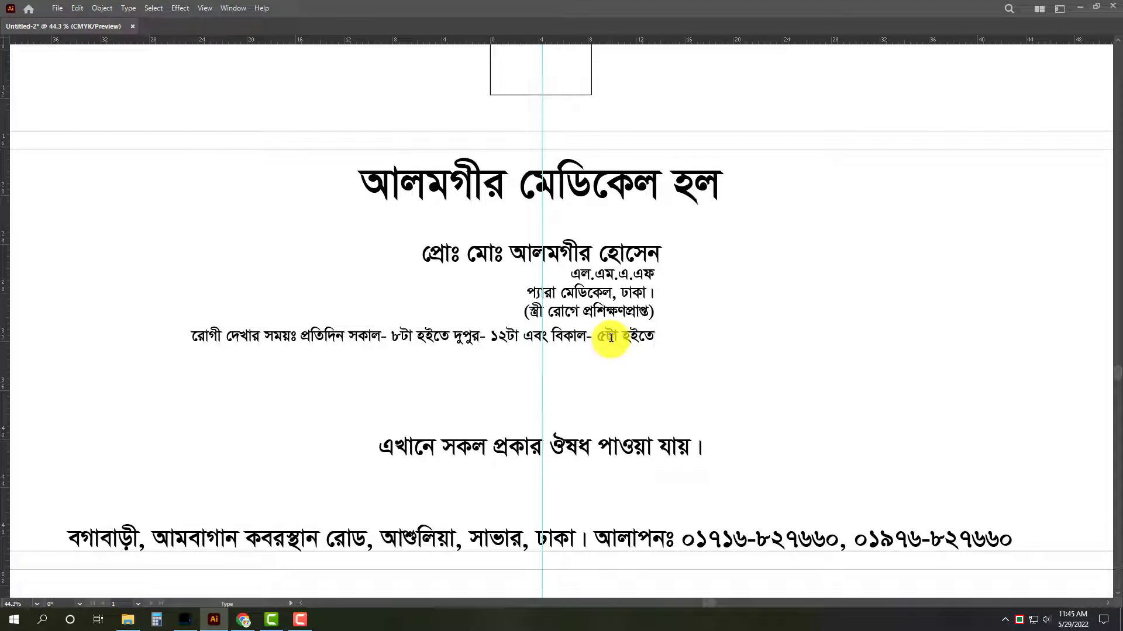
type(" রাত-")
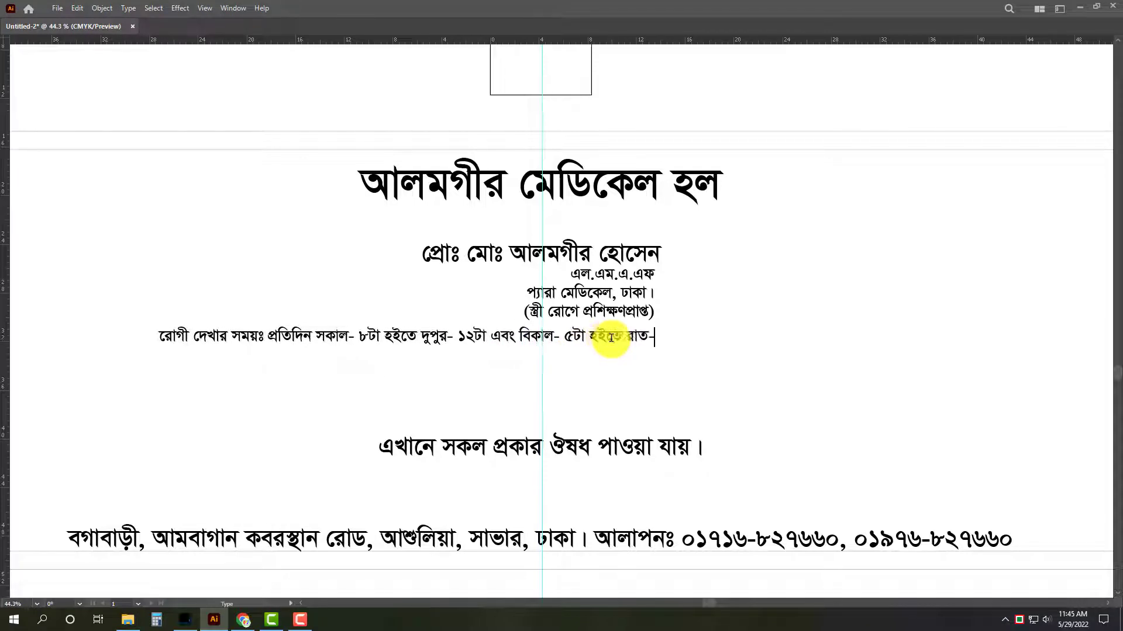
type(" ৯টা পয")
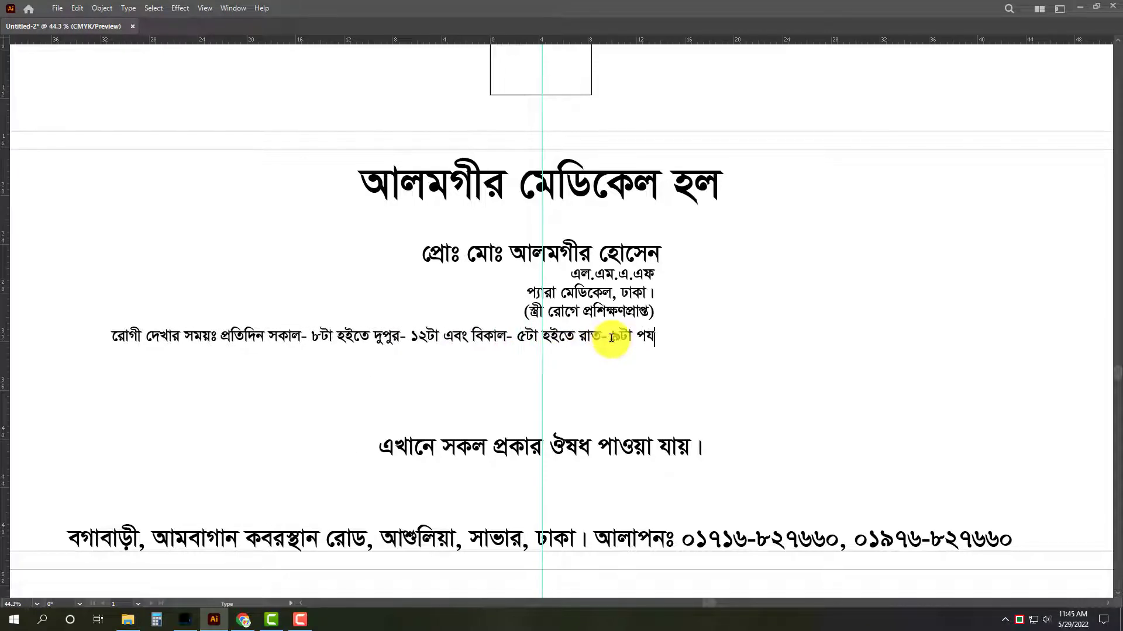
type("র্ন্ত।")
key("Escape")
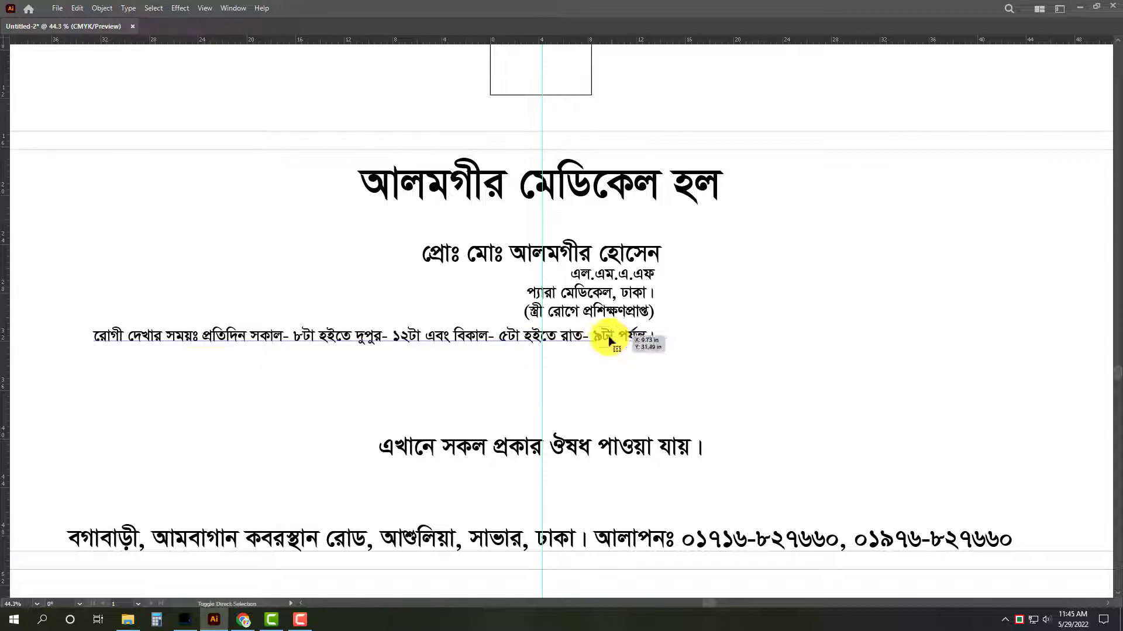
Centre-align the visiting-hours line and position it on the vertical centre guide.
key("ctrl+shift+c")
left_click_drag(625, 339, 576, 350)
left_click_drag(620, 379, 649, 353)
Copy the outer border in place, shorten it to a band about 4.7 in high at the address line, and swap its fill and stroke.
left_click_drag(1084, 263, 1038, 283)
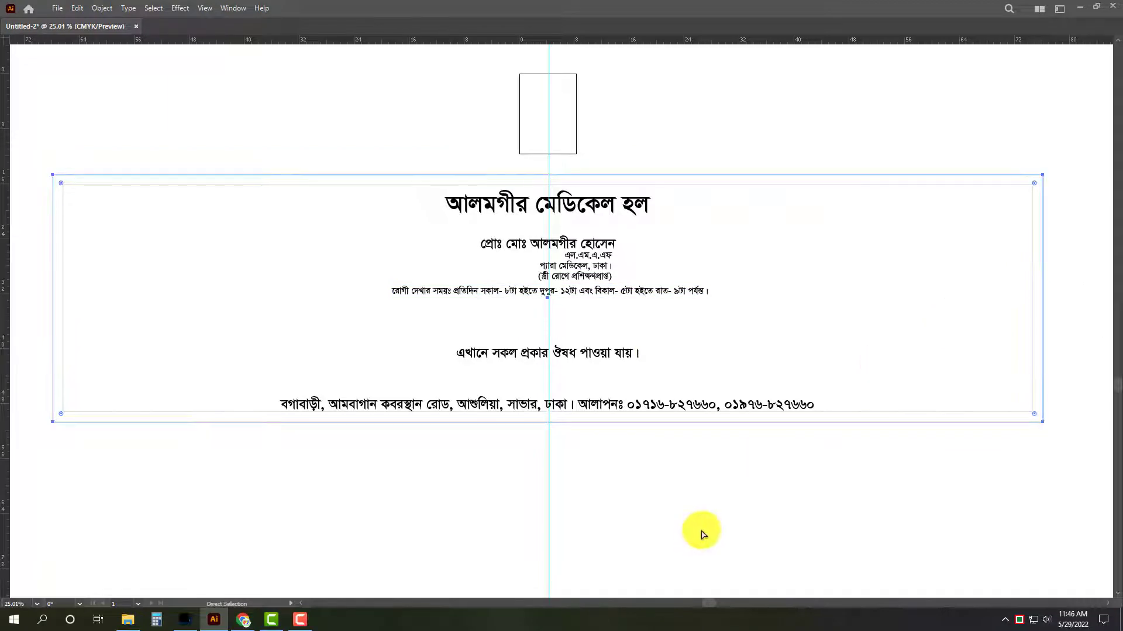
mouse_move(548, 175)
left_mouse_down()
mouse_move(546, 401)
mouse_move(549, 390)
left_mouse_up()
key("Tab")
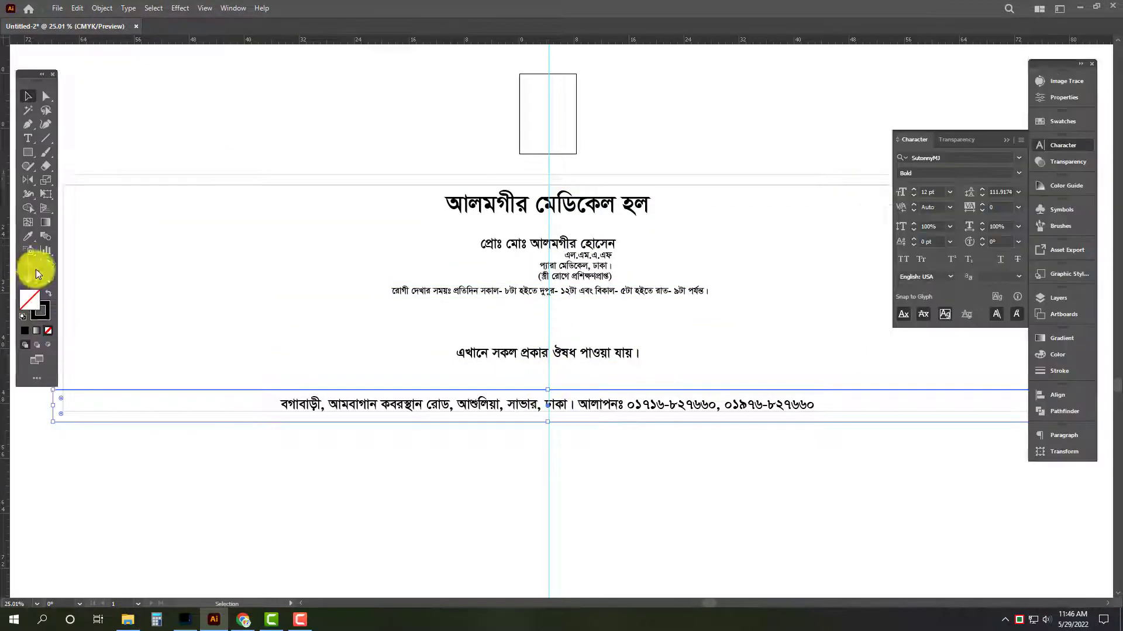
left_click(49, 294)
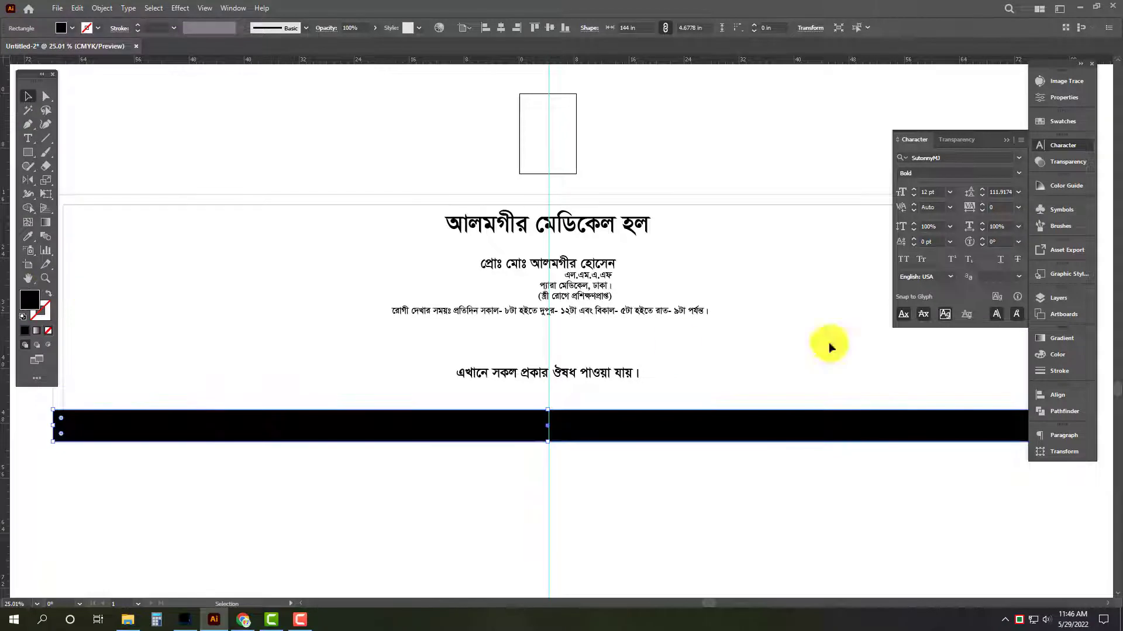
Set the address band's fill to C 100, M 80, Y 0, K 0.
left_click(1065, 355)
left_click(1001, 351)
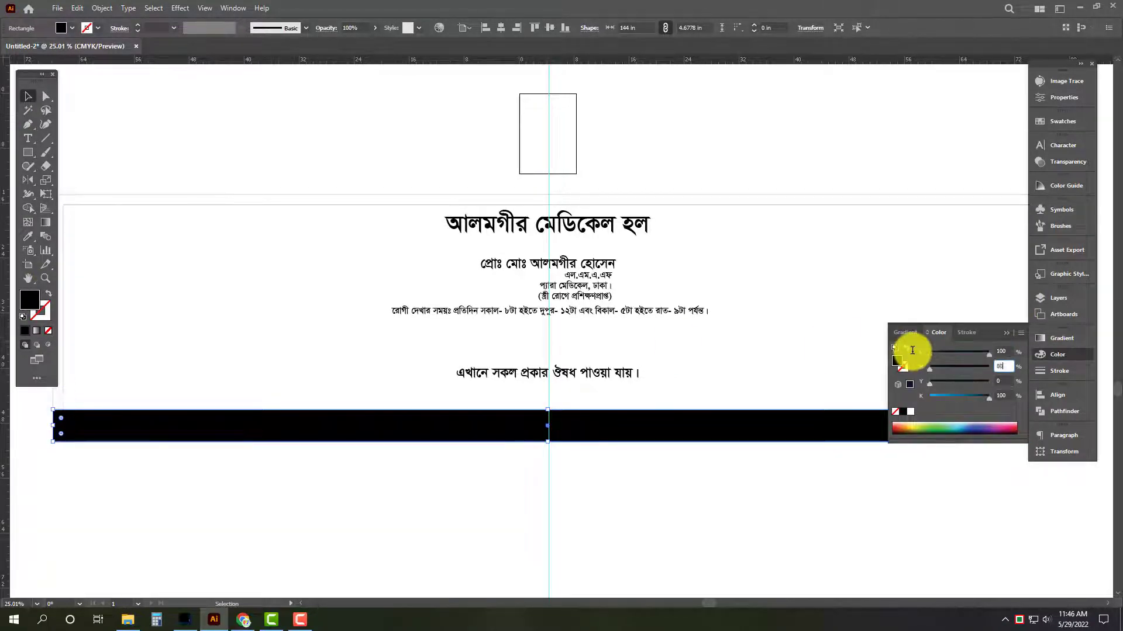
key("Return")
Make the address line white and scale it from its centre to span the inner border's width.
left_click(646, 437)
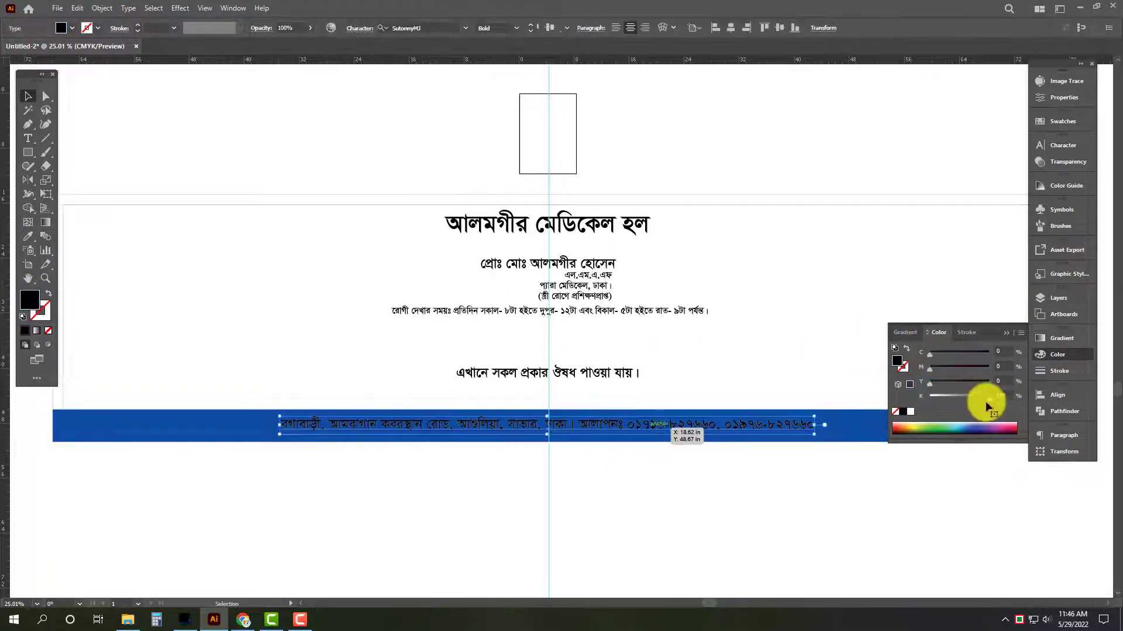
left_click(917, 413)
key("Tab")
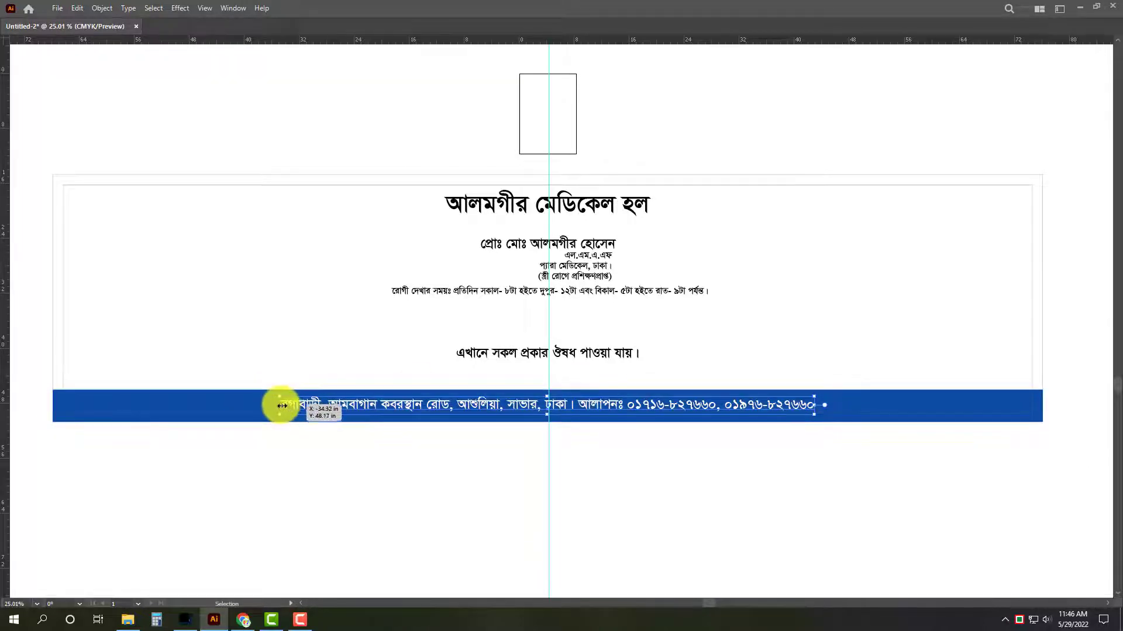
left_click_drag(280, 406, 63, 405)
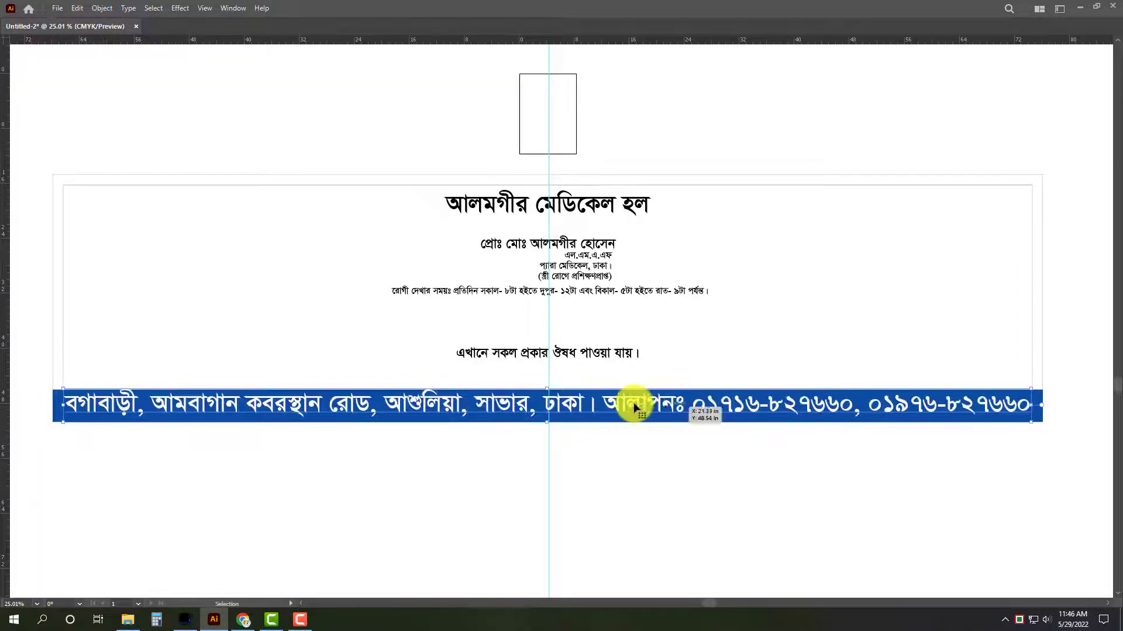
Extend the blue band upward to about 5.33 in high and place a copy behind it, offset slightly upward.
left_click_drag(548, 427, 780, 484)
left_click(584, 379)
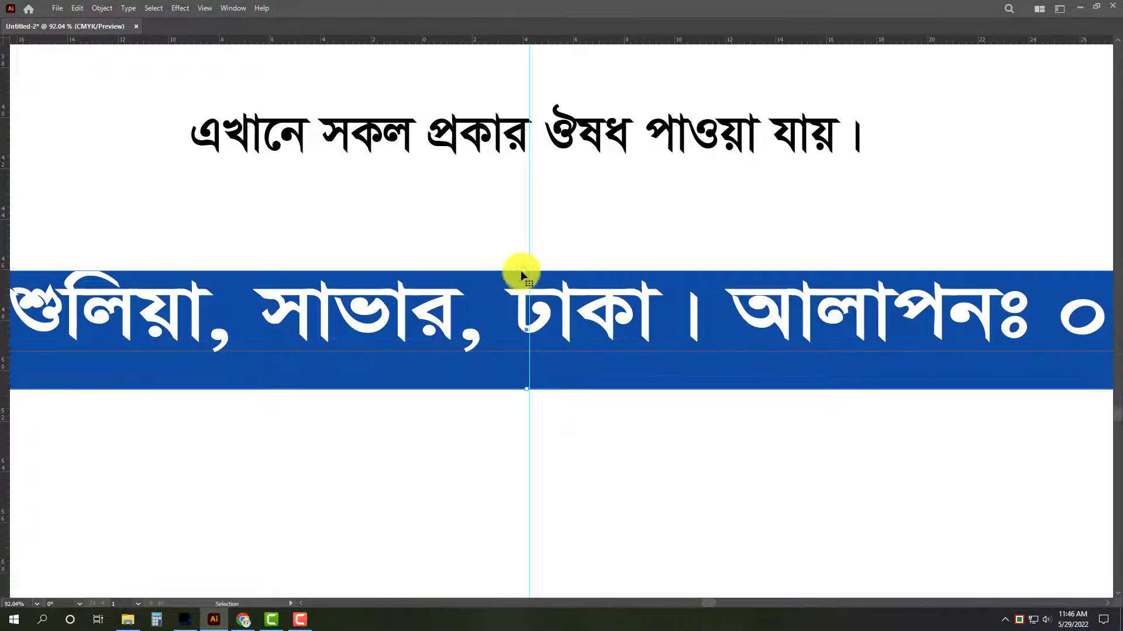
left_click_drag(529, 271, 541, 250)
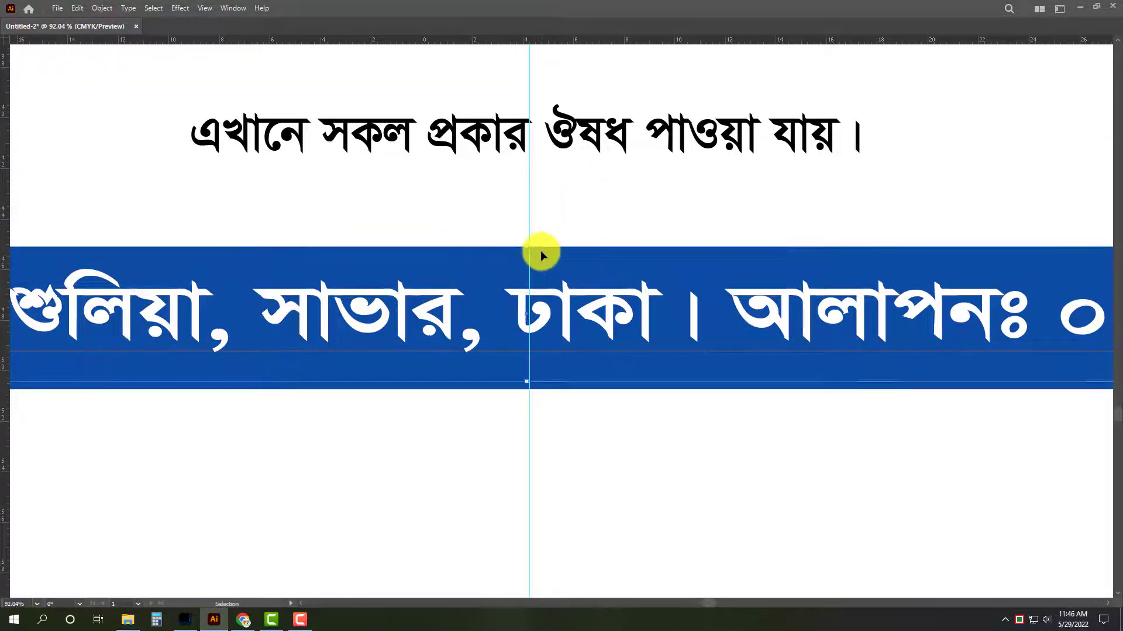
Fill the rear copy of the band with orange C 0, M 50, Y 100 and raise its upper edge slightly.
key("Tab")
left_click_drag(1007, 352, 869, 339)
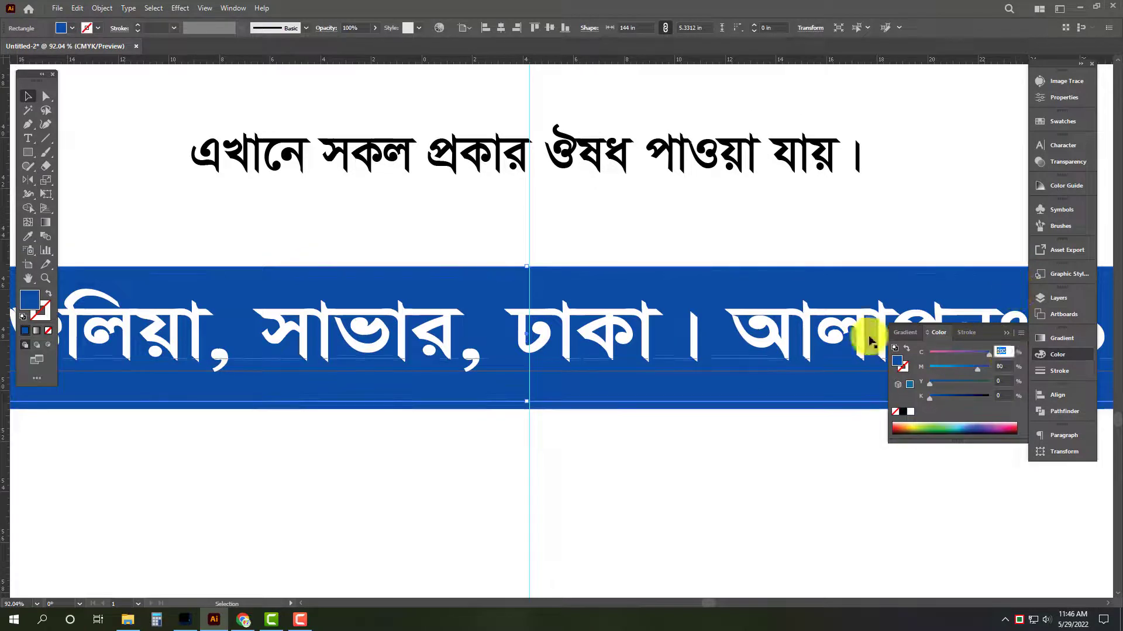
type("0")
key("Tab")
type("50")
key("Tab")
type("100")
key("Return")
key("Tab")
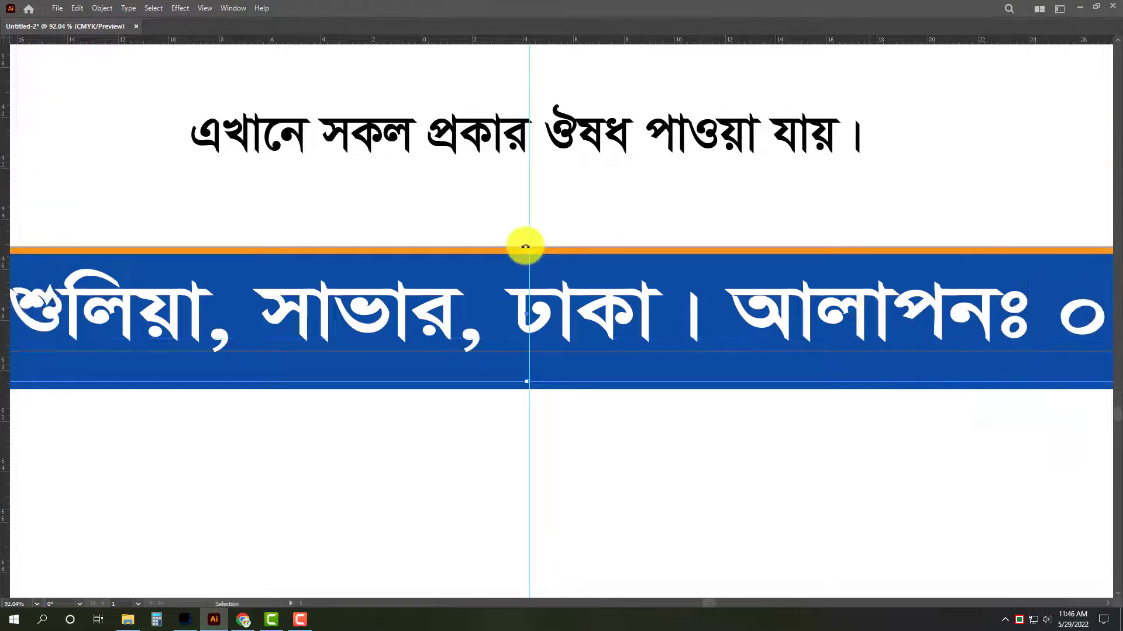
Reposition the white address line slightly higher within the blue band.
left_click(544, 339)
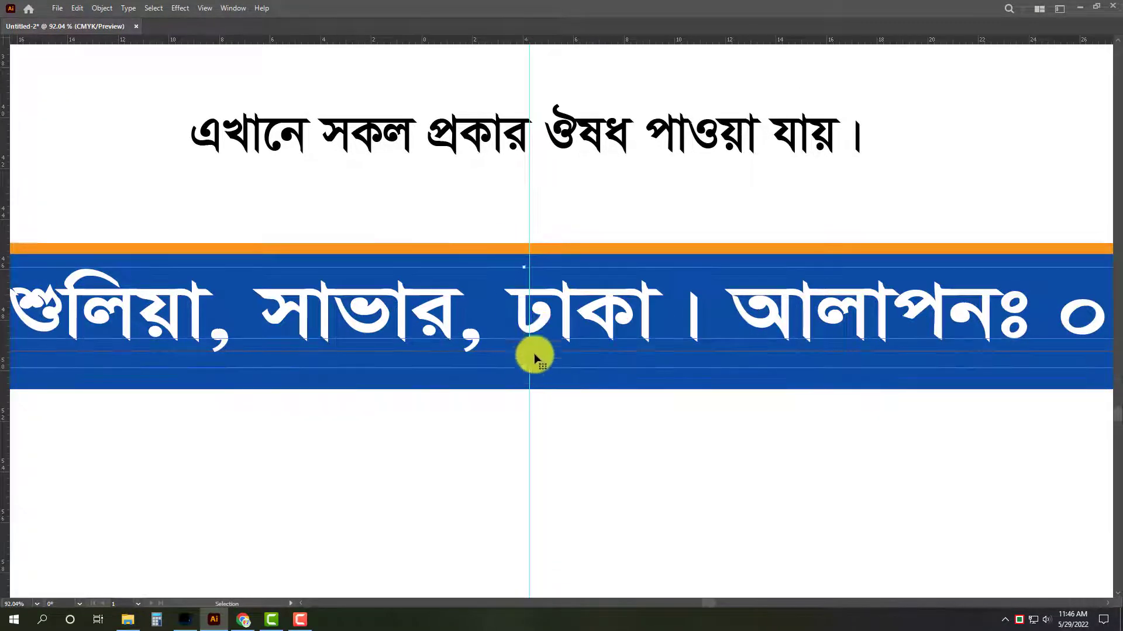
left_click_drag(533, 357, 314, 335)
key("Left")
key("Left")
key("Left")
key("Left")
key("ctrl+z")
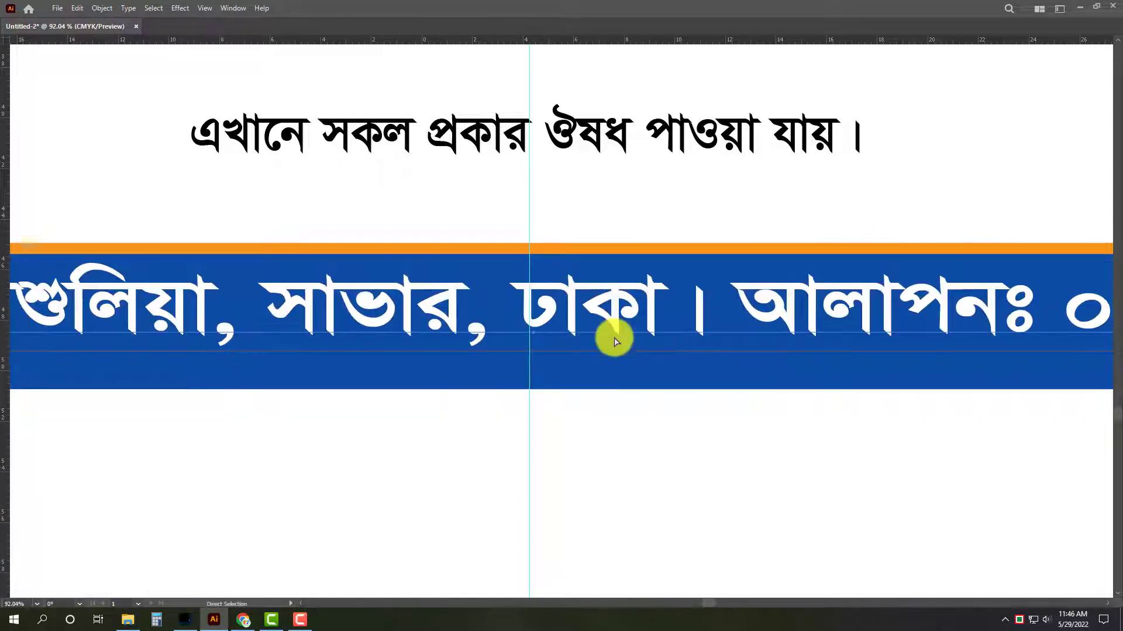
key("ctrl+0")
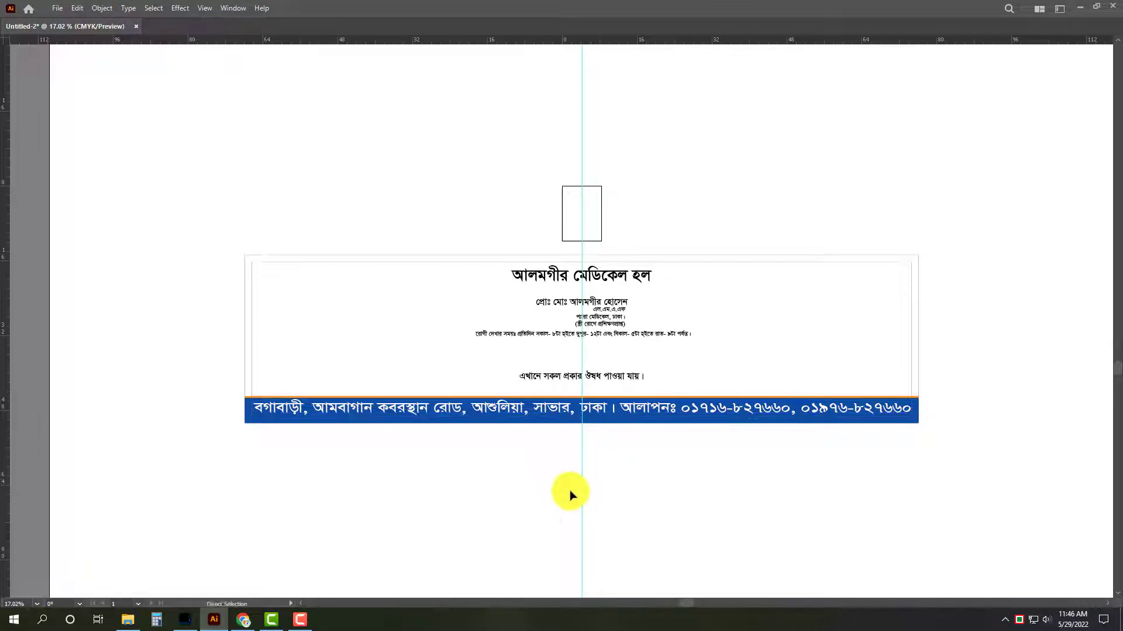
Enlarge the medicine availability line from its centre to over twice its width and place it just above the orange strip.
left_click_drag(605, 363, 610, 339)
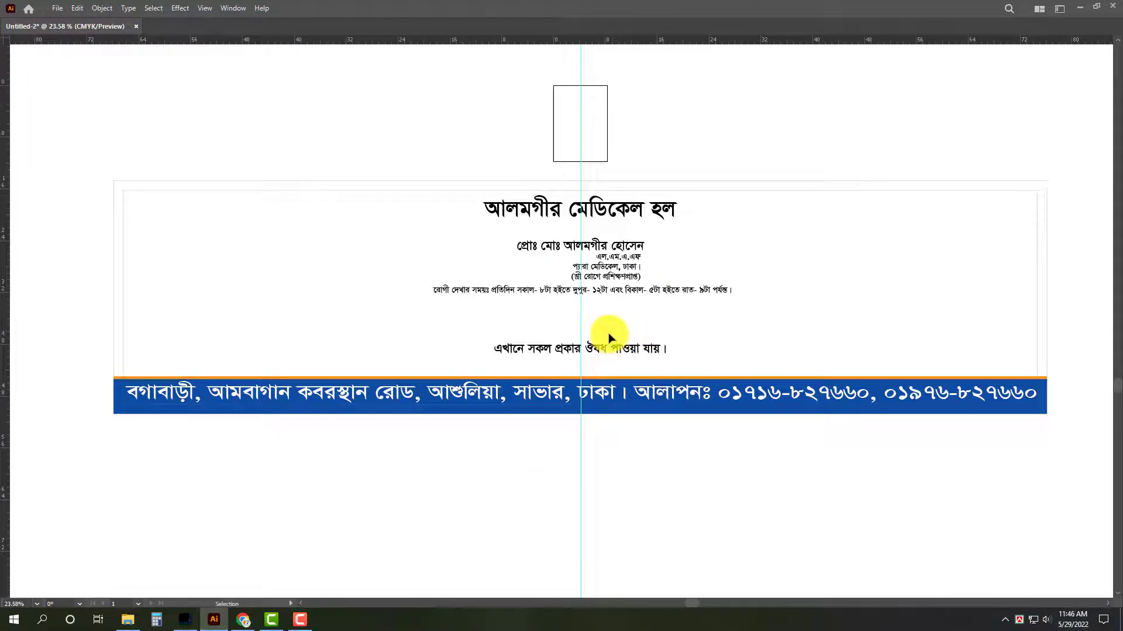
left_click(603, 342)
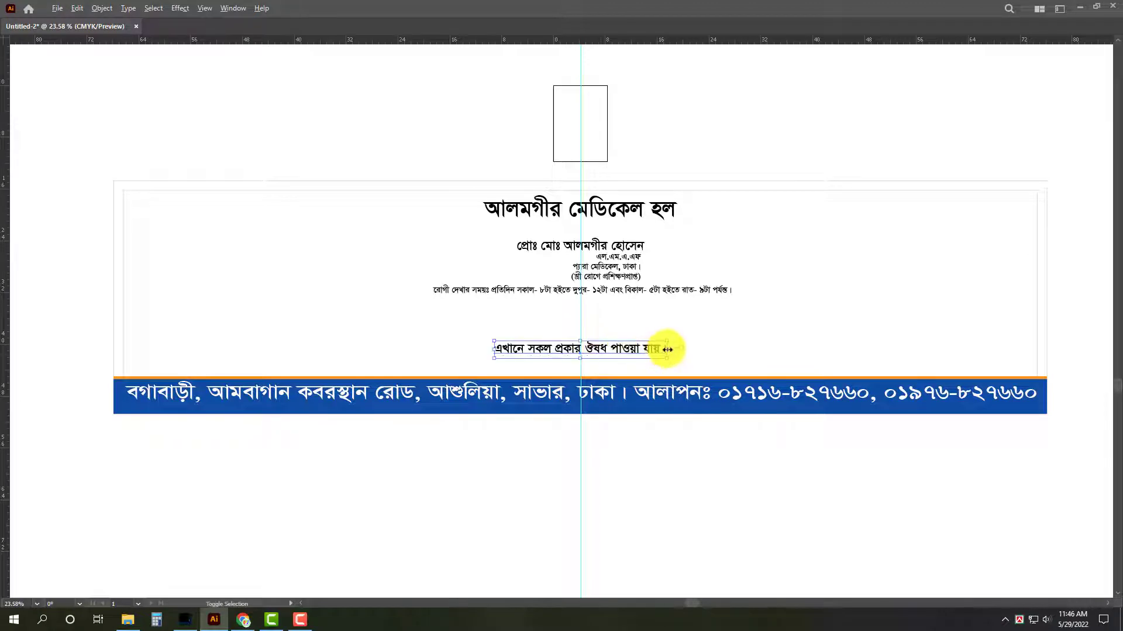
left_click_drag(667, 349, 780, 349)
left_click_drag(709, 343, 706, 351)
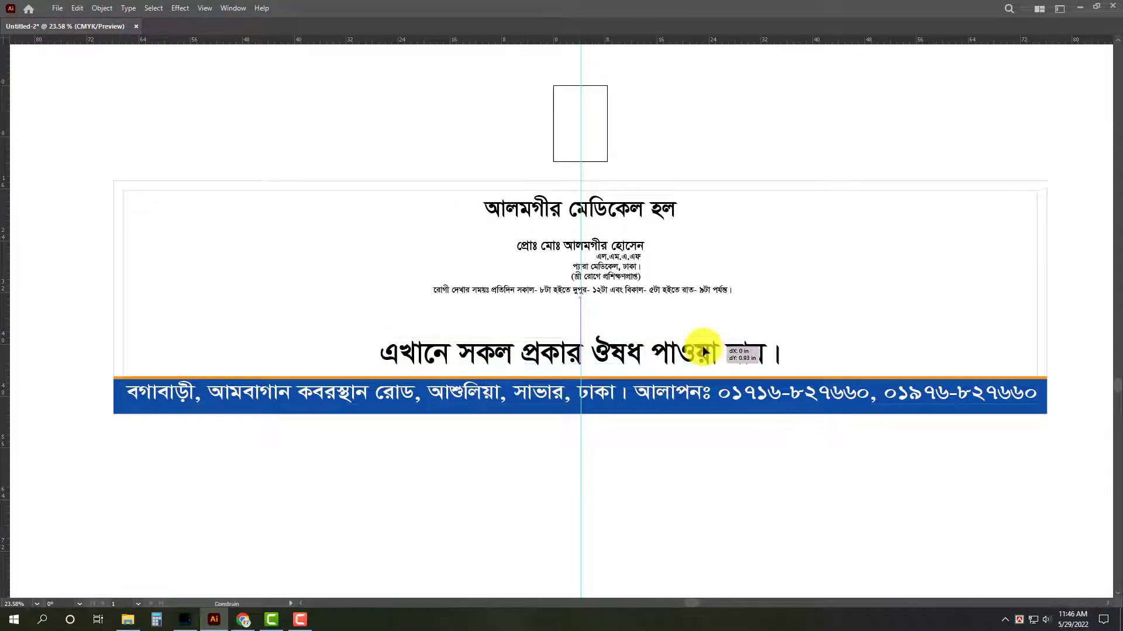
Move the proprietor, qualification and visiting hours lines together straight down to the blank area below the signboard.
left_click(704, 292)
left_click(623, 264, "shift")
left_click(622, 247, "shift")
left_click_drag(622, 247, 621, 461)
Enlarge the heading from its centre to about two thirds of the signboard's width, filling the area beneath the upper inner border.
left_click(639, 207)
left_click_drag(580, 222, 584, 292)
left_click_drag(583, 197, 584, 190)
left_click_drag(581, 293, 583, 306)
Set the heading's font to Li Niladri Nodia ANSI V1.
key("a")
key("ctrl+t")
key("v")
left_click(779, 232)
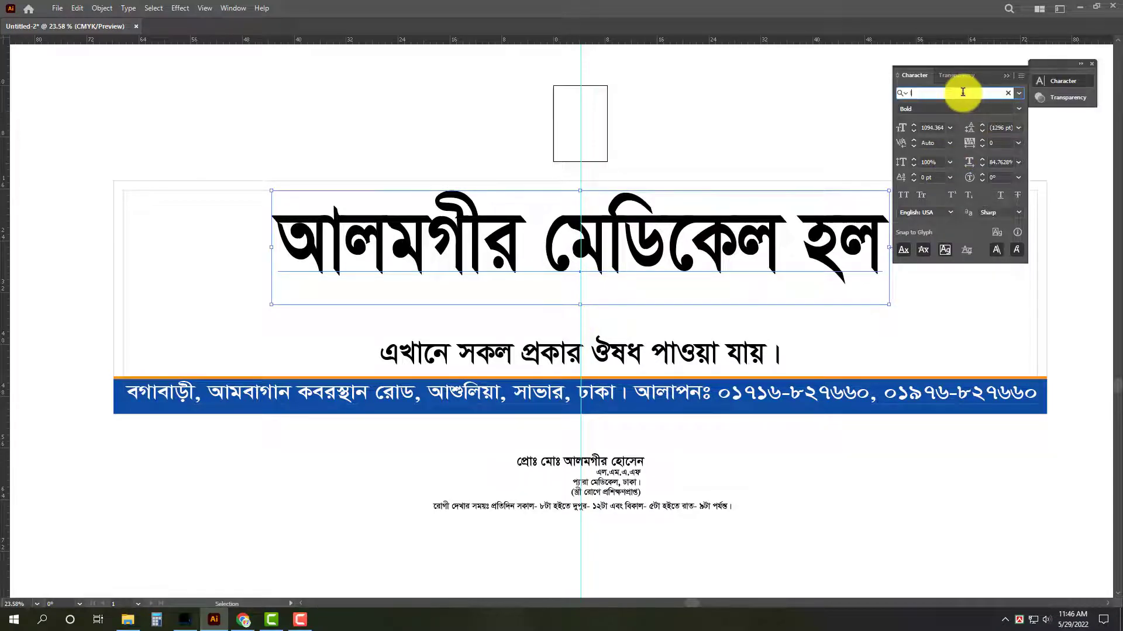
type("li m")
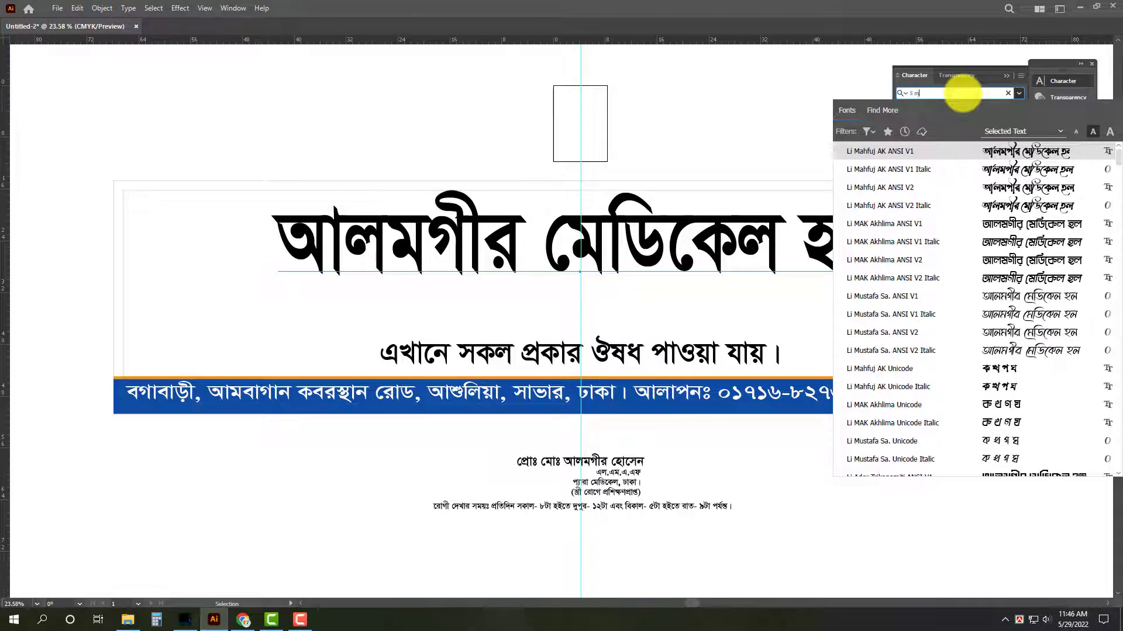
key("BackSpace")
type("n")
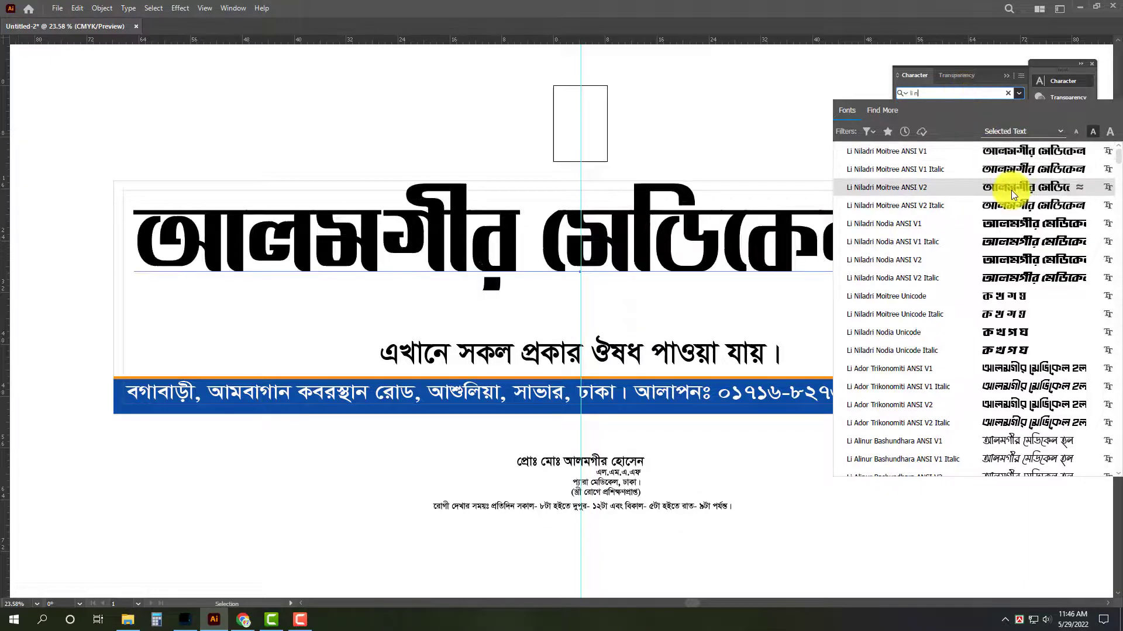
left_click(1016, 227)
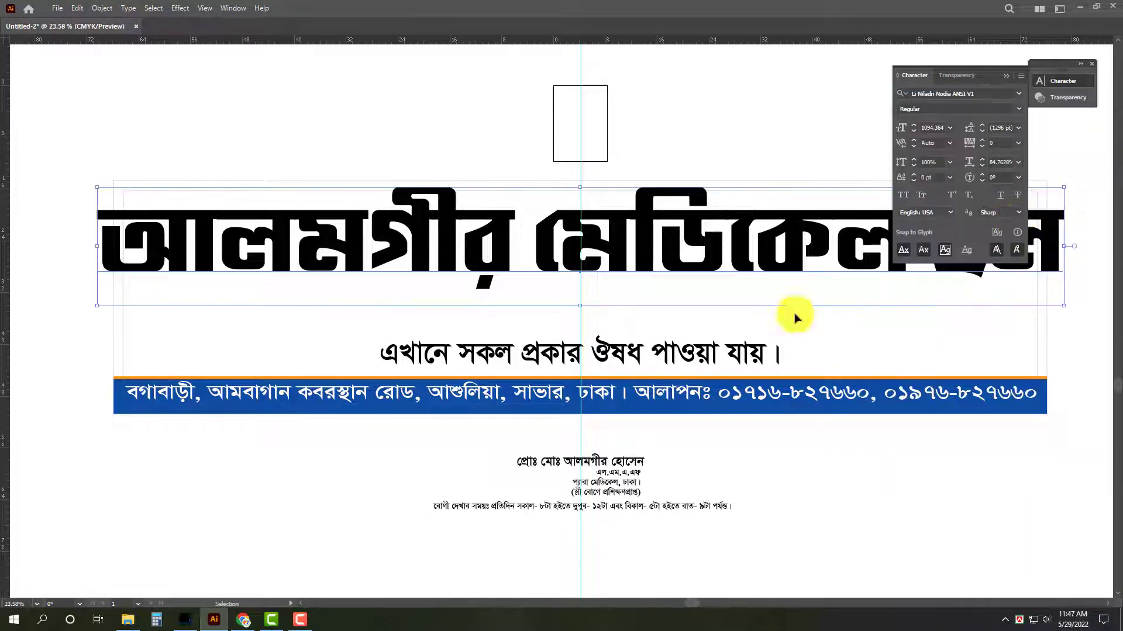
Narrow the heading horizontally about its centre so it fits inside the inner border, and shift it slightly down.
key("Tab")
key("Tab")
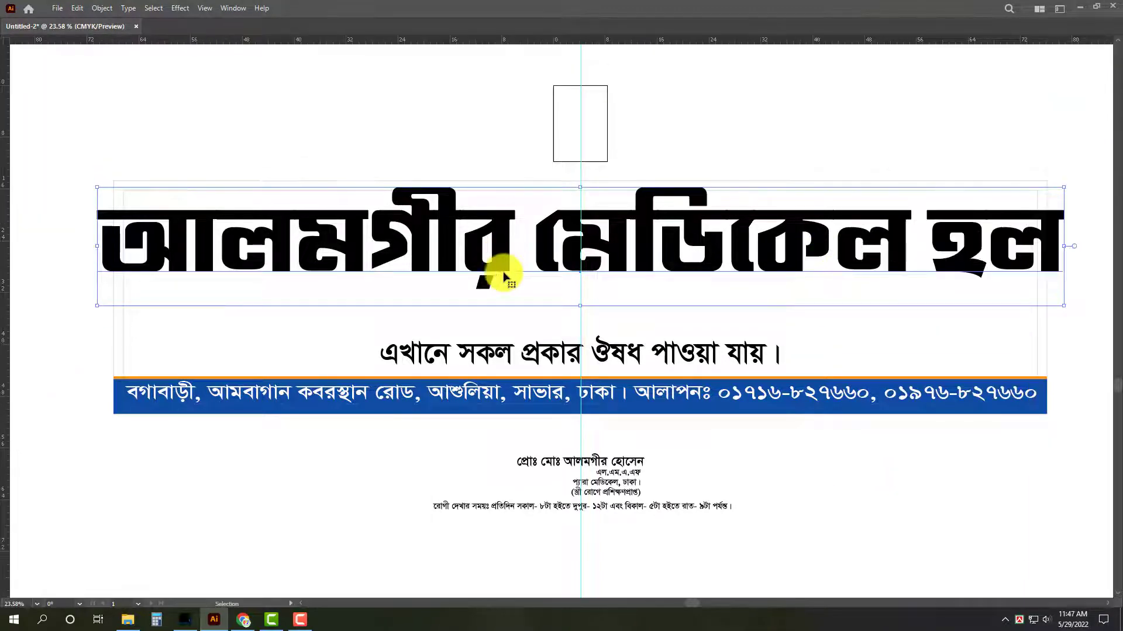
left_click_drag(99, 255, 195, 243)
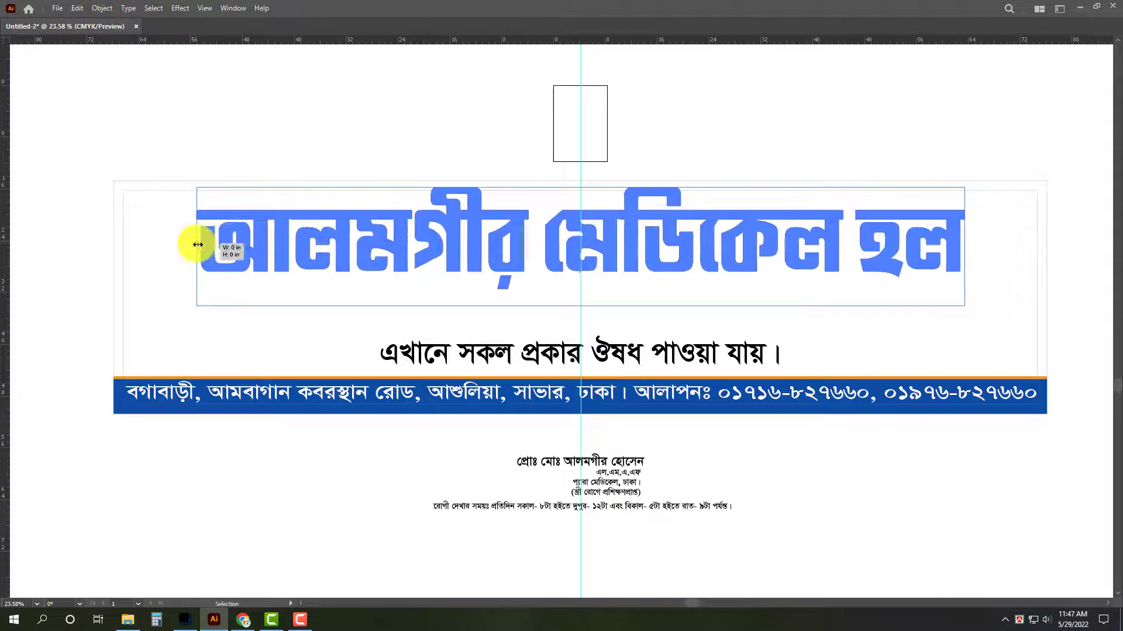
key("Tab")
left_click_drag(575, 331, 576, 348)
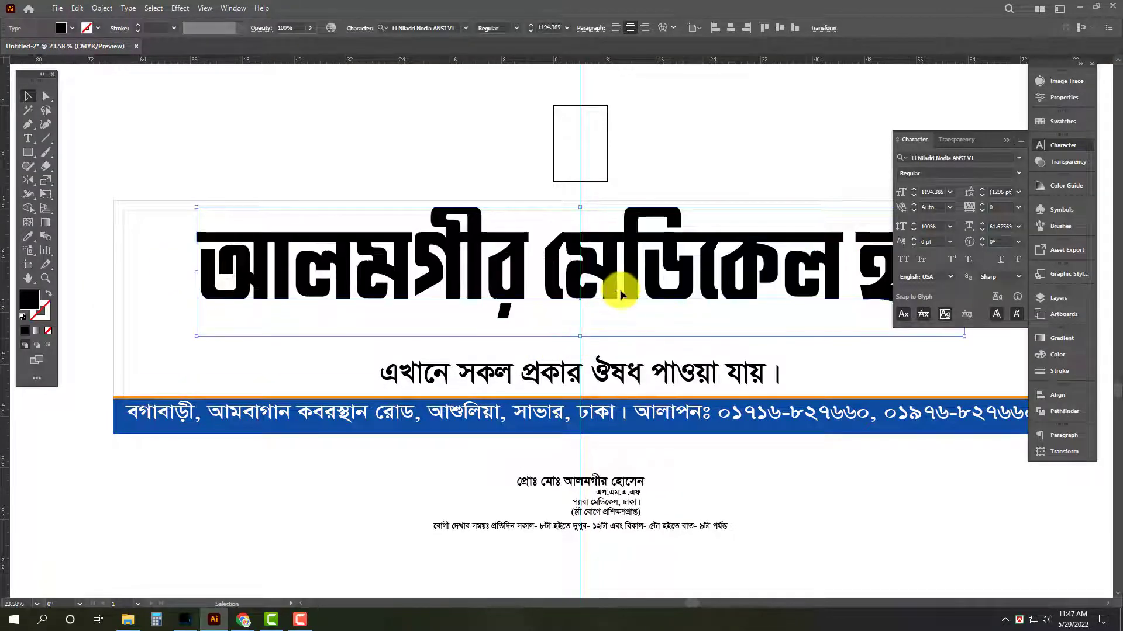
Fill the heading with red C 0, M 100, Y 100, K 0.
left_click(1068, 357)
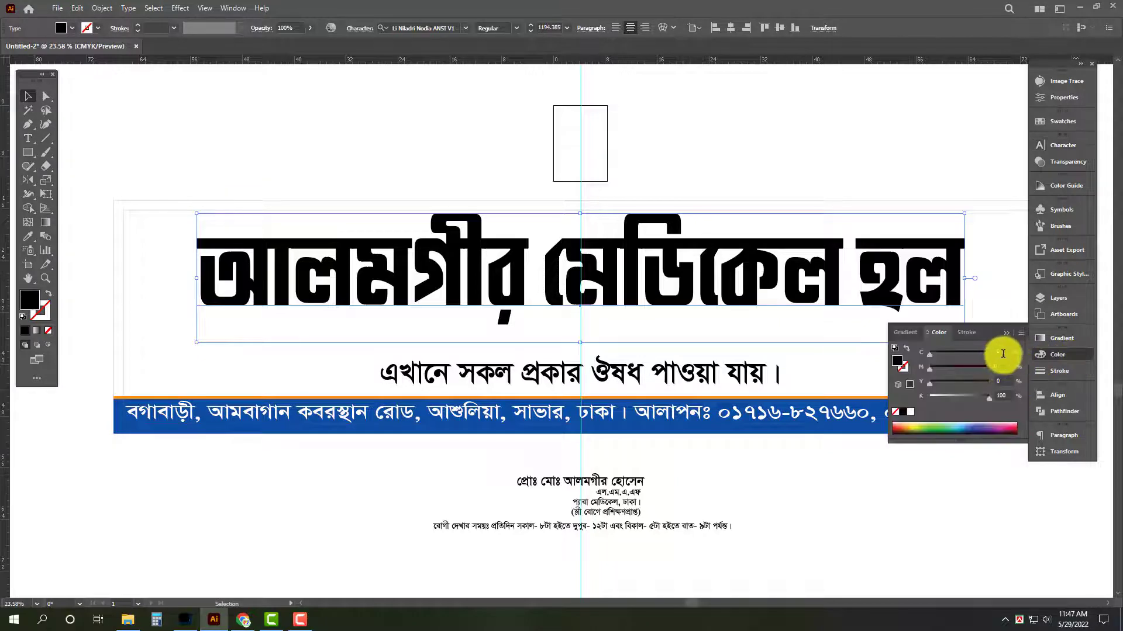
left_click(1004, 352)
key("Tab")
type("140")
key("Return")
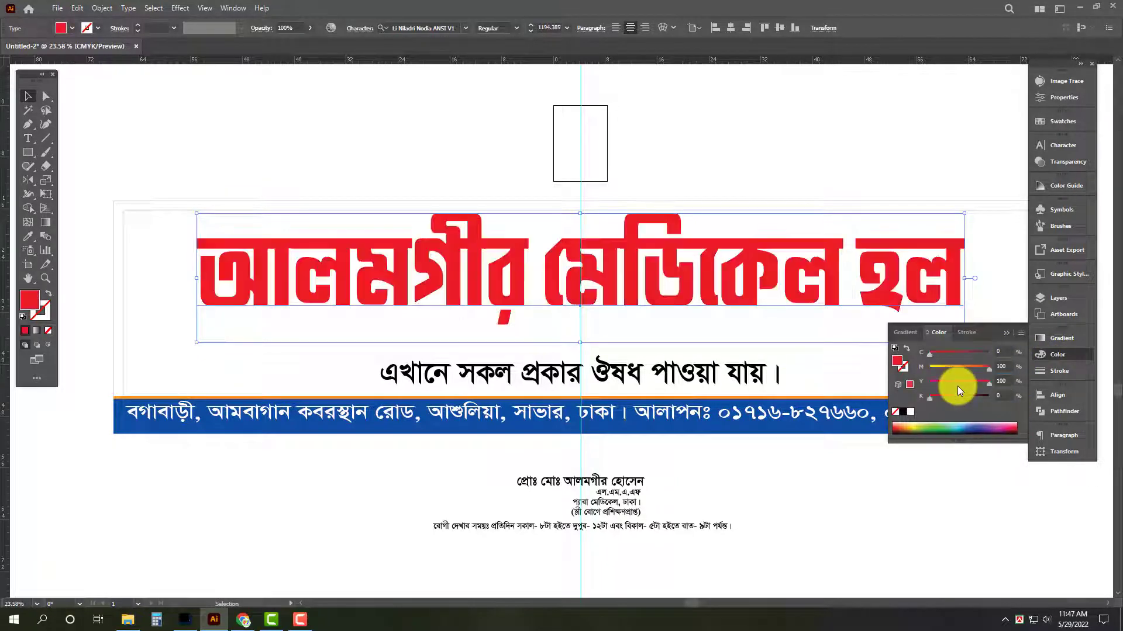
Scale the heading down proportionally to about three quarters of its size and raise it to the upper inner border.
key("Tab")
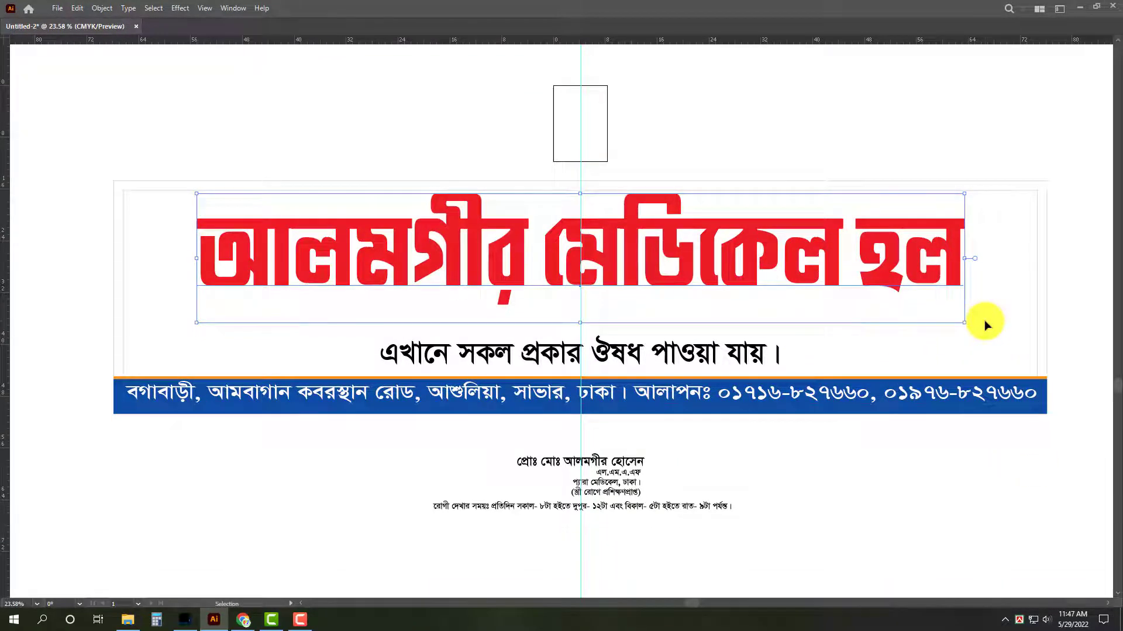
left_click_drag(967, 258, 864, 258)
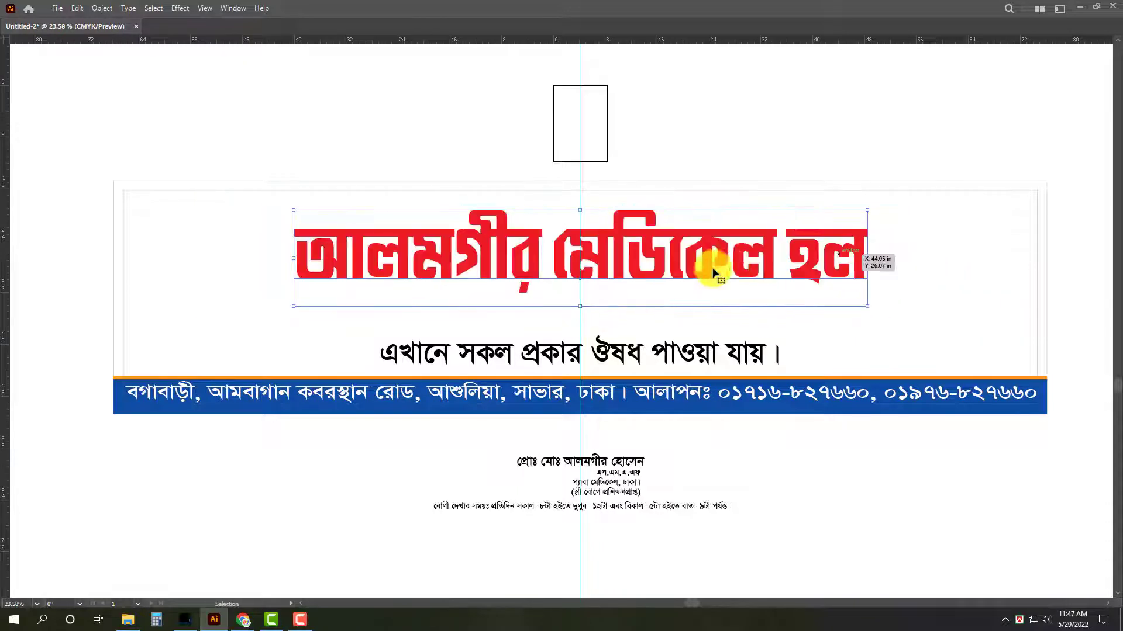
mouse_move(714, 258)
left_mouse_down()
mouse_move(727, 243)
mouse_move(722, 251)
left_mouse_up()
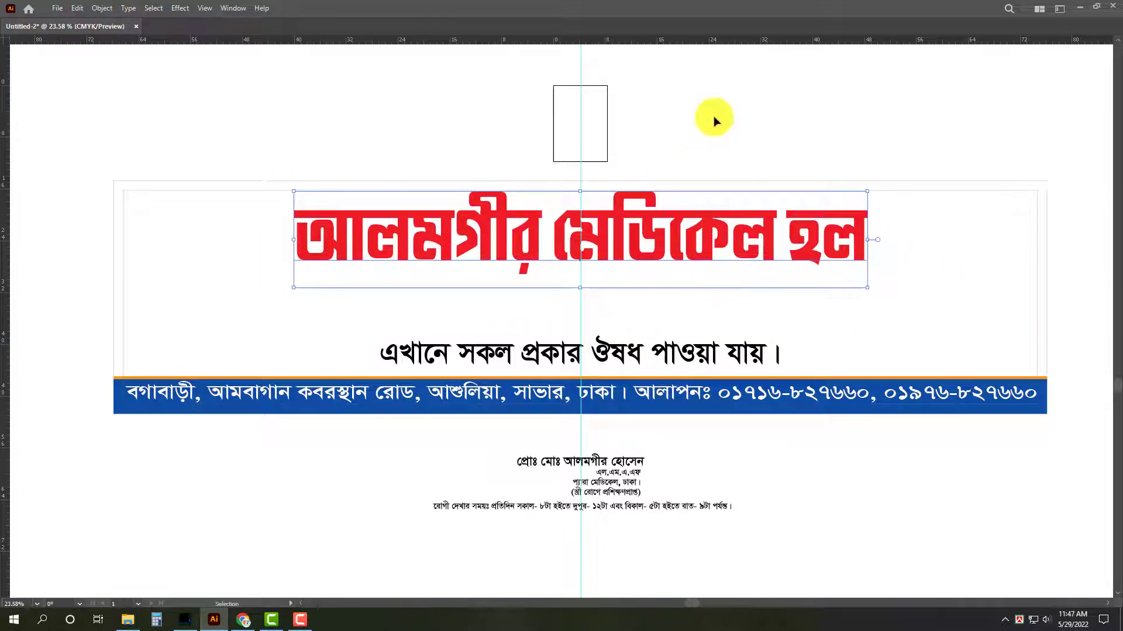
Widen the medicine availability line horizontally from its centre.
left_click(676, 356)
left_click_drag(731, 459, 520, 546)
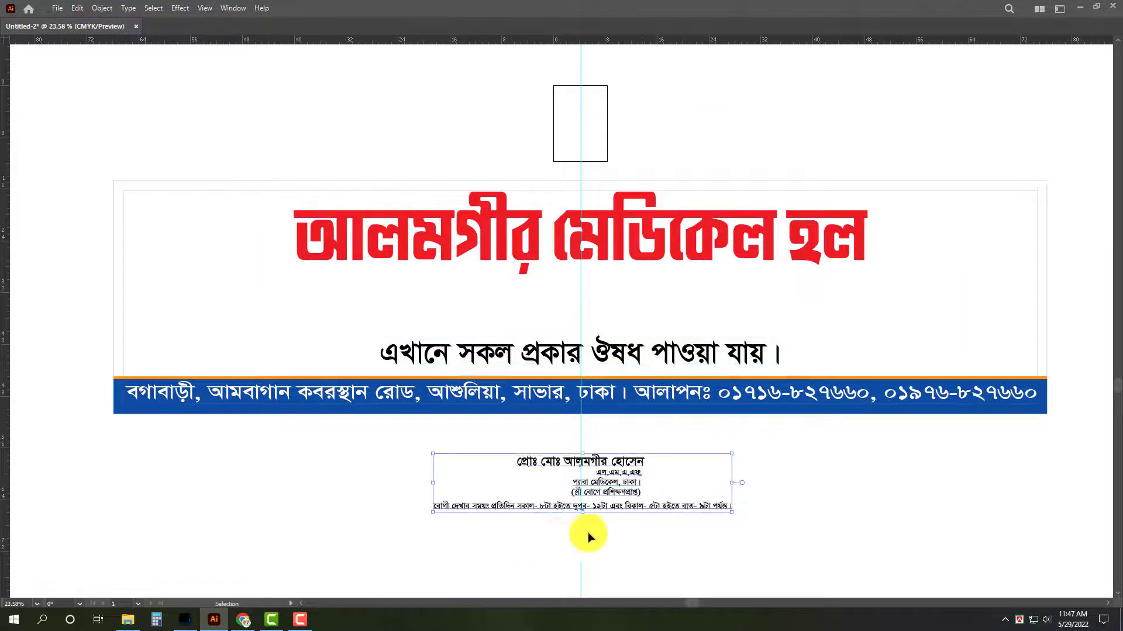
key("z")
left_click_drag(598, 462, 616, 479)
key("v")
left_click_drag(669, 338, 666, 337)
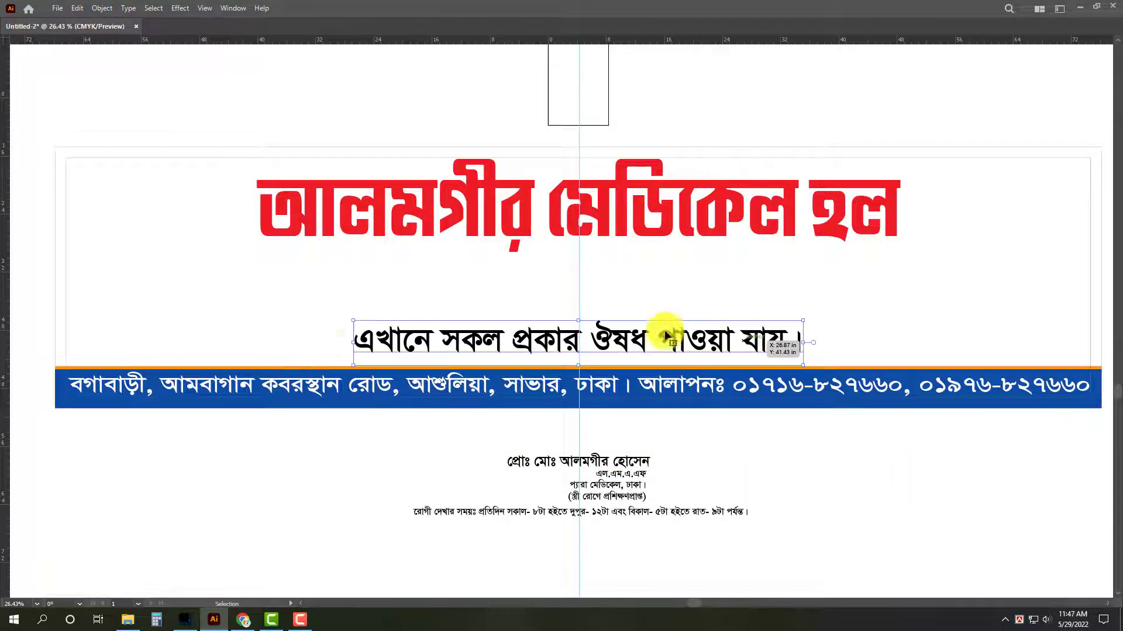
left_click_drag(354, 345, 312, 344)
Split "মেডিকেল হল" out of the heading into its own text object, leaving only the first word in the original.
left_click(668, 204)
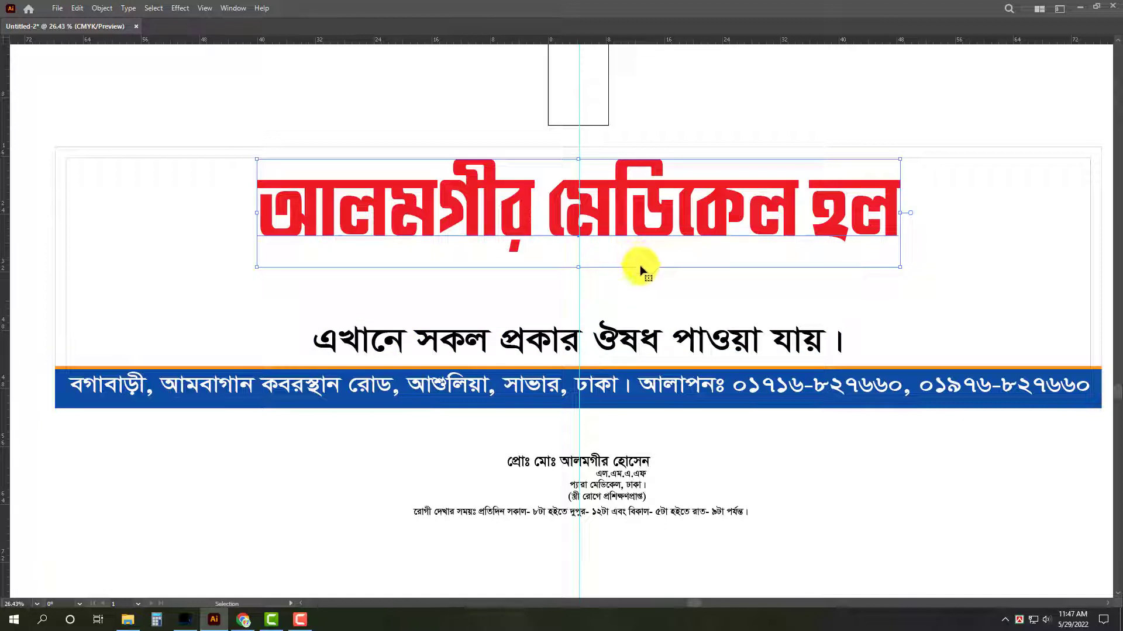
double_click(551, 212)
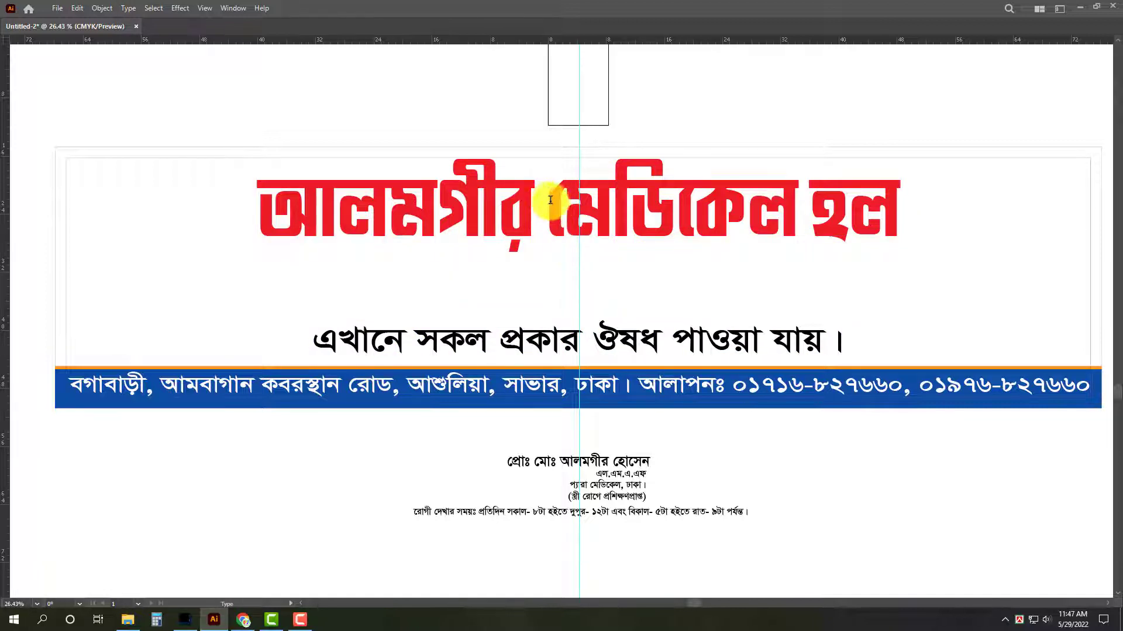
left_click_drag(550, 200, 1012, 220)
key("ctrl+c")
key("Delete")
key("Escape")
left_click_drag(624, 213, 657, 246)
double_click(709, 258)
key("ctrl+a")
key("ctrl+v")
key("Escape")
Place "মেডিকেল হল" lower than the first heading word and enlarge it to nearly reach the right inner border.
scroll(663, 259, "down", 2)
left_click_drag(651, 238, 675, 253)
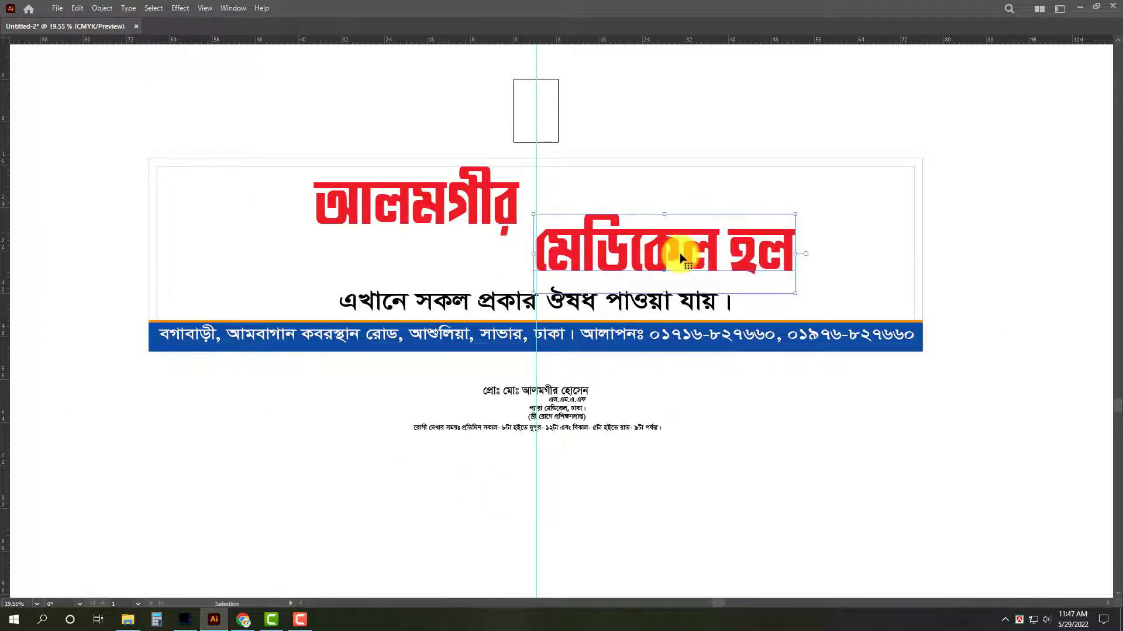
key("z")
left_click(661, 249)
key("v")
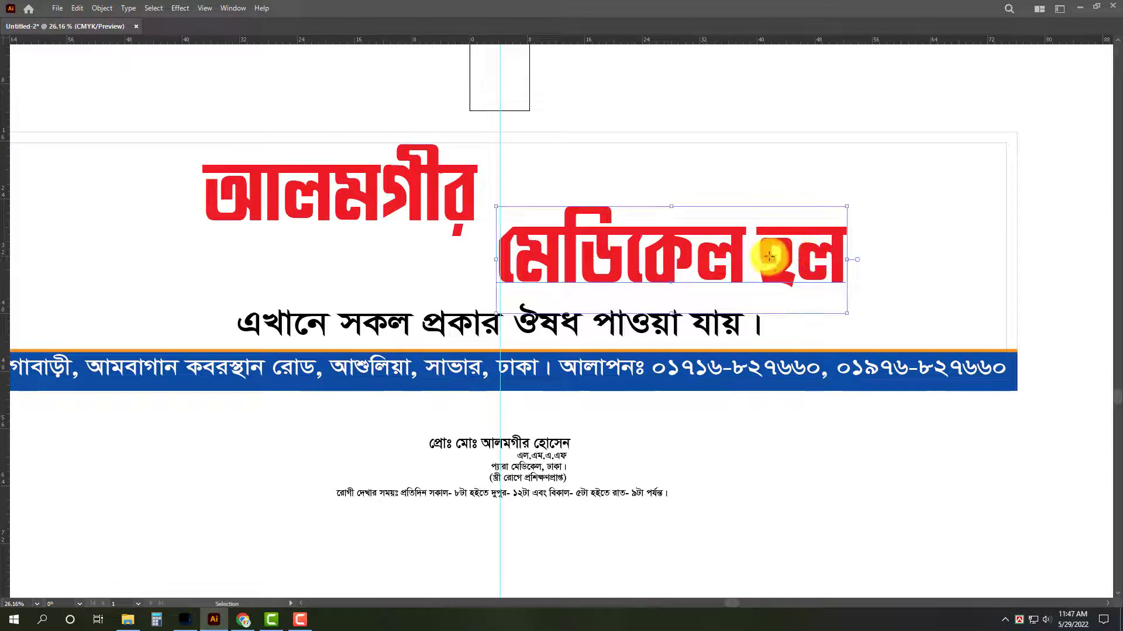
left_click_drag(856, 254, 992, 238)
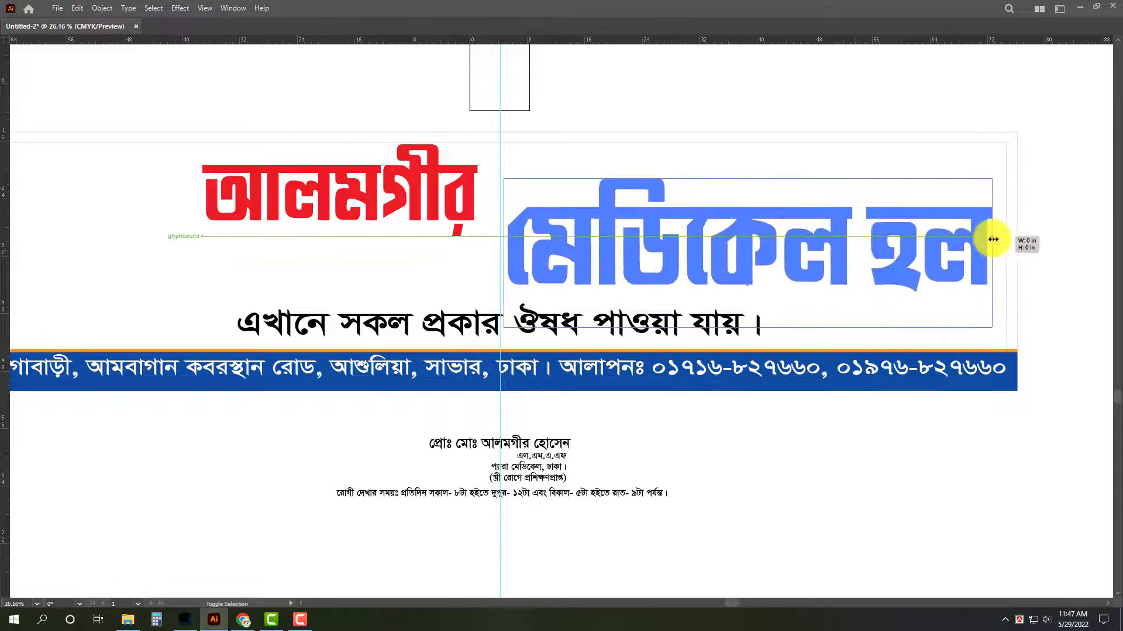
left_click_drag(883, 258, 888, 243)
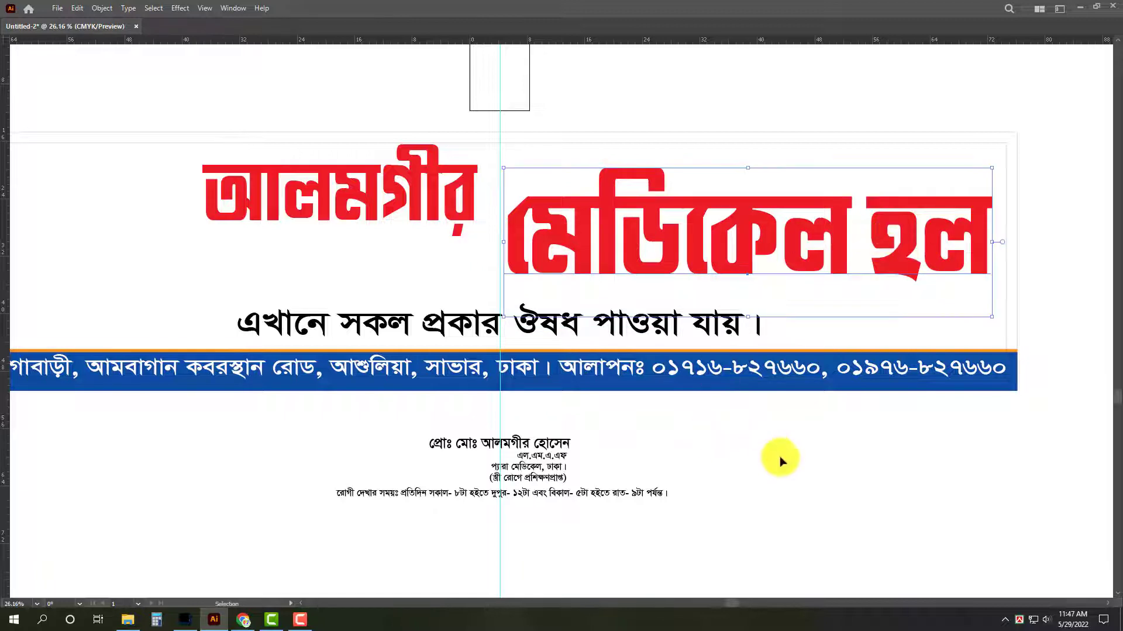
Stretch the medicine availability line slightly wider from its centre.
key("z")
left_click_drag(810, 466, 763, 464)
key("v")
left_click(707, 350)
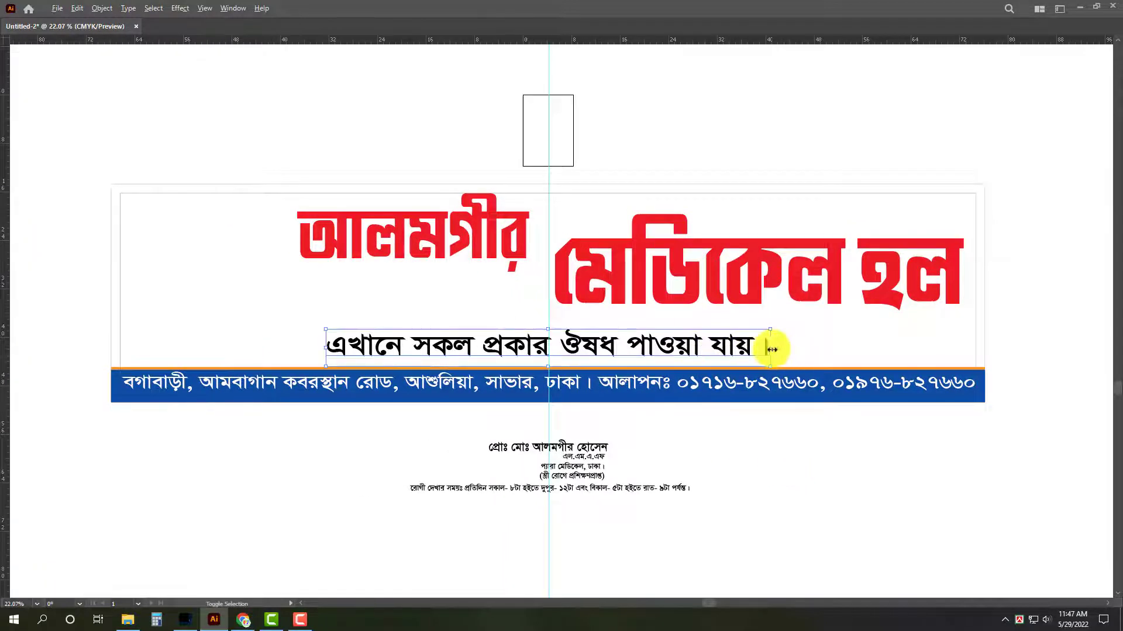
left_click_drag(772, 349, 785, 341)
left_click(523, 489)
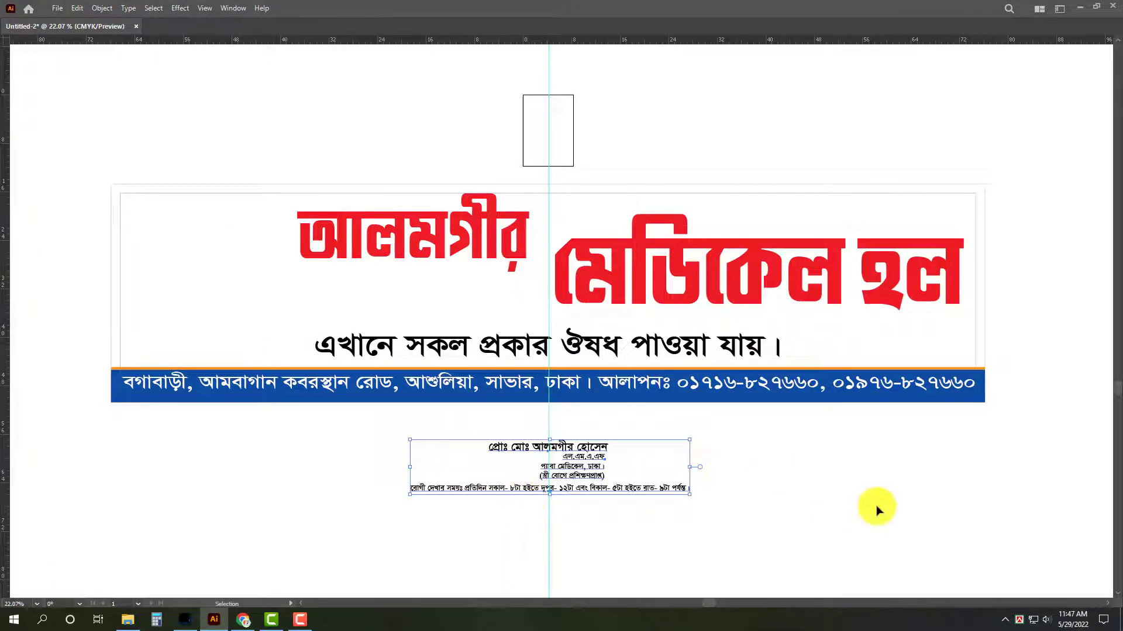
Rejoin "মেডিকেল হল" to the first heading word as one line and refit the heading centred on the vertical guide.
triple_click(769, 269)
key("ctrl+c")
key("BackSpace")
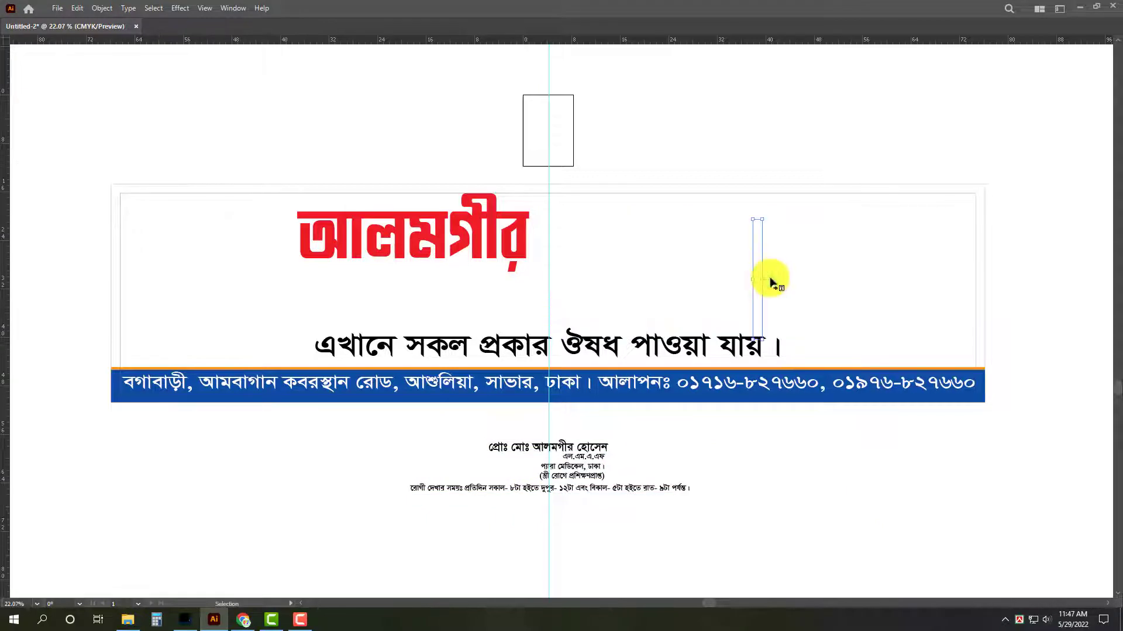
double_click(465, 251)
key("ctrl+a")
key("Right")
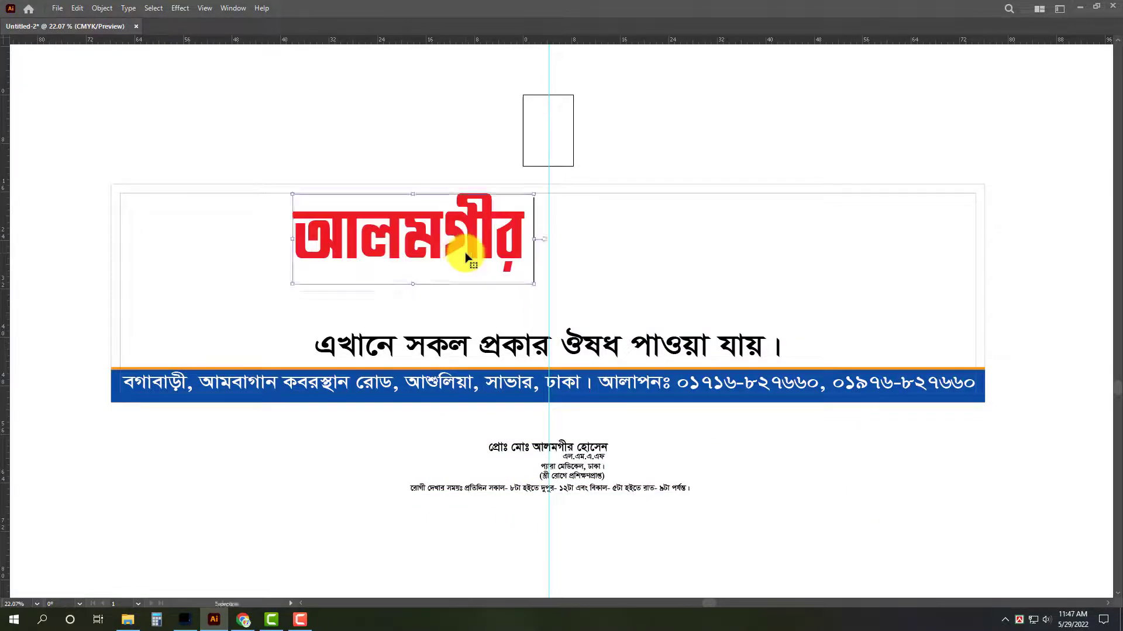
key("ctrl+v")
key("Escape")
left_click_drag(288, 213, 727, 259)
left_click_drag(814, 238, 801, 238)
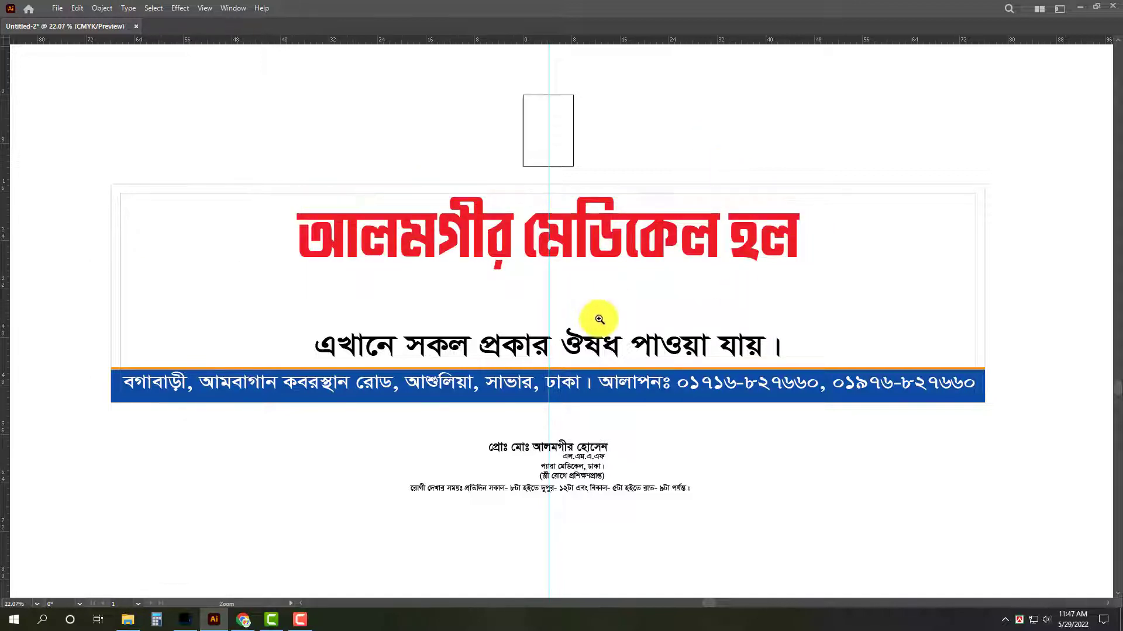
Try moving the proprietor, qualification and visiting hours lines between the heading and the availability line, and undo the move.
scroll(596, 318, "up", 1)
left_click(617, 358)
left_click_drag(722, 487, 512, 578)
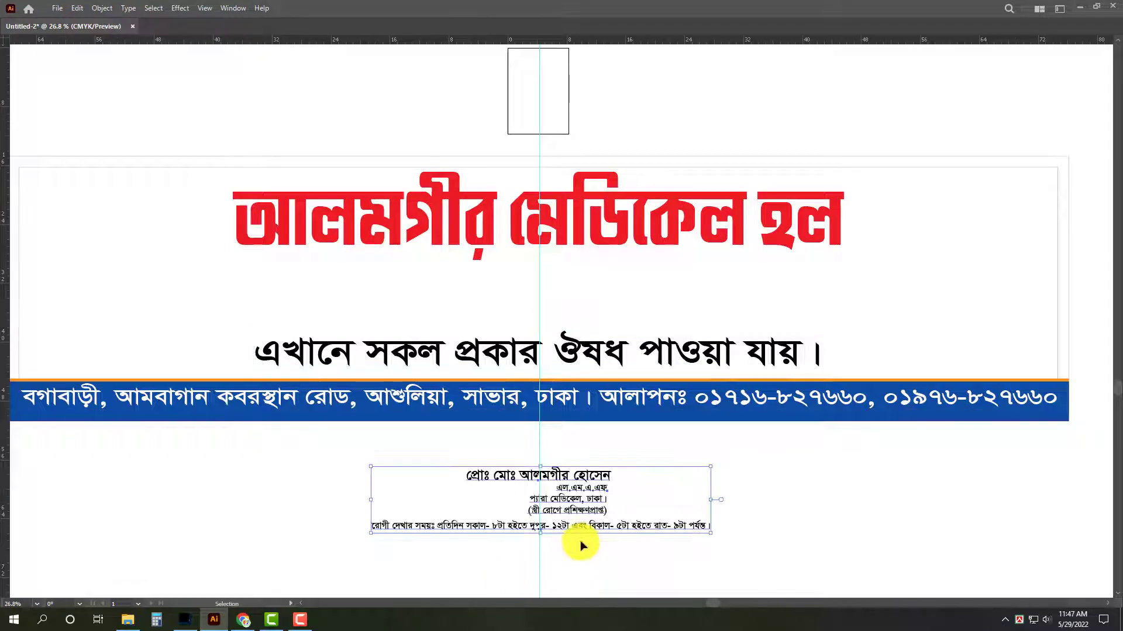
left_click_drag(587, 520, 572, 296)
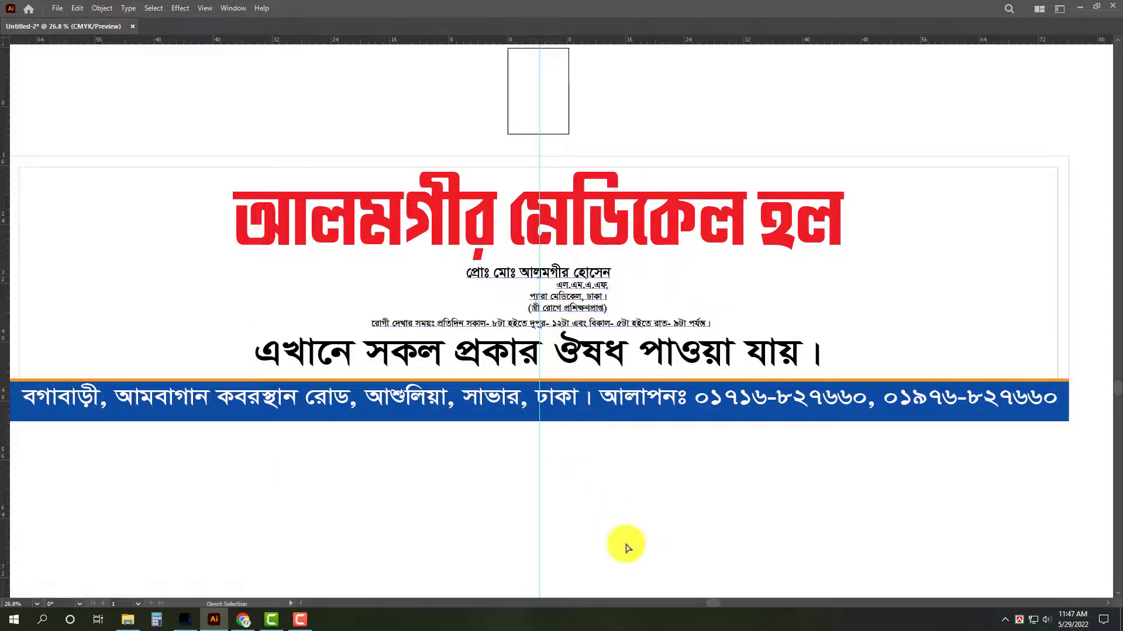
key("ctrl+z")
key("v")
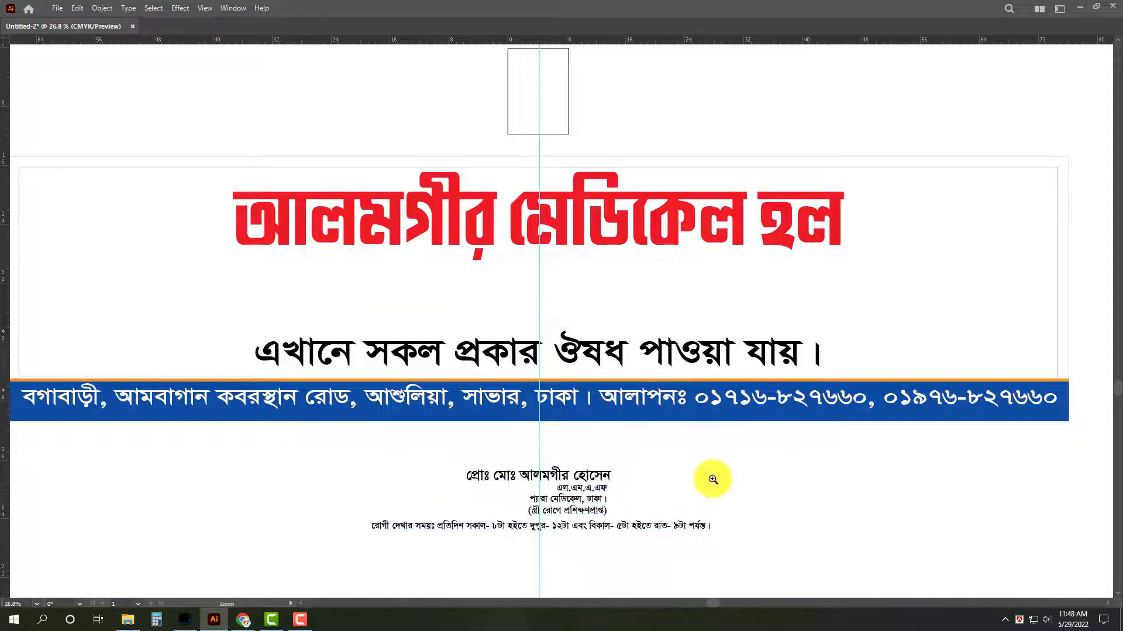
Move the heading horizontally to the left inner border of the signboard.
left_click(694, 477, "alt")
left_click_drag(700, 489, 698, 475)
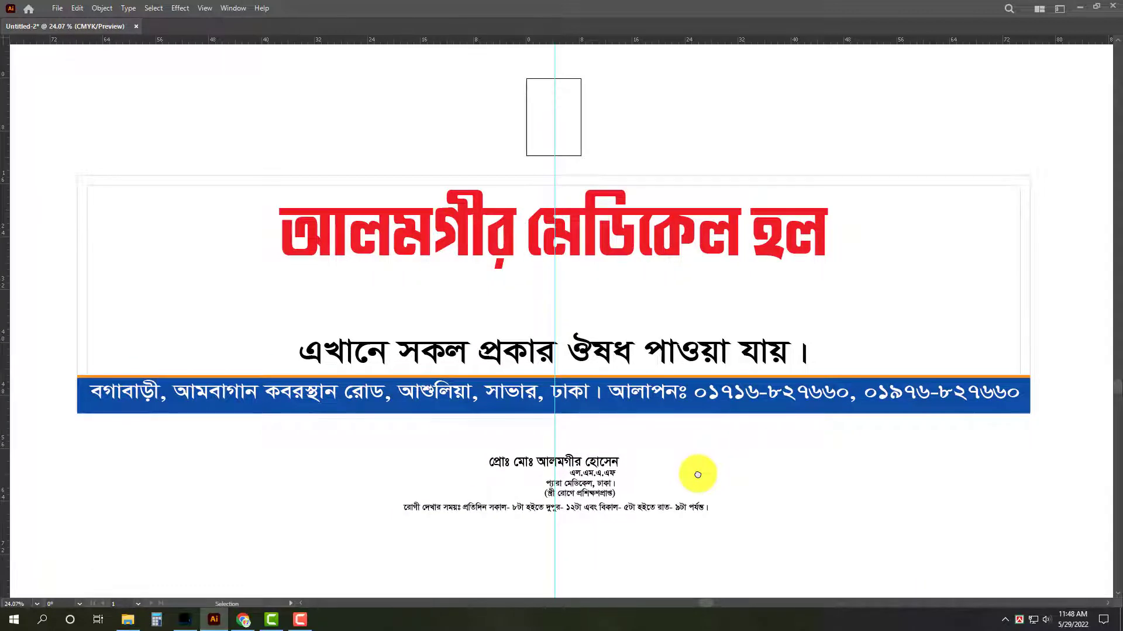
left_click_drag(722, 245, 528, 250)
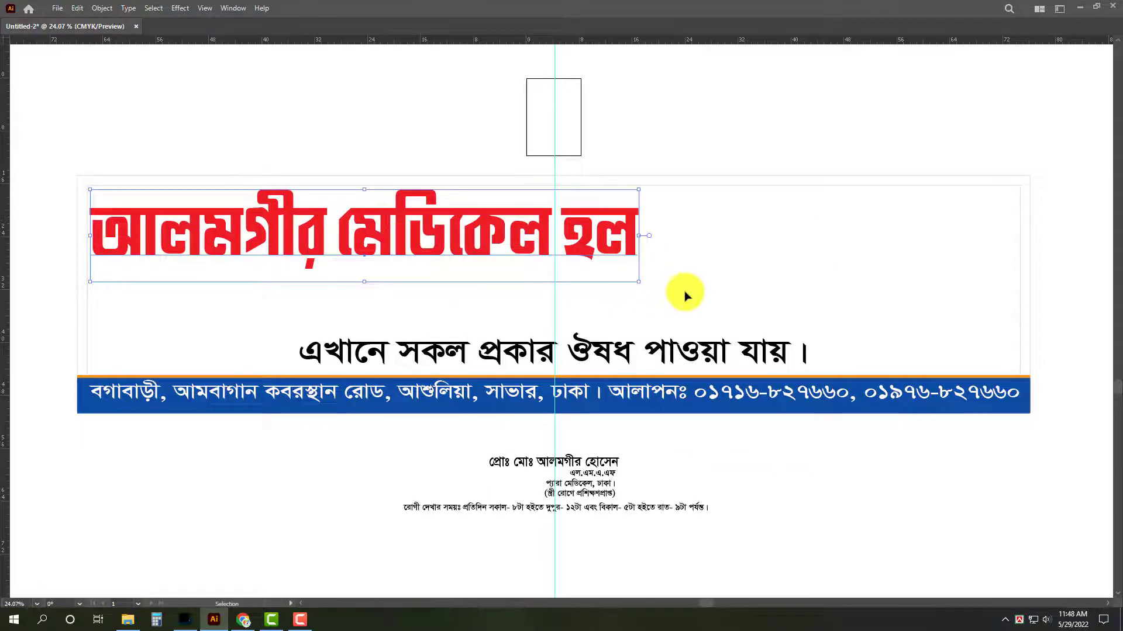
Draw a diagonal Pen line from above the signboard's upper right part down leftward to below the blue band.
left_click(925, 114)
key("p")
left_click(870, 156)
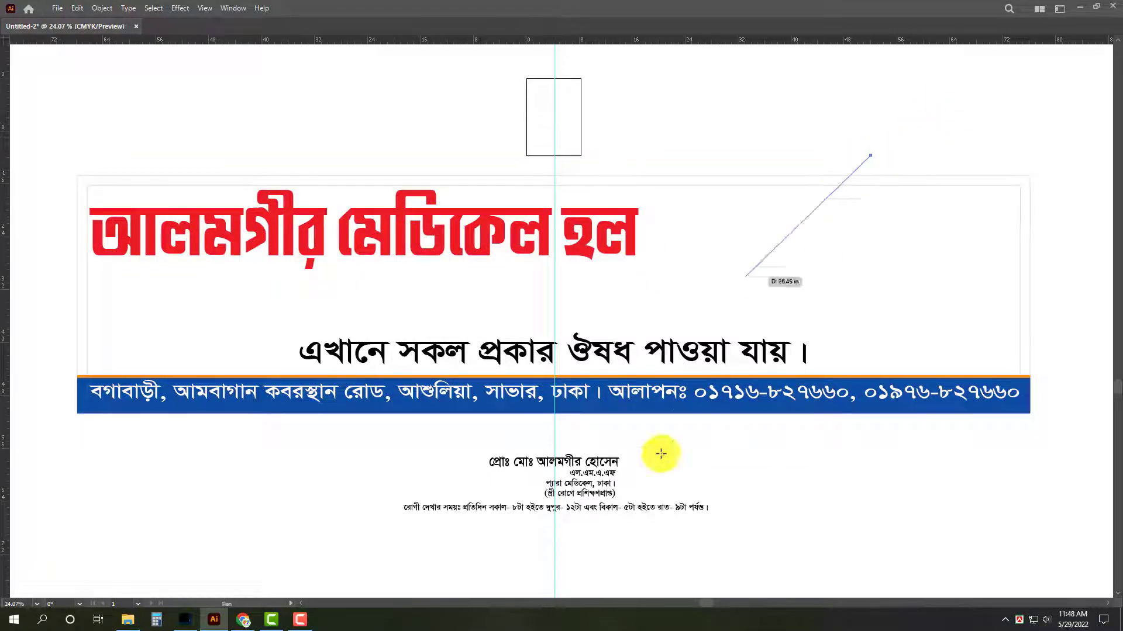
left_click(644, 448)
key("v")
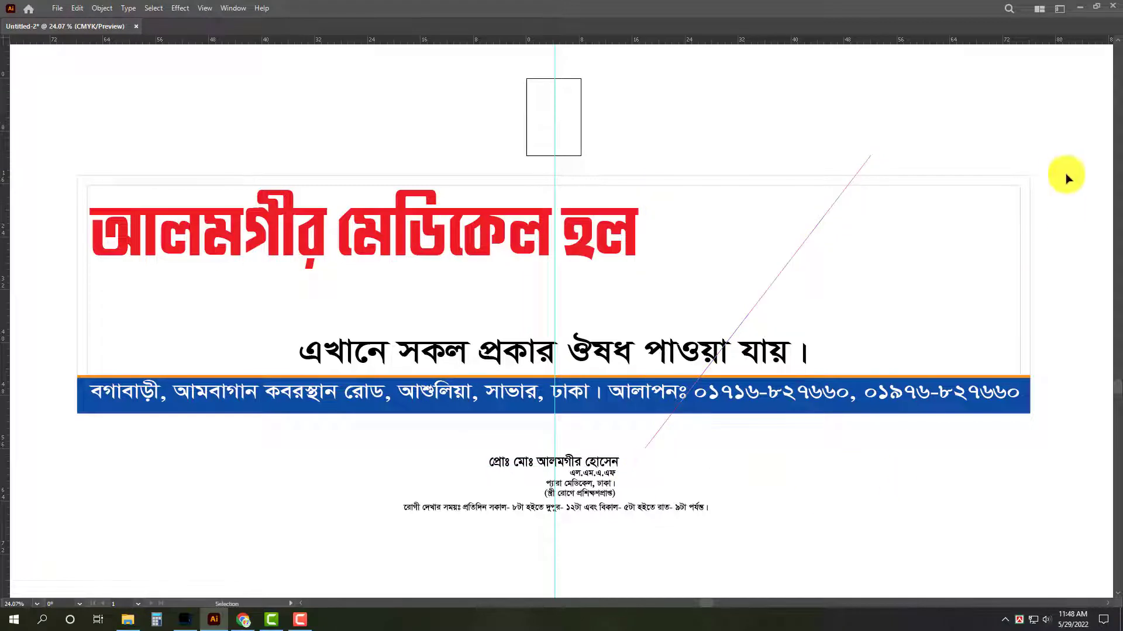
Divide the outer signboard rectangle along the diagonal line with Pathfinder and ungroup the resulting pieces.
left_click(1031, 200)
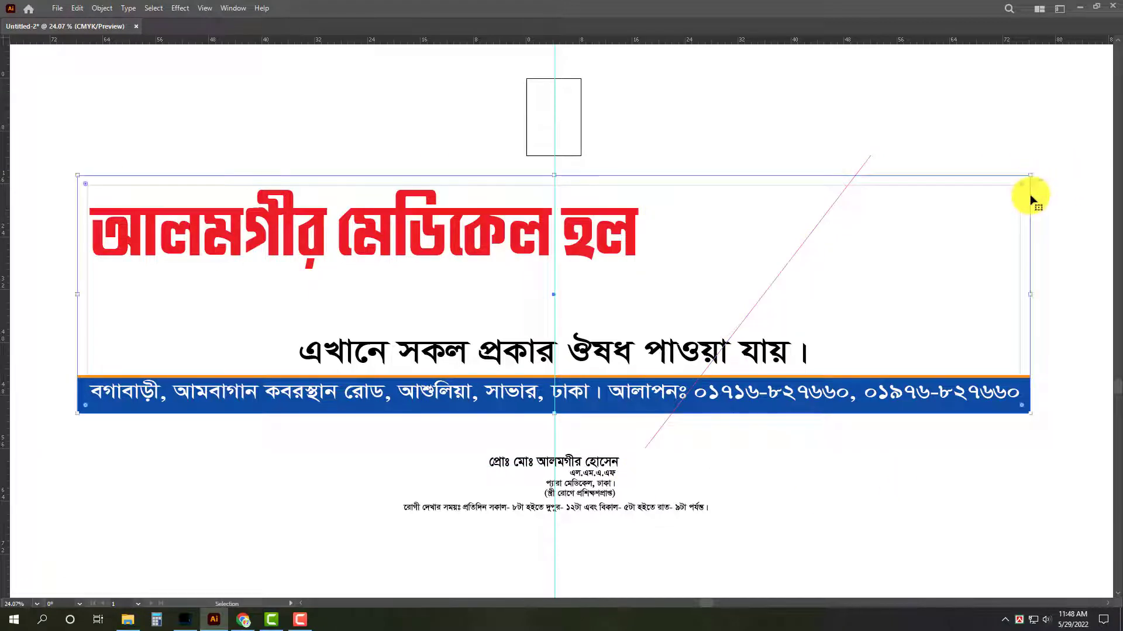
left_click(871, 157, "shift")
key("Tab")
left_click(1064, 411)
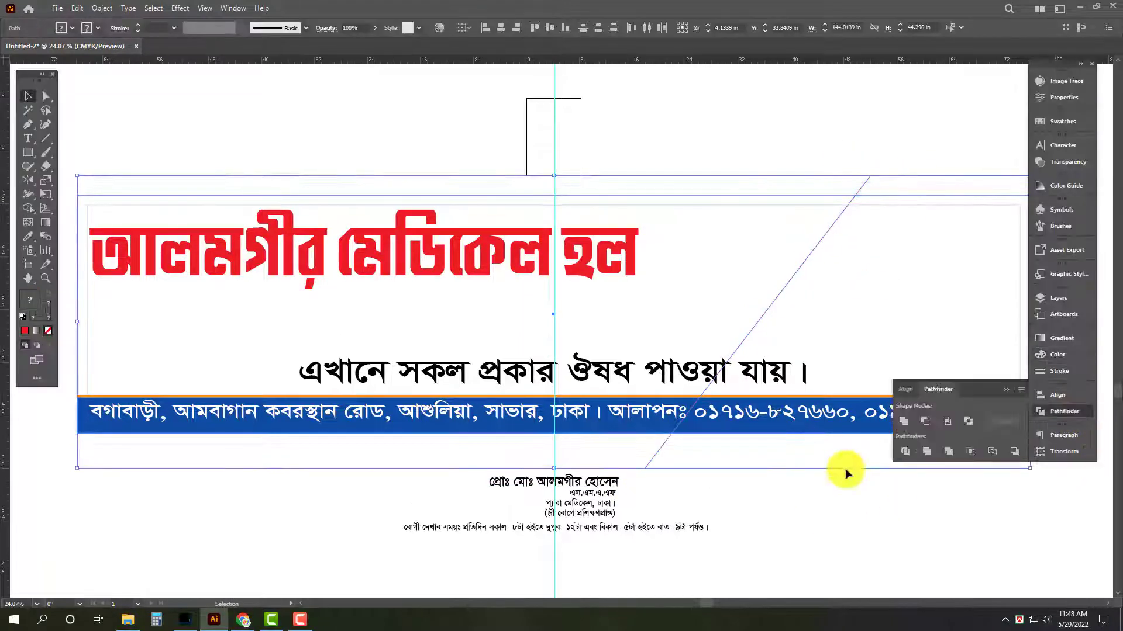
left_click(905, 452)
right_click(886, 229)
left_click(927, 328)
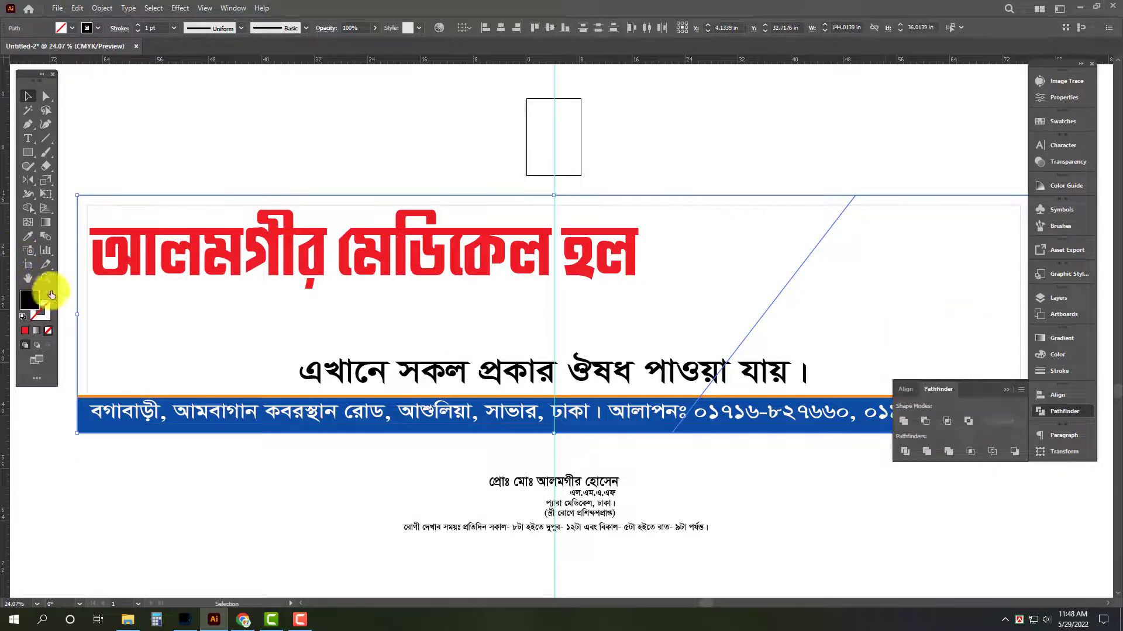
Fill the divided background pieces with black and delete the large piece behind the heading.
left_click(52, 295)
left_click(673, 151)
key("Tab")
left_click(665, 240)
key("Delete")
Send the remaining black diagonal piece behind the address band and place a copy of it about 1.6 in to the left.
left_click(906, 295)
key("ctrl+[")
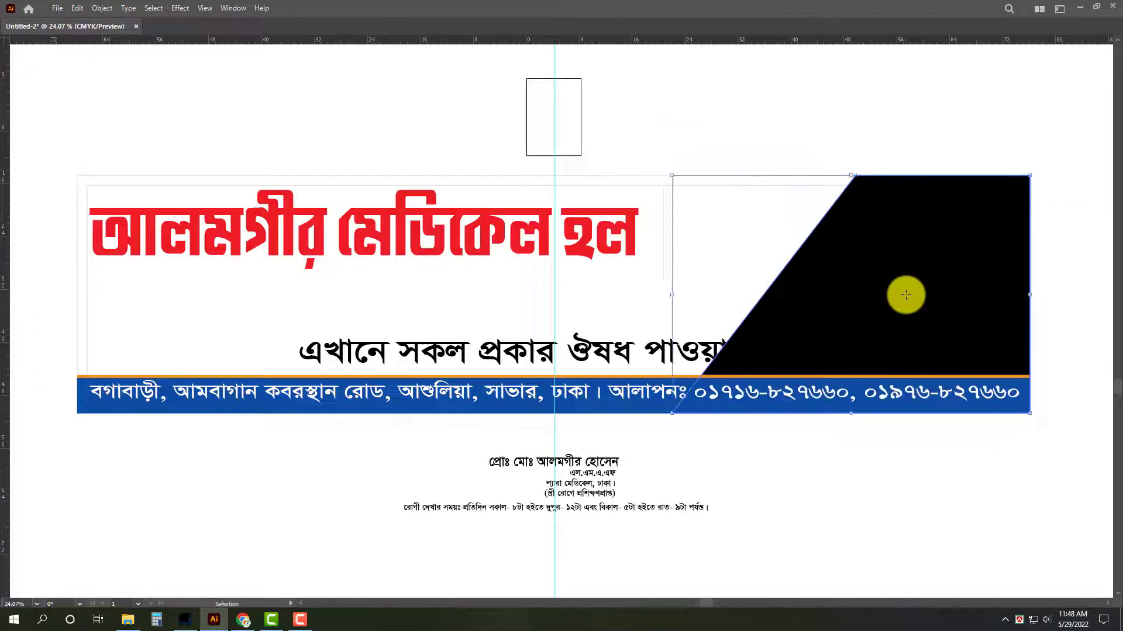
scroll(906, 295, "up", 3)
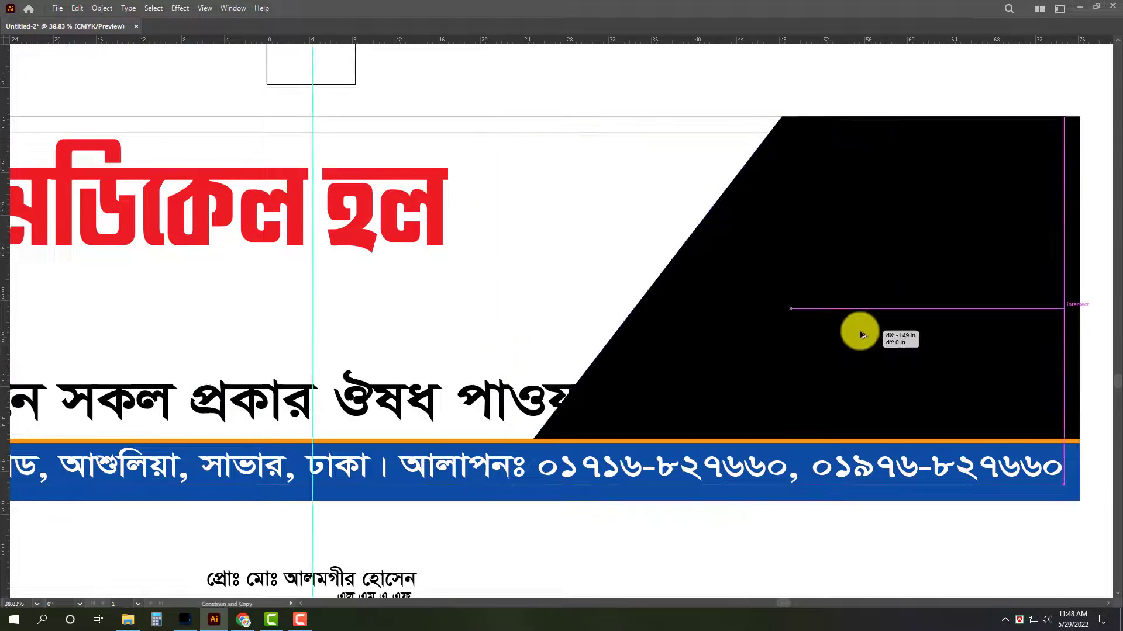
key("Tab")
left_click(1072, 357)
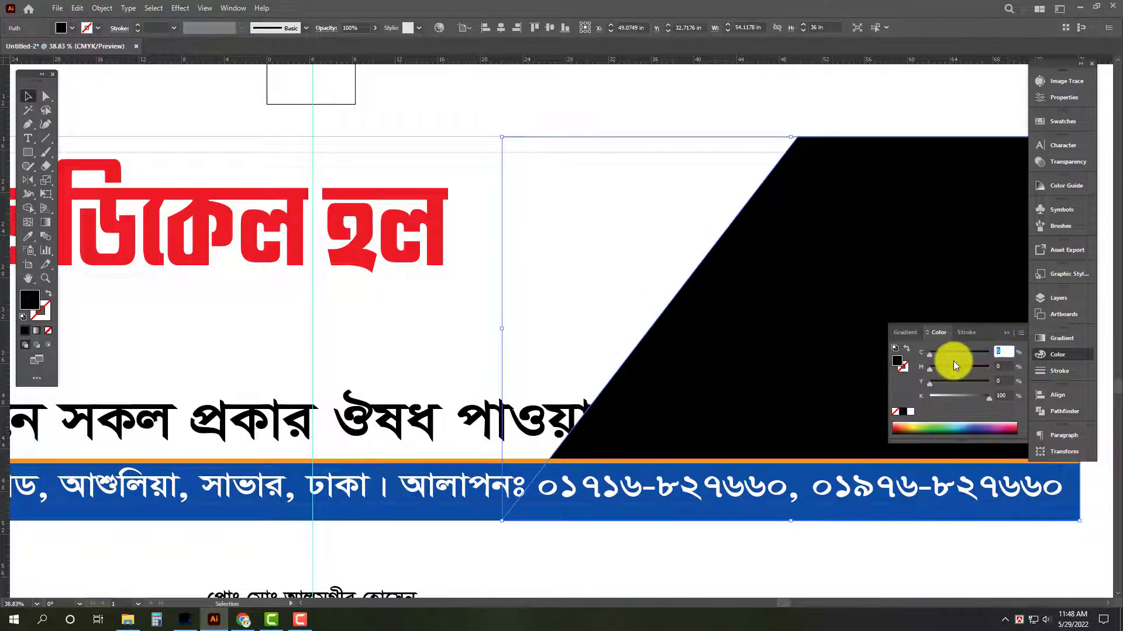
left_click_drag(815, 271, 790, 300)
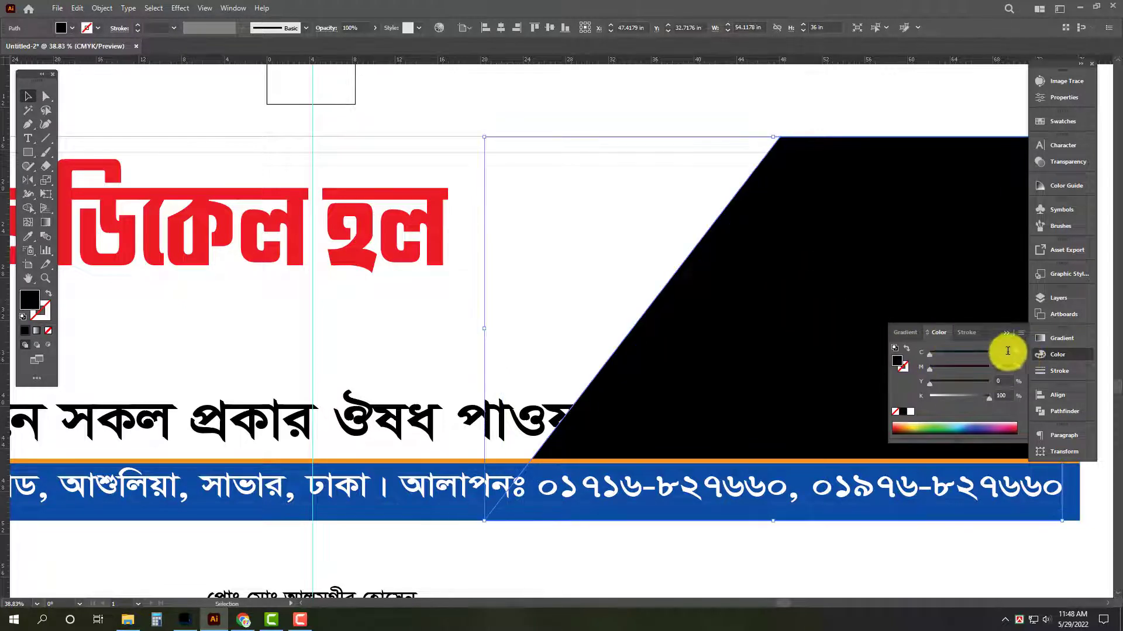
Fill the shifted copy with cyan, C 100 and K 0, forming a stripe along the diagonal edge.
left_click_drag(1007, 351, 959, 352)
type("100")
key("Tab")
key("Tab")
key("Tab")
type("0")
key("Return")
key("Tab")
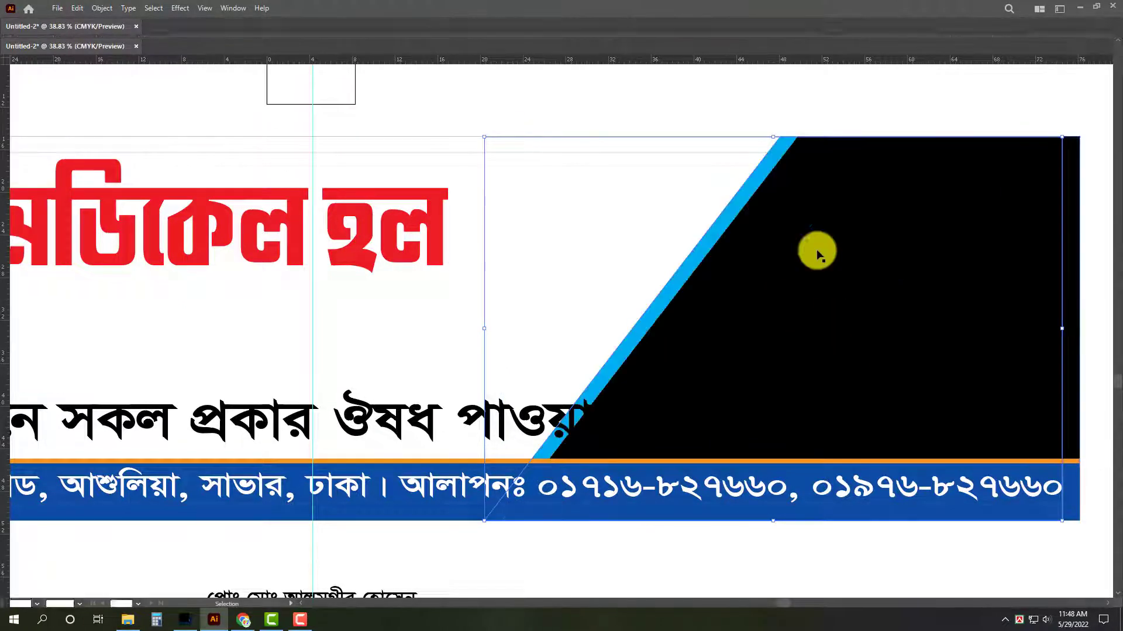
Enlarge the red heading proportionally from its left edge until it nearly reaches the cyan diagonal stripe.
key("ctrl+space")
left_click_drag(700, 244, 607, 282)
left_click_drag(607, 282, 679, 345)
left_click_drag(679, 345, 723, 341)
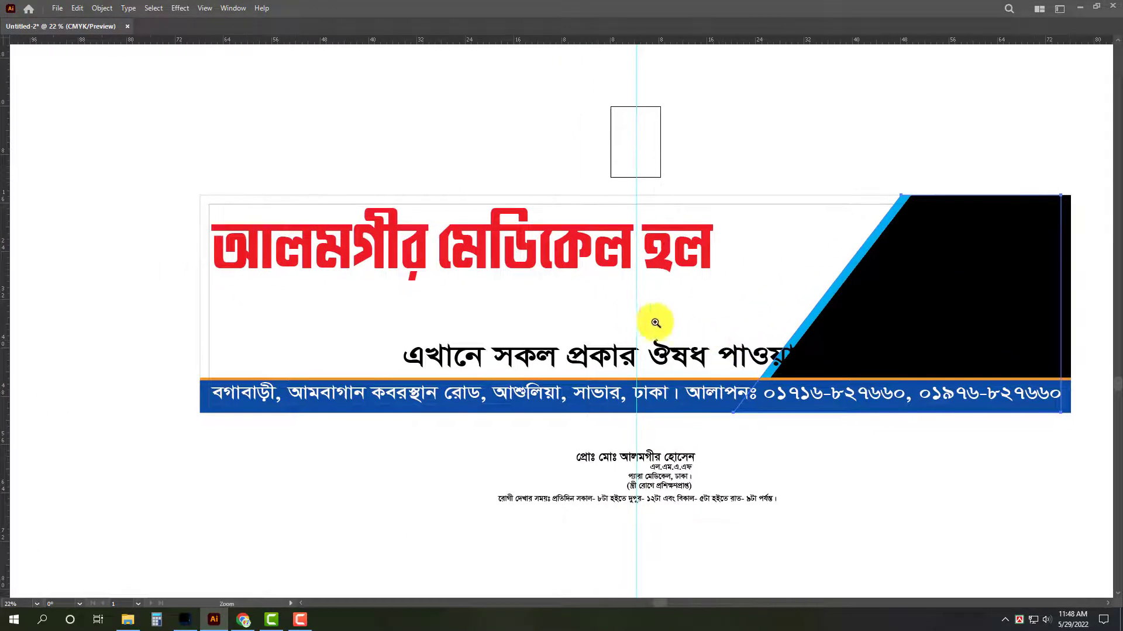
left_click_drag(656, 322, 668, 319)
left_click(700, 257)
left_click_drag(723, 294, 822, 326)
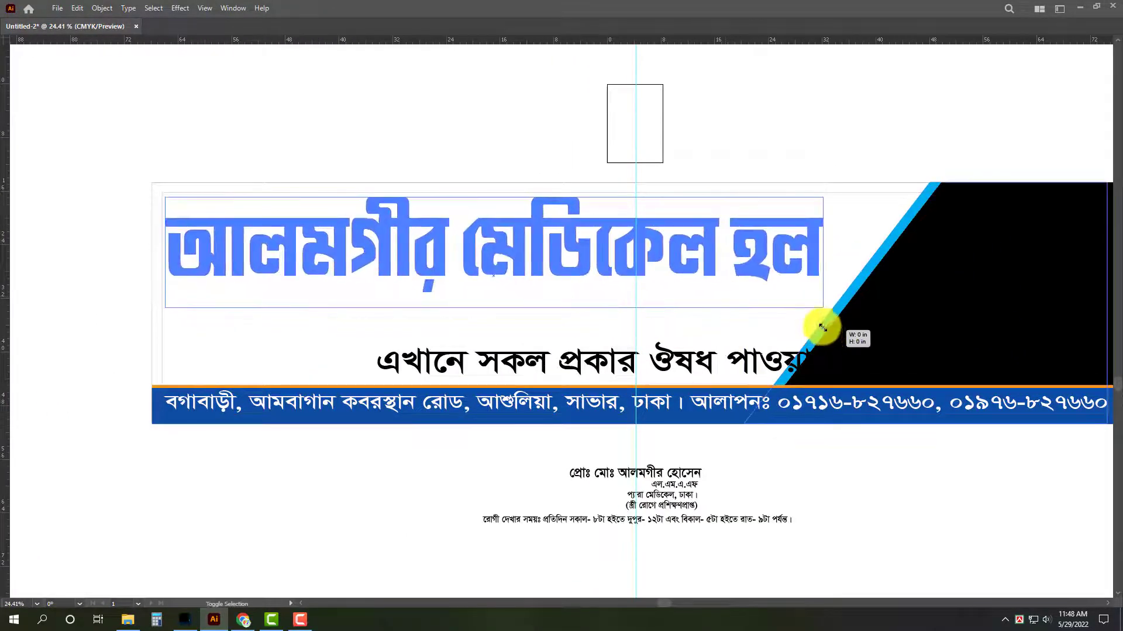
left_click(756, 119)
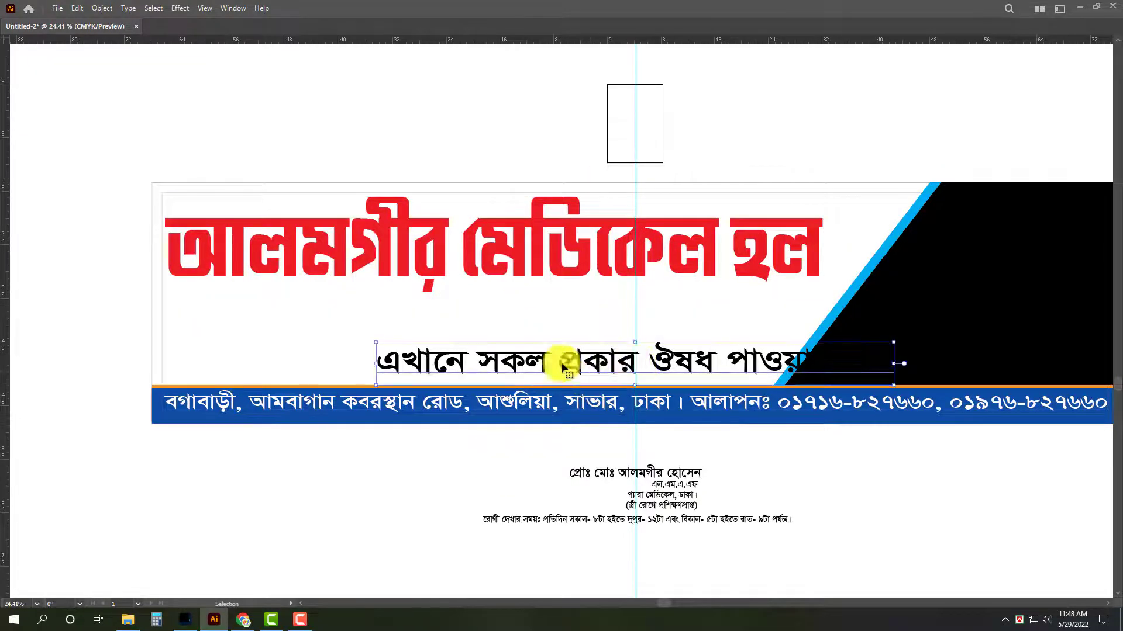
Move the availability line left and enlarge it up to the diagonal stripe, and shift the address text right to align with it.
left_click_drag(635, 363, 431, 370)
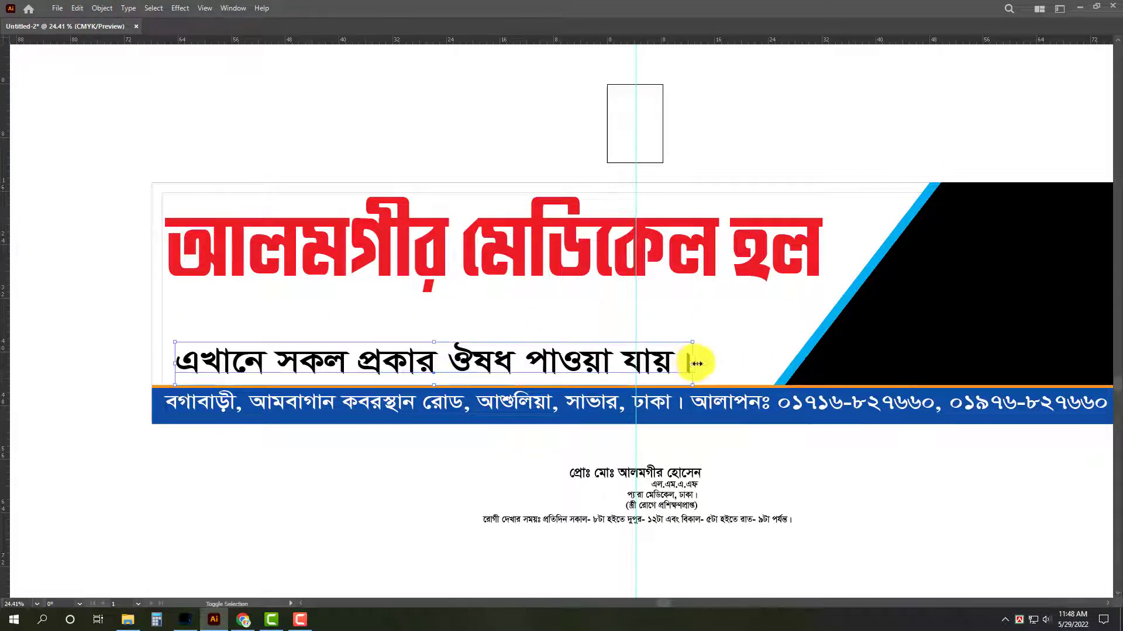
left_click_drag(695, 363, 763, 365)
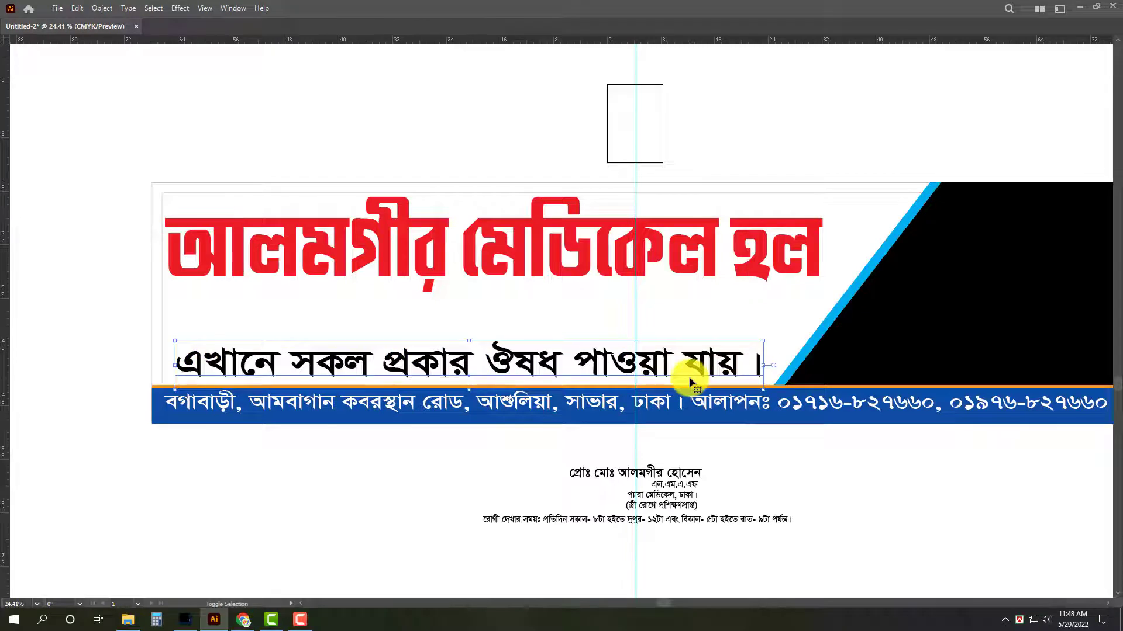
left_click(214, 415)
left_click_drag(164, 406, 176, 404)
left_click(409, 383)
key("Tab")
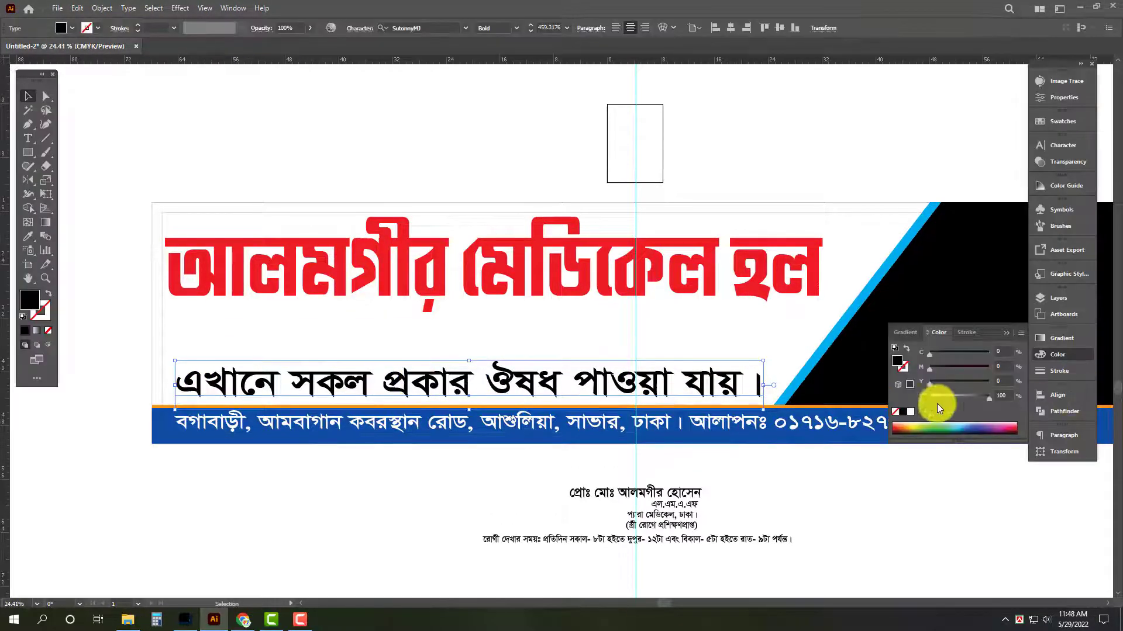
left_click(897, 540)
key("Tab")
left_click(664, 267)
left_click(713, 456)
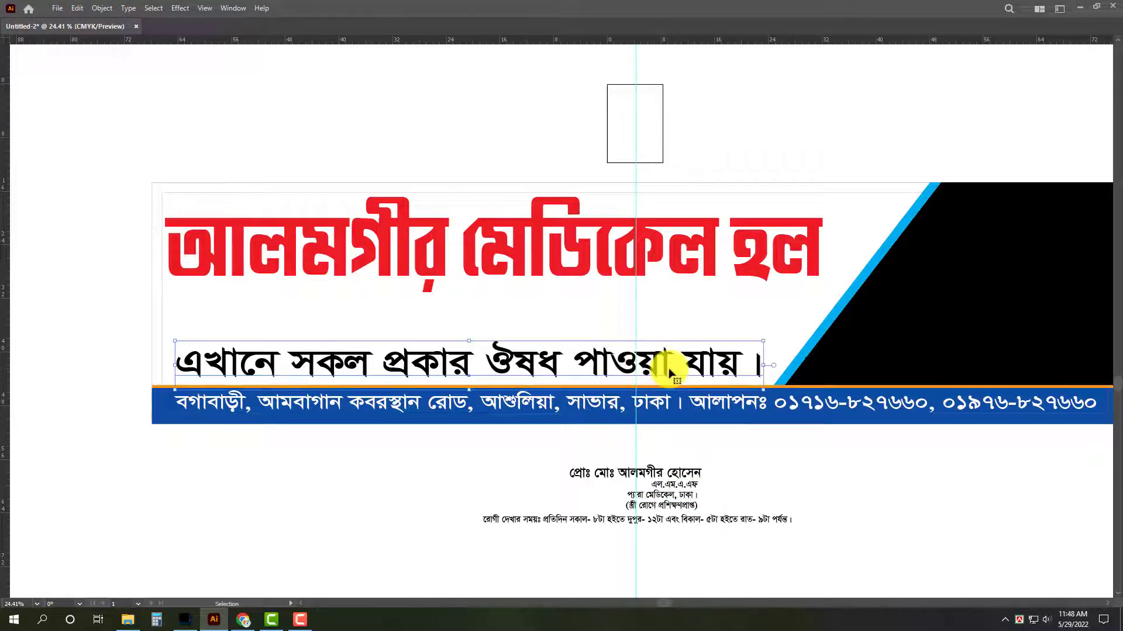
key("z")
left_click_drag(641, 456, 695, 465)
left_click(892, 487)
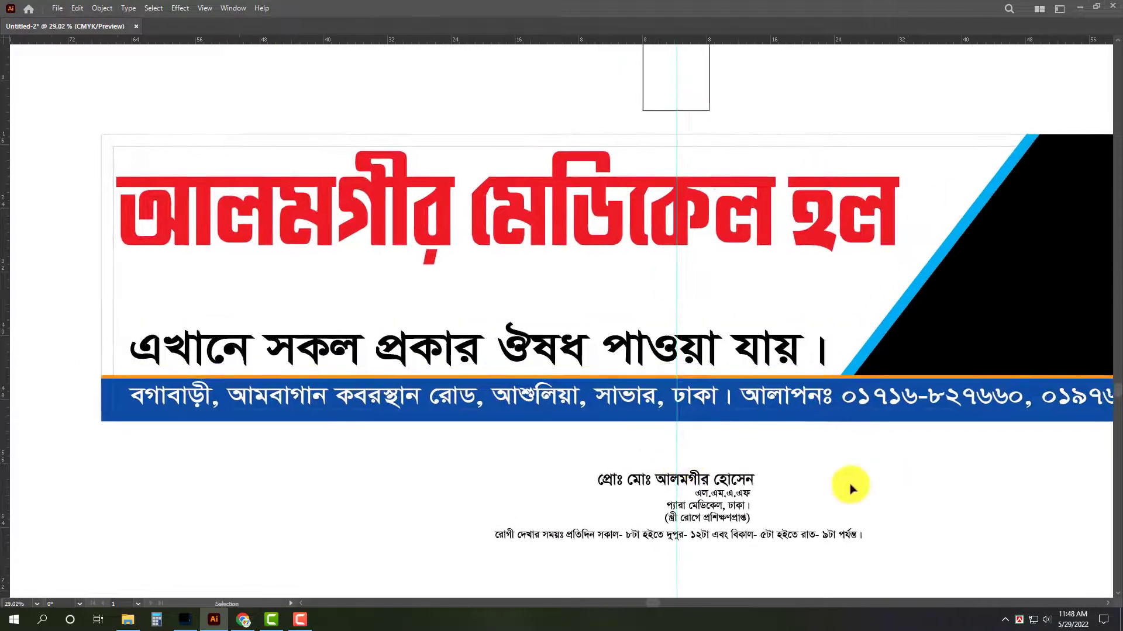
left_click_drag(867, 469, 724, 564)
left_click(983, 522)
Shrink the availability line proportionally about its centre, leaving room on both sides of the text.
left_click(797, 357)
left_click_drag(827, 356, 737, 359)
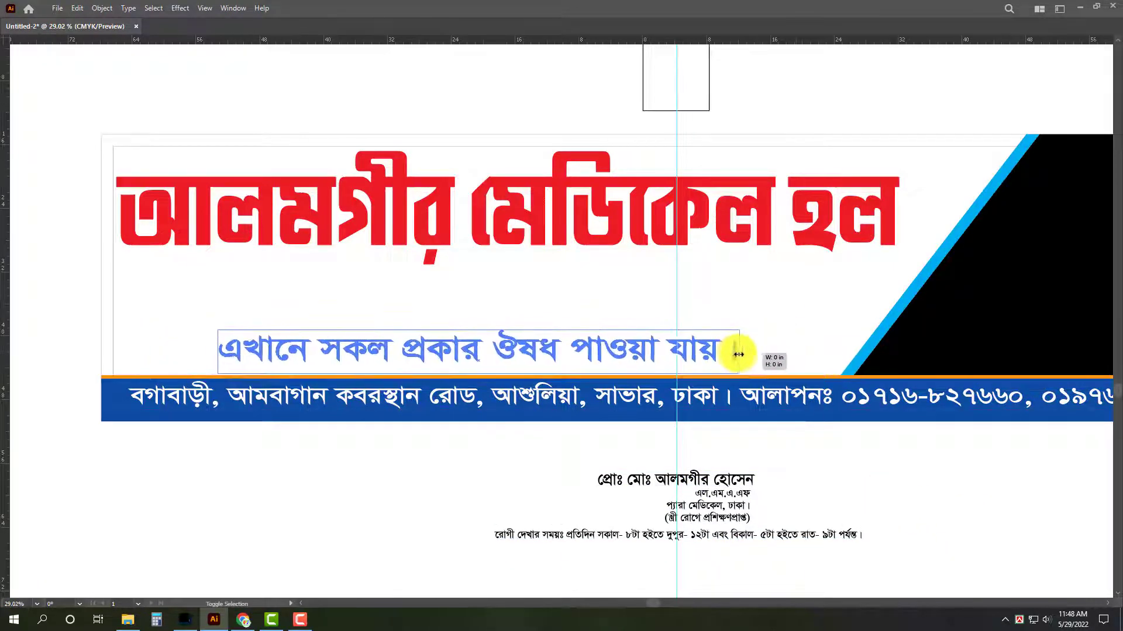
left_click(821, 450)
Draw a horizontal Pen line about 13 in long from the signboard's left edge toward the start of the availability line.
key("p")
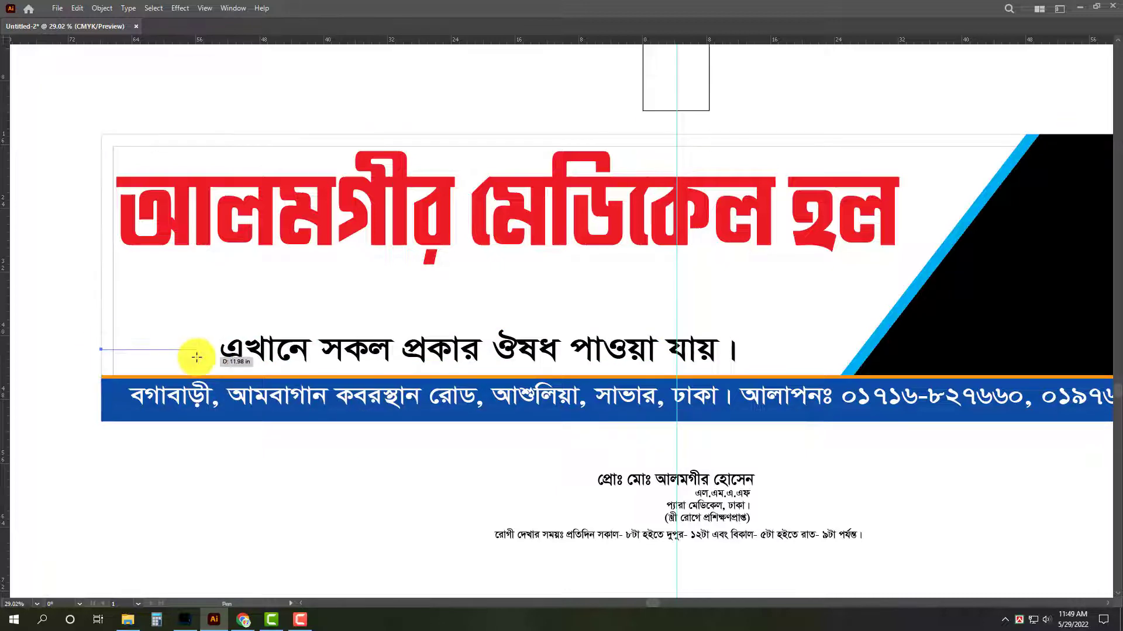
key("v")
scroll(191, 376, "up", 4)
mouse_move(170, 347)
left_mouse_down()
mouse_move(283, 338)
mouse_move(307, 359)
left_mouse_up()
Give the horizontal line beside the availability text a black stroke of 16 pt.
key("Tab")
left_click(1057, 370)
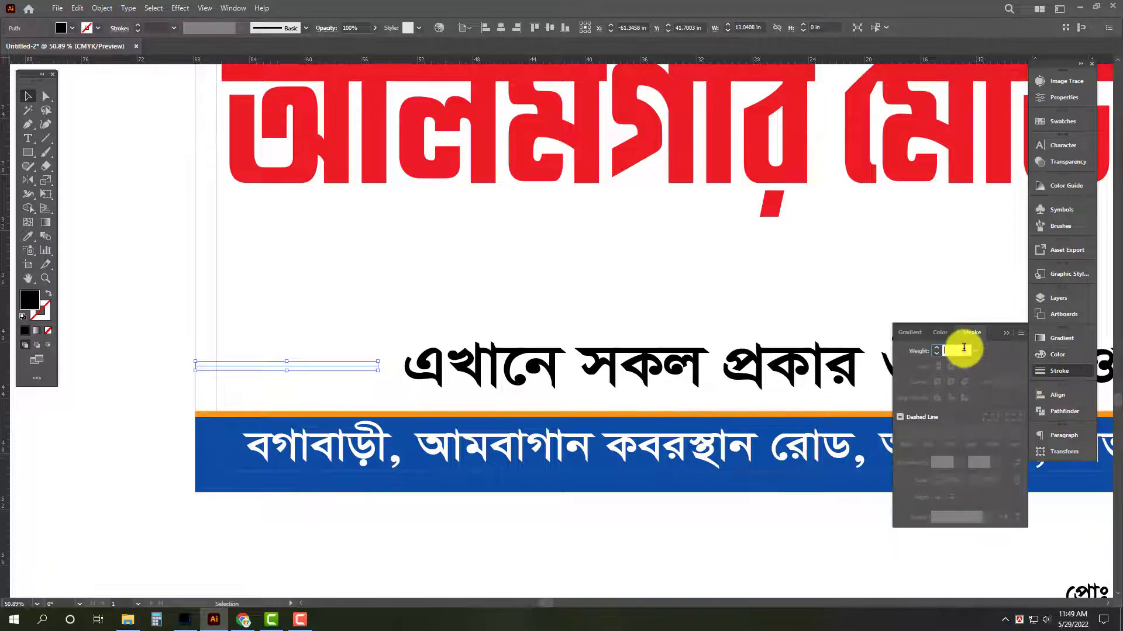
left_click(964, 349)
type("16")
key("Return")
left_click(467, 264)
Draw a small black circle without stroke on the line's right end and place a copy of it farther left on the line.
scroll(382, 357, "up", 3)
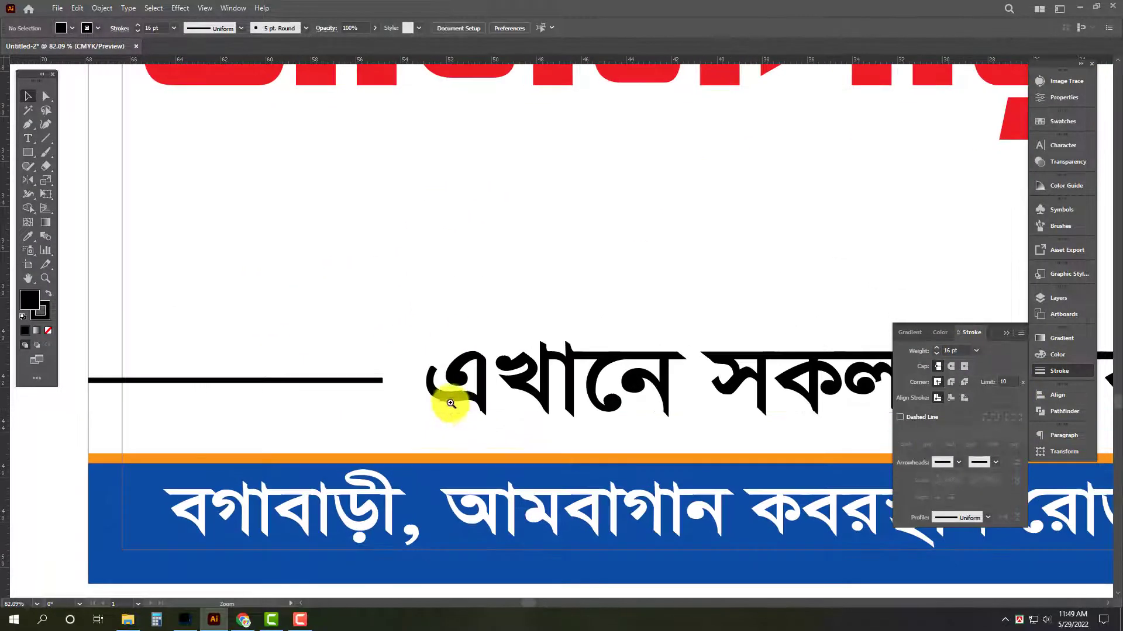
left_click_drag(32, 151, 75, 181)
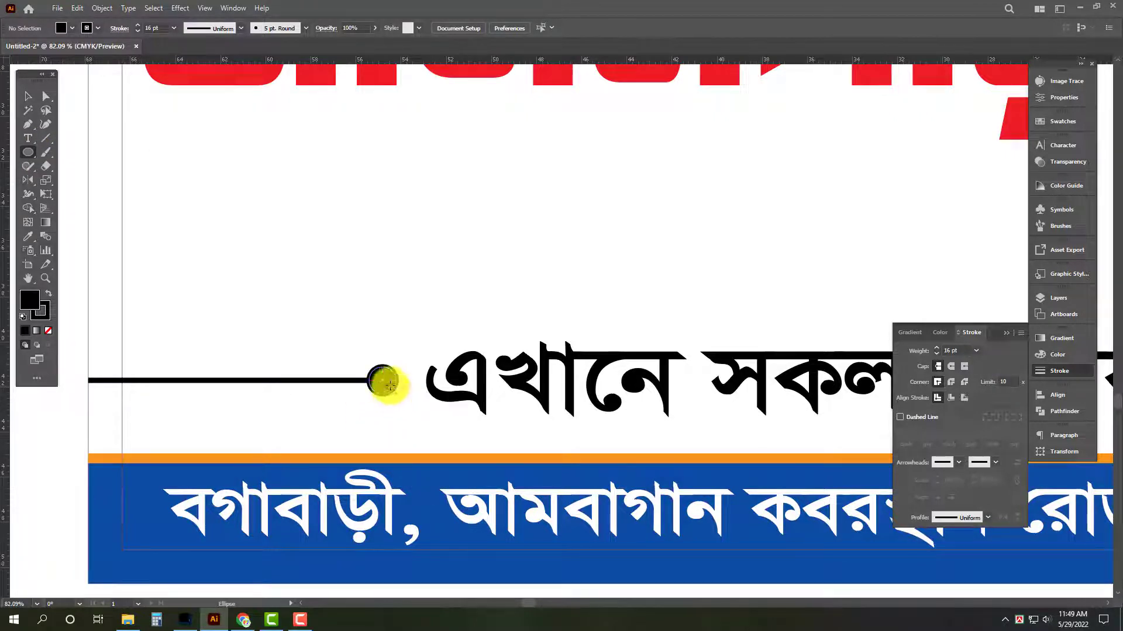
key("v")
mouse_move(382, 380)
left_mouse_down()
mouse_move(399, 397)
mouse_move(310, 390)
mouse_move(338, 396)
left_mouse_up()
left_click(48, 331)
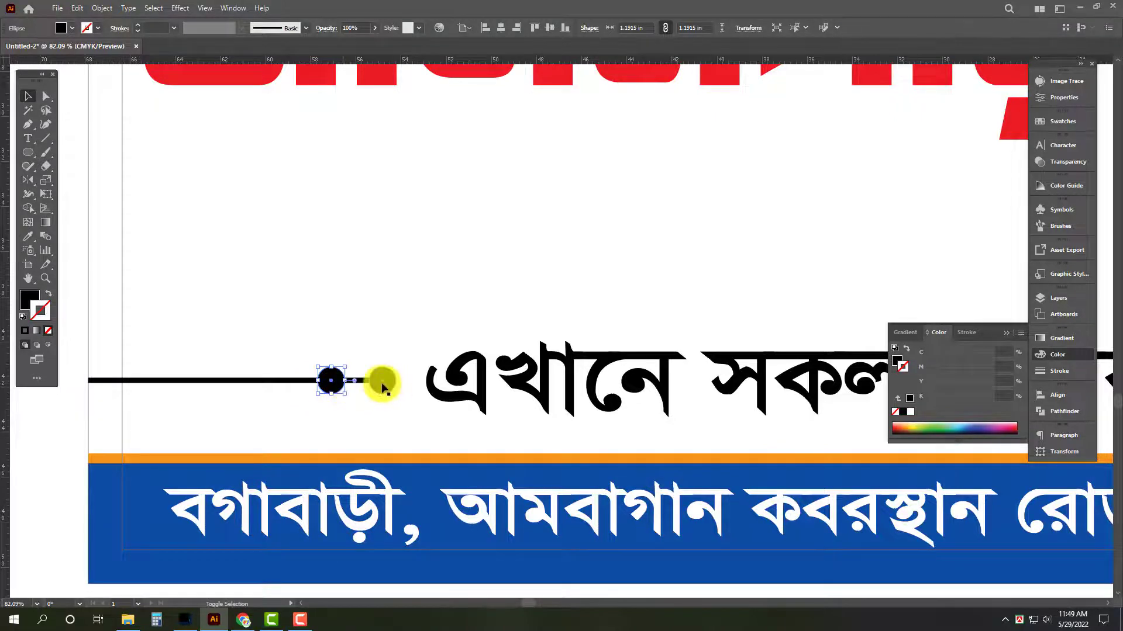
Shrink the circle at the line's end to about 0.99 in and fill both circles with cyan.
left_click(372, 383)
left_click(371, 385, "shift")
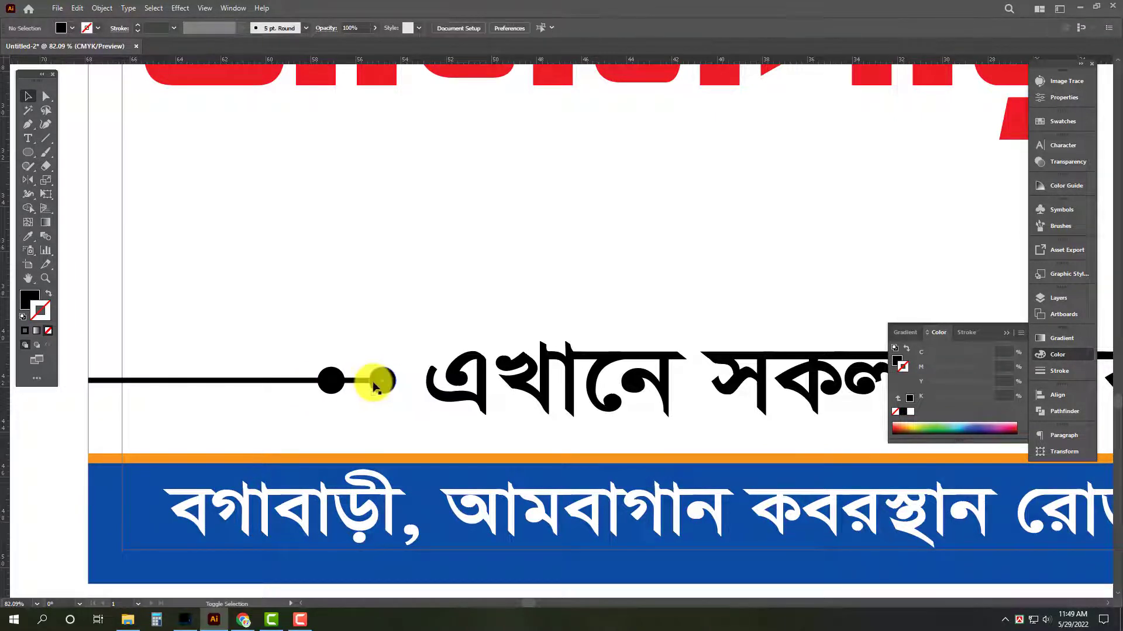
left_click(373, 382, "shift")
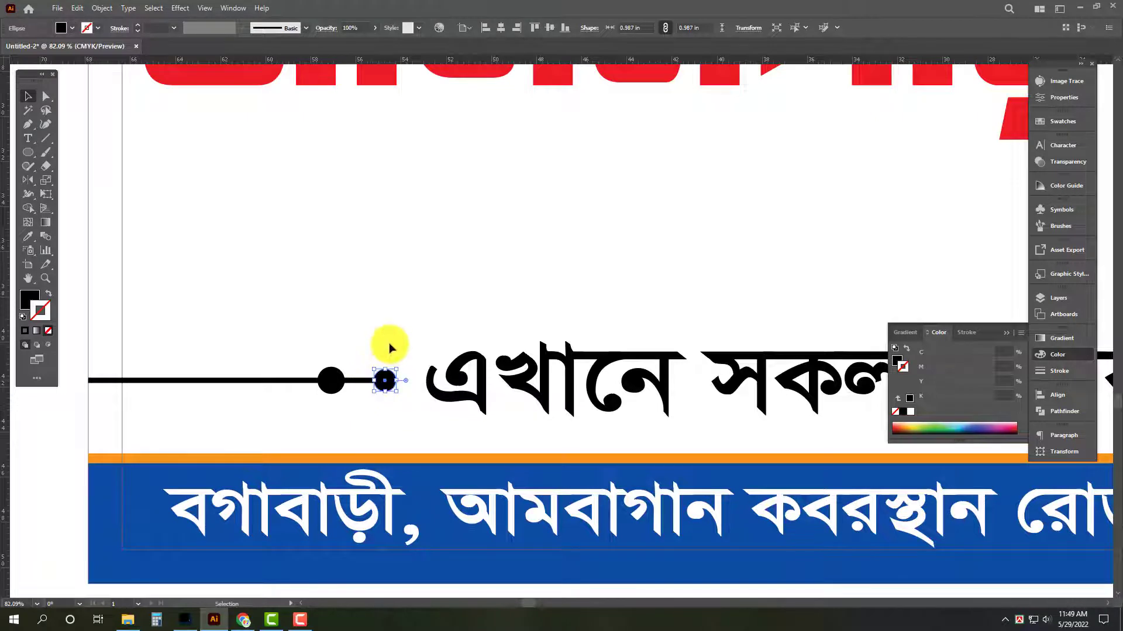
left_click(331, 383, "shift")
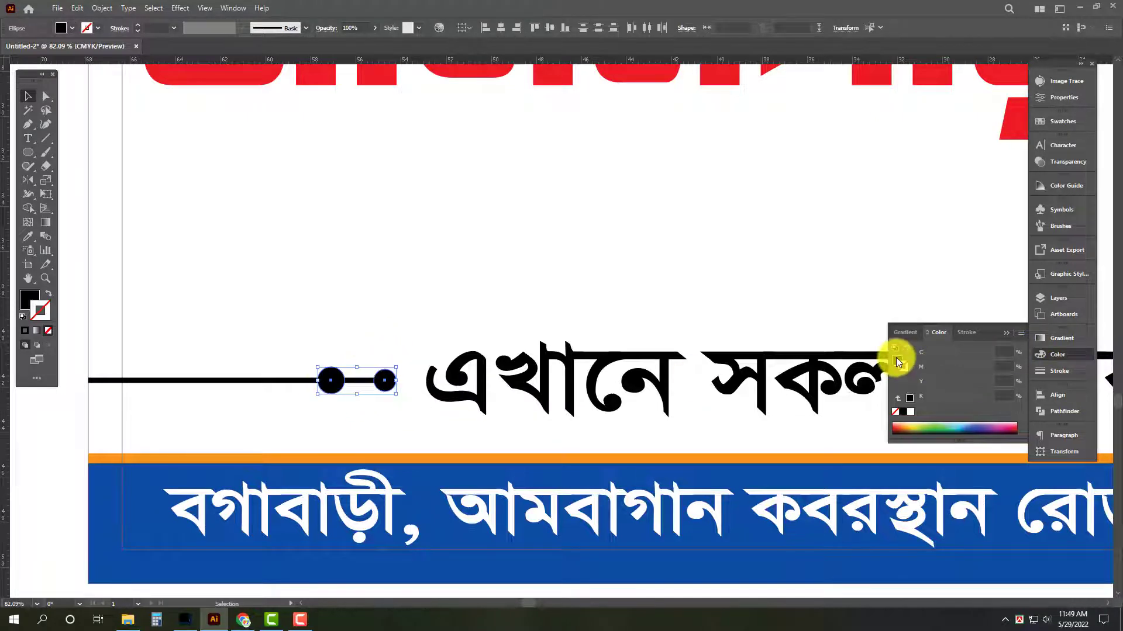
left_click_drag(976, 398, 931, 397)
Remove the horizontal line's fill and recolour its stroke cyan to match the circles.
left_click(243, 381)
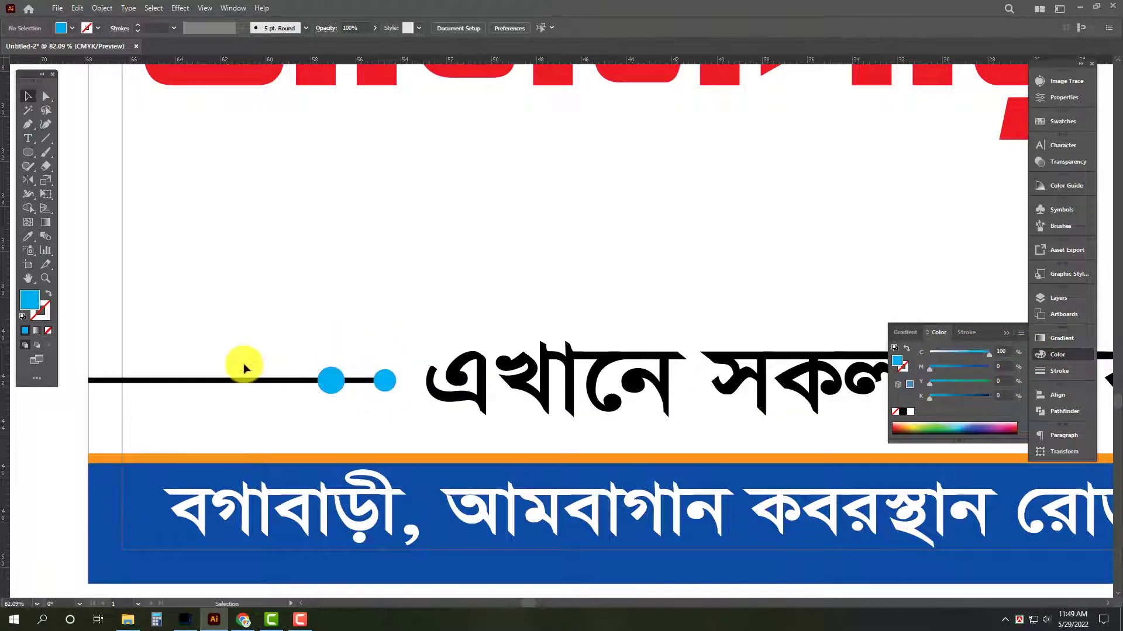
left_click(46, 329)
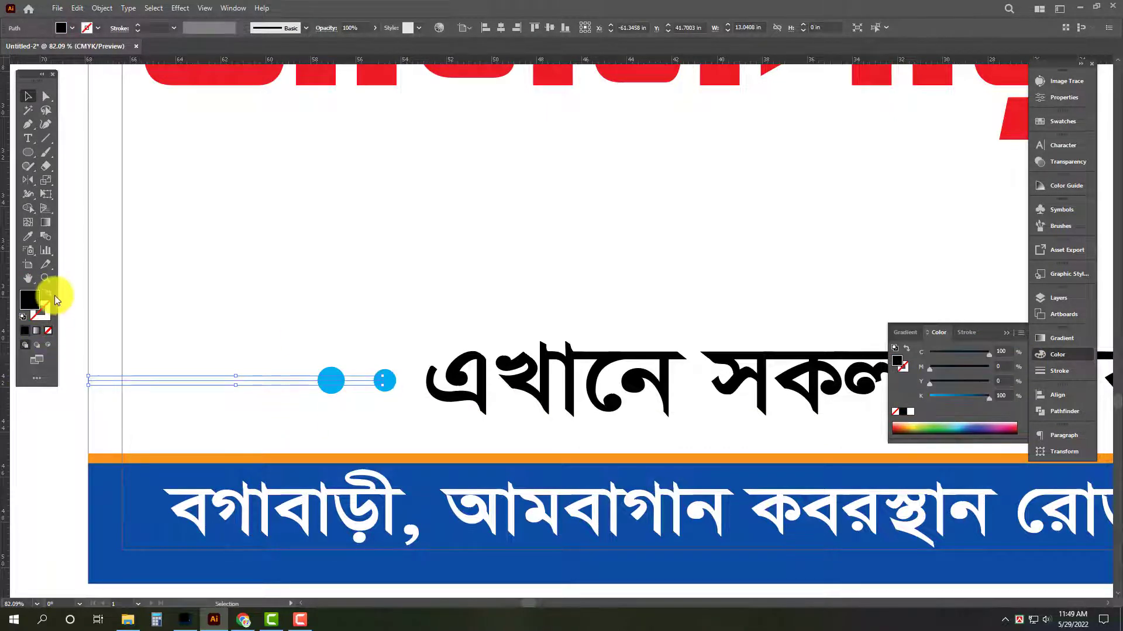
left_click(47, 294)
left_click(47, 317)
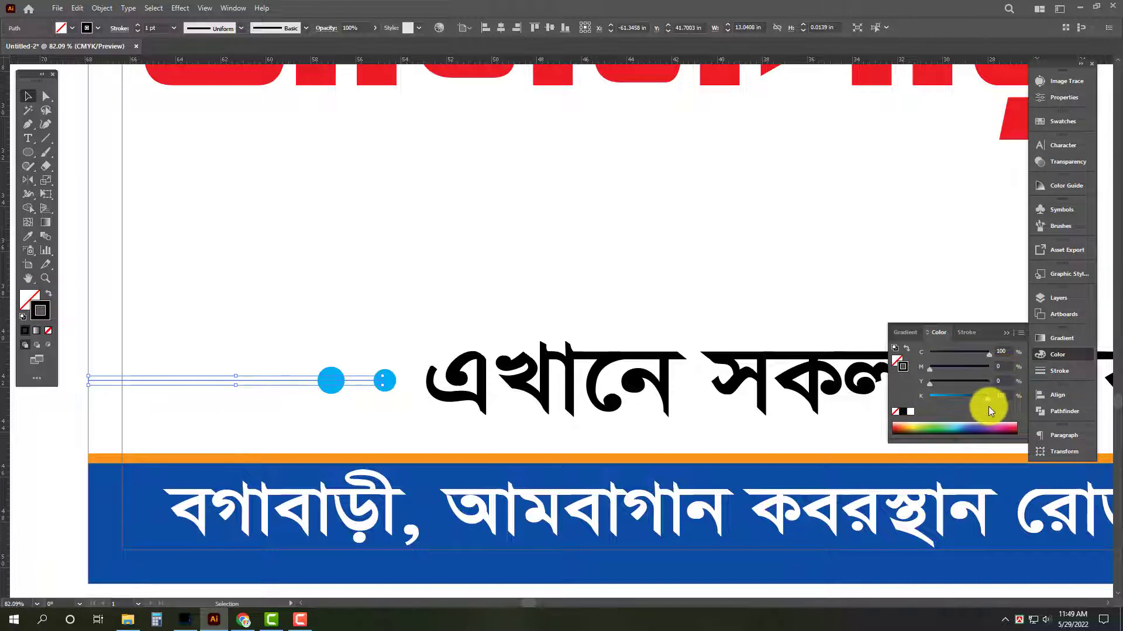
left_click_drag(988, 406, 897, 389)
Try stroke weights of 6 pt and 8 pt on the cyan line, and set it to 16 pt.
left_click(1072, 374)
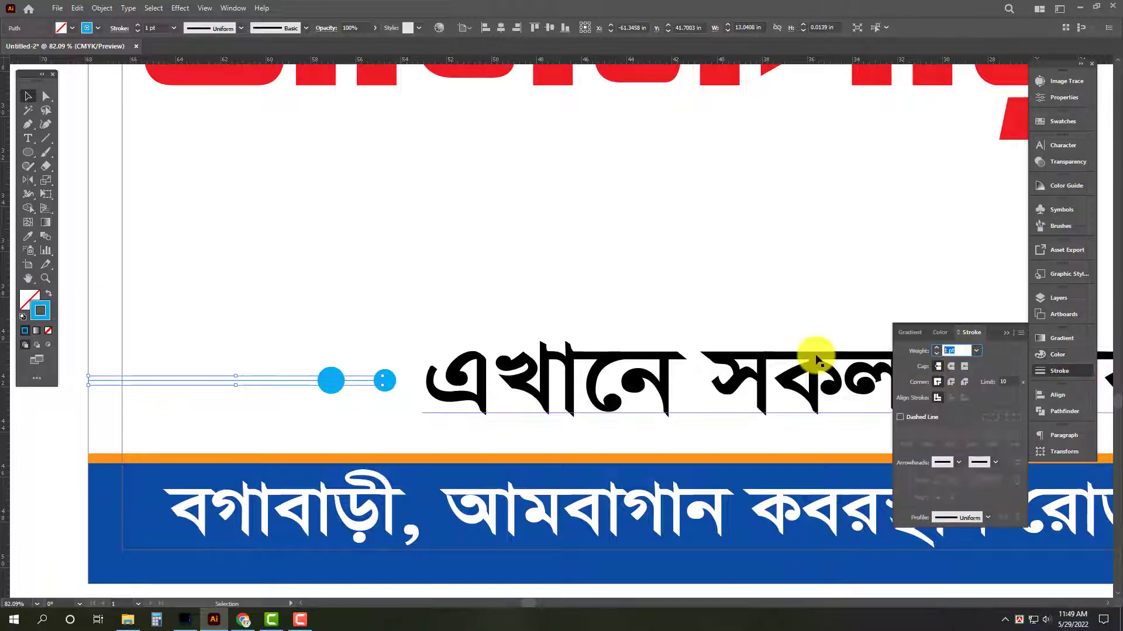
left_click_drag(964, 352, 859, 351)
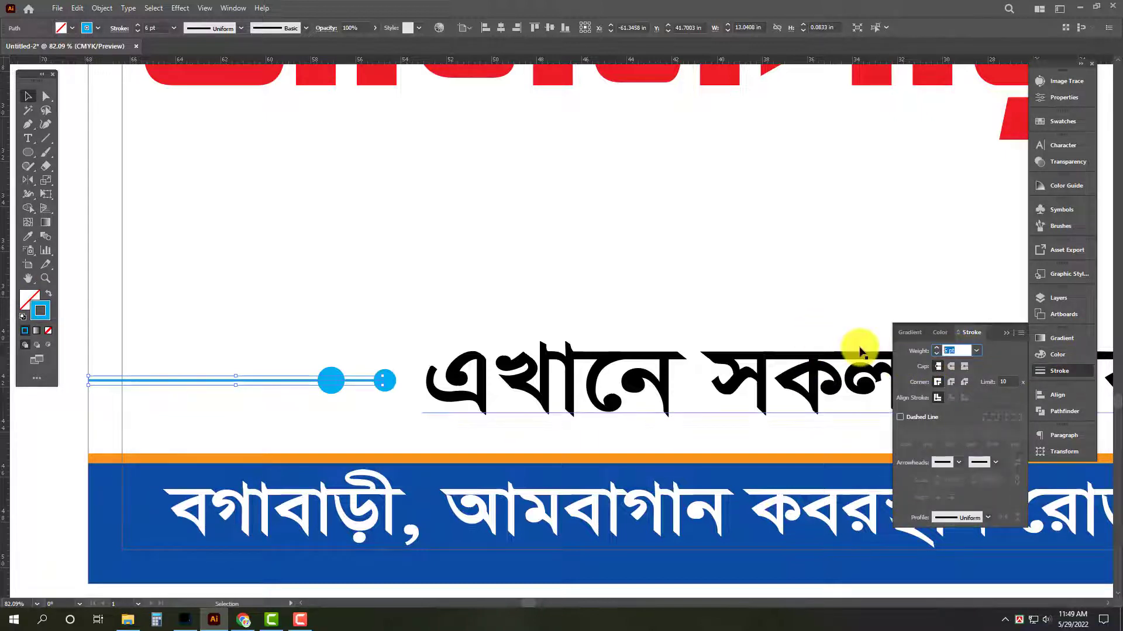
key("Tab")
key("Tab")
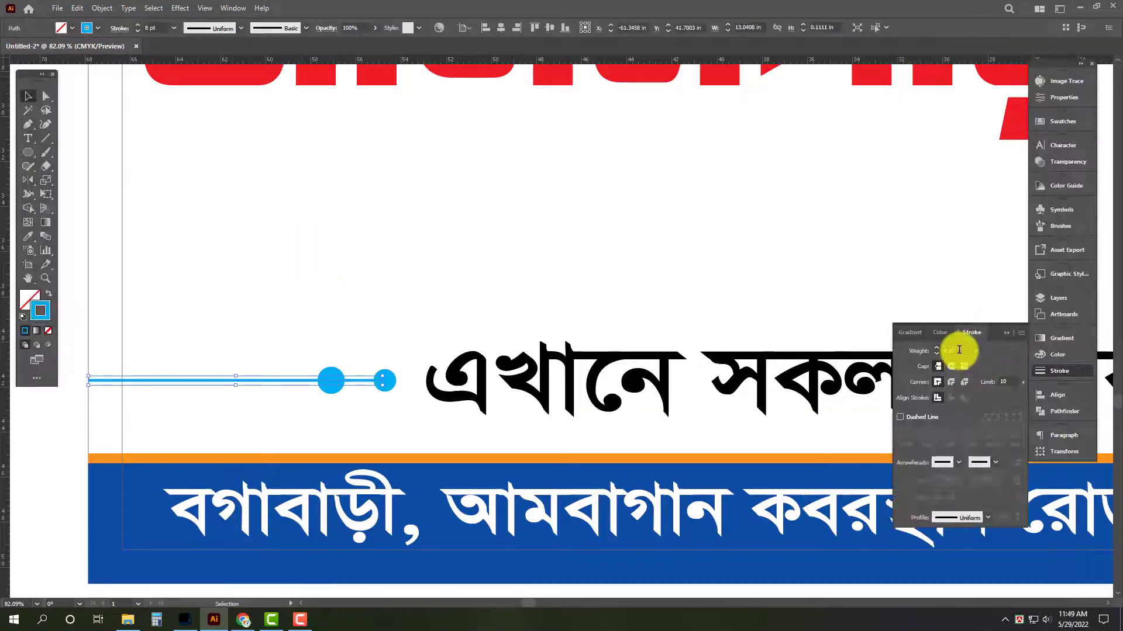
left_click_drag(959, 350, 817, 354)
key("Return")
Readjust the stroke weight of the cyan line beside the availability text.
key("Tab")
left_click(461, 232)
left_click_drag(504, 283, 342, 275)
left_click_drag(630, 321, 355, 316)
key("Tab")
left_click(108, 335)
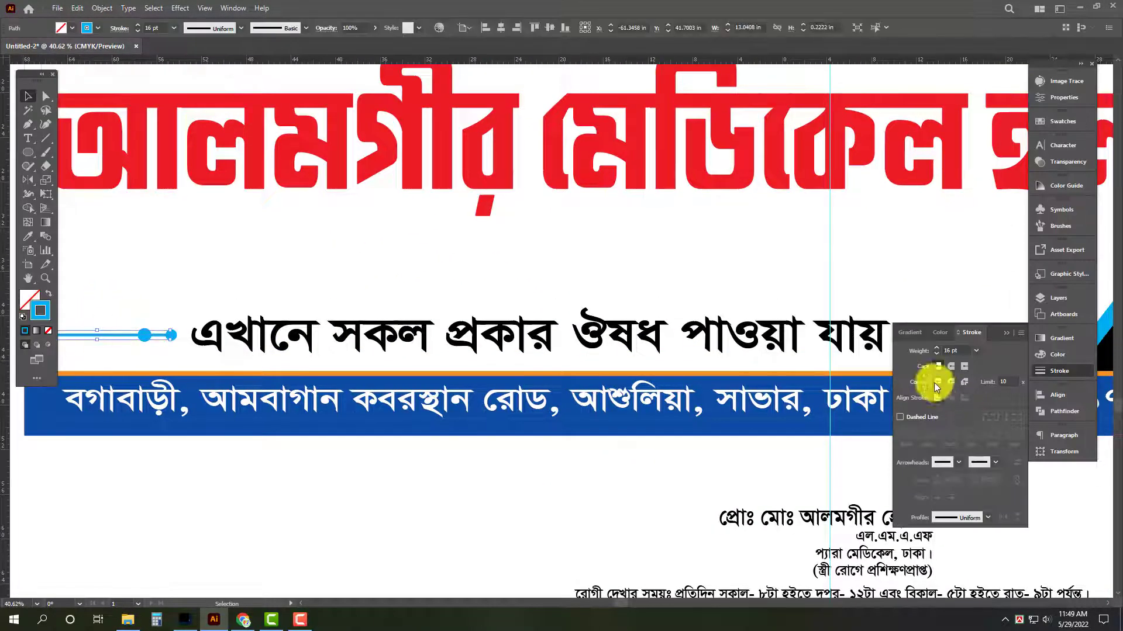
left_click_drag(959, 351, 811, 363)
key("Tab")
Copy the cyan line with its two circles to the other side of the availability text and mirror the copy horizontally.
left_click_drag(722, 331, 625, 347)
left_click_drag(618, 393, 504, 423)
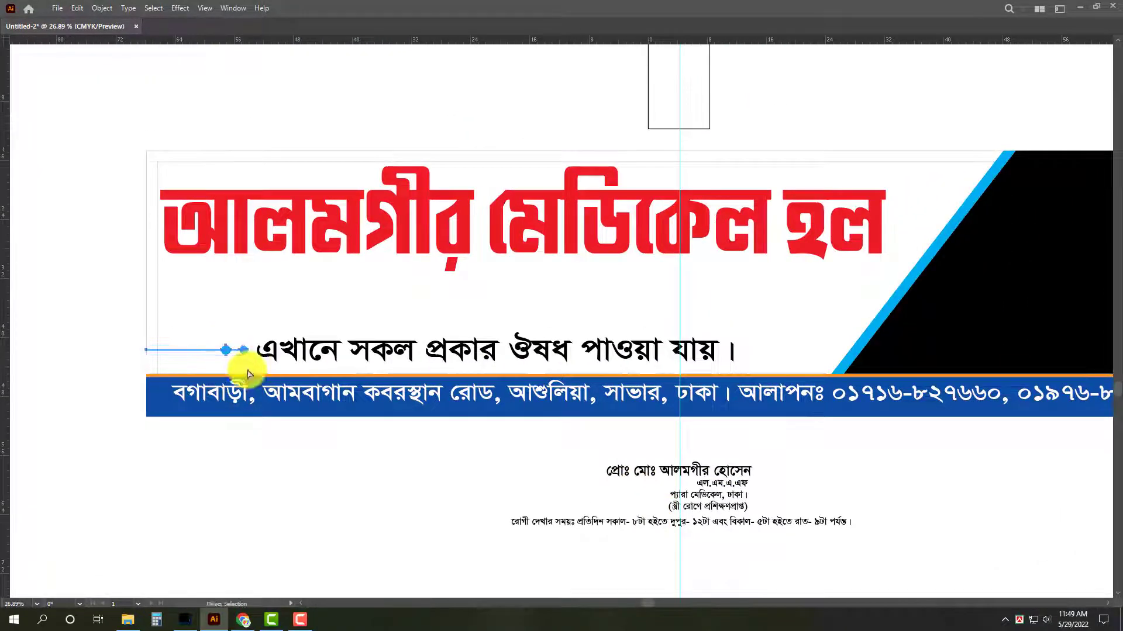
left_click_drag(228, 352, 819, 394)
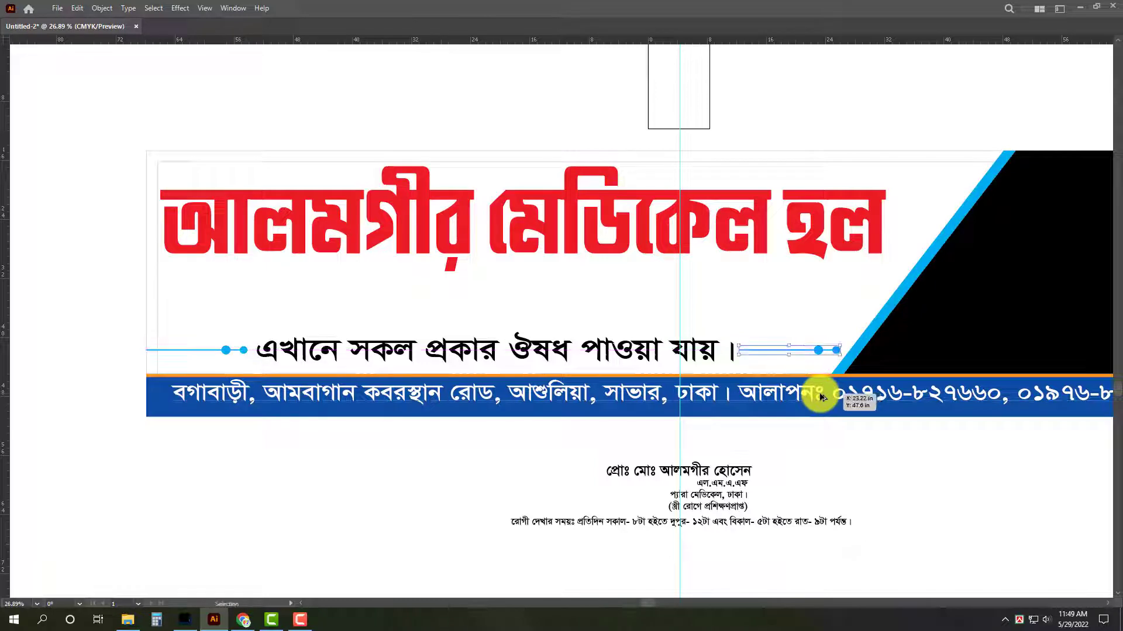
key("o")
key("Return")
key("v")
Move the mirrored line ornament right until its plain end meets the cyan diagonal stripe.
scroll(888, 339, "up", 5)
left_click(809, 390)
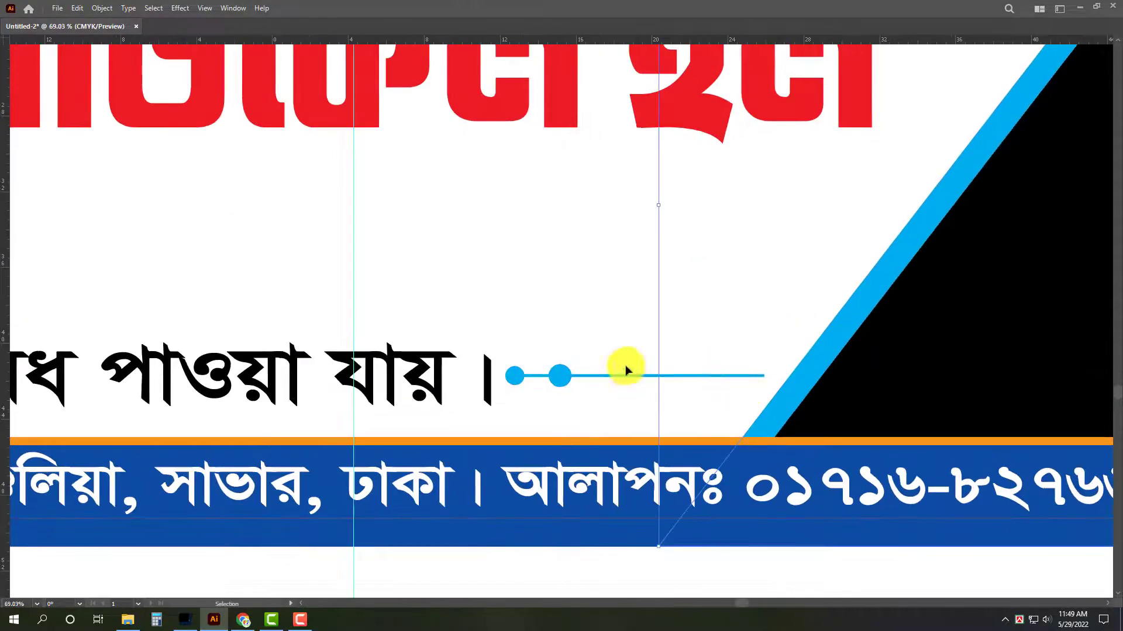
left_click_drag(556, 381, 585, 375)
scroll(643, 351, "down", 4)
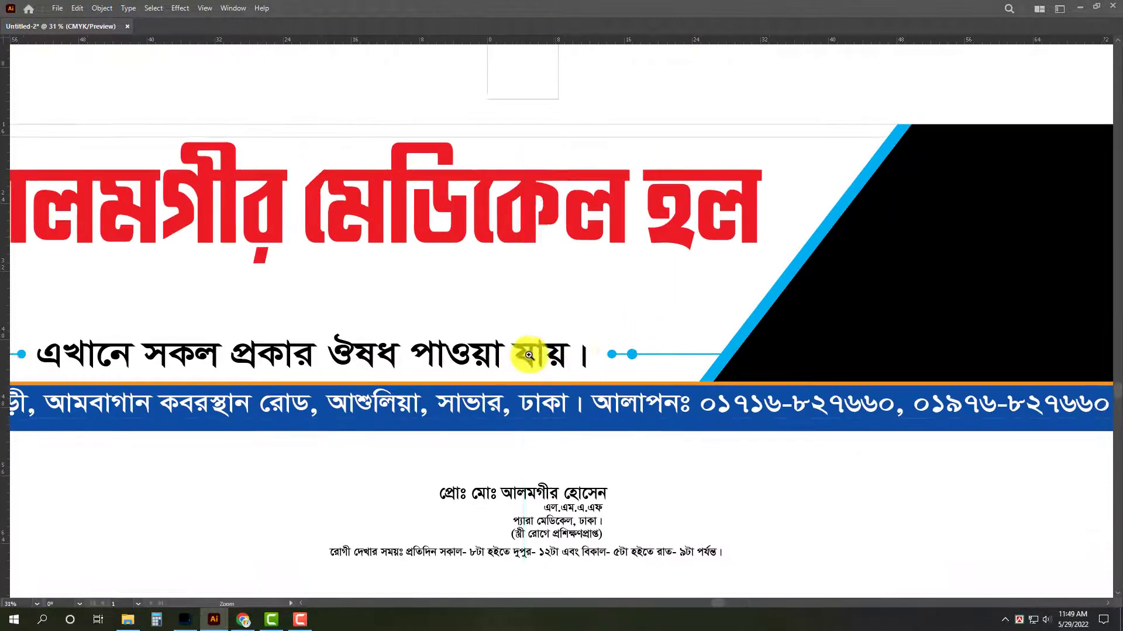
left_click(570, 372)
scroll(514, 333, "down", 1)
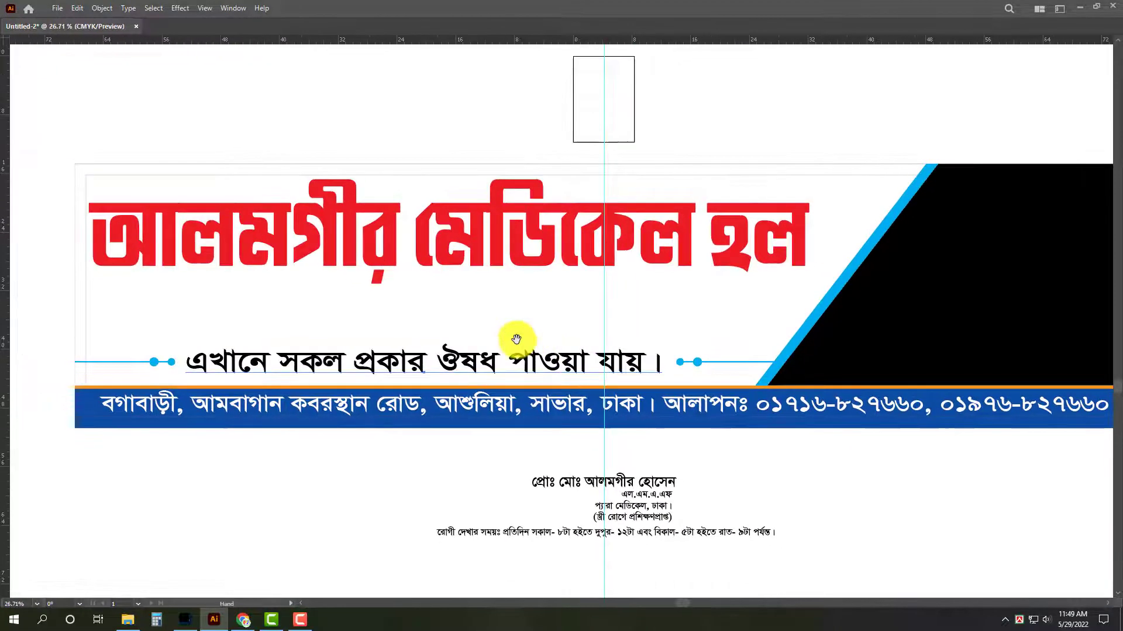
scroll(514, 333, "left", 2)
left_click(751, 535)
left_click(910, 506)
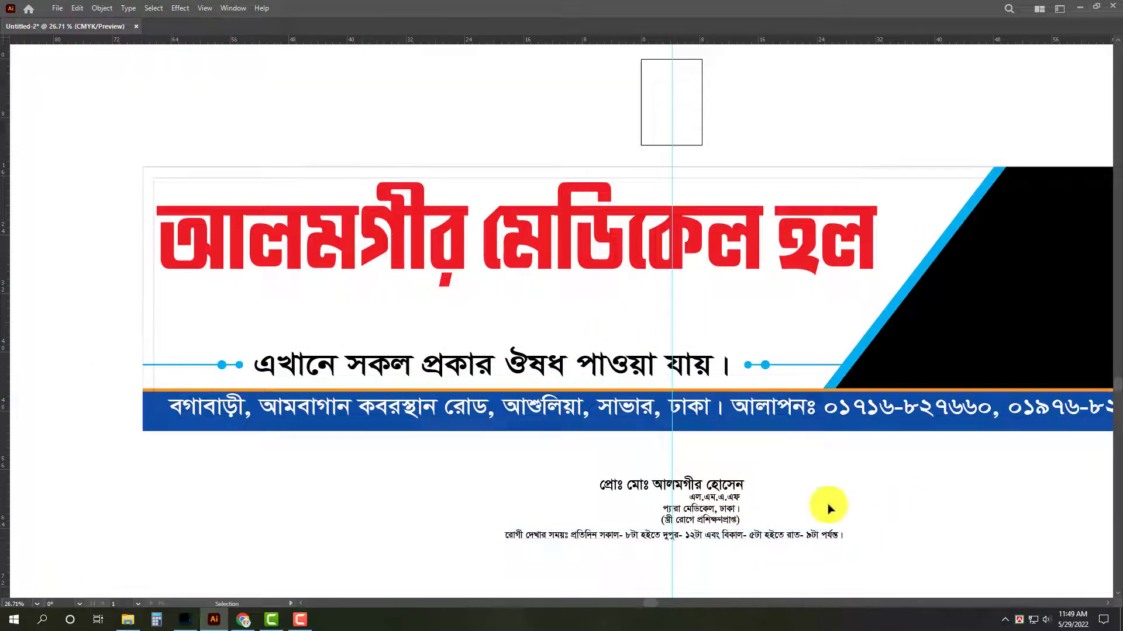
Join the qualification and paramedical lines of the proprietor text into one comma-separated line: "এল.এম.এ.এফ, প্যারা মেডিকেল, ঢাকা।".
key("ctrl+space")
left_click_drag(764, 469, 732, 486)
left_click(753, 493)
left_click_drag(797, 503, 922, 512)
left_click_drag(794, 515, 762, 494)
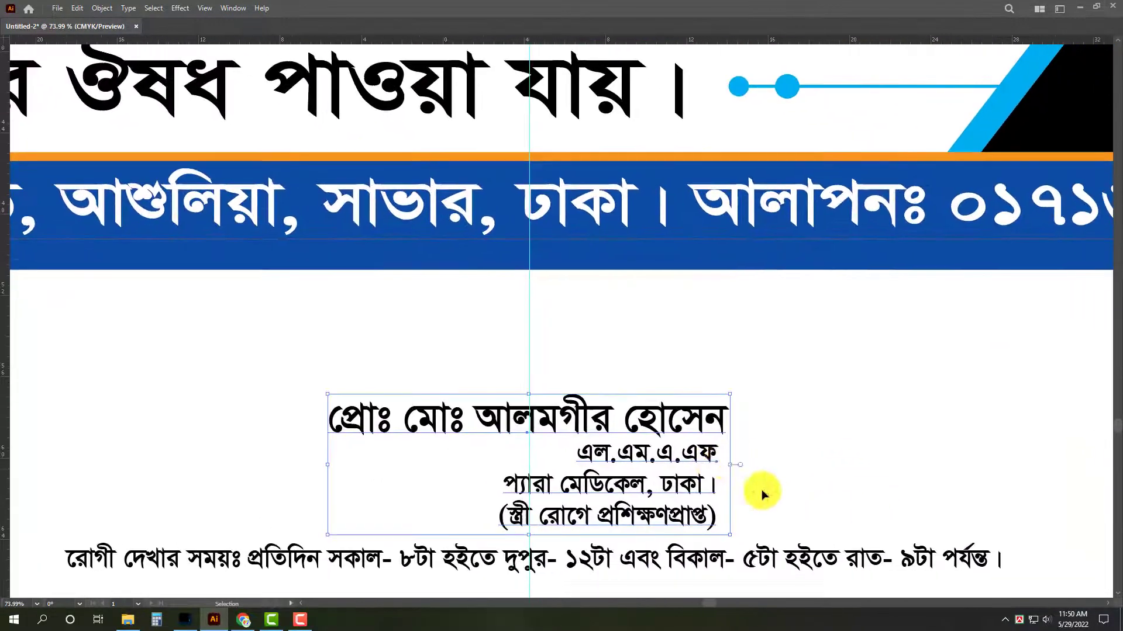
double_click(716, 460)
key("BackSpace")
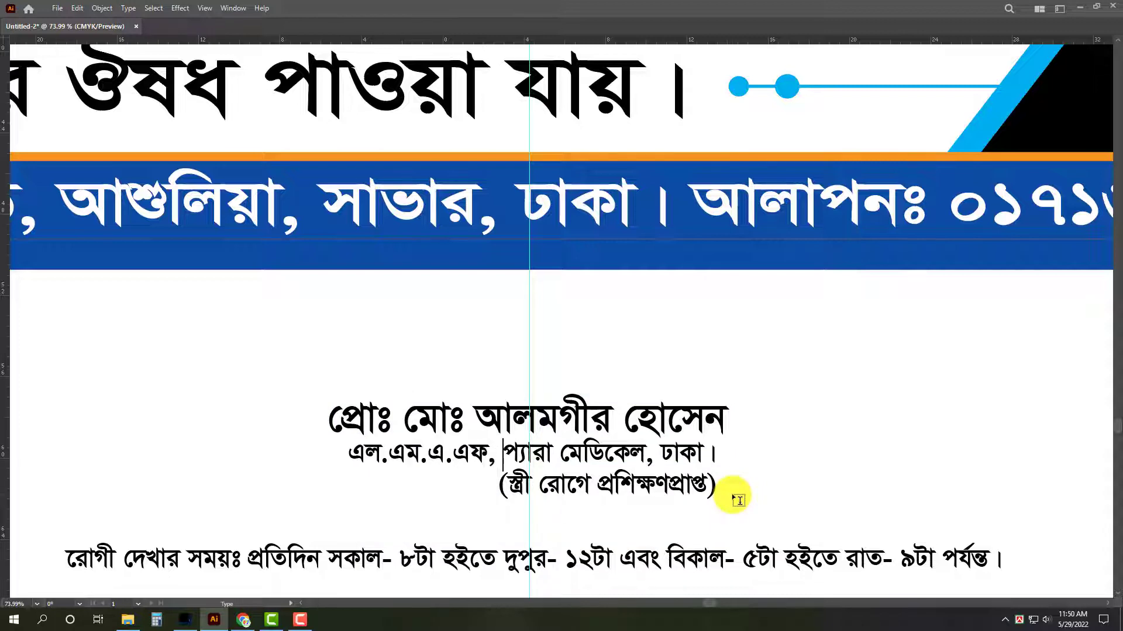
key("Escape")
Move the proprietor details block into the white gap between the red heading and the availability line.
left_click_drag(349, 470, 287, 460)
key("shift+Up")
left_click(379, 453)
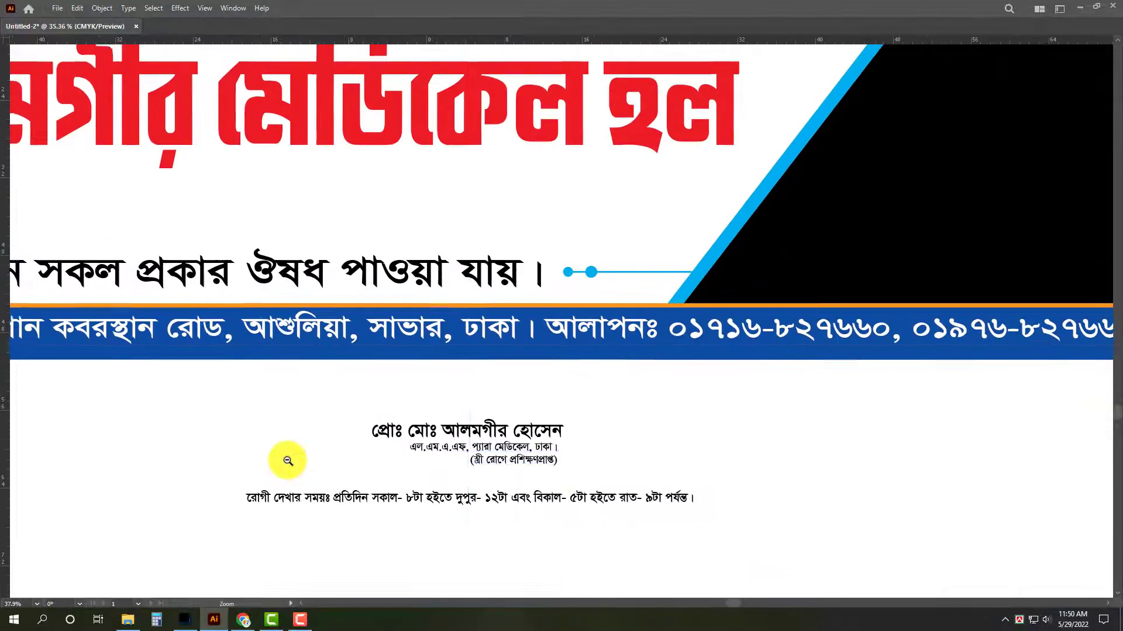
left_click_drag(418, 462, 621, 507)
left_click(629, 500)
left_click(722, 476, "shift")
scroll(730, 499, "down", 1)
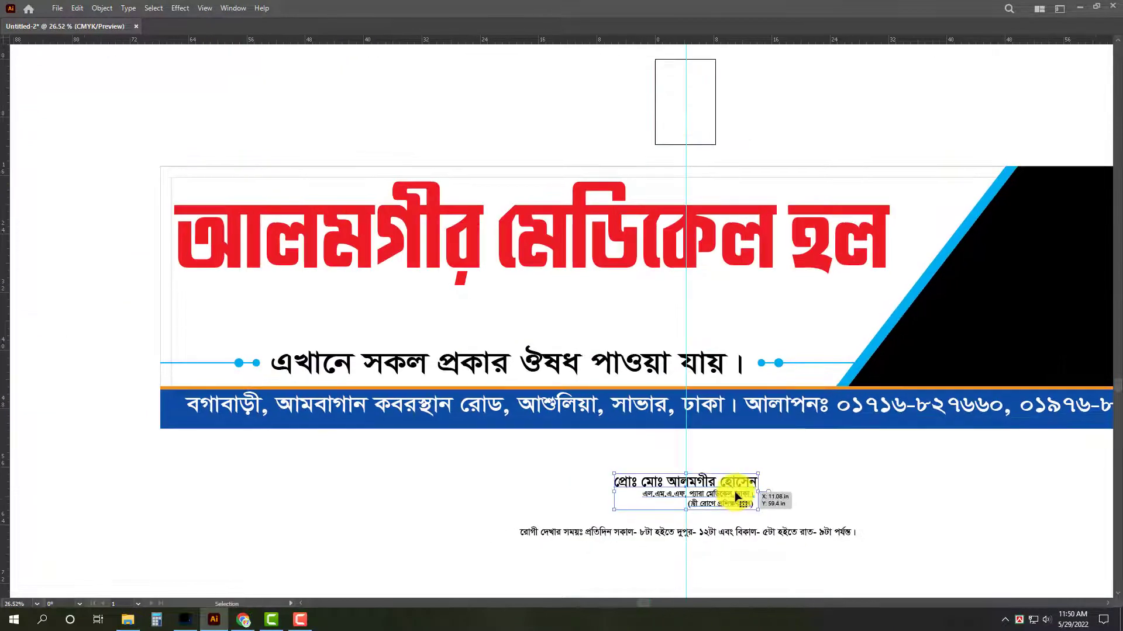
left_click_drag(736, 495, 391, 360)
scroll(483, 317, "down", 1)
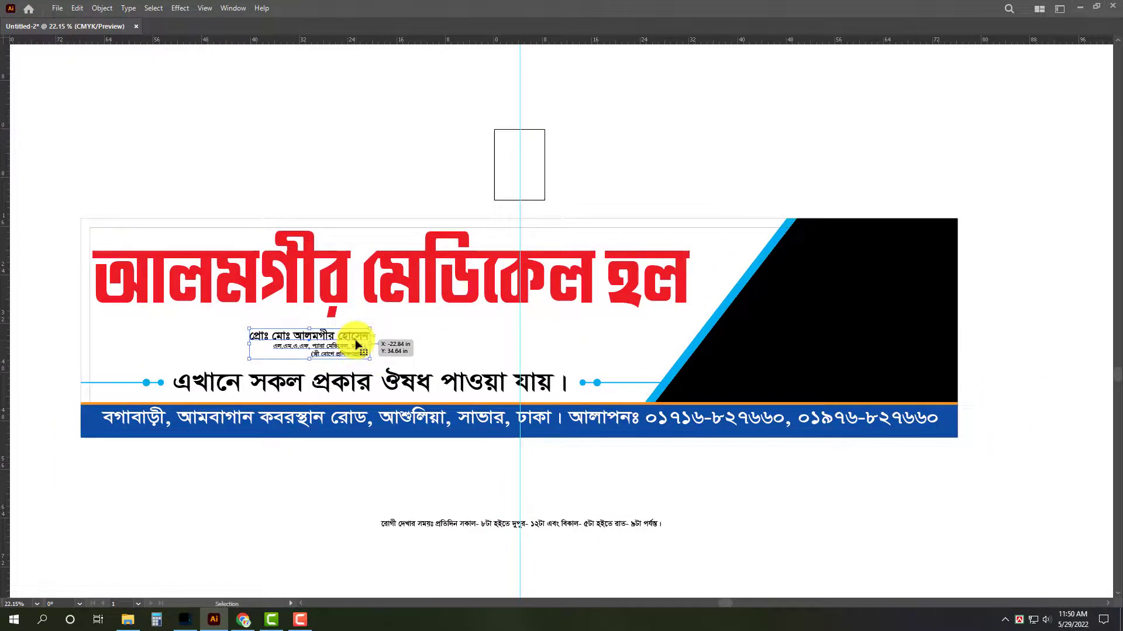
Enlarge the proprietor details block proportionally and position it under the start of the red heading, just above the availability line.
left_click_drag(371, 344, 401, 336)
scroll(386, 348, "up", 1)
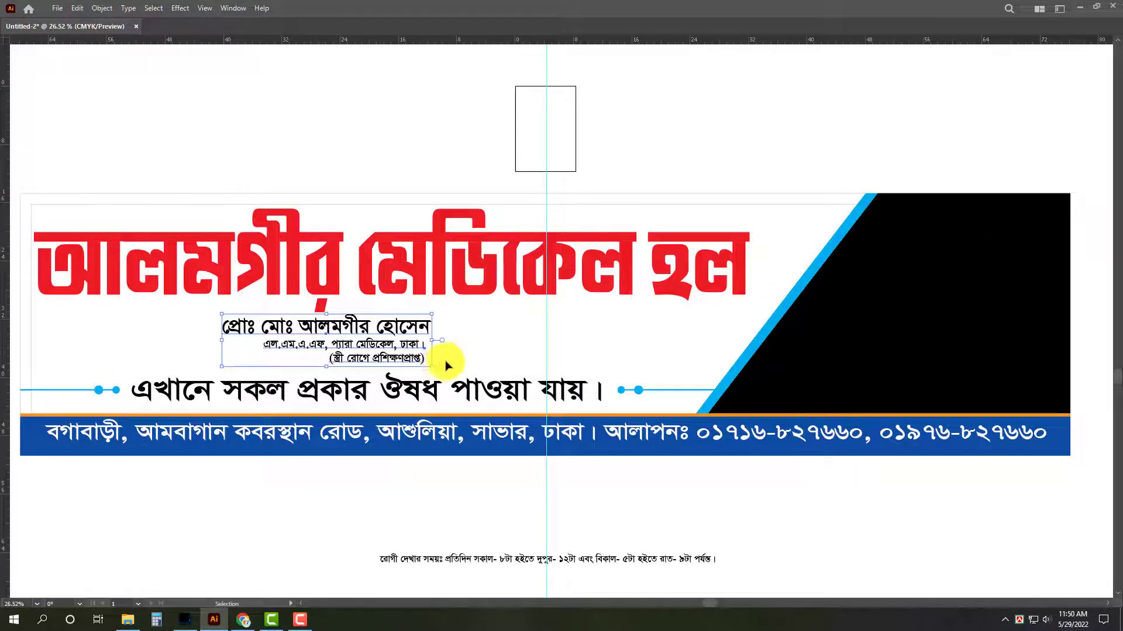
scroll(517, 380, "down", 1)
left_click_drag(359, 357, 394, 363)
scroll(460, 381, "up", 1)
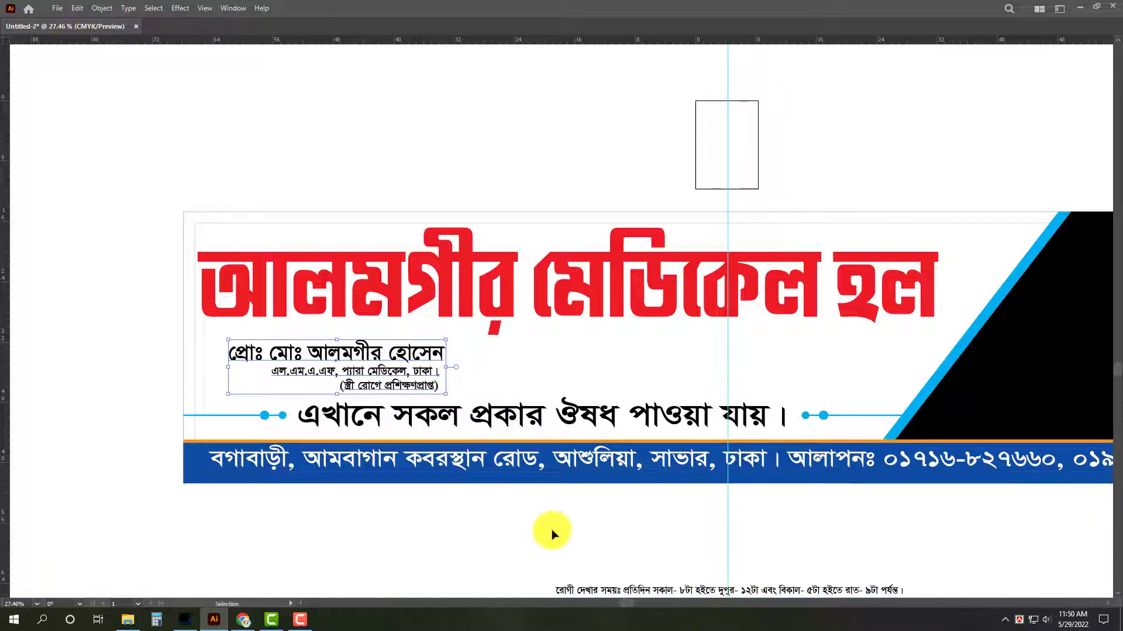
left_click_drag(551, 533, 528, 521)
left_click_drag(716, 553, 624, 480)
left_click_drag(360, 420, 398, 443)
left_click(488, 484)
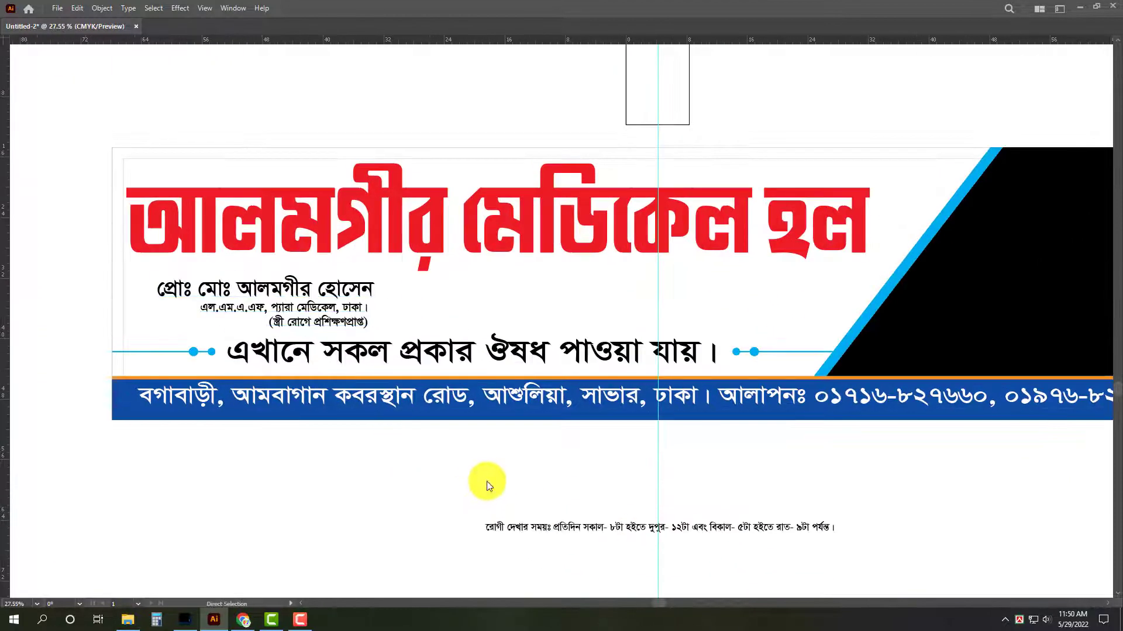
Start saving the signboard document and choose the Rana Art folder on the All Art (F:) drive as its location.
key("ctrl+s")
key("Escape")
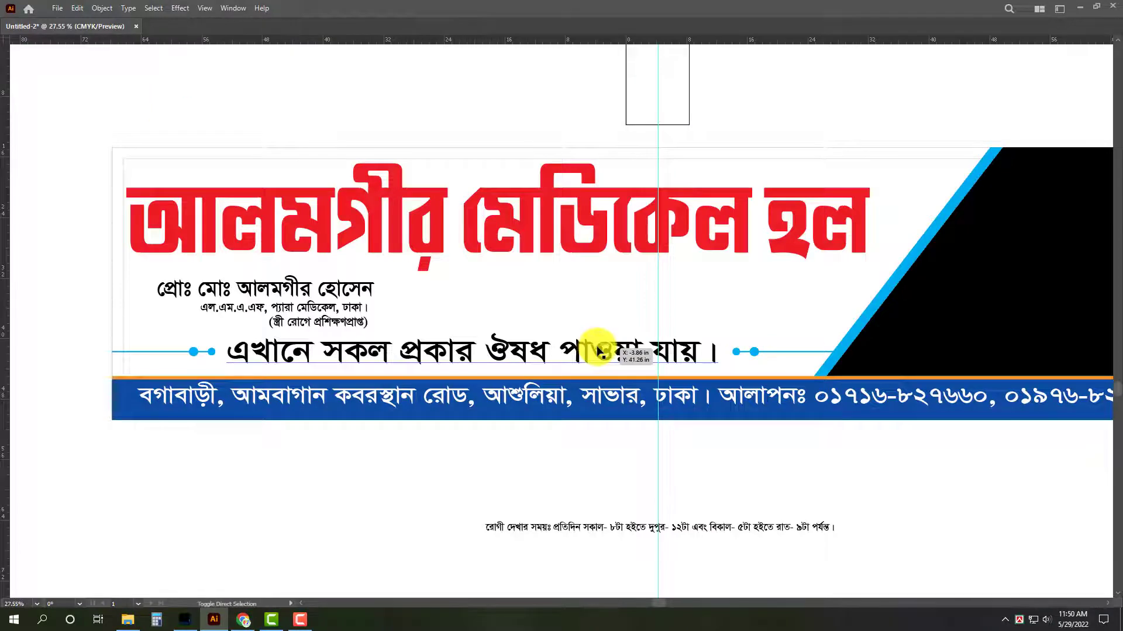
key("ctrl+s")
left_click(51, 255)
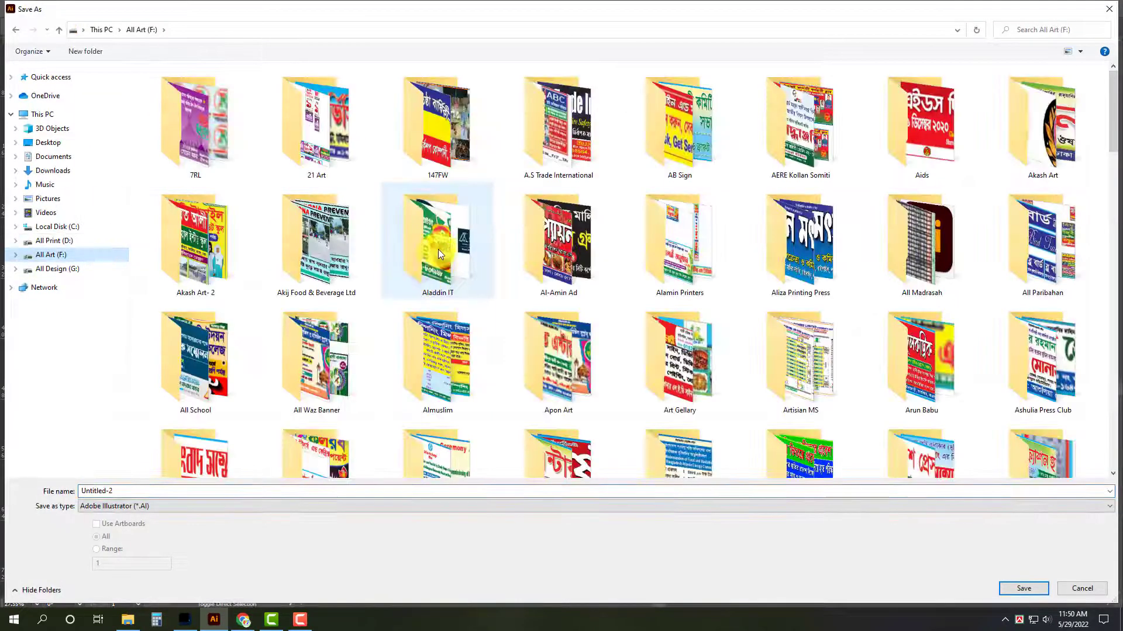
left_click(441, 250)
scroll(442, 253, "down", 1)
key("r")
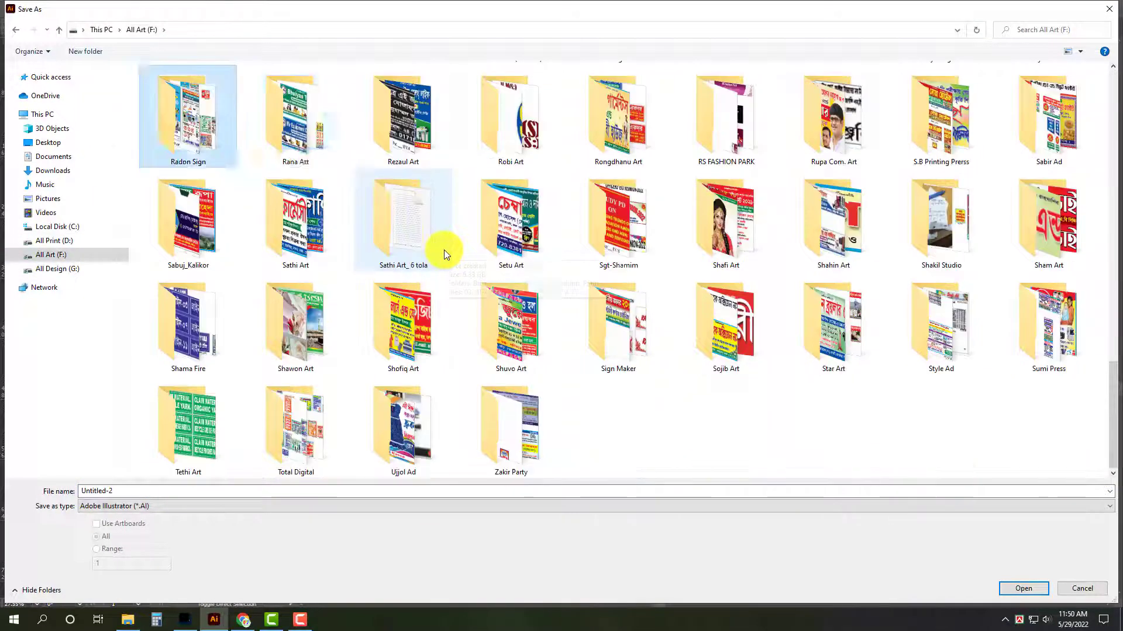
key("r")
key("Return")
Save the document as "Alamgir Medical Hall ___ Pana ___ 12' X 3'" in Adobe Illustrator format, using the Illustrator 2020 version options.
left_click(476, 494)
type("Al")
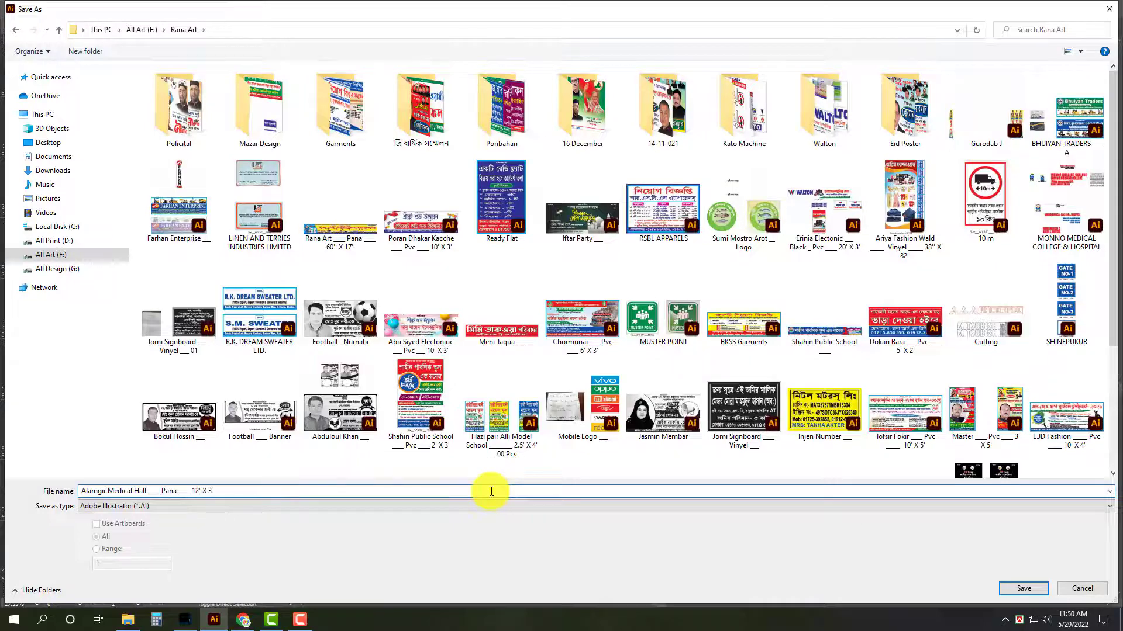
key("Return")
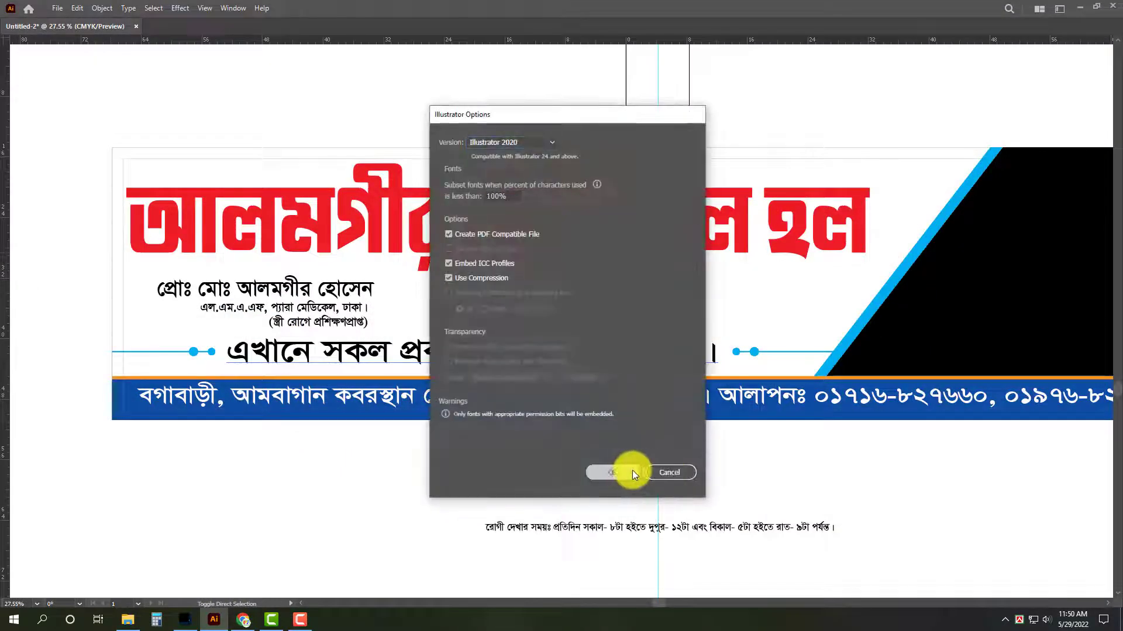
left_click(631, 471)
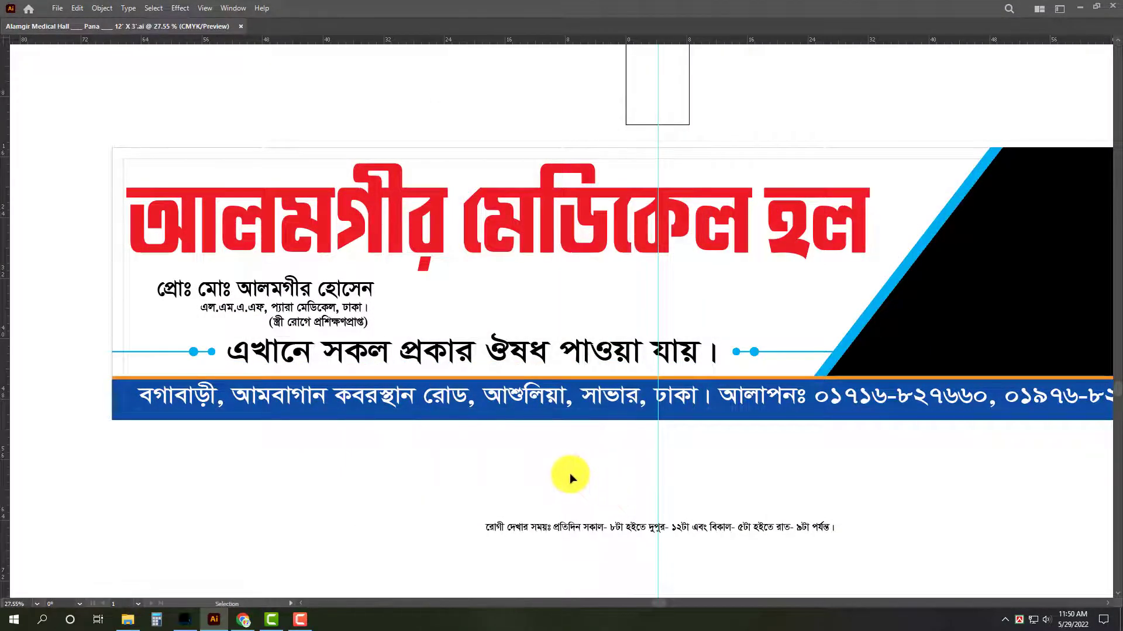
Switch to File Explorer and open sale_03.eps from All Design (G:) > Background > Ai Background in Illustrator, accepting the missing plug-in notice.
left_click(128, 619)
left_click(70, 260)
left_click(216, 104)
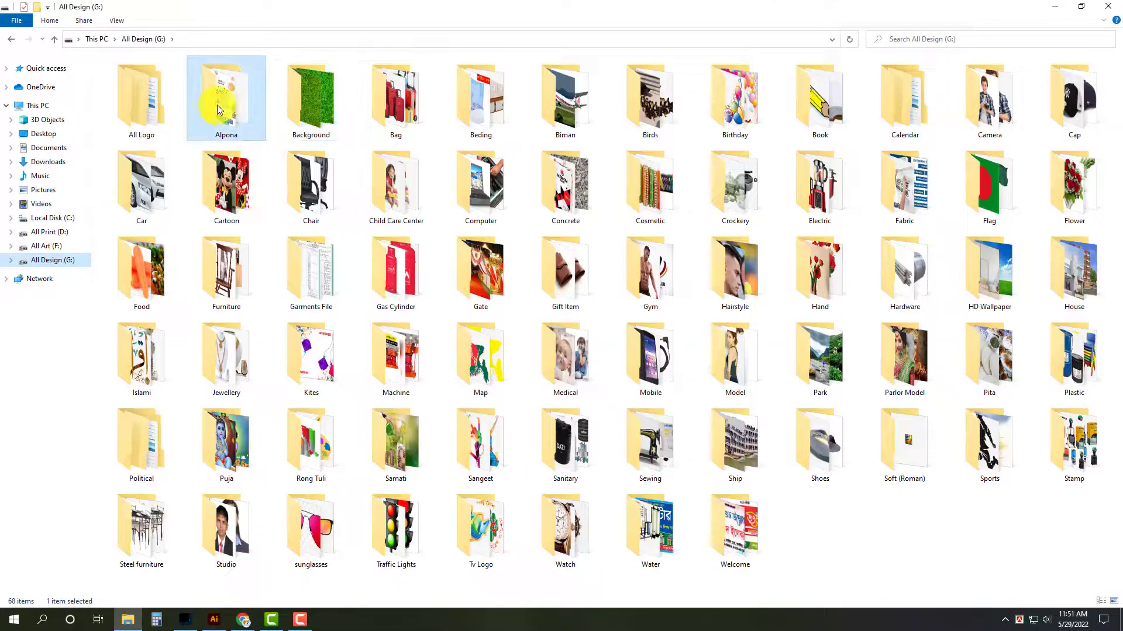
double_click(282, 111)
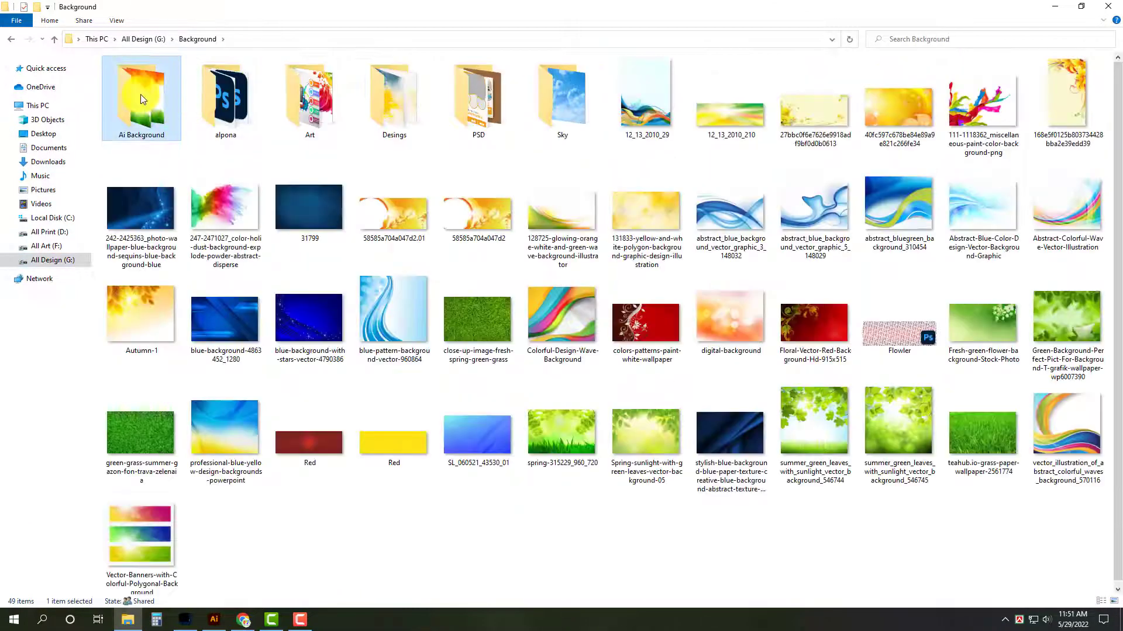
double_click(140, 99)
scroll(535, 444, "down", 3)
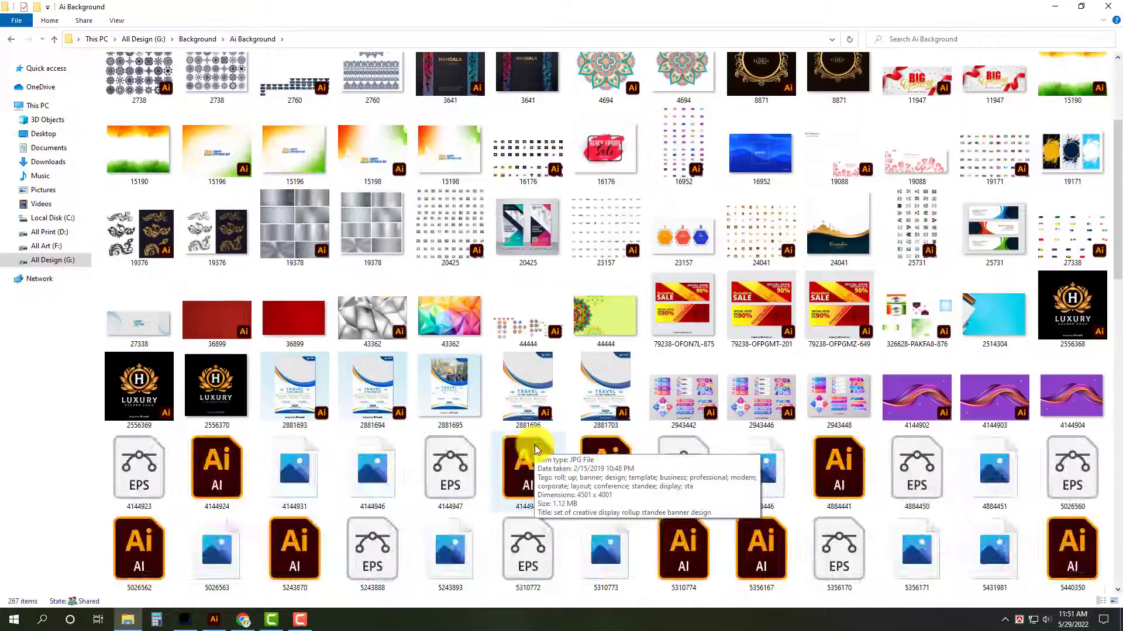
scroll(534, 445, "down", 15)
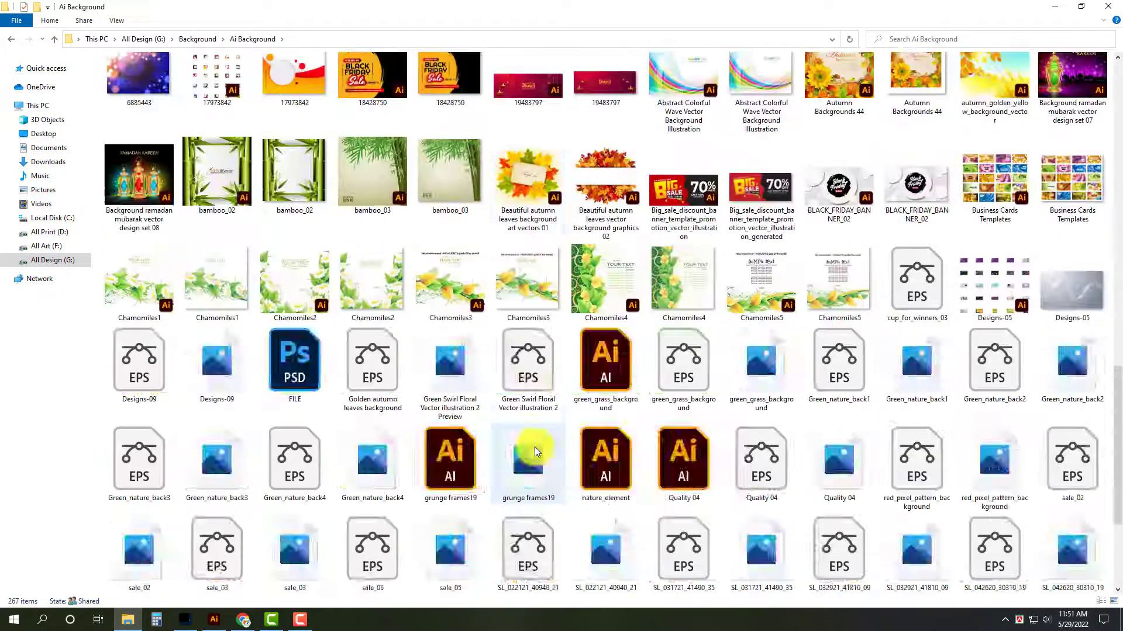
scroll(533, 447, "down", 5)
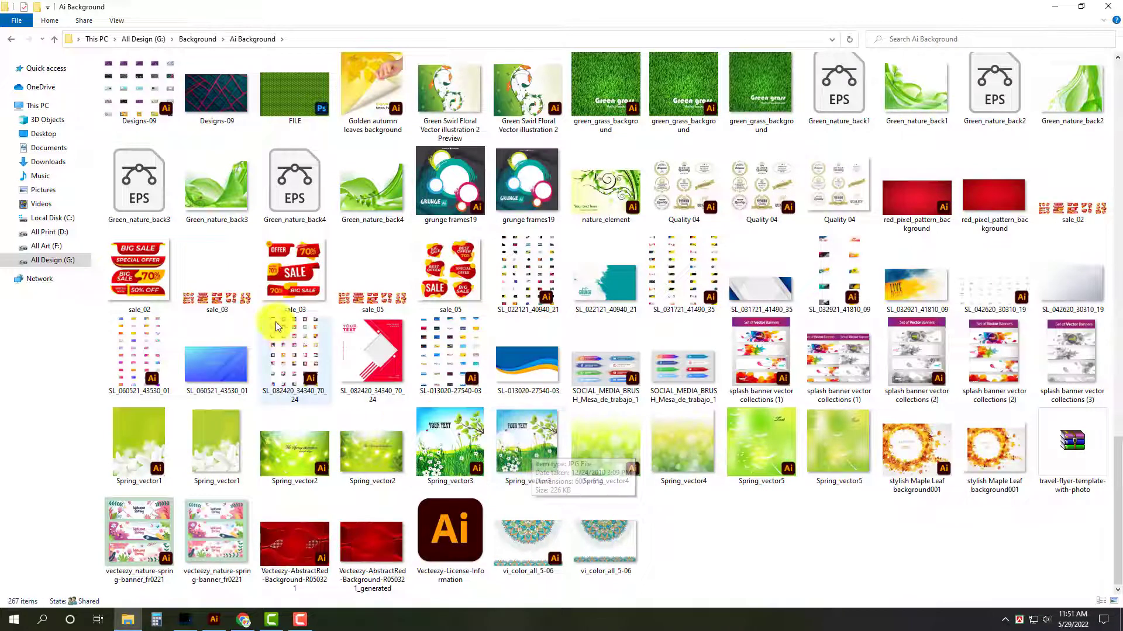
left_click(231, 295)
key("Return")
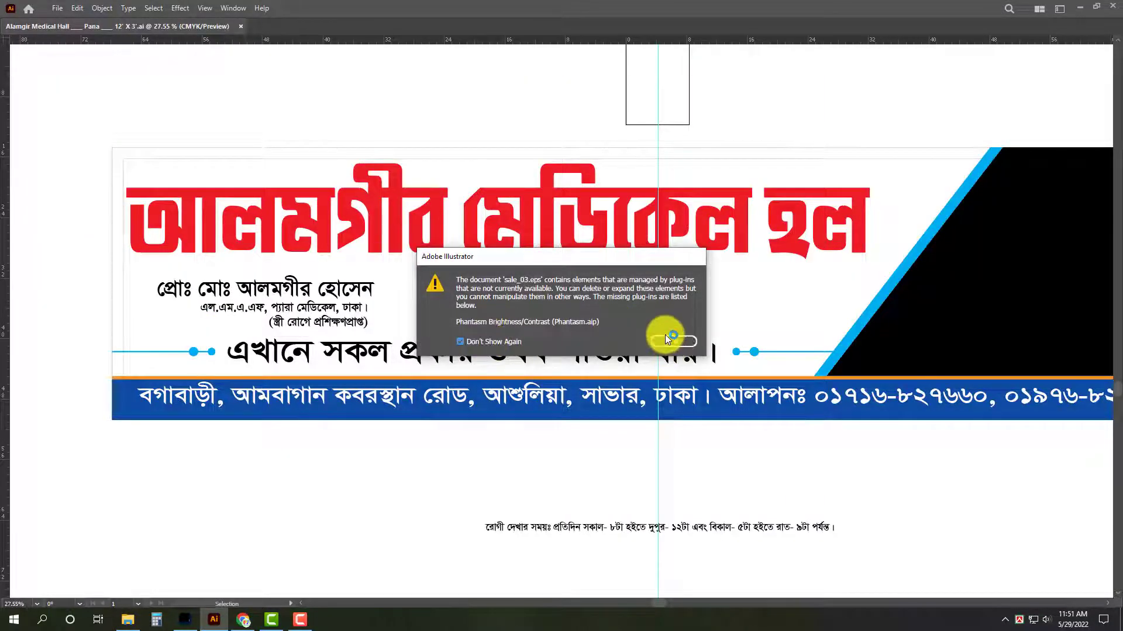
left_click(671, 342)
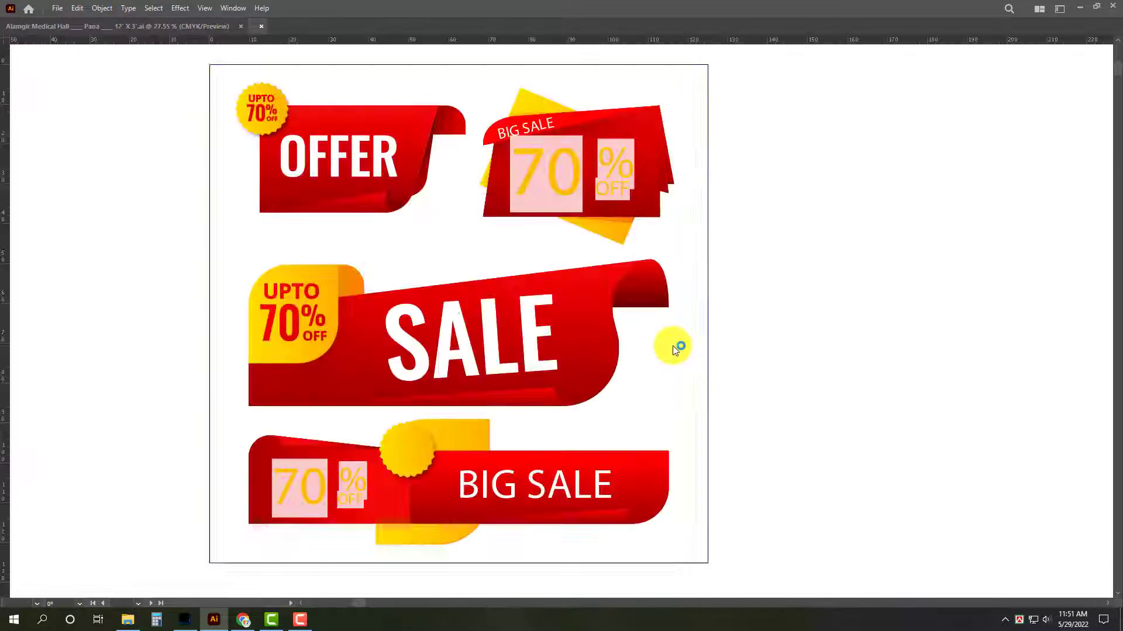
Ungroup the large SALE ribbon and delete its SALE lettering and the "UPTO 70% OFF" text.
left_click(591, 300)
right_click(592, 300)
left_click(683, 398)
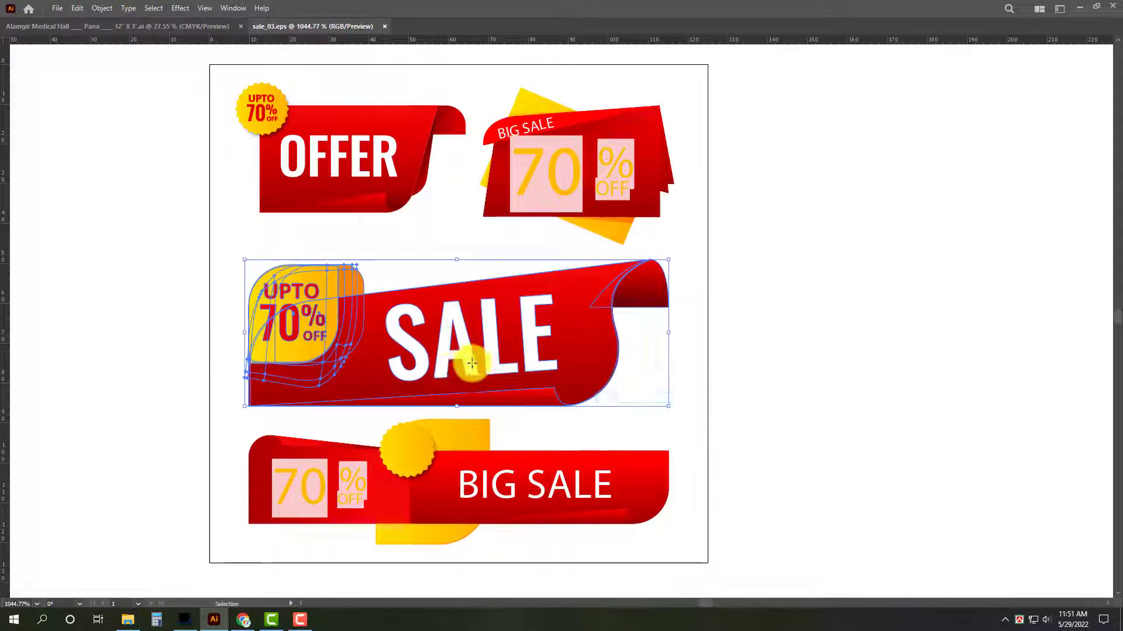
left_click(493, 363)
key("Delete")
left_click(313, 314)
key("Delete")
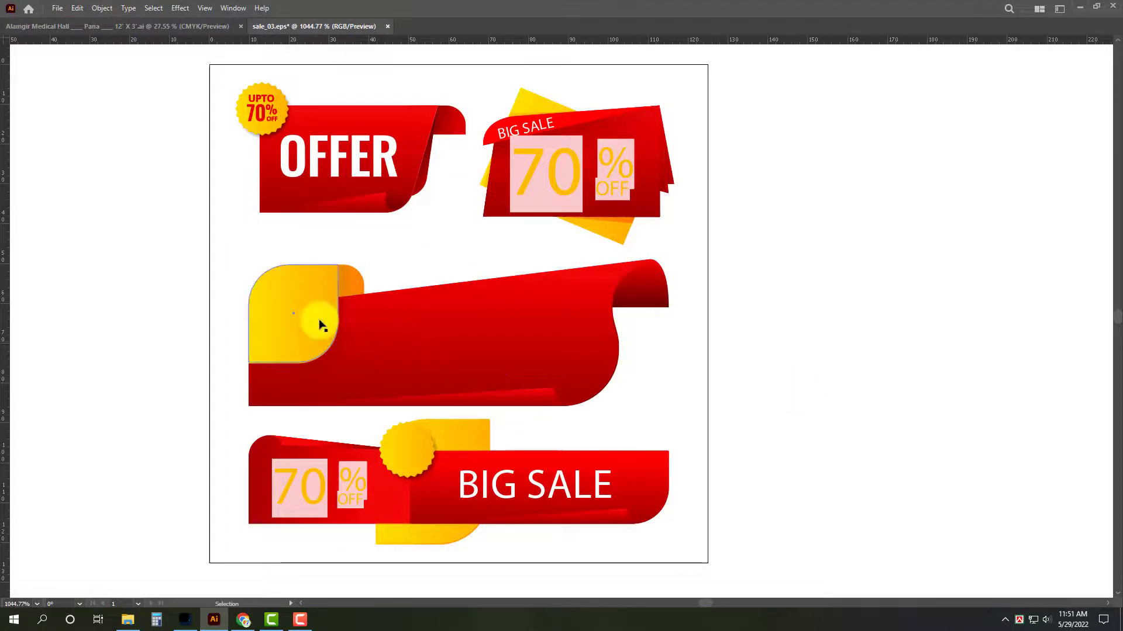
Cut the blank ribbon from sale_03.eps and close that document without saving the changes.
left_click(518, 390)
key("Delete")
key("ctrl+w")
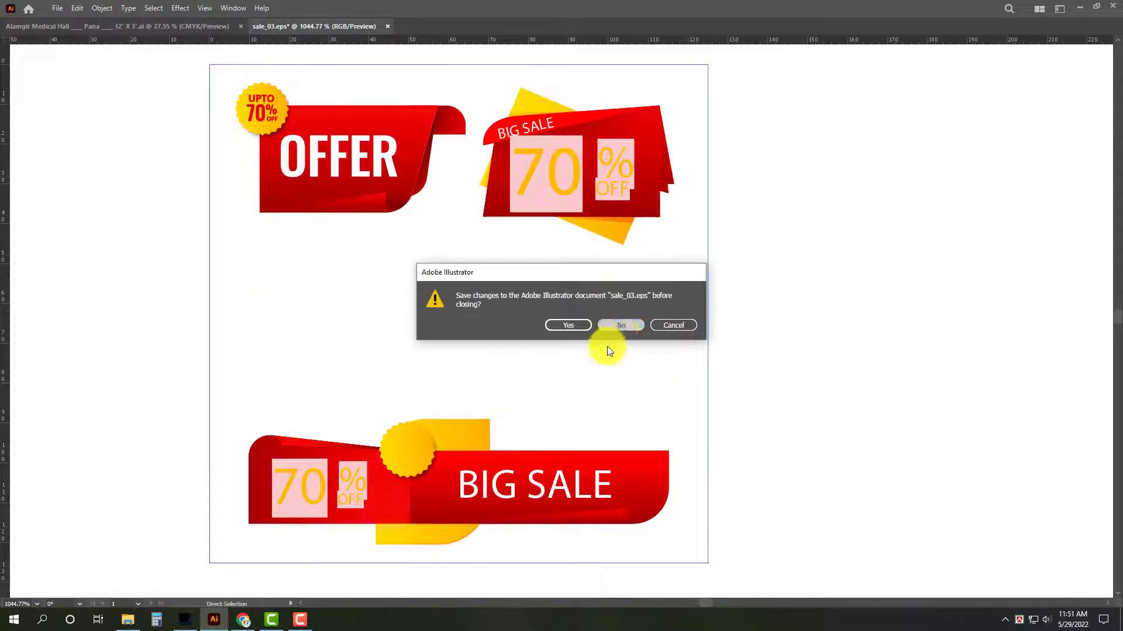
left_click(619, 326)
Paste the red and yellow ribbon into the signboard, resize it proportionally and place it over the end of the proprietor details.
left_click_drag(272, 302, 355, 353)
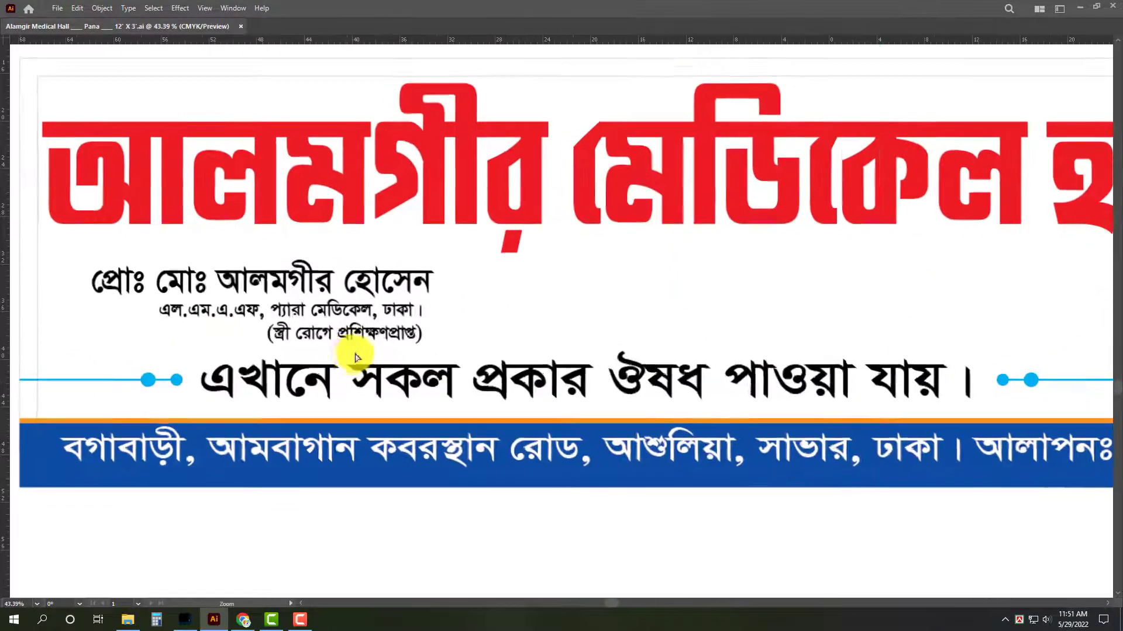
key("ctrl+v")
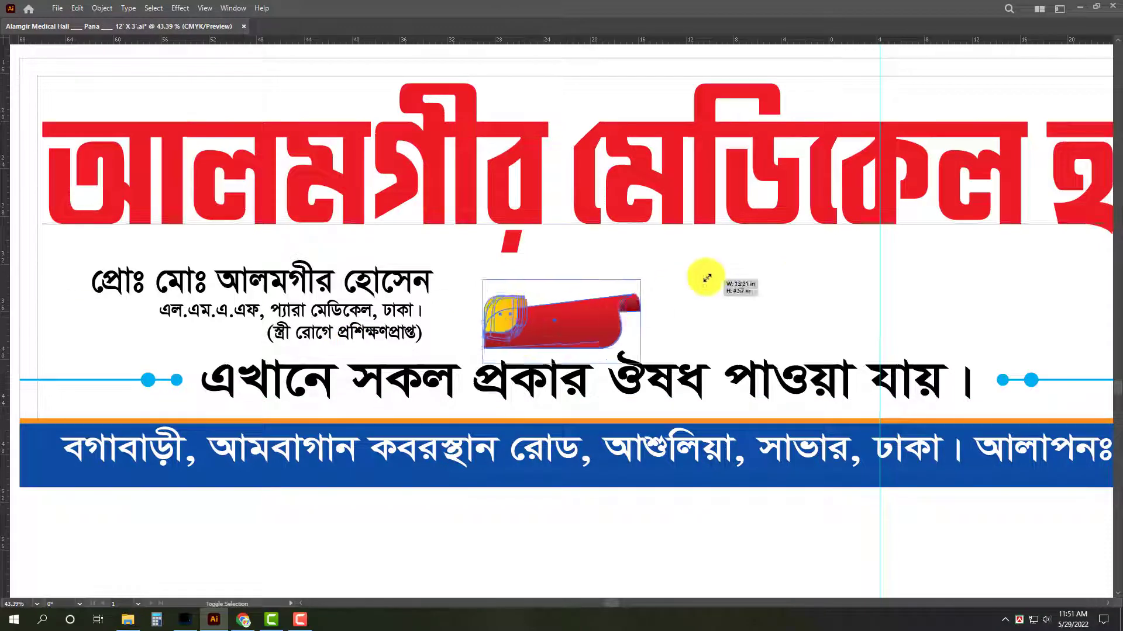
left_click_drag(706, 277, 645, 293)
left_click_drag(582, 315, 149, 276)
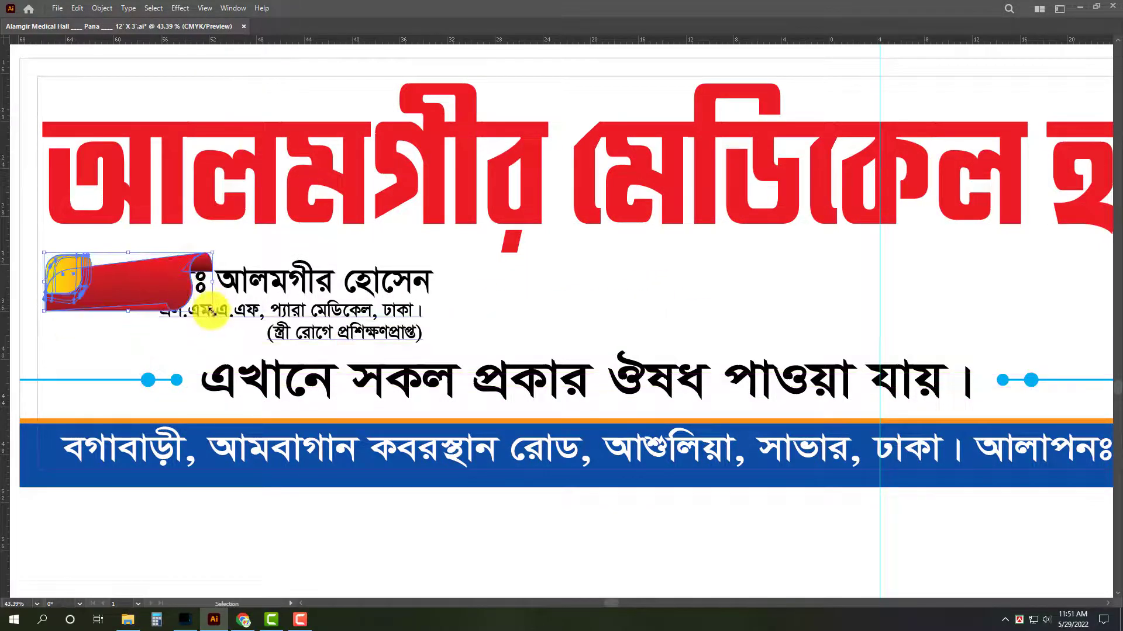
left_click_drag(211, 311, 348, 348)
left_click_drag(182, 302, 366, 327)
key("ctrl+space")
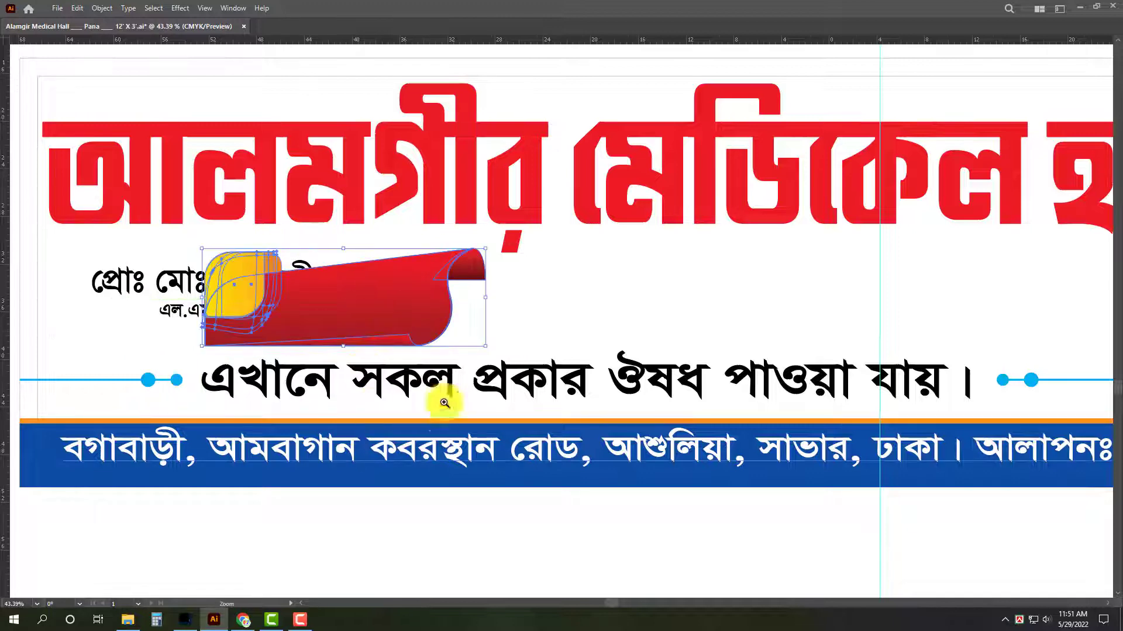
left_click_drag(416, 392, 372, 406)
left_click(434, 514)
left_click(579, 269)
key("ctrl+space")
left_click_drag(562, 244, 528, 244)
key("space")
left_click_drag(566, 291, 526, 304)
left_click(442, 102)
Recolour the 14% gradient stop of the ribbon's main red shape to cyan, with C 100, M 0, Y 0 and K 0.
key("ctrl+space")
left_click_drag(362, 296, 394, 376)
left_click(394, 376)
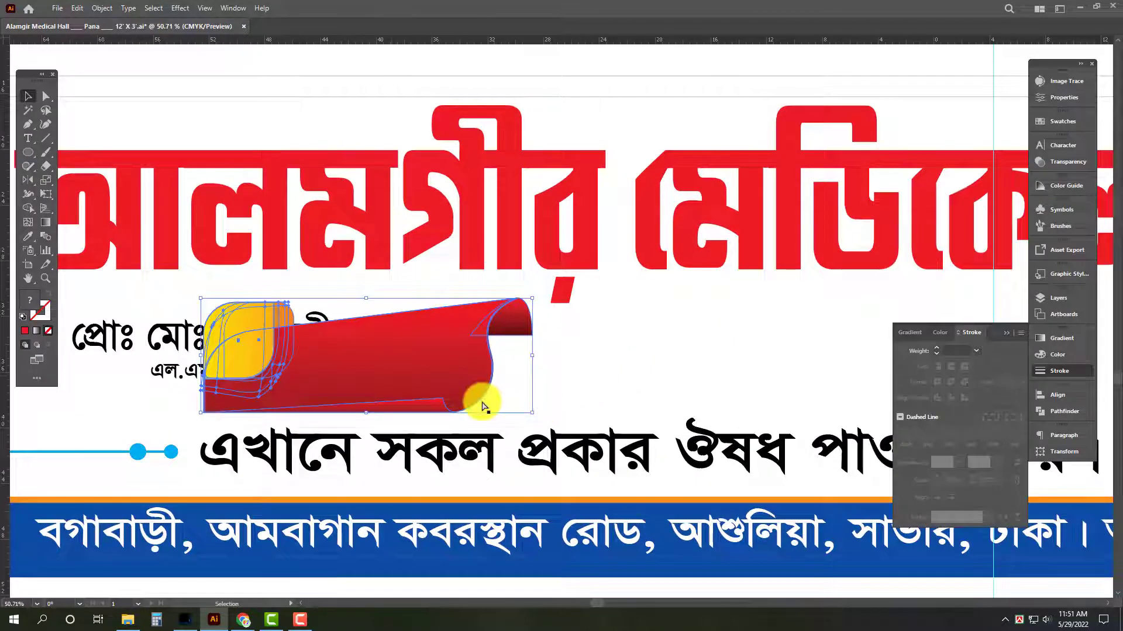
key("a")
left_click(431, 379)
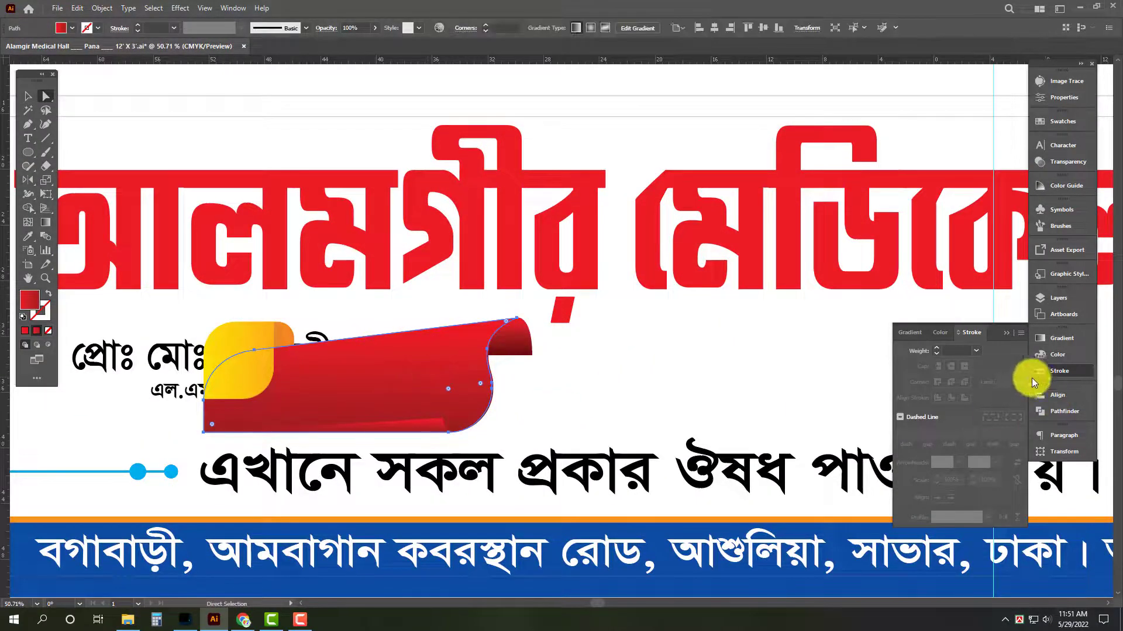
left_click(1066, 356)
left_click(1059, 338)
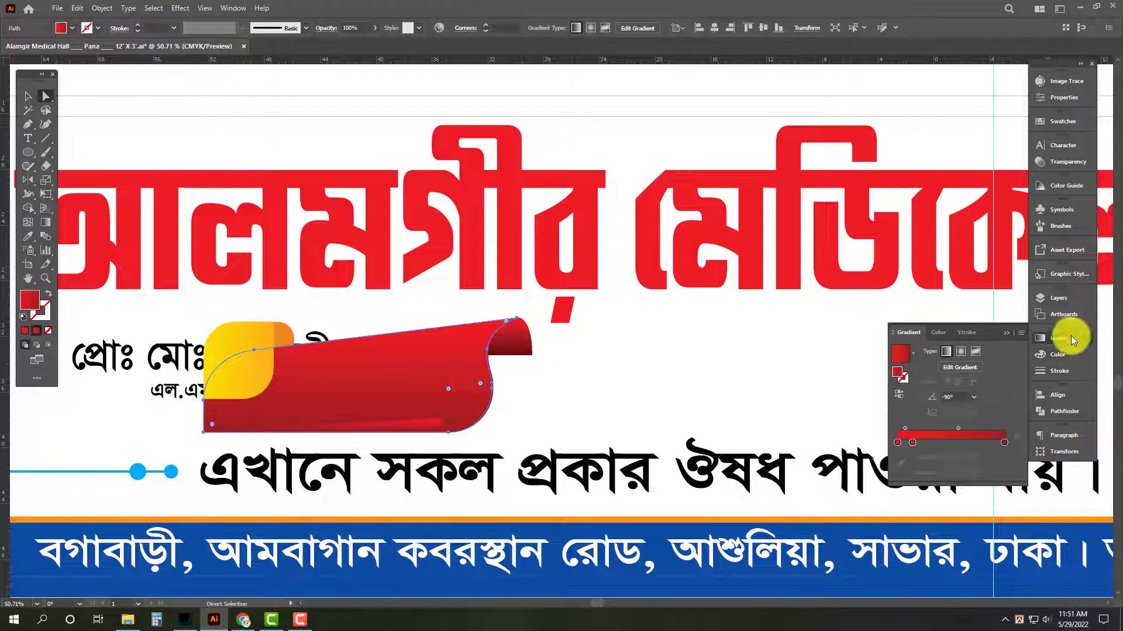
left_click_drag(913, 442, 912, 456)
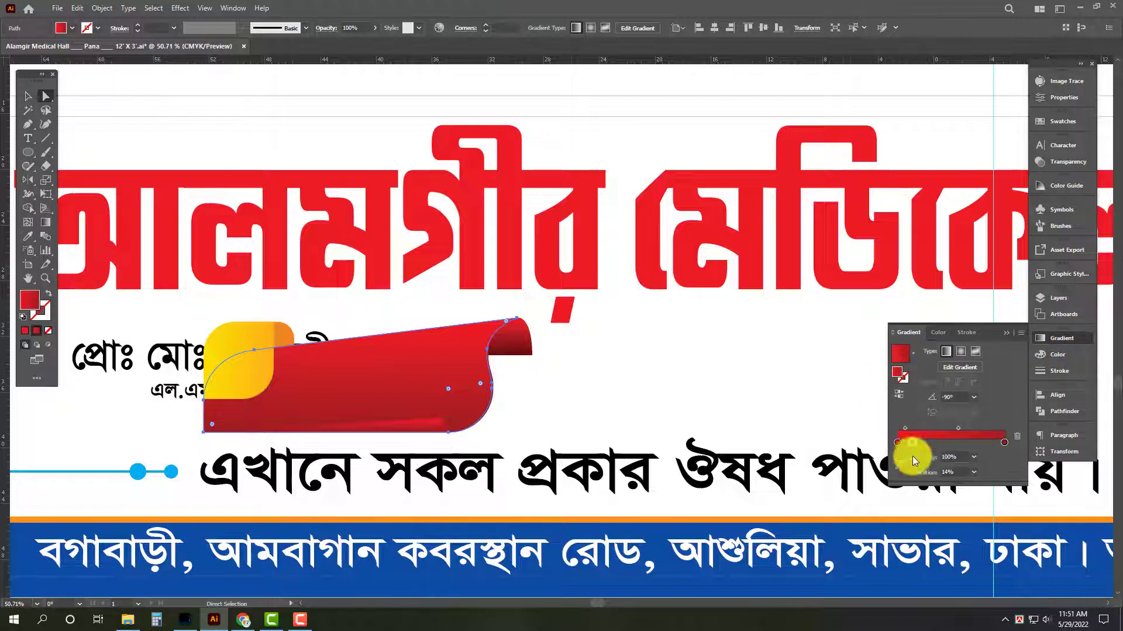
left_click(1059, 359)
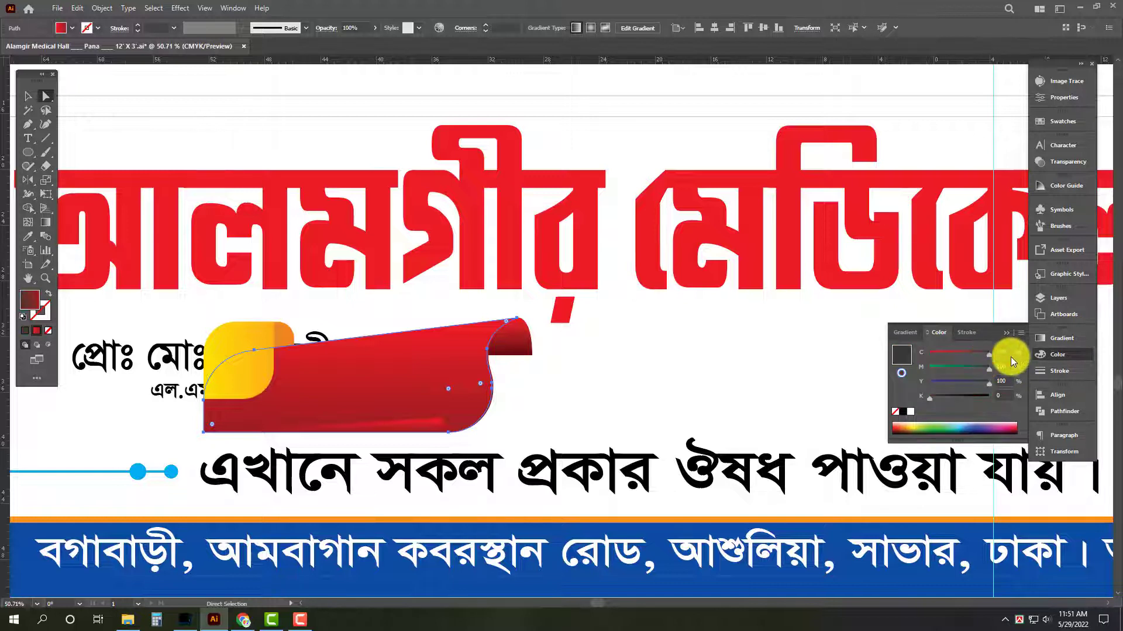
left_click_drag(984, 367, 861, 392)
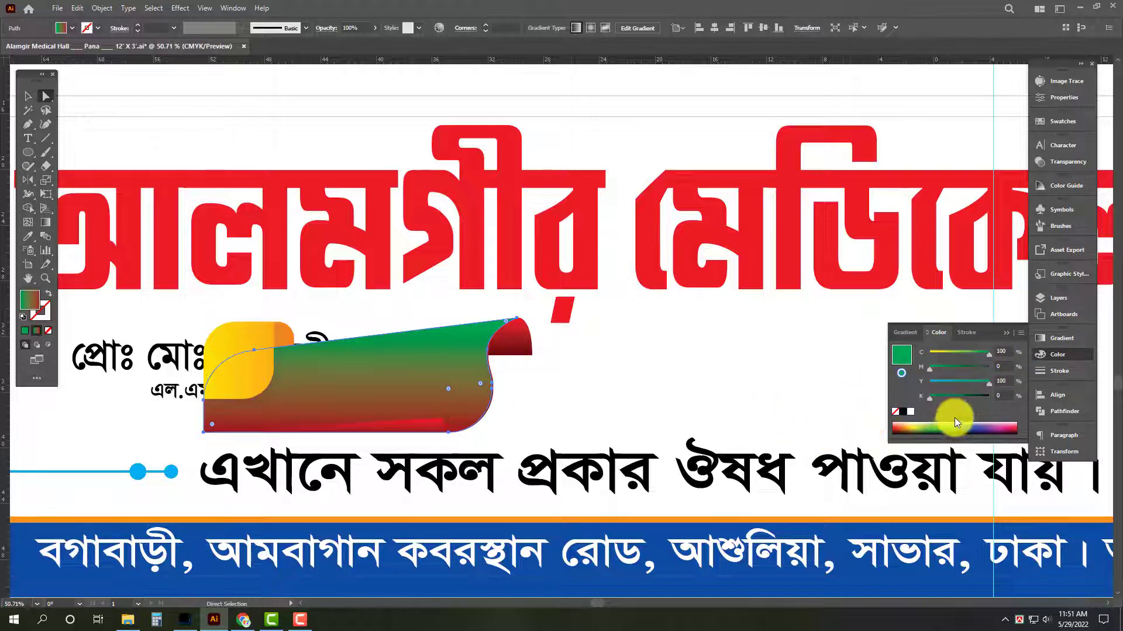
left_click_drag(982, 382, 879, 392)
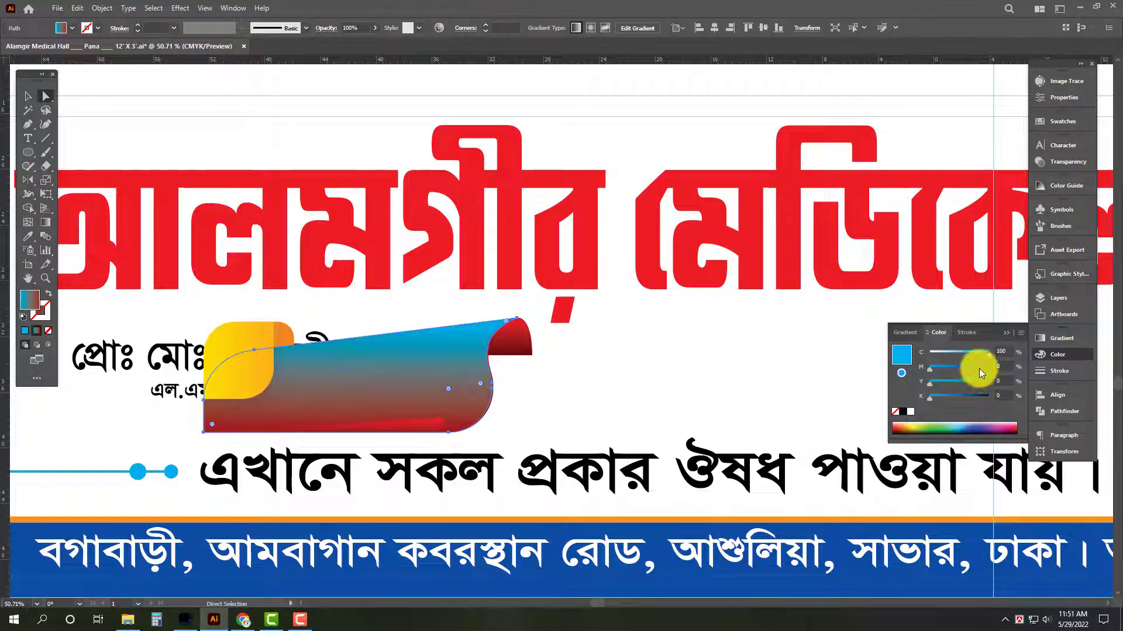
Set the main ribbon shape's start gradient stop to C 100, M 100 and its end stop to C 100, M 100, Y 0, K 50.
left_click_drag(979, 367, 1045, 404)
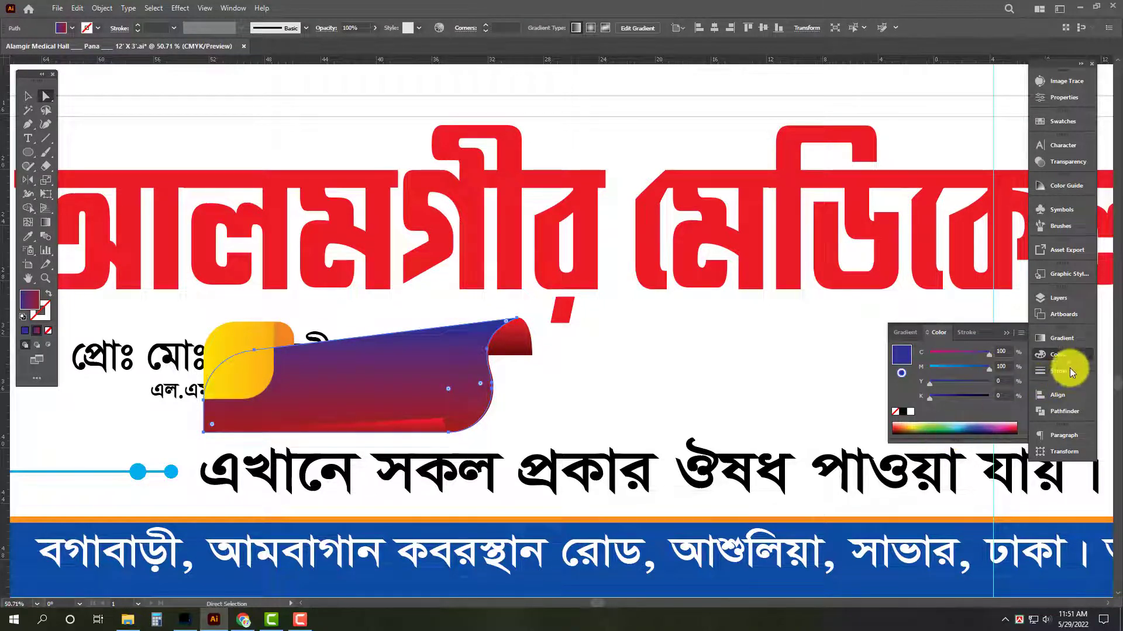
left_click(1061, 338)
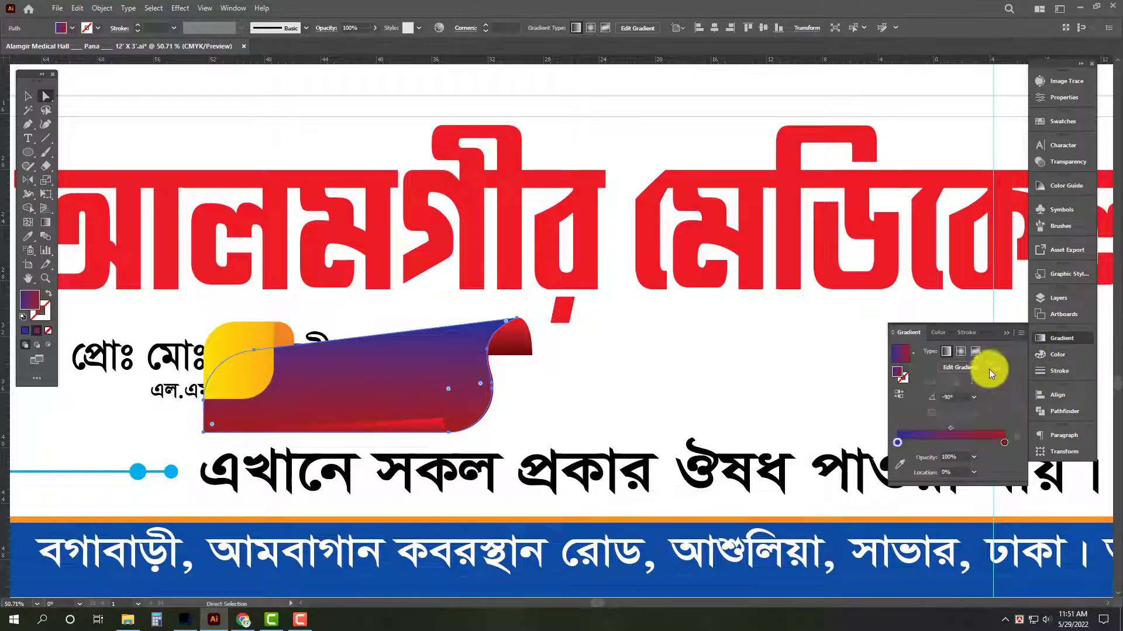
left_click(1057, 357)
type("10")
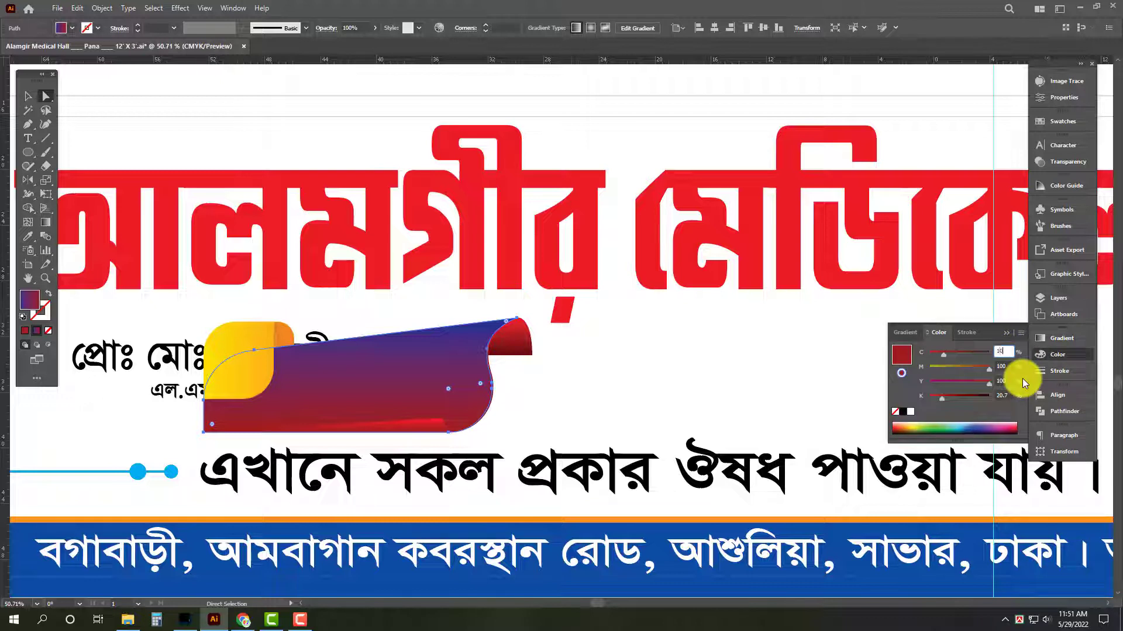
type("0")
key("Tab")
type("8")
type("0")
key("Tab")
type("0")
key("Tab")
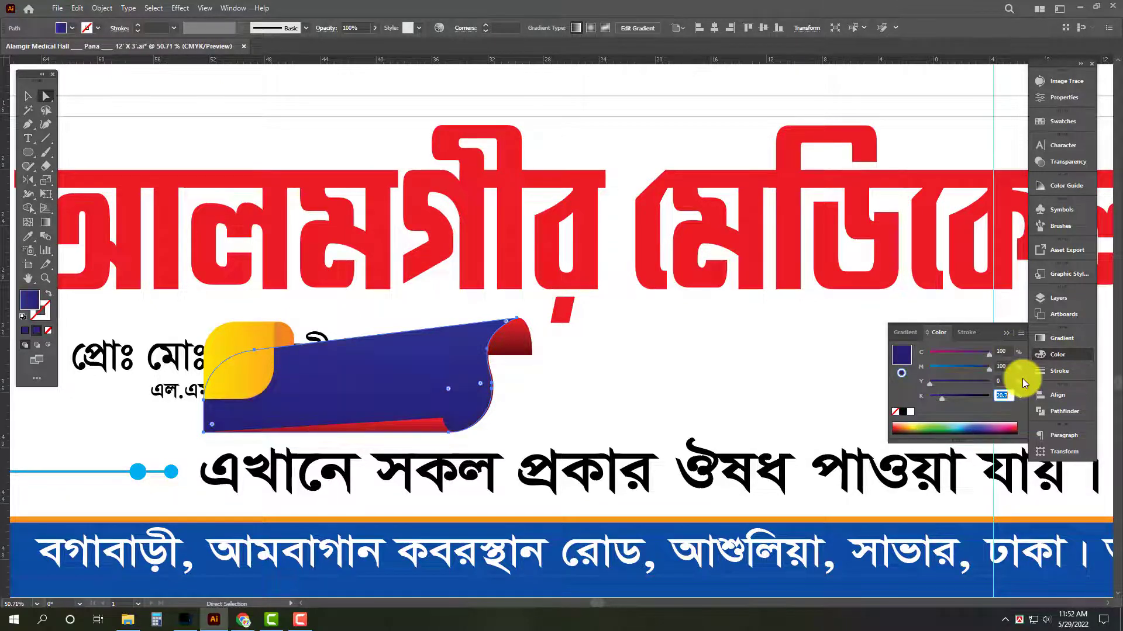
type("50")
key("Tab")
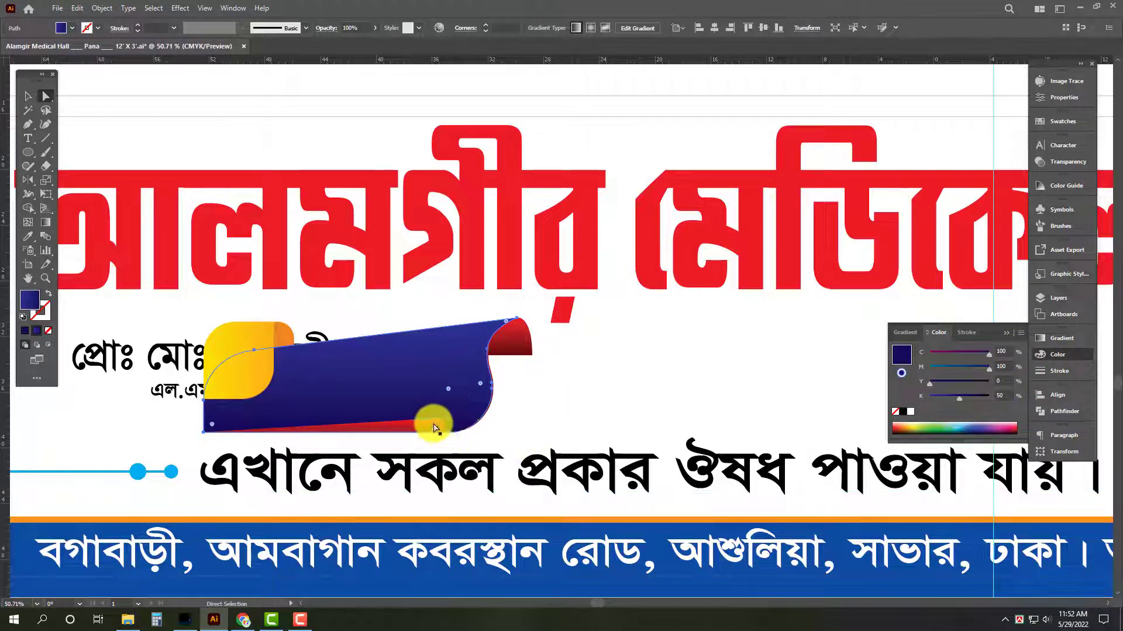
Recolour the second gradient stop of the ribbon's lower fold to cyan, with C 100, M 0, Y 0 and K 0.
left_click(431, 426)
left_click(911, 411)
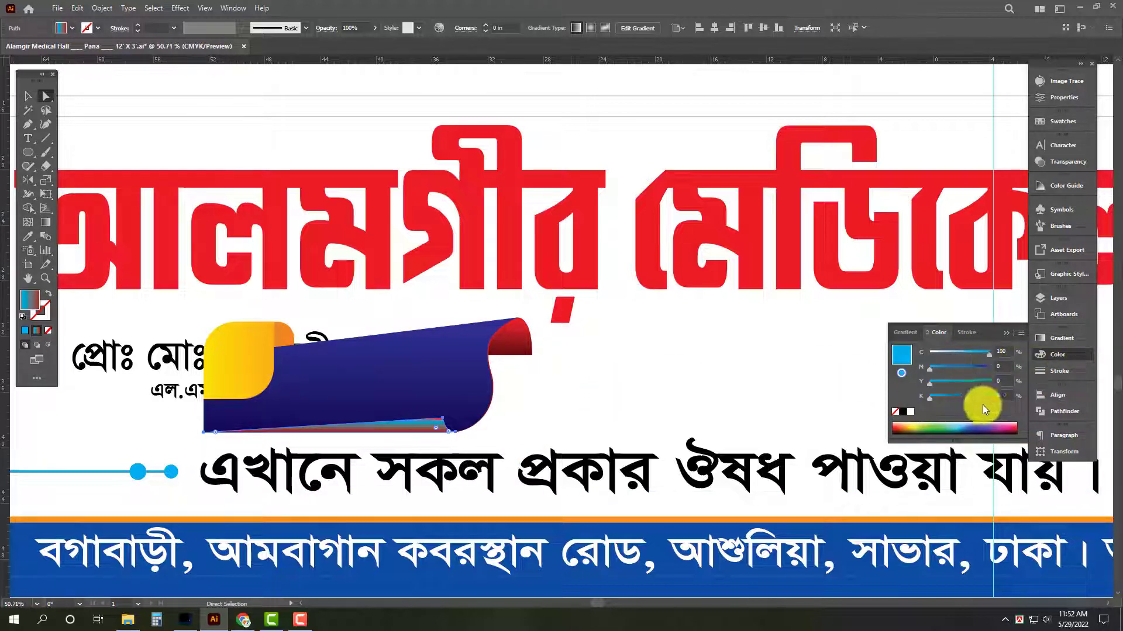
left_click(1055, 340)
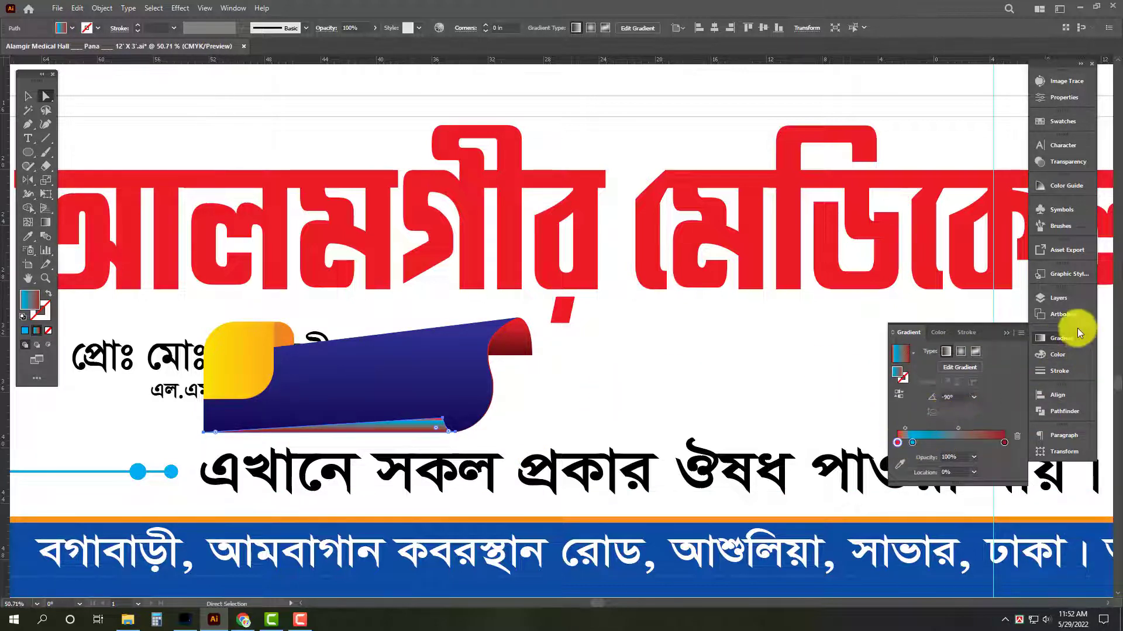
left_click(1049, 353)
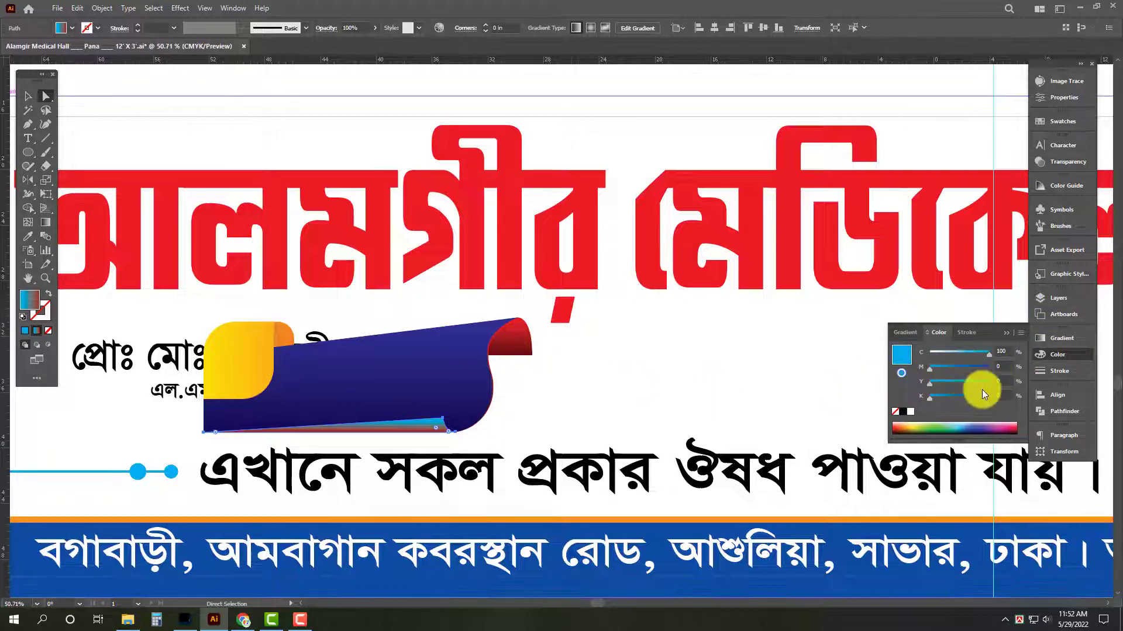
left_click(656, 395)
left_click(423, 428)
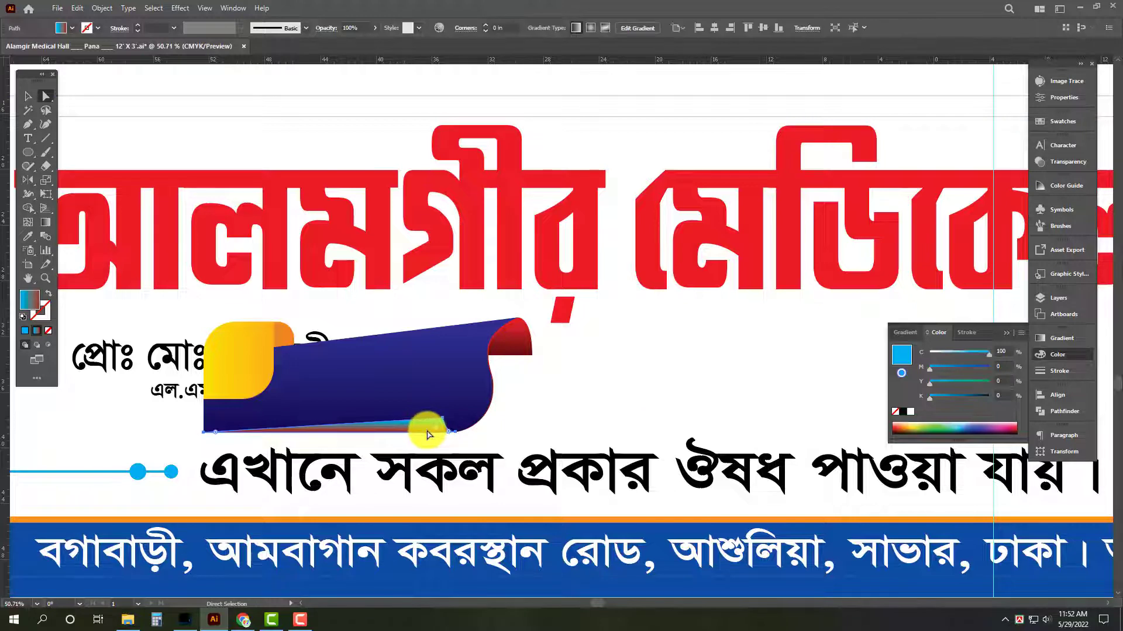
left_click(606, 395)
key("v")
Replace the red gradient of the ribbon's upper curl with a solid cyan fill of C 100, M 0, Y 0, K 0.
left_click(390, 378)
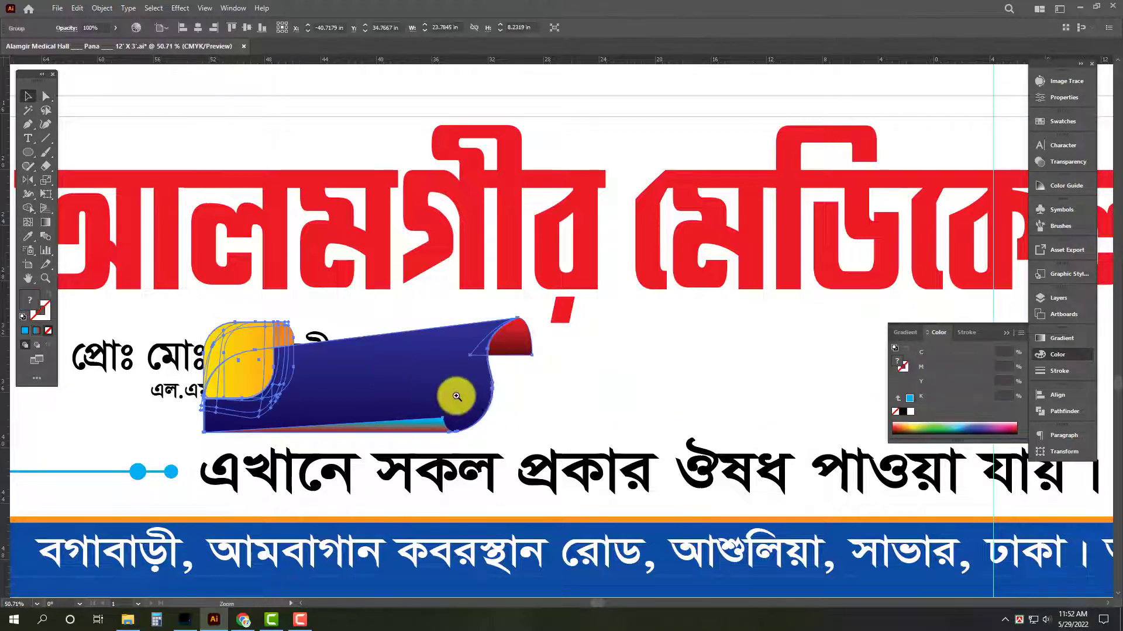
scroll(503, 396, "down", 3)
left_click(556, 522)
left_click_drag(414, 400, 532, 414)
left_click(493, 383)
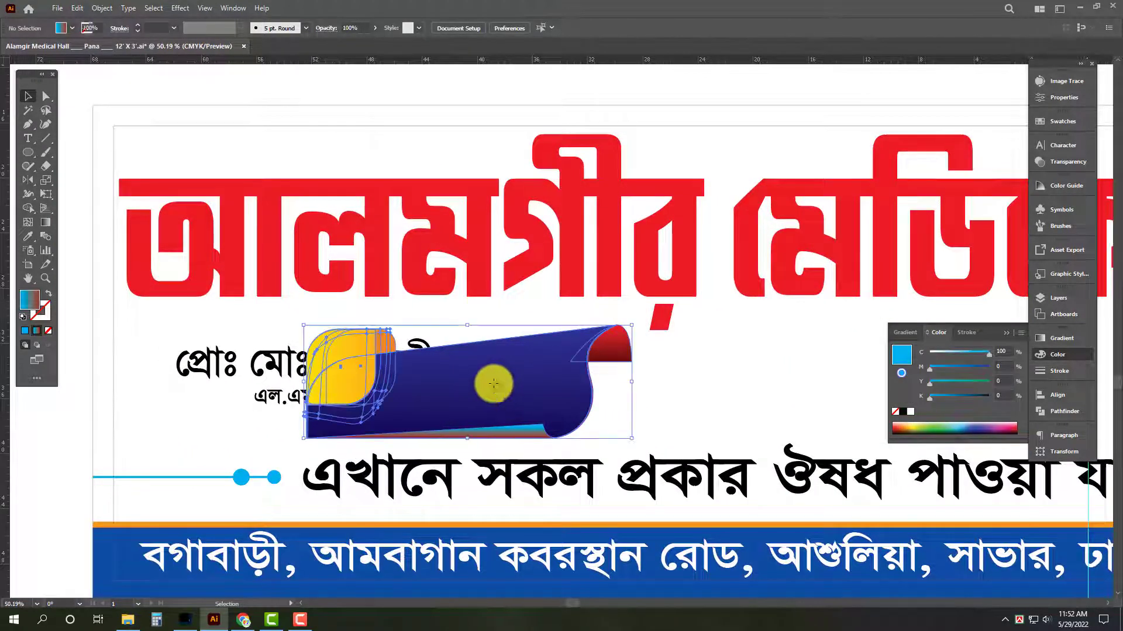
key("a")
left_click(644, 358)
left_click(623, 352)
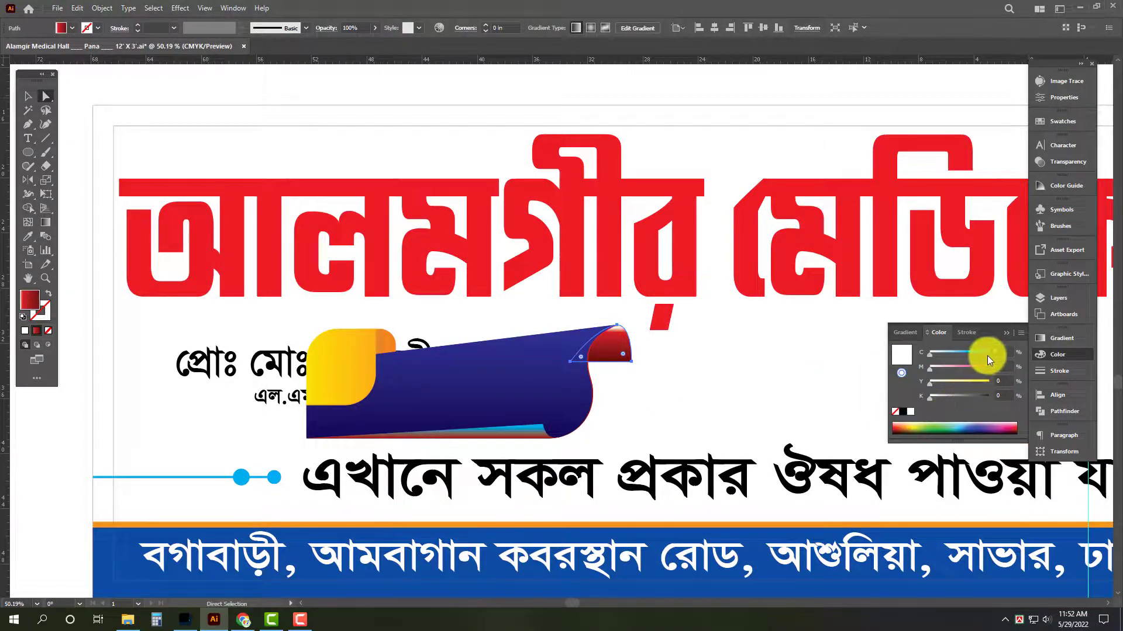
left_click(896, 413)
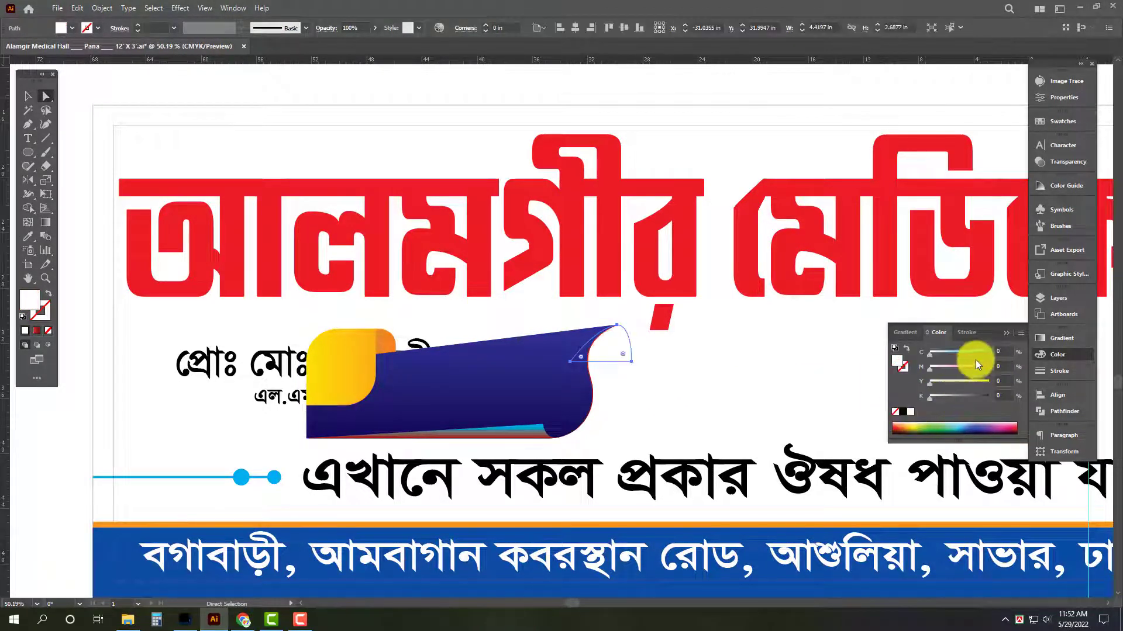
left_click_drag(975, 359, 989, 353)
left_click(692, 416)
Replace the gradient of the ribbon's lower fold with the same solid cyan fill.
key("z")
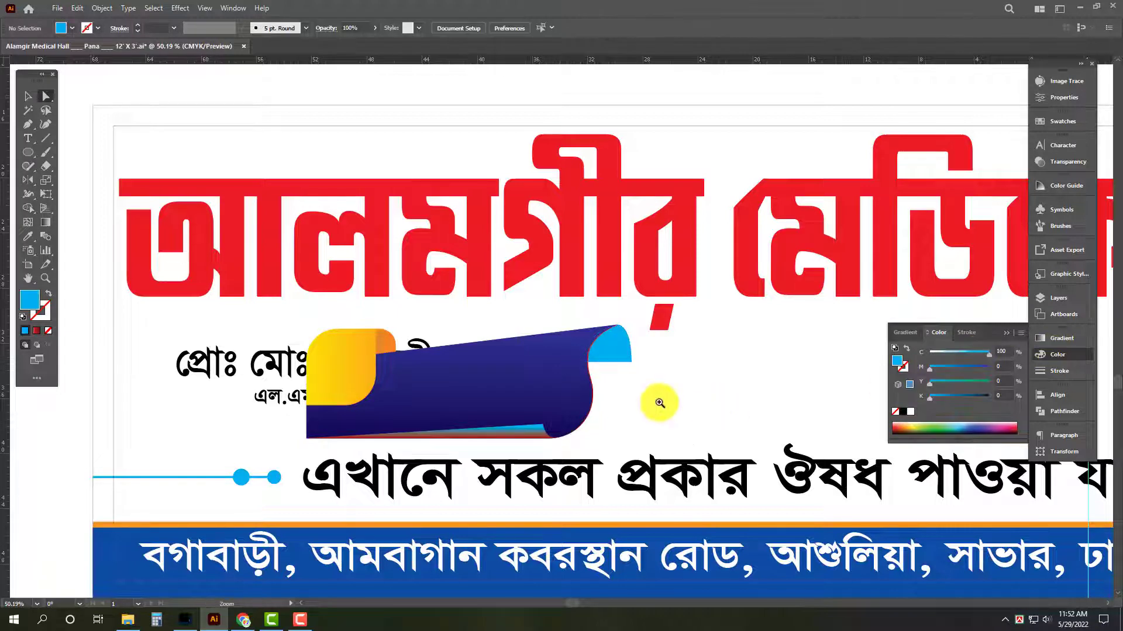
left_click(523, 440)
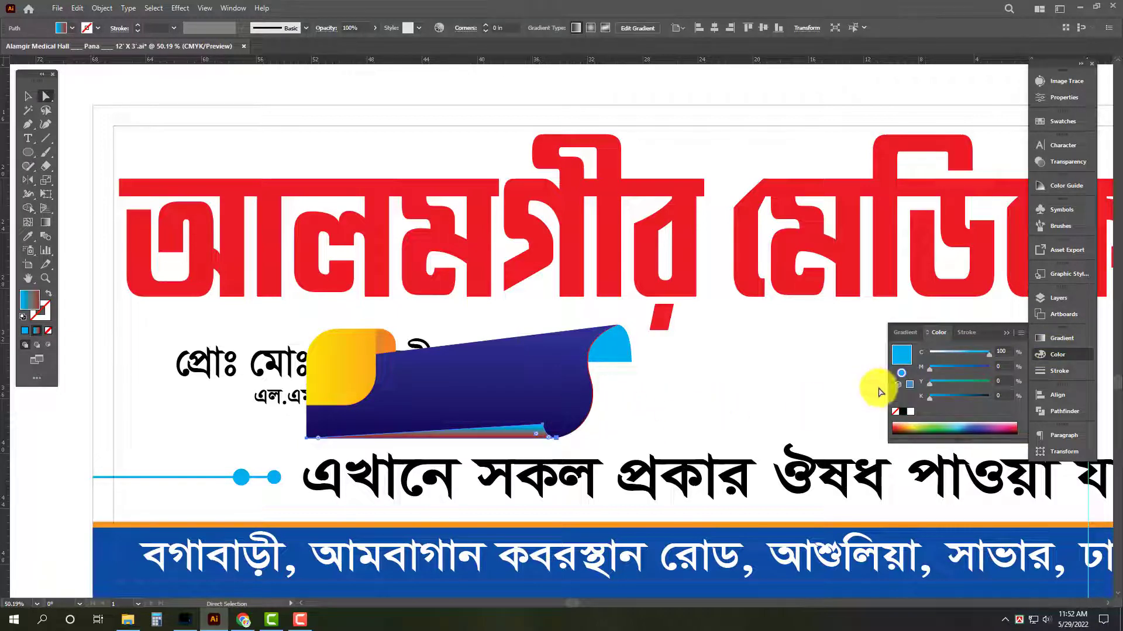
left_click(910, 411)
left_click(719, 420)
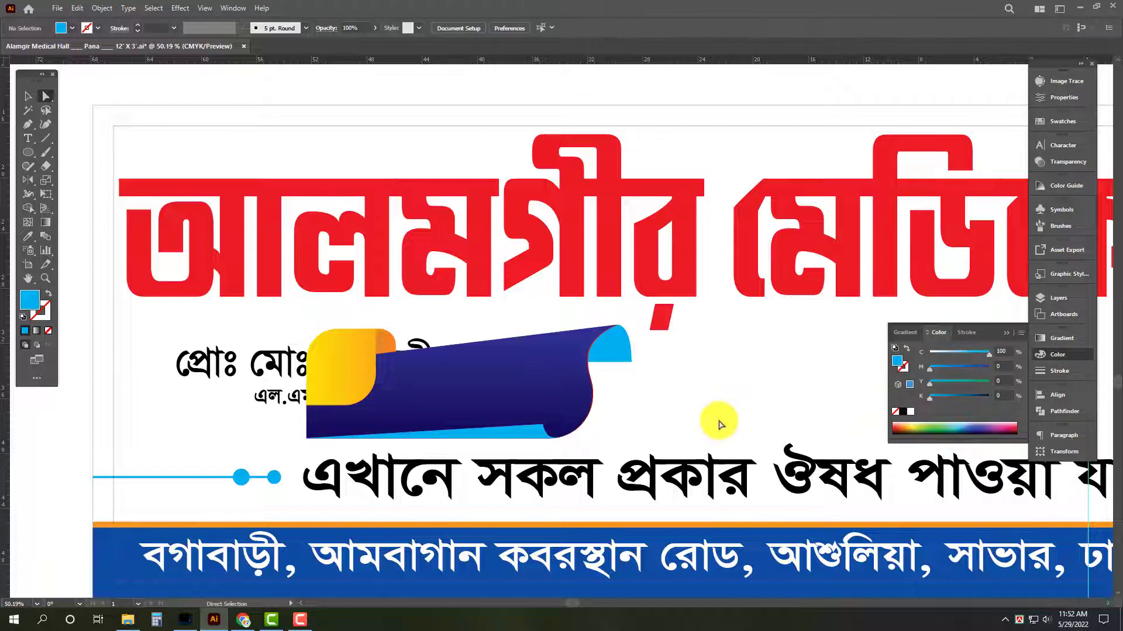
Recolour the thin red edge behind the main ribbon shape with solid cyan.
key("ctrl+space")
left_click_drag(593, 416, 651, 428)
key("a")
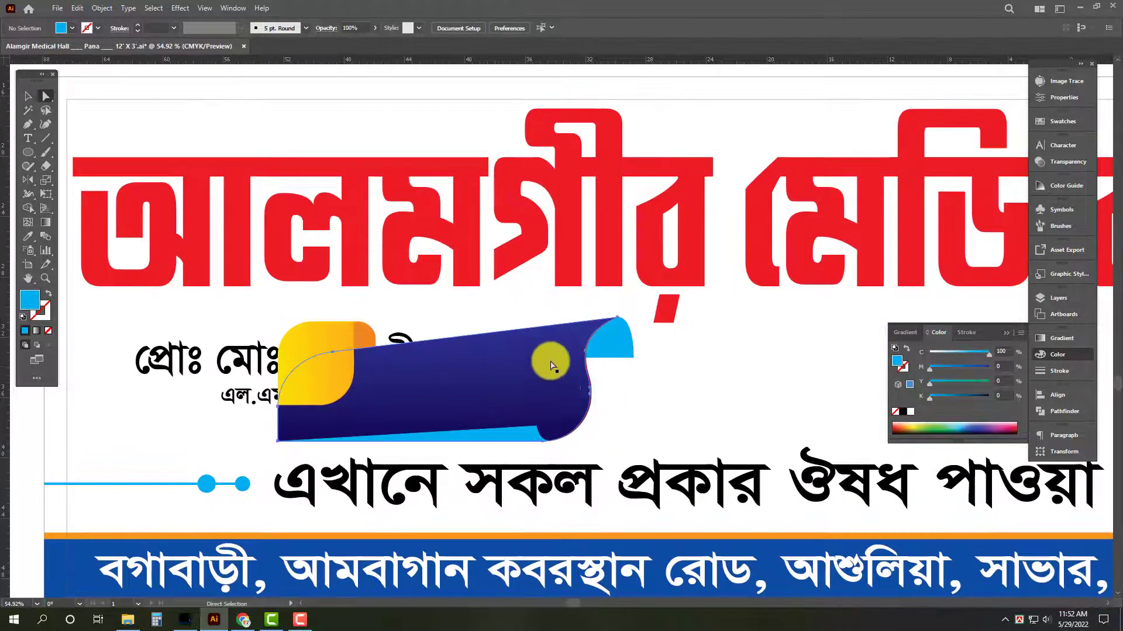
left_click(529, 364)
left_click(668, 382)
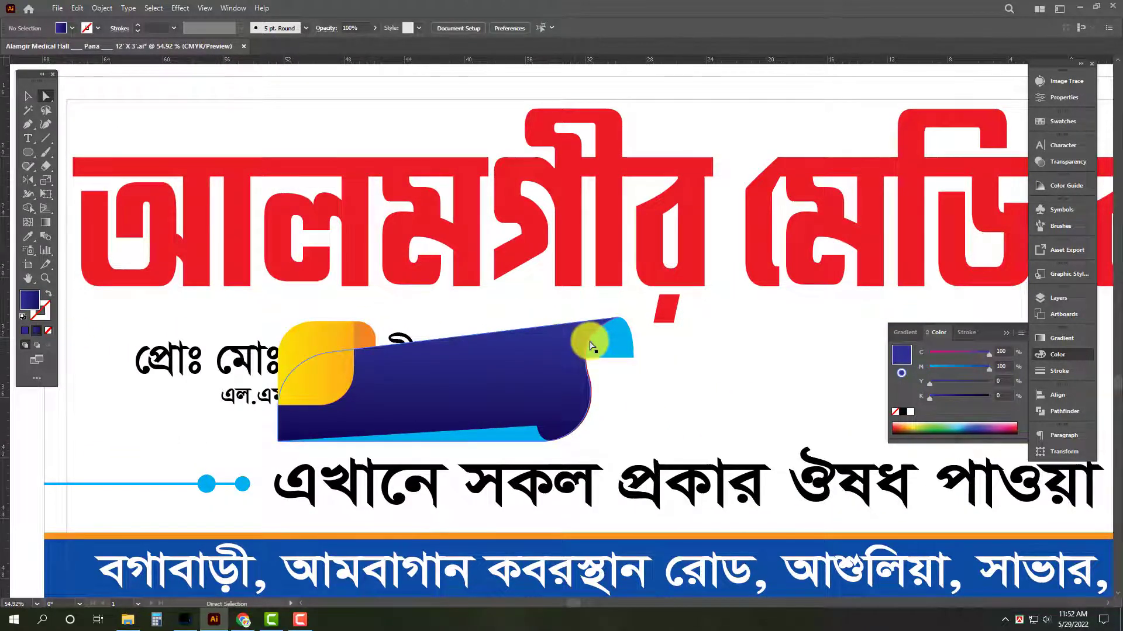
left_click_drag(589, 342, 951, 436)
key("ctrl+z")
key("ctrl+space")
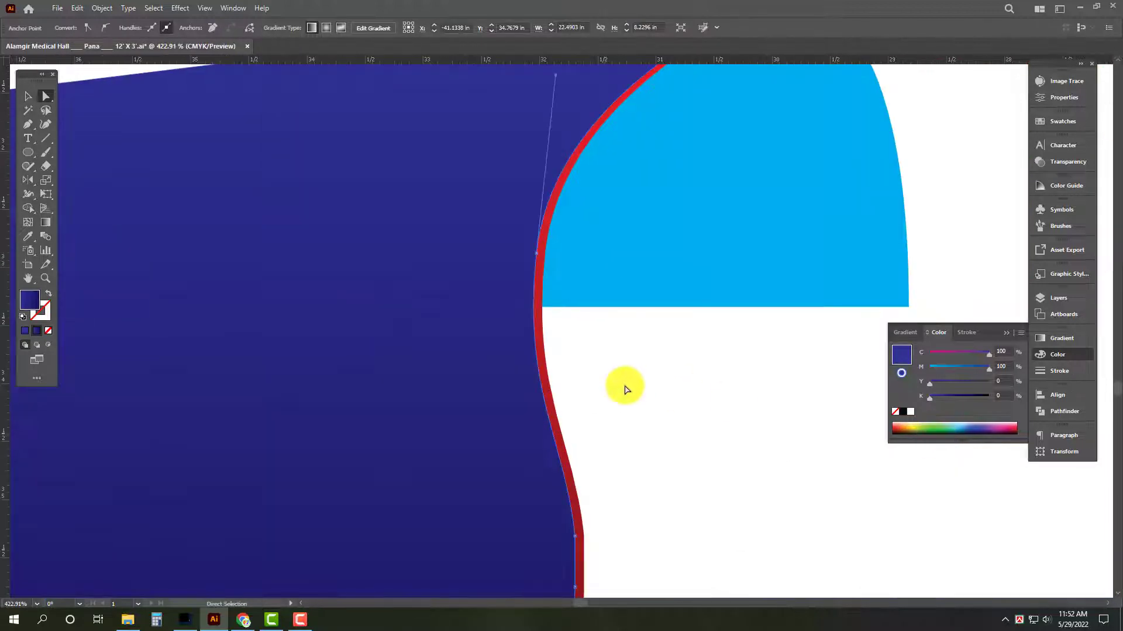
left_click(544, 300)
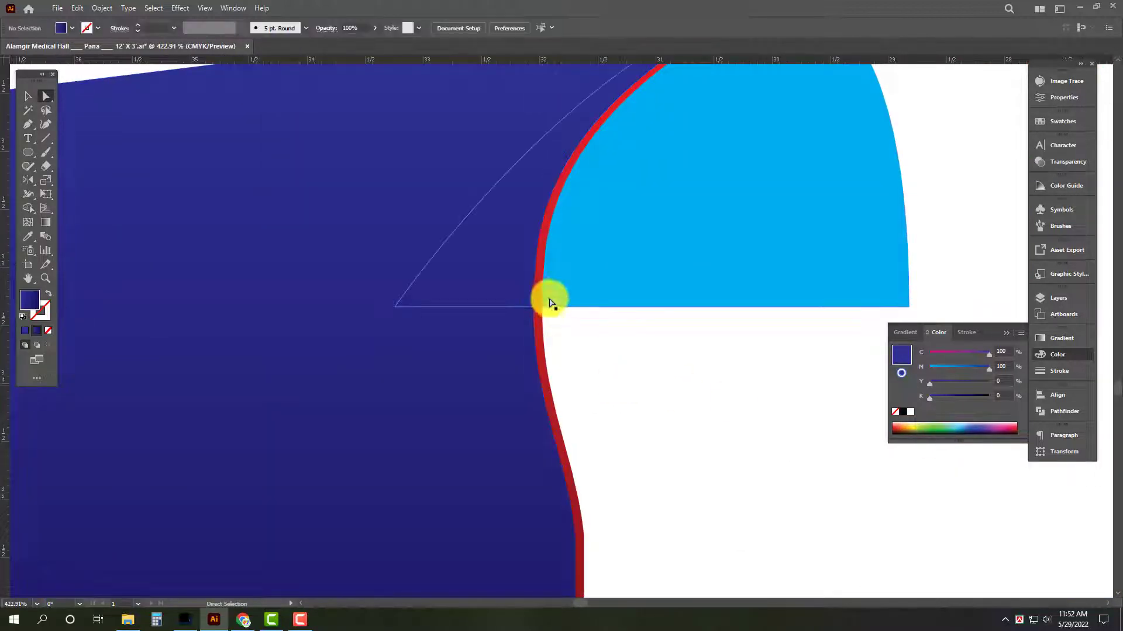
left_click(910, 412)
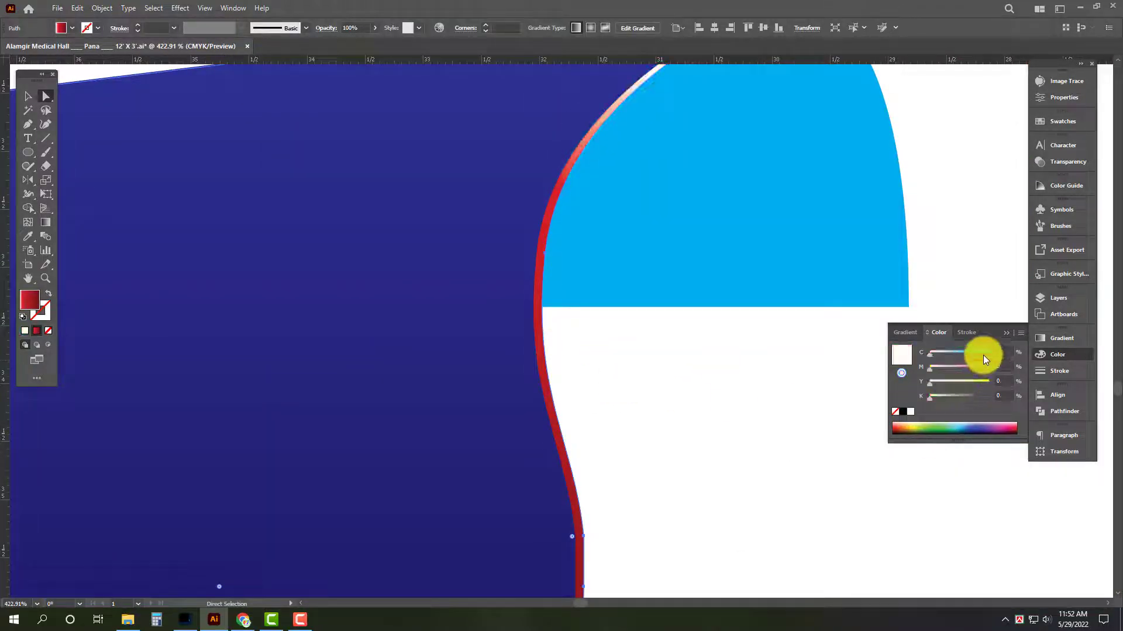
left_click(47, 331)
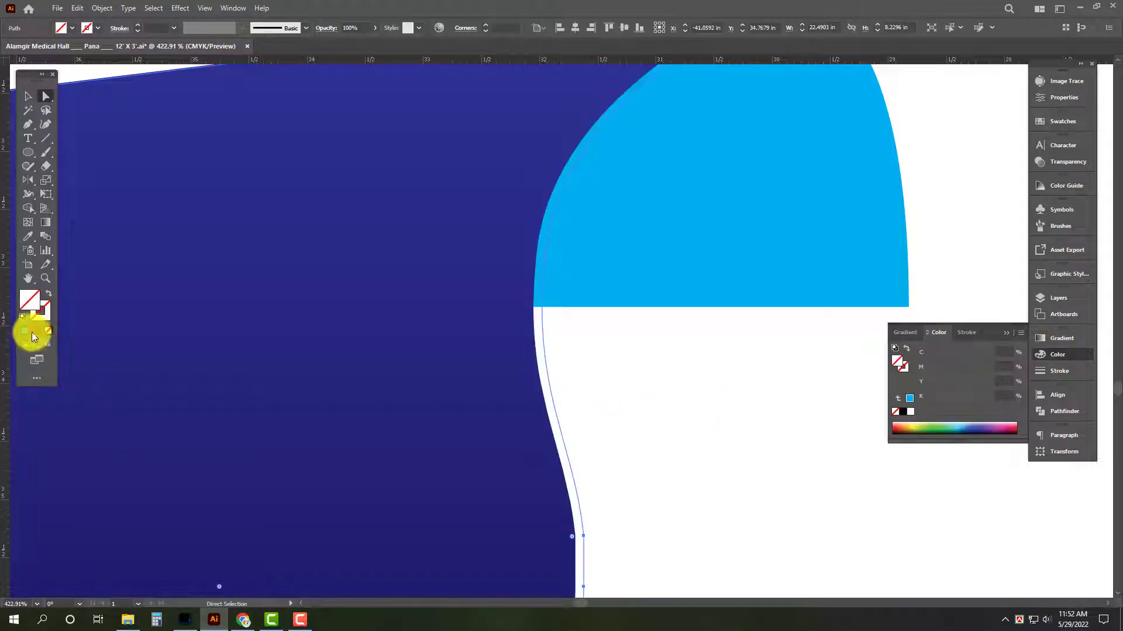
left_click(30, 331)
left_click(751, 375)
Send the recoloured ribbon to the back, behind the proprietor details.
scroll(744, 374, "down", 5)
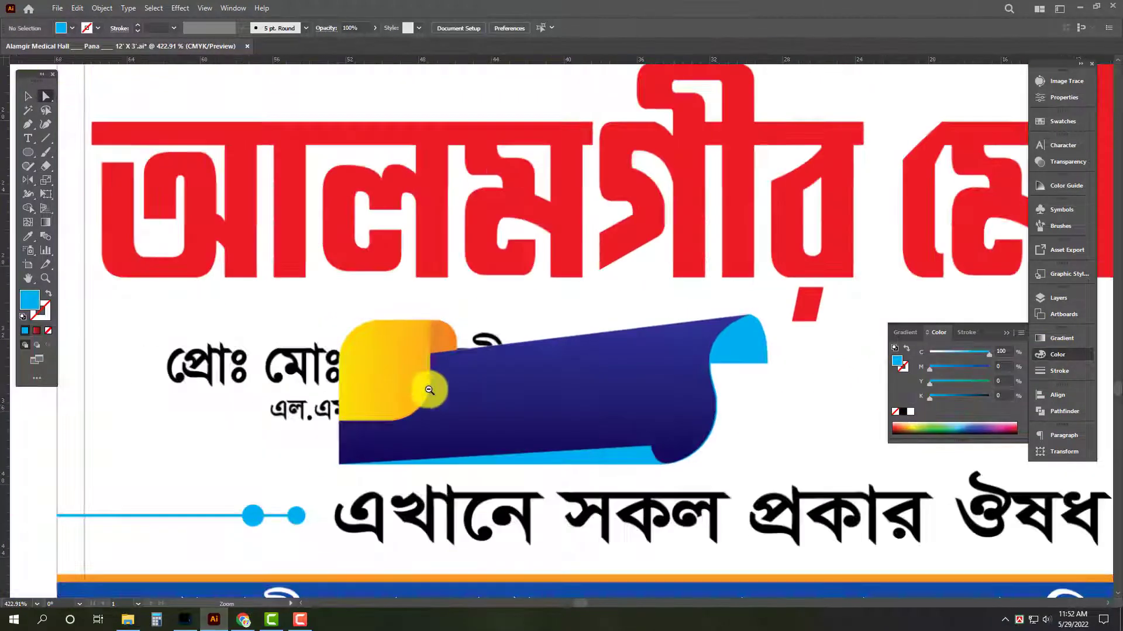
key("v")
left_click(304, 379)
left_click(677, 443)
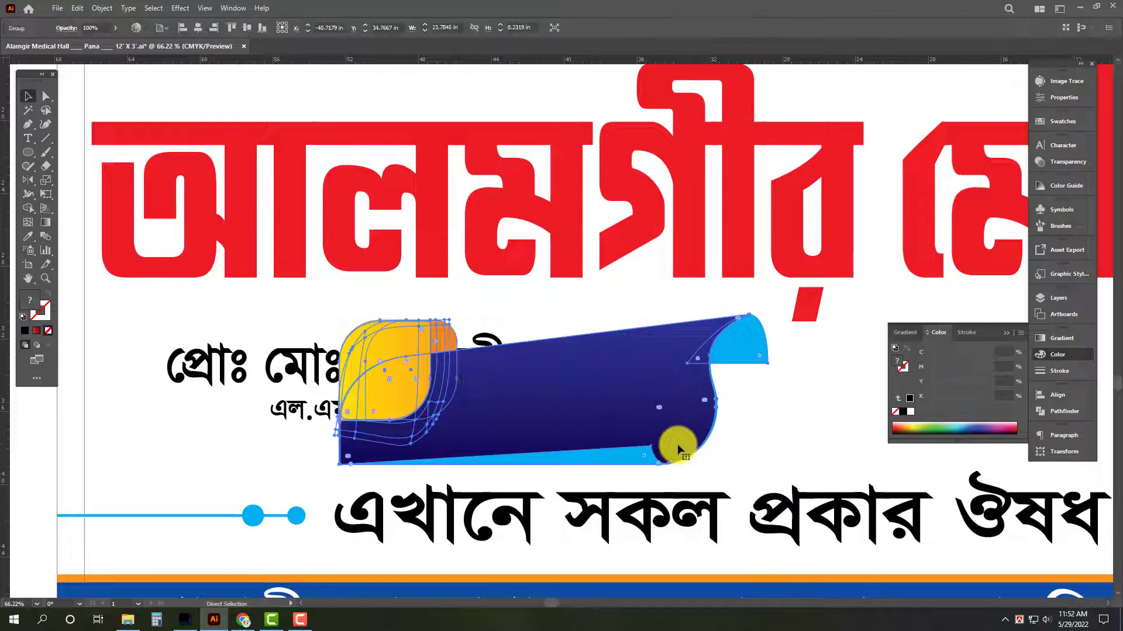
key("ctrl+shift+bracketleft")
Scale down the three lines of proprietor details proportionally and place them over the ribbon.
left_click(251, 389)
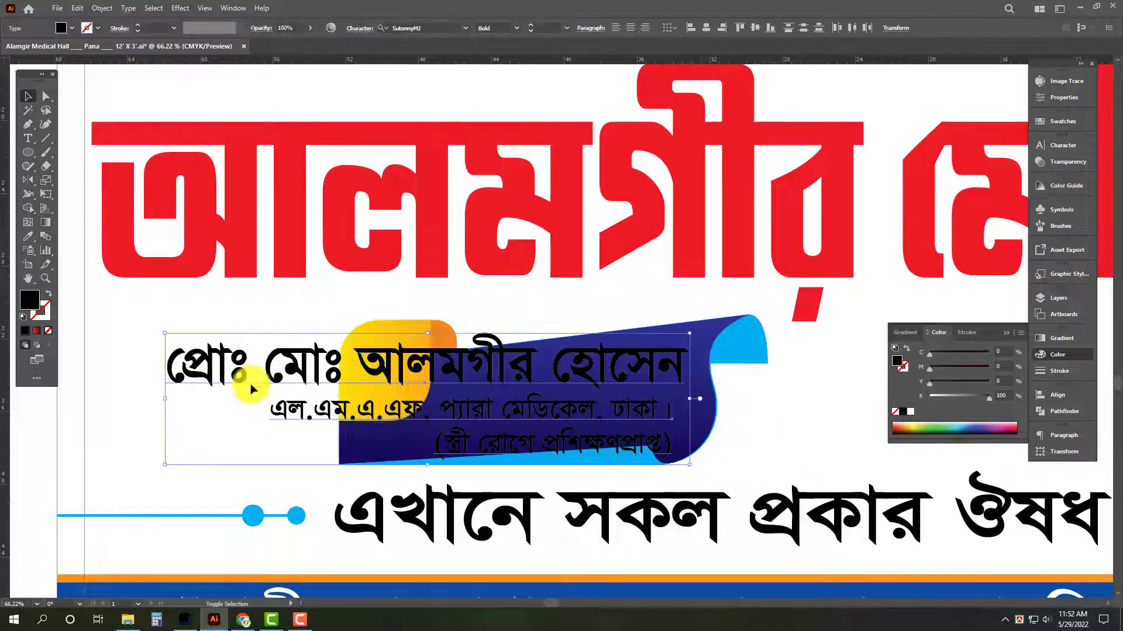
left_click_drag(184, 404, 368, 398)
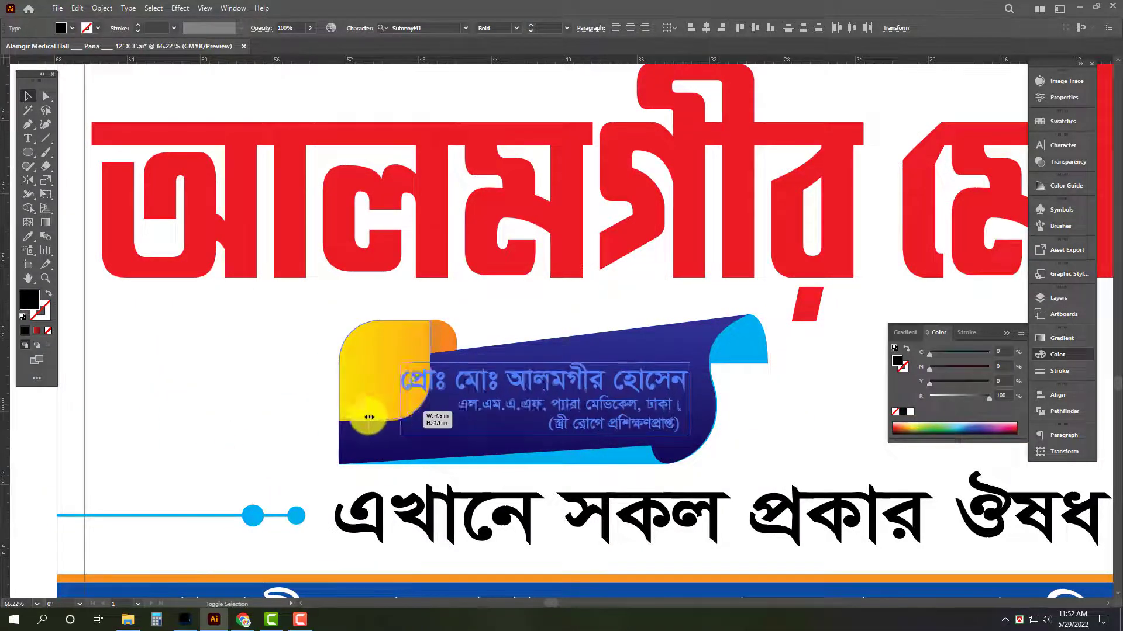
left_click(601, 457)
Widen the gap after প্রোঃ in the proprietor line and resize that line to fit the ribbon.
key("t")
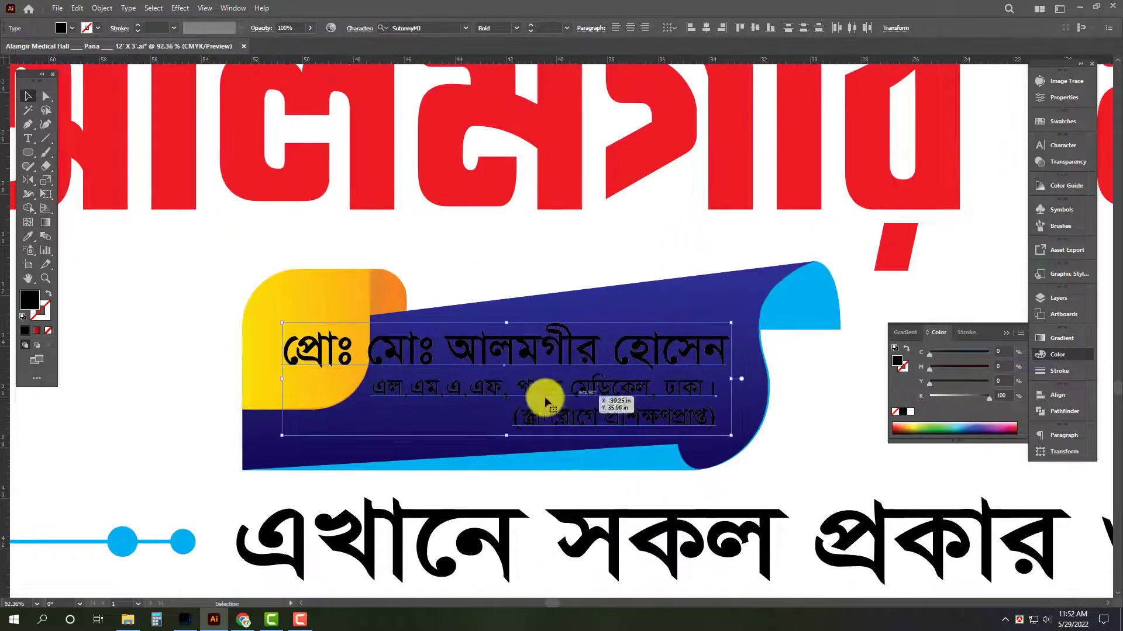
left_click(433, 381)
key("Escape")
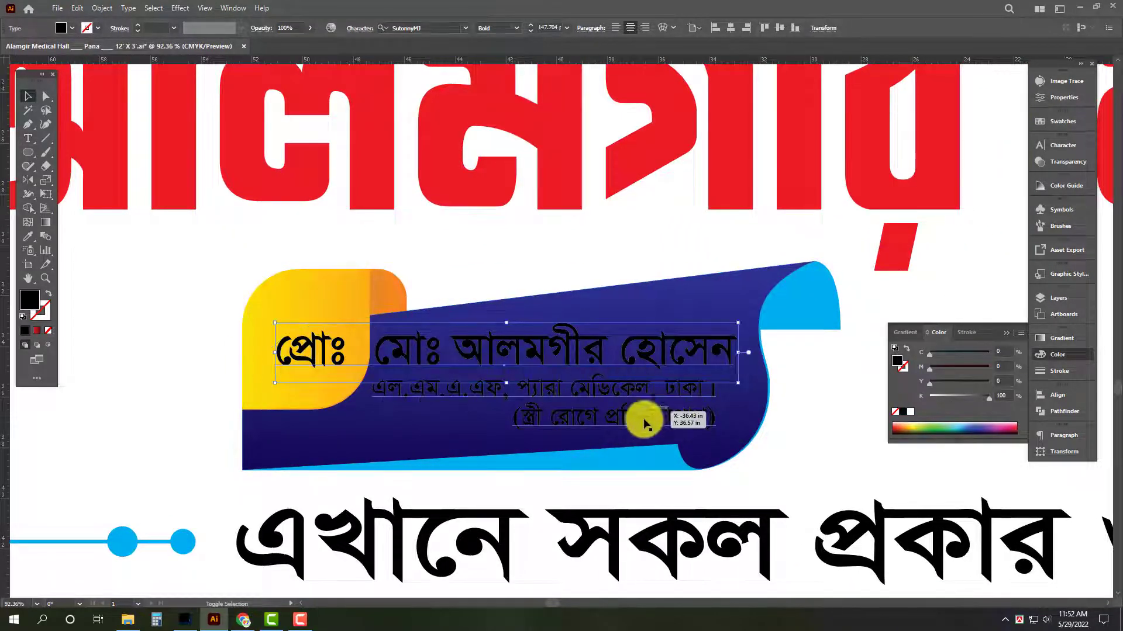
left_click(281, 377, "shift")
left_click_drag(275, 379, 282, 379)
Fill the proprietor details on the ribbon with white.
left_click(910, 412)
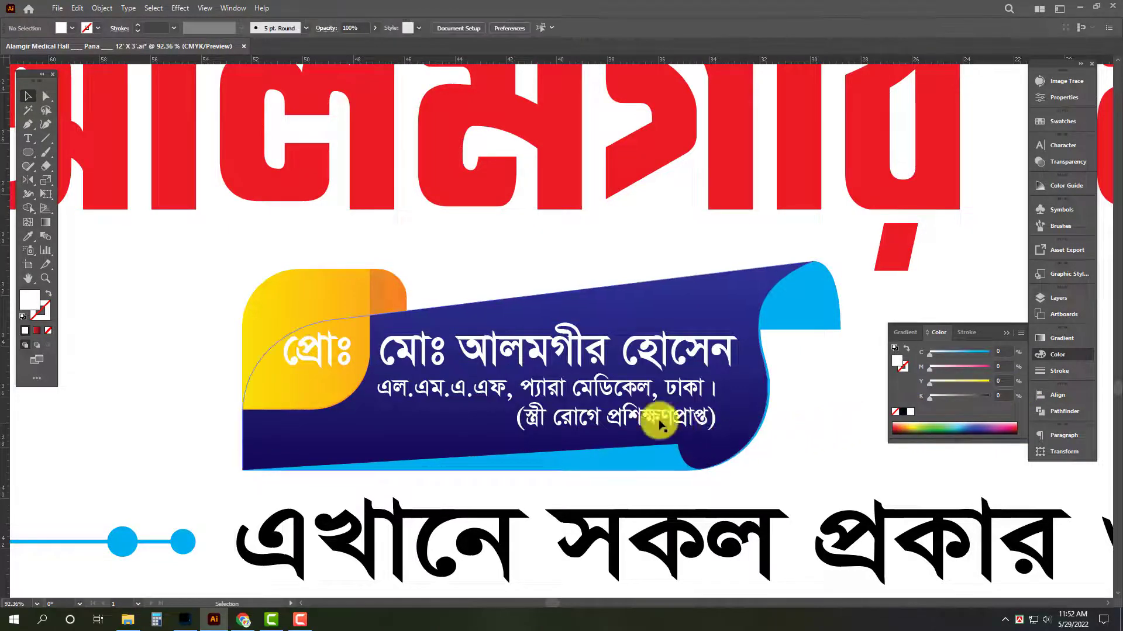
left_click(643, 364)
left_click_drag(615, 353, 386, 364)
Hide the panels and move the visiting-hours line from below the signboard into the space beside the ribbon.
key("Tab")
left_click_drag(799, 500, 759, 497)
left_click_drag(759, 497, 504, 436)
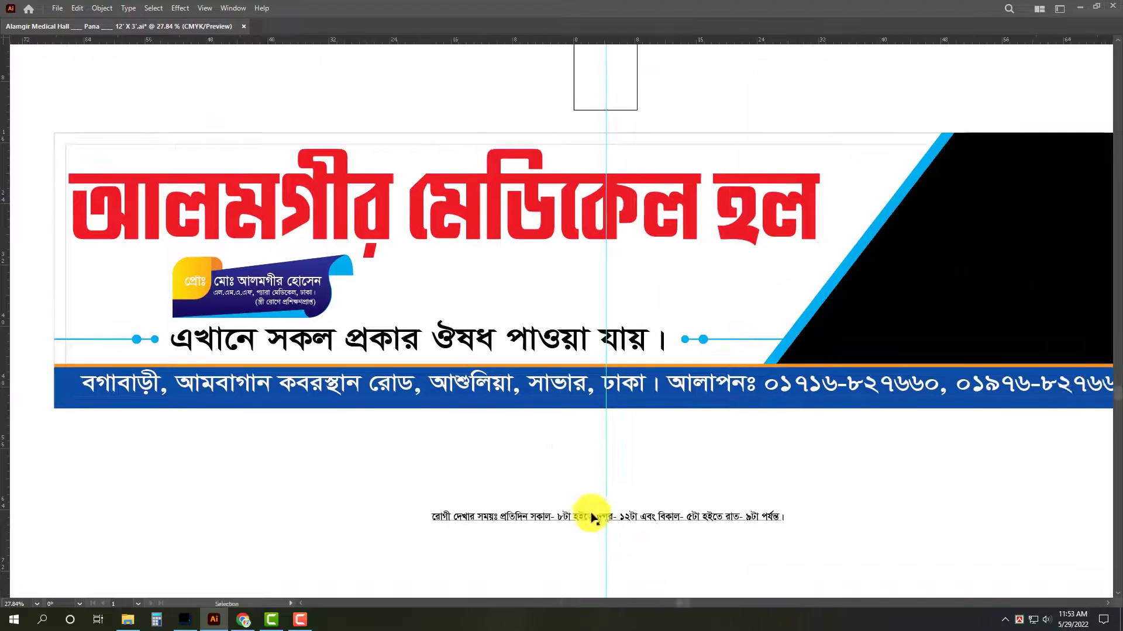
left_click_drag(594, 519, 540, 299)
left_click_drag(472, 307, 585, 375)
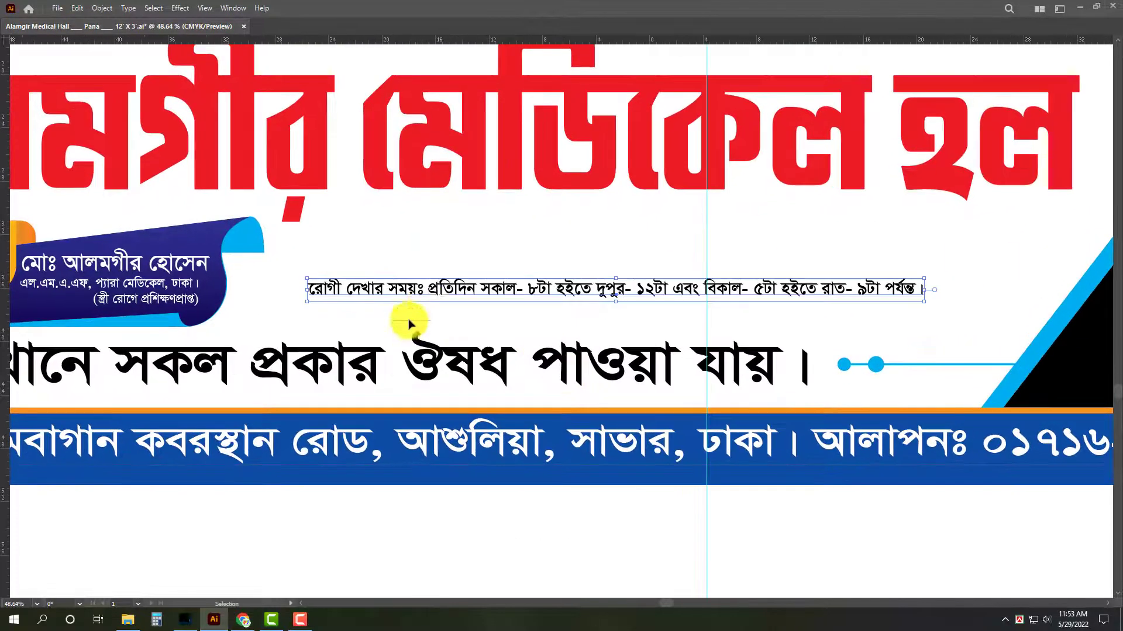
Break the visiting-hours text into two lines after রোগী দেখার সময়ঃ, leaving no stray characters before the first line.
double_click(428, 290)
key("Return")
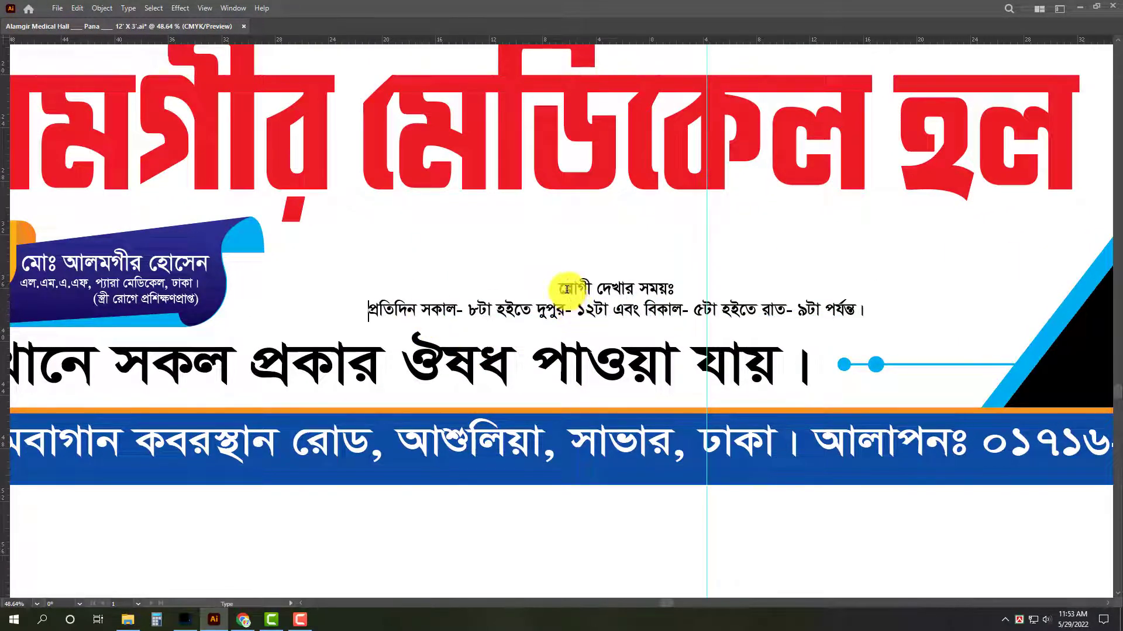
key("ctrl+alt+b")
type("ে প")
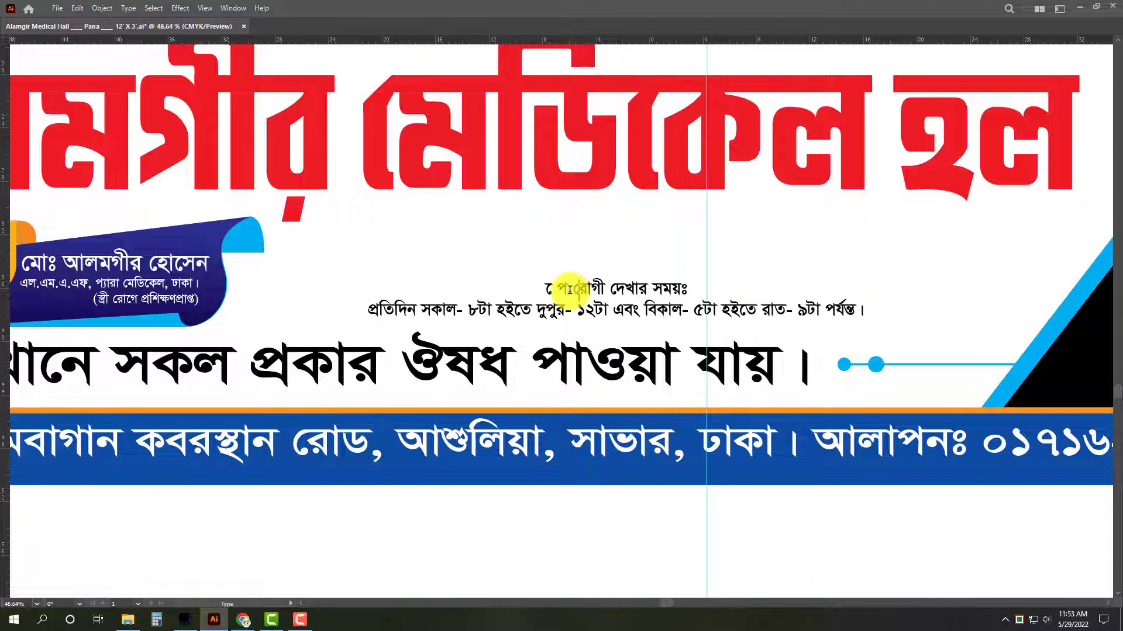
left_click_drag(574, 289, 451, 292)
key("BackSpace")
Underline the রোগী দেখার সময়ঃ line of the visiting-hours text.
triple_click(651, 287)
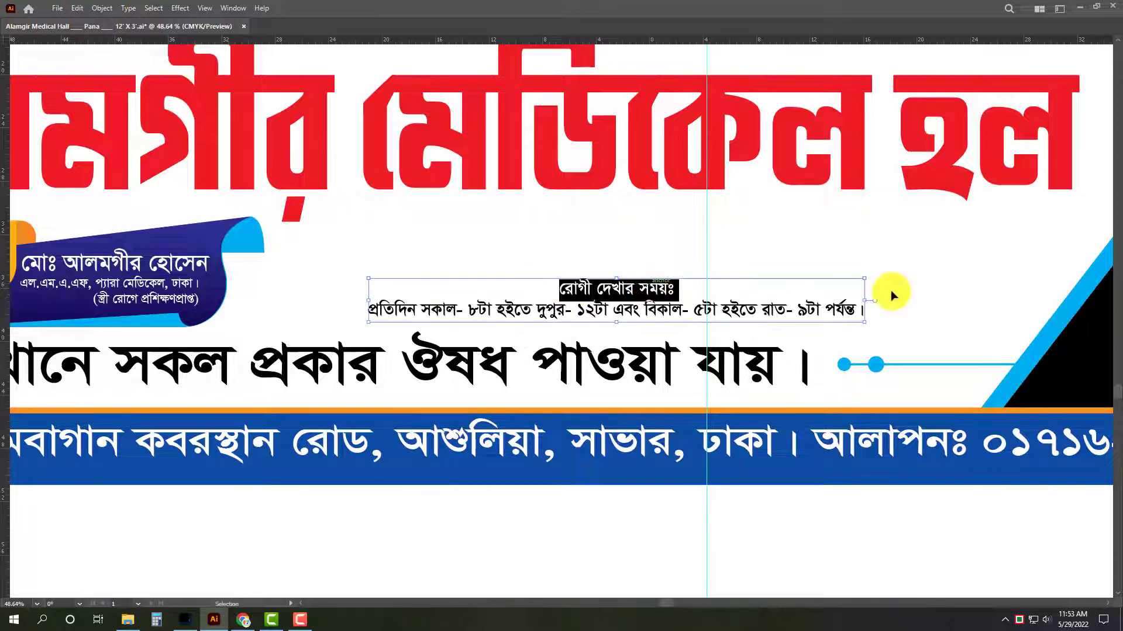
key("ctrl+t")
left_click(999, 196)
left_click(672, 306)
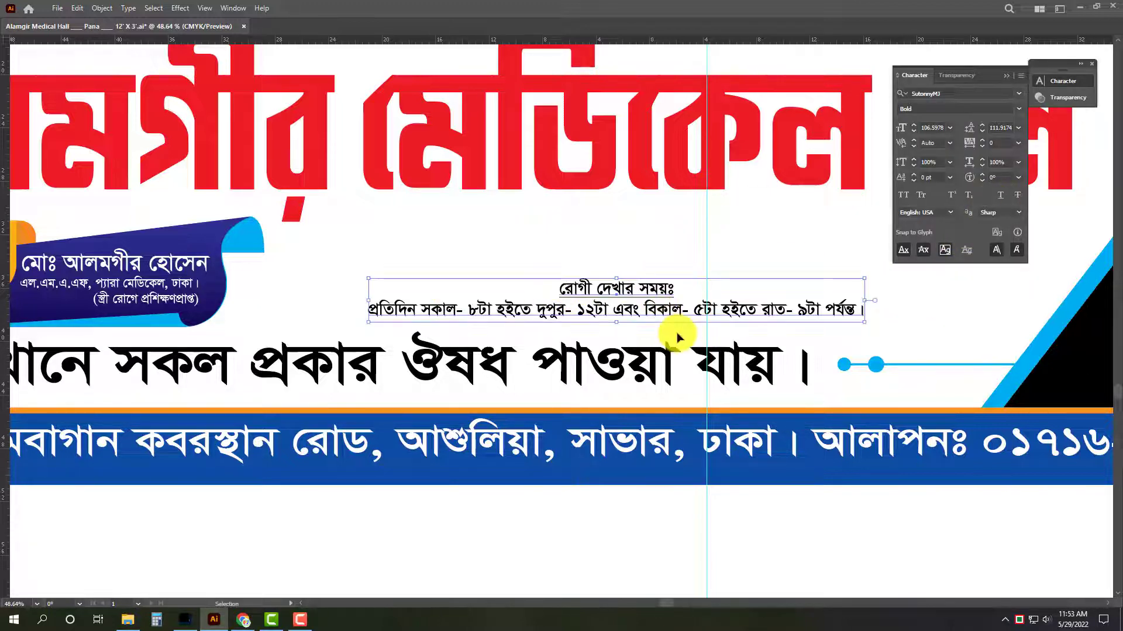
Increase the leading of the two-line visiting-hours text to 123.9174 pt.
key("alt+Down")
key("alt+Down")
key("alt+Down")
key("Tab")
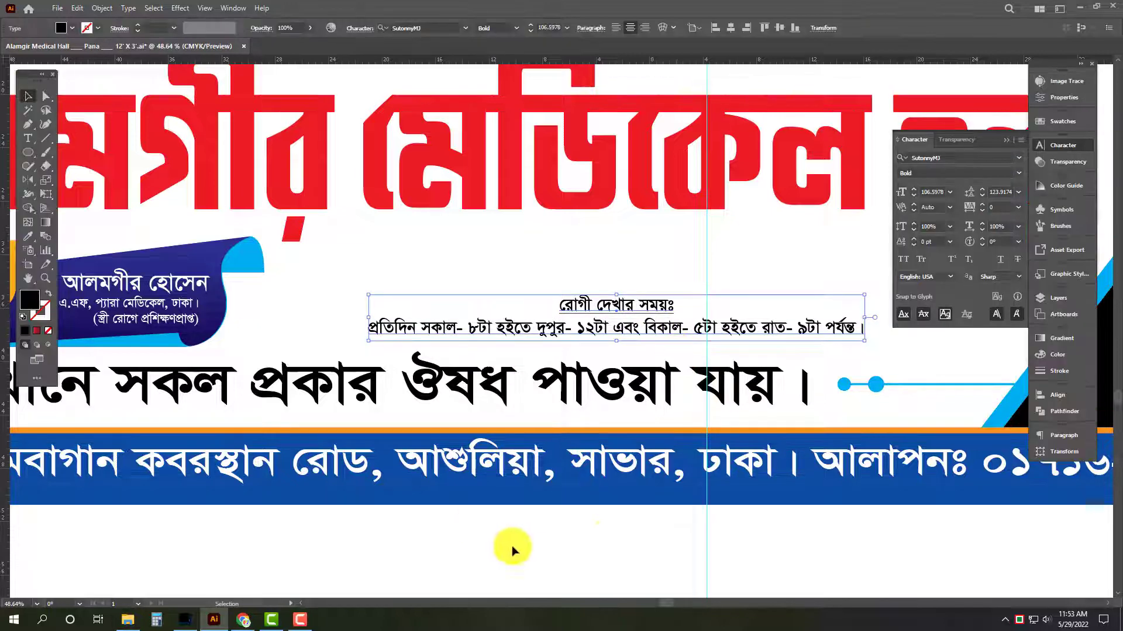
left_click(512, 551)
Position the visiting-hours text beside the ribbon and enlarge it to about 133 pt.
key("a")
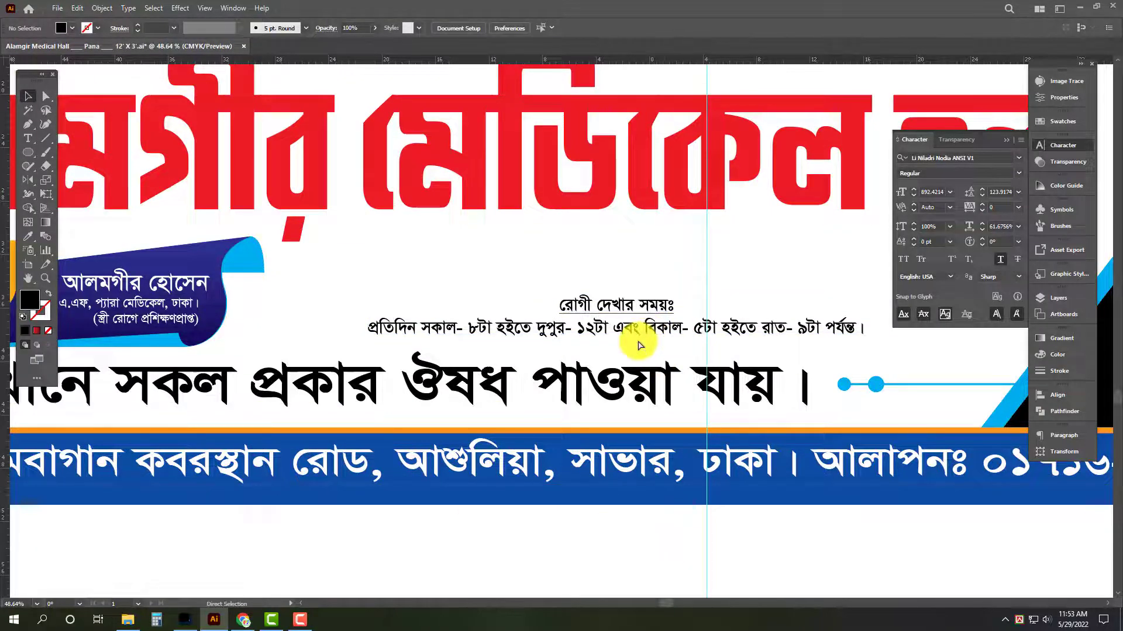
left_click_drag(672, 327, 571, 303)
key("Tab")
left_click_drag(728, 303, 753, 301)
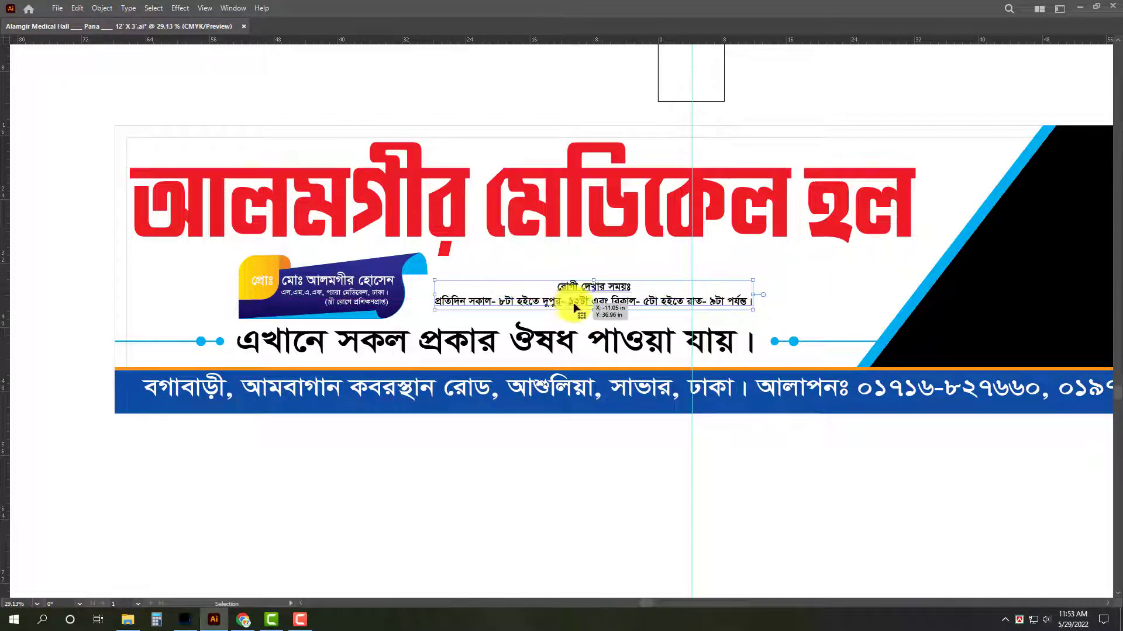
scroll(632, 300, "up", 1)
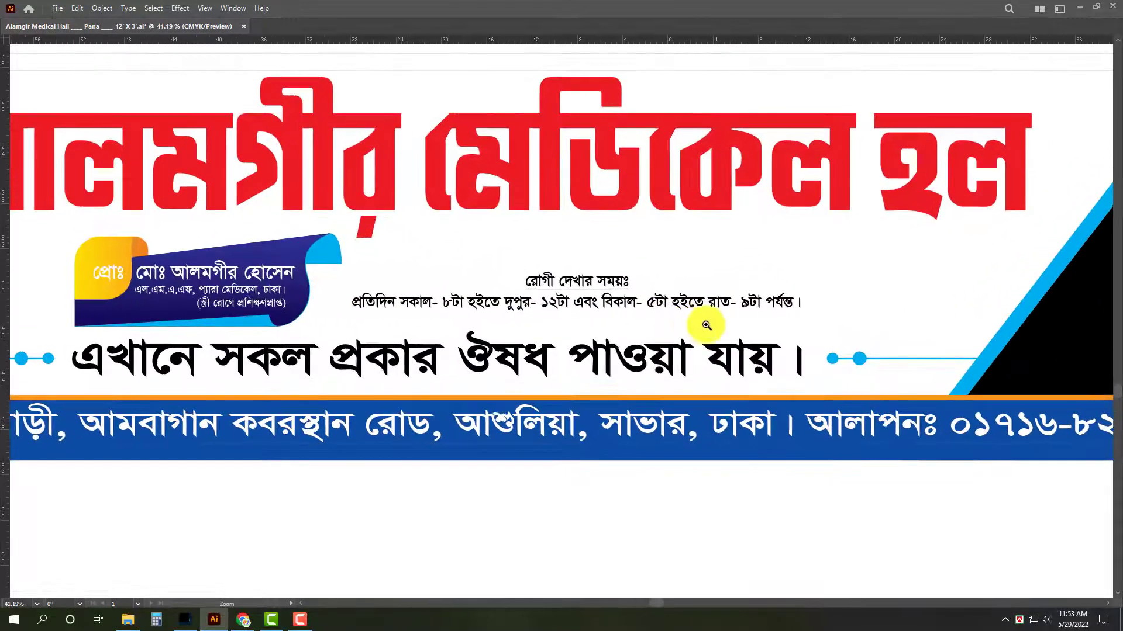
left_click_drag(811, 292, 876, 293)
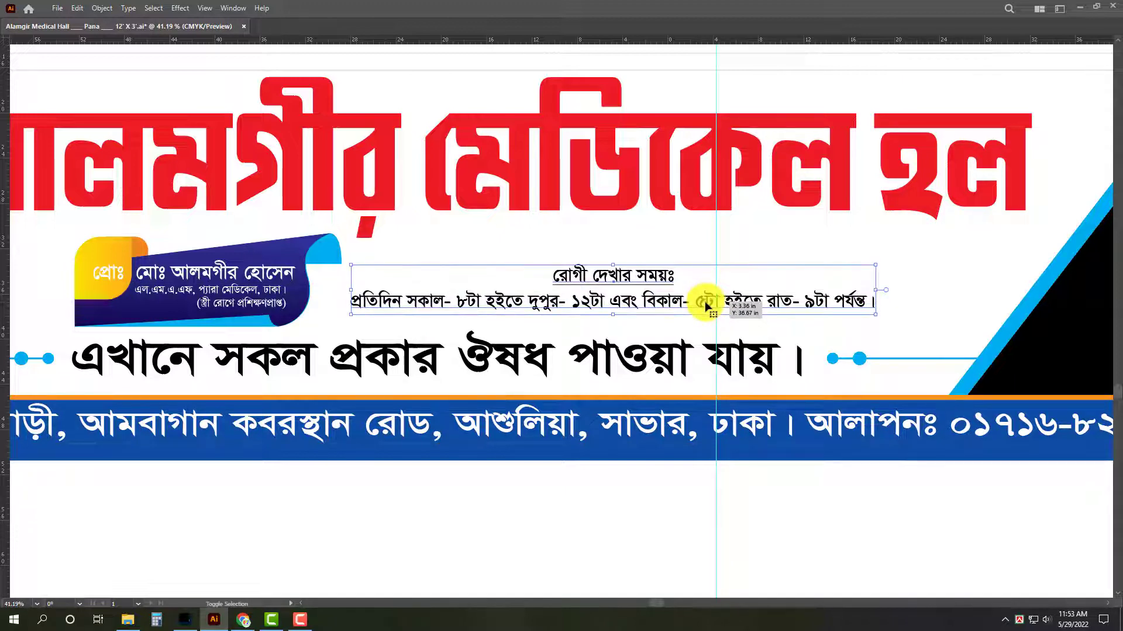
Fill the visiting-hours text with green, C 100, M 30, Y 100, K 0.
key("Tab")
left_click(1059, 355)
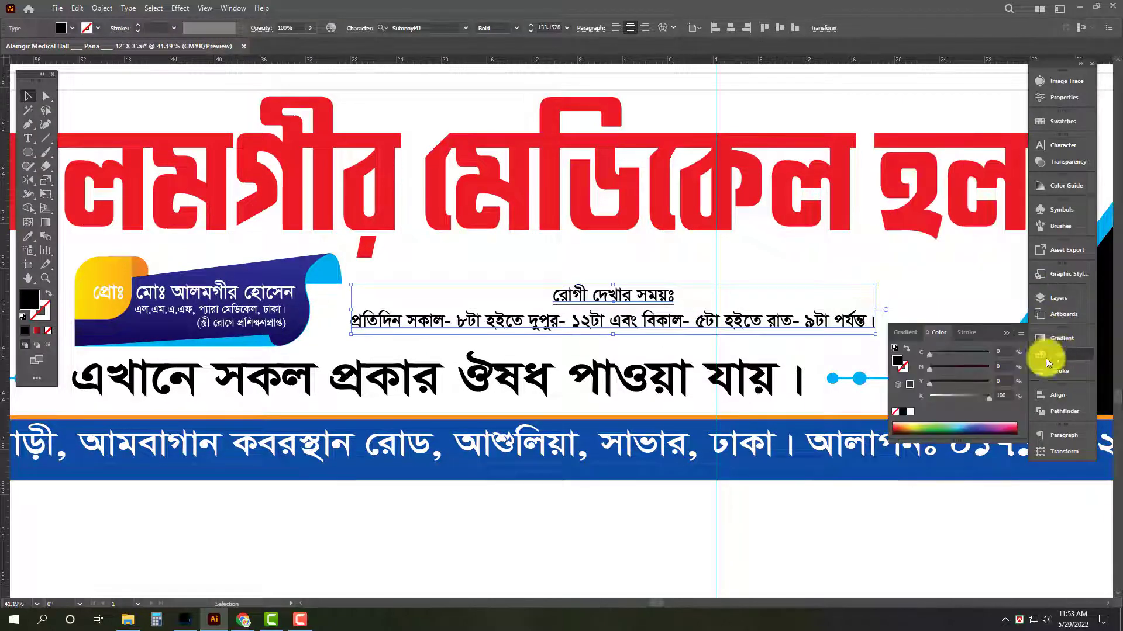
type("100")
key("Tab")
type("30")
key("Tab")
type("100")
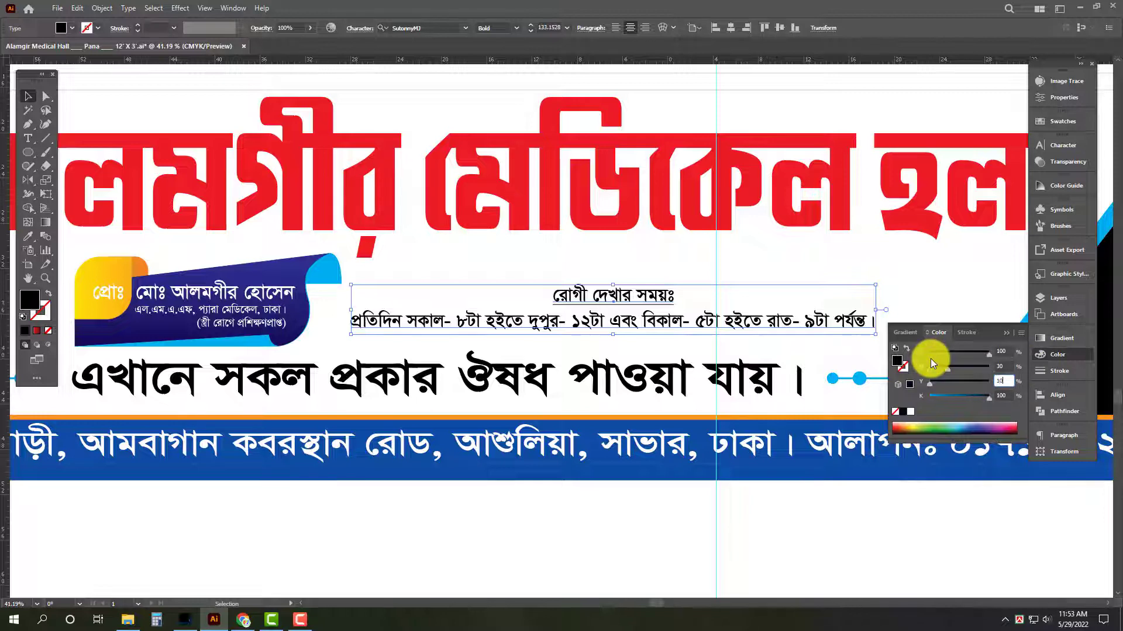
key("Tab")
type("0")
key("Return")
key("Tab")
left_click(714, 524)
Switch to File Explorer and open the Medical folder on the All Design (G:) drive.
left_click_drag(635, 514, 503, 509)
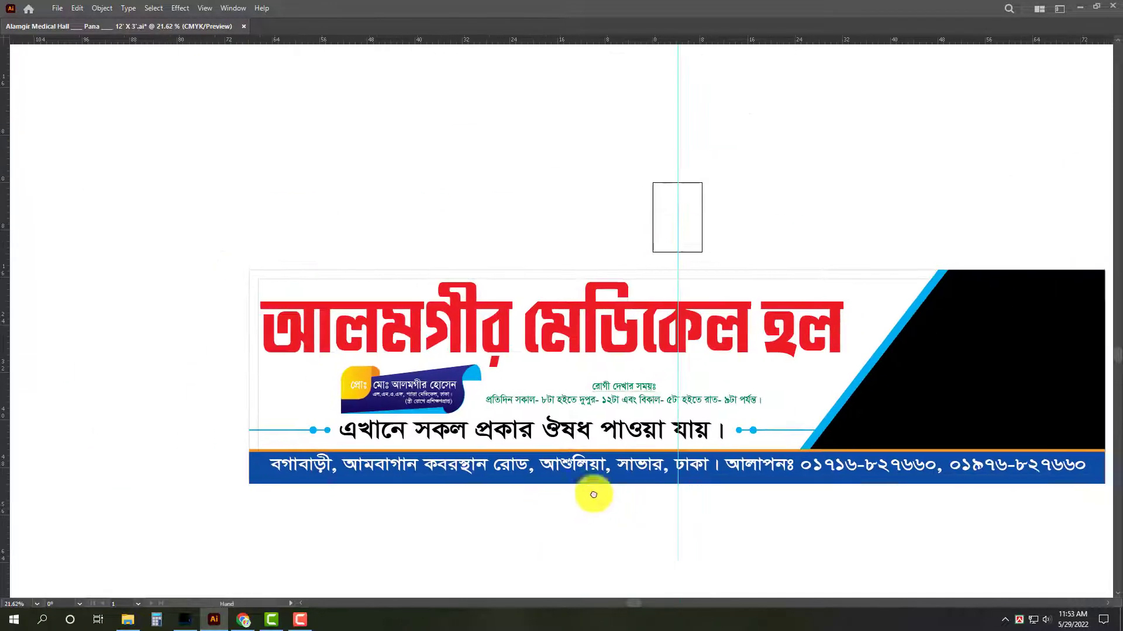
left_click_drag(678, 537, 565, 497)
key("a")
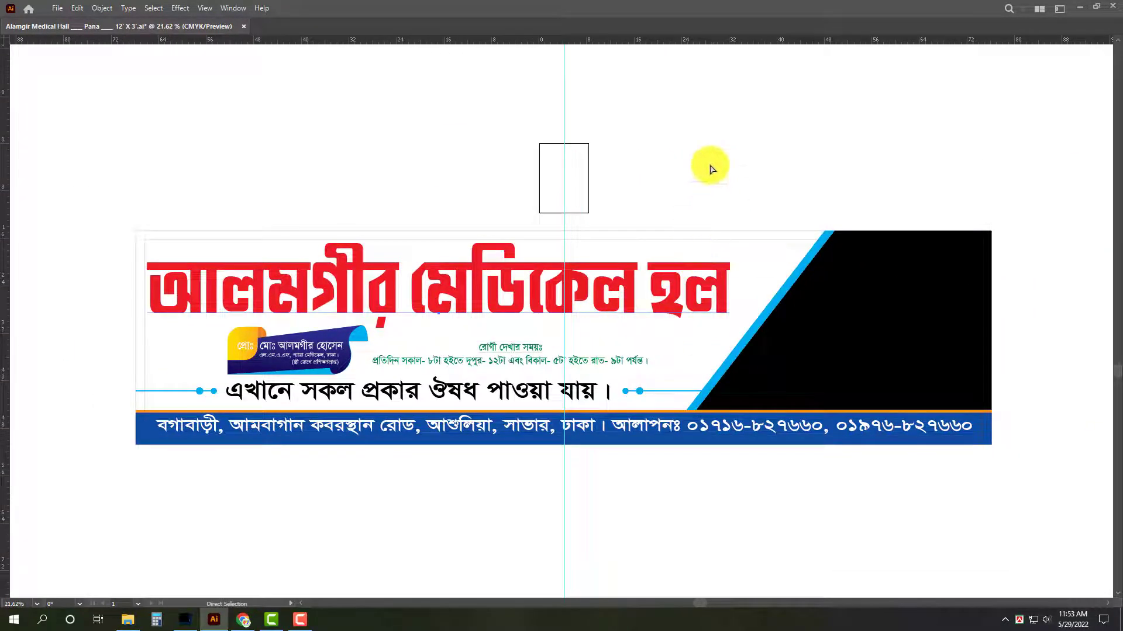
left_click(125, 621)
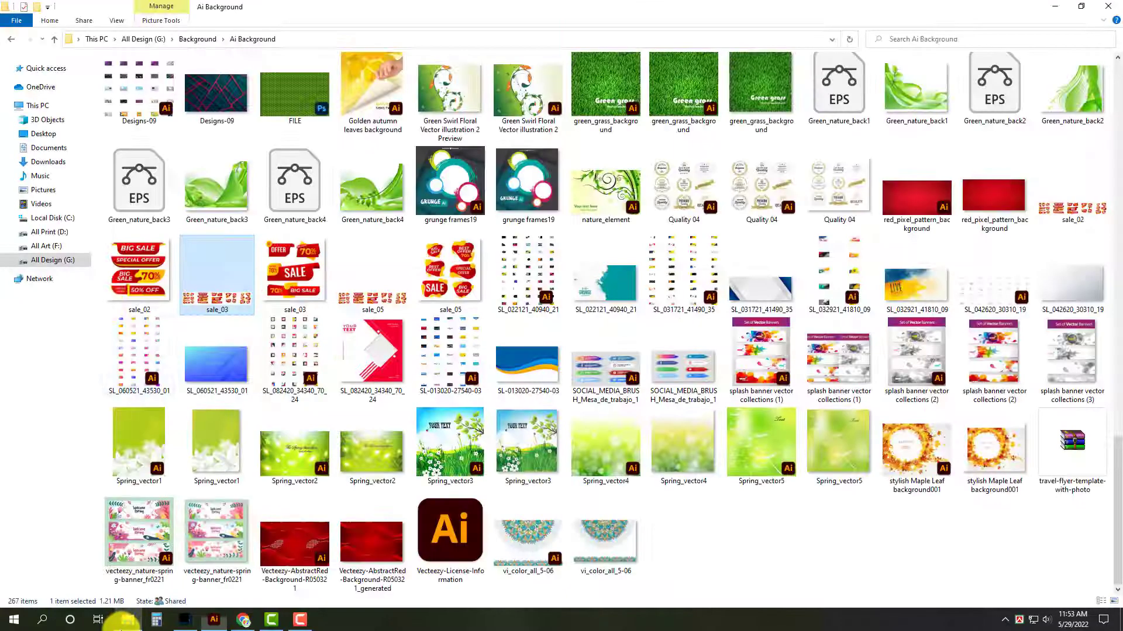
left_click(64, 261)
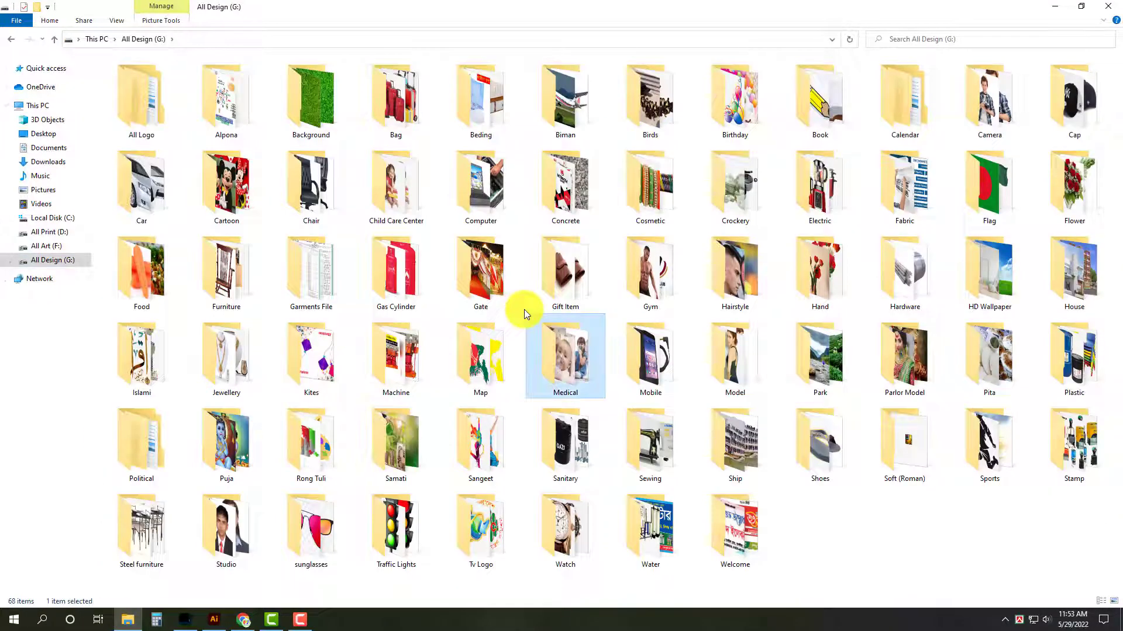
double_click(524, 311)
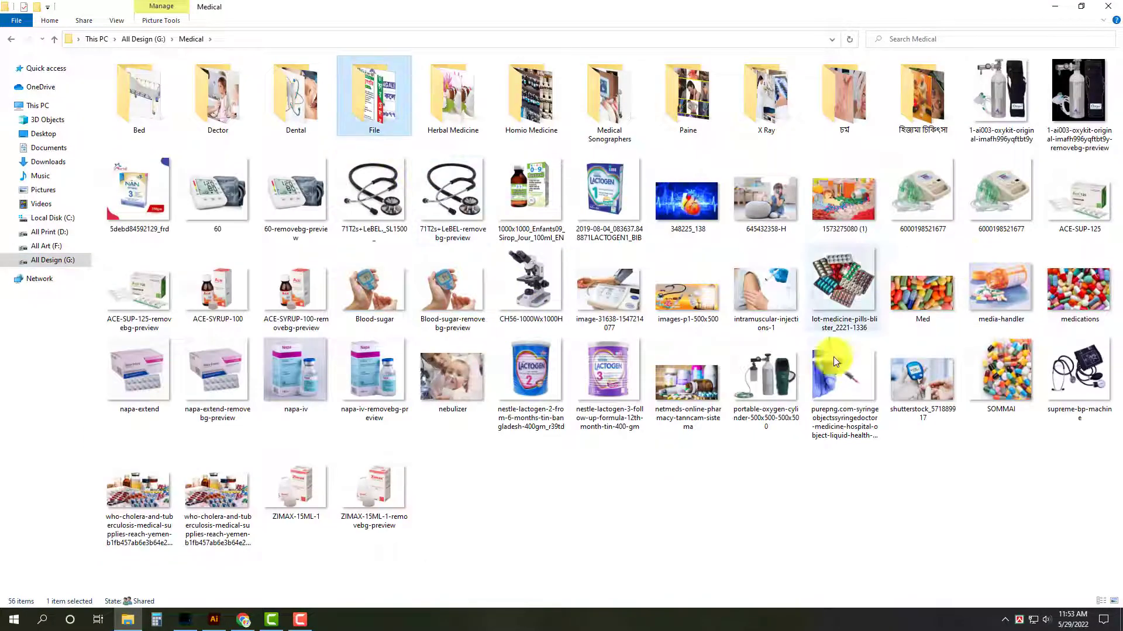
Place the SOMMAI pill image over the signboard's black slanted panel in Illustrator and embed it.
left_click_drag(1001, 369, 926, 410)
left_click_drag(879, 369, 994, 345)
left_click_drag(935, 368, 720, 390)
left_click_drag(730, 353, 760, 311)
key("Tab")
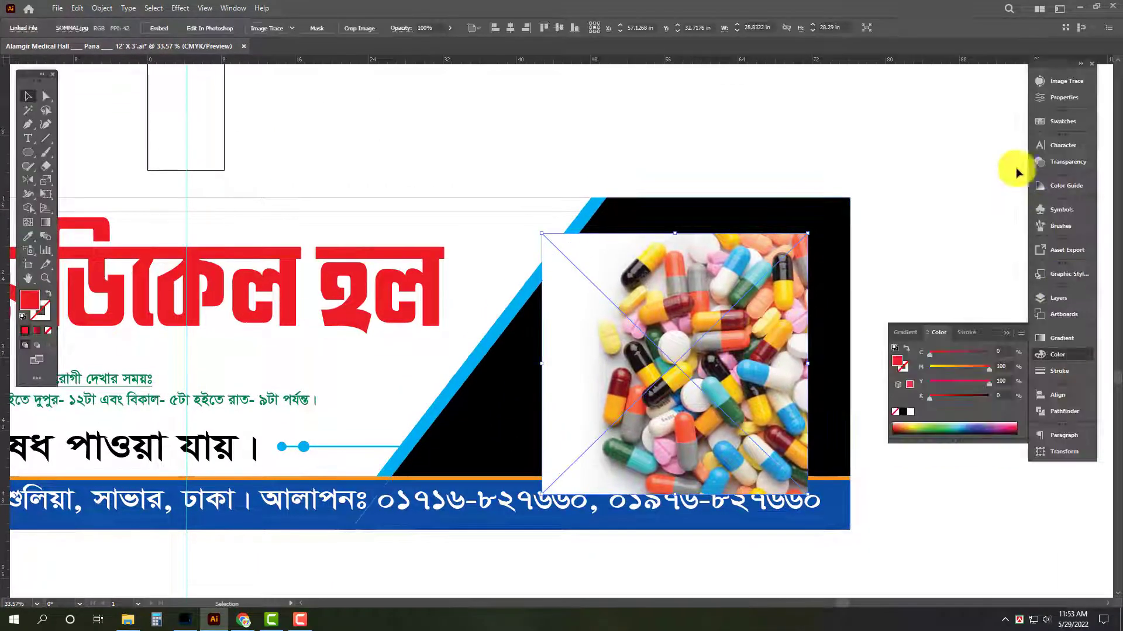
left_click(1063, 97)
left_click(924, 374)
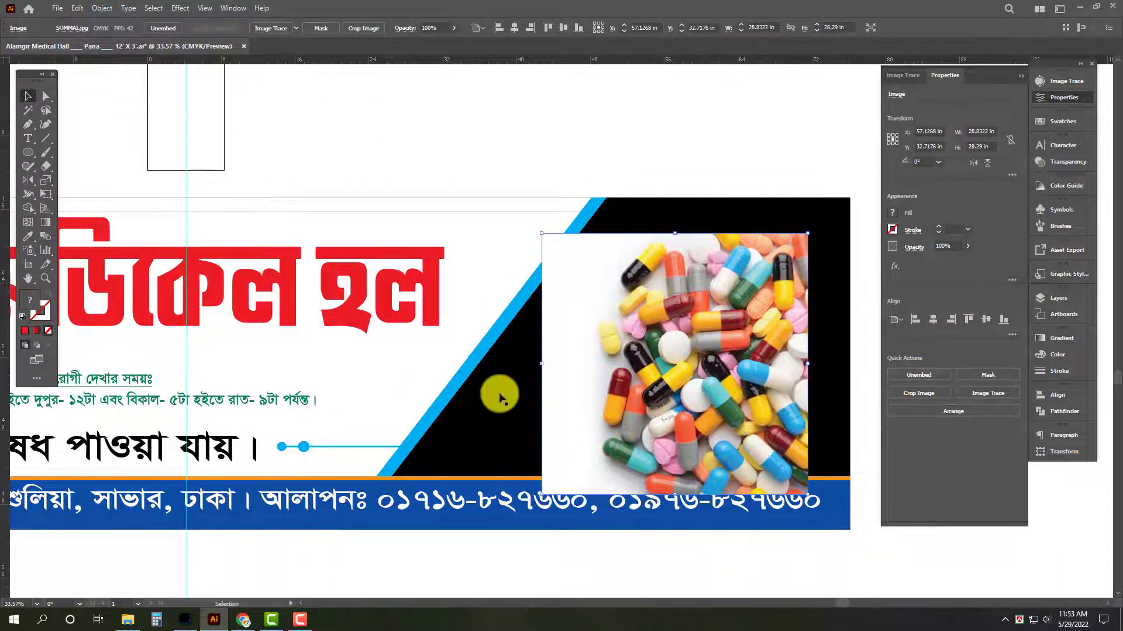
Align the pill image to the black panel's right and top edges and enlarge it to about 31.5 in wide, reaching the address band.
left_click(497, 395, "shift")
left_click_drag(722, 407, 579, 405)
left_click(1064, 397)
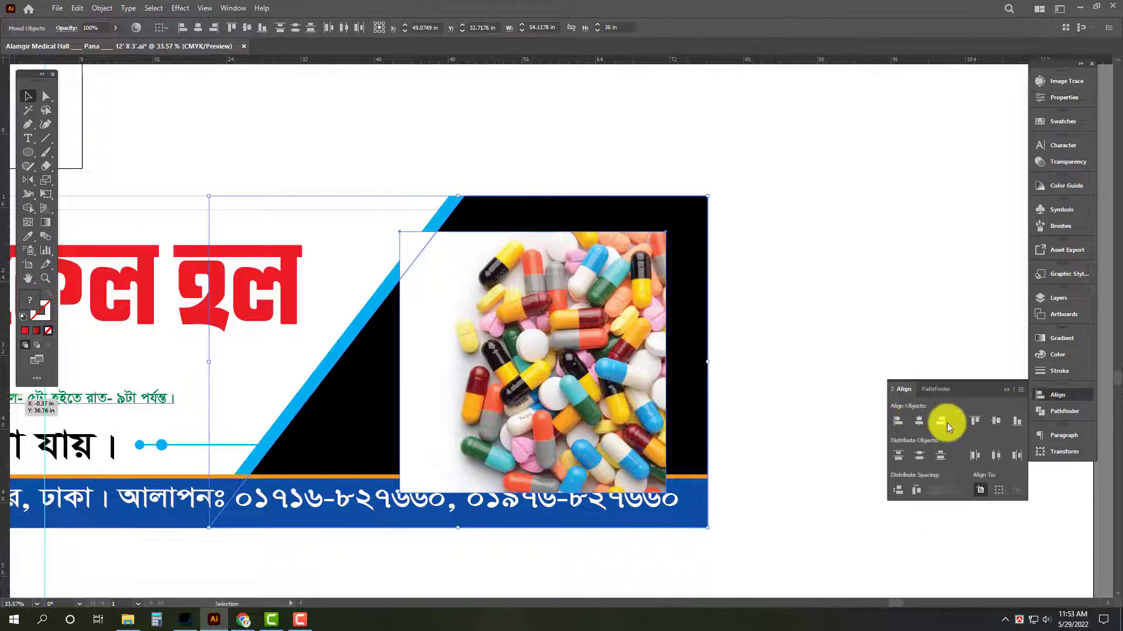
left_click(941, 421)
left_click(994, 422)
left_click(975, 419)
left_click(459, 444)
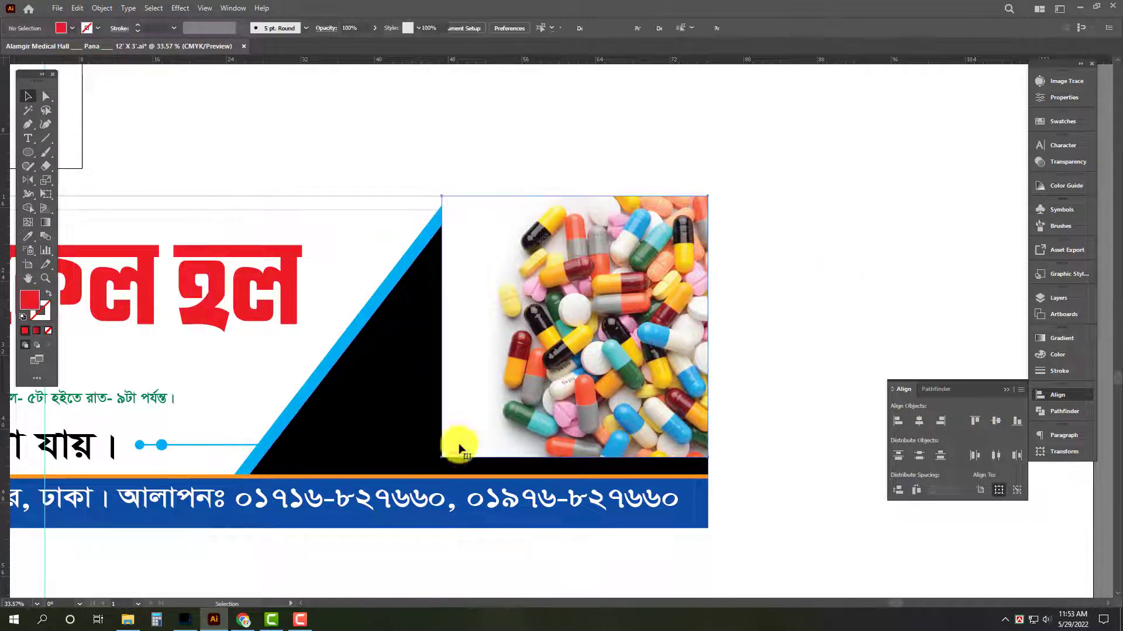
left_click_drag(441, 456, 397, 480)
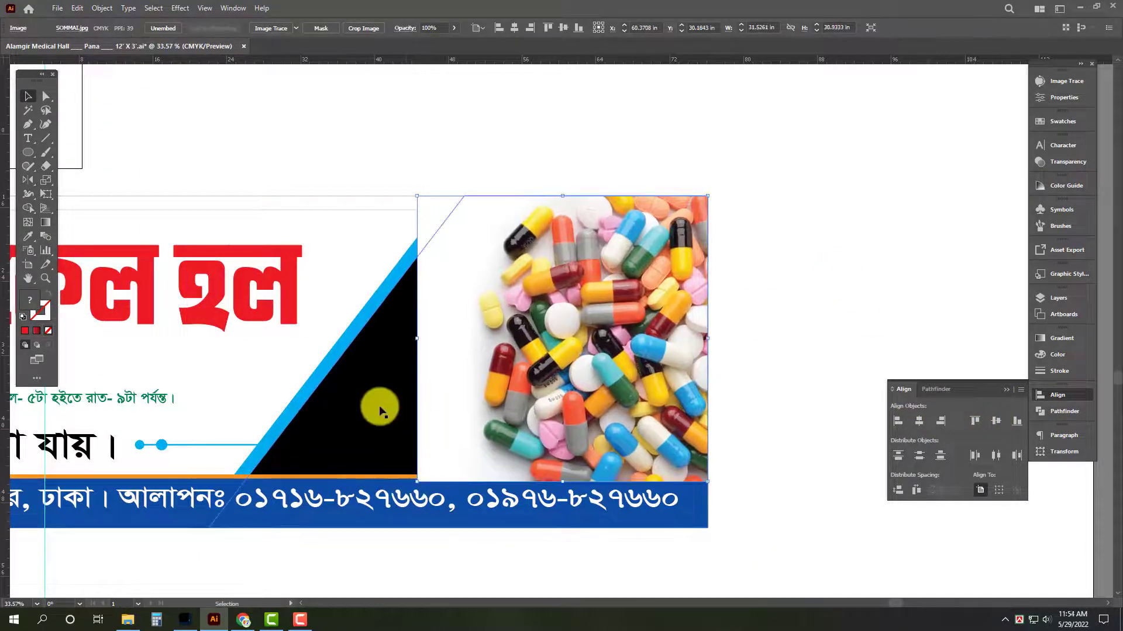
Clip the pill image to the slanted panel shape, using a copy of the black panel in front as the mask.
left_click(381, 404)
key("ctrl+shift+bracketright")
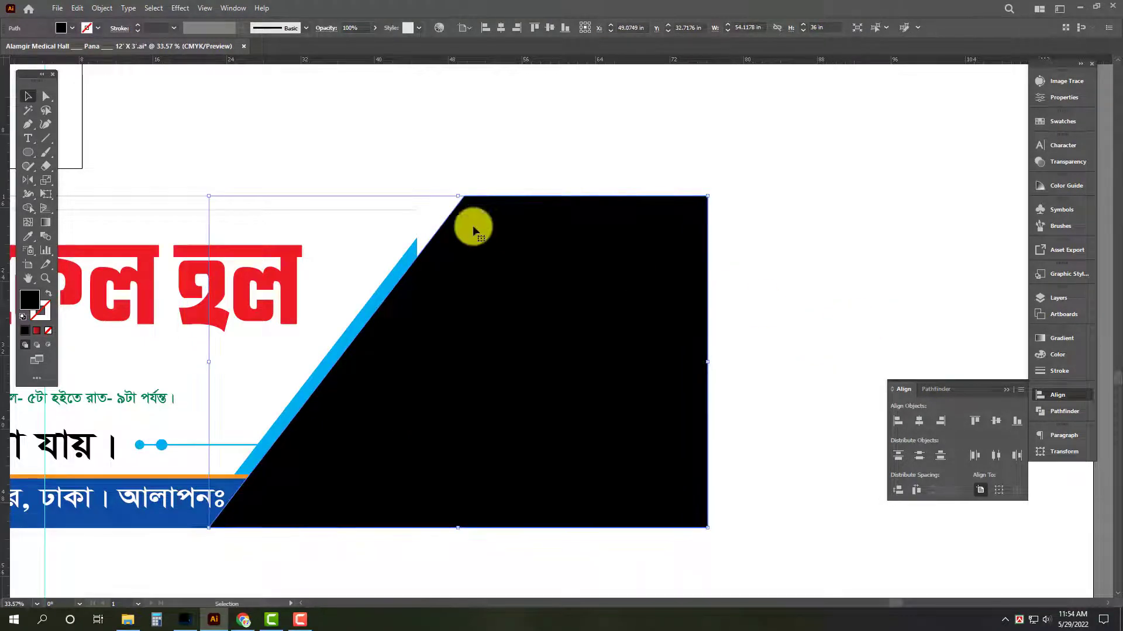
left_click(421, 218, "shift")
key("ctrl+7")
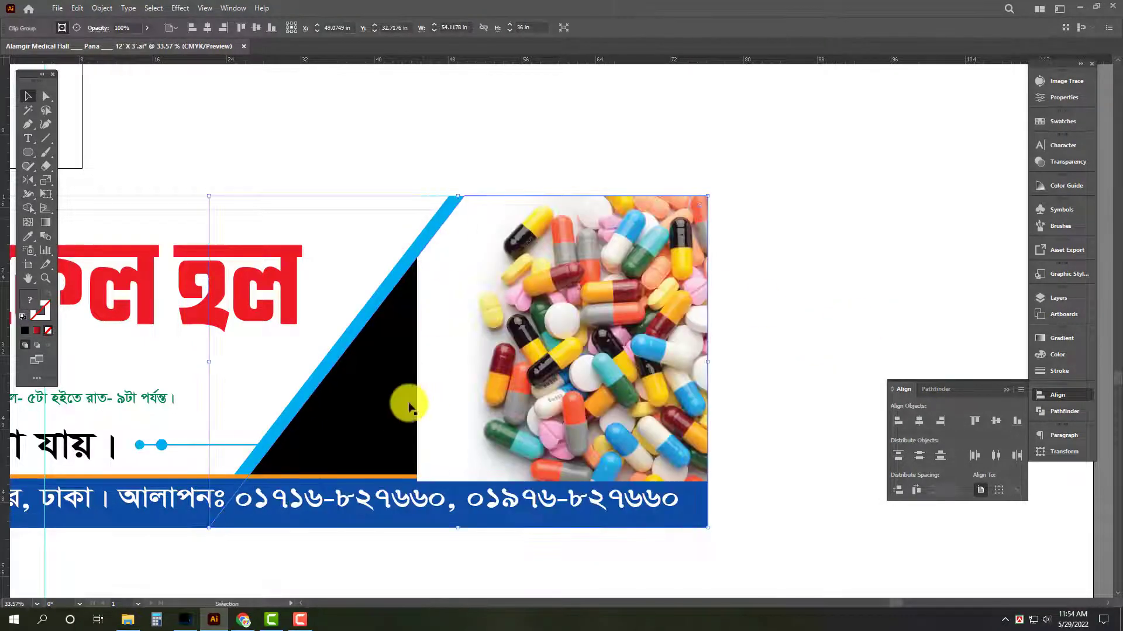
Fill the black panel behind the pill image with white and arrange both behind the orange line and address band.
left_click(1073, 354)
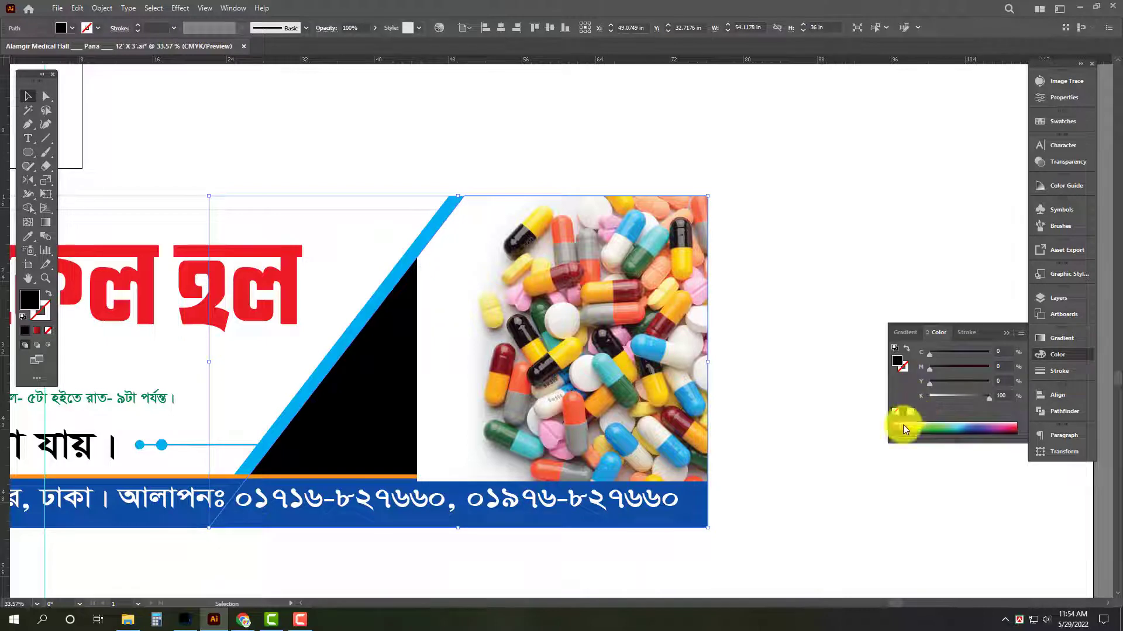
key("ctrl+alt+7")
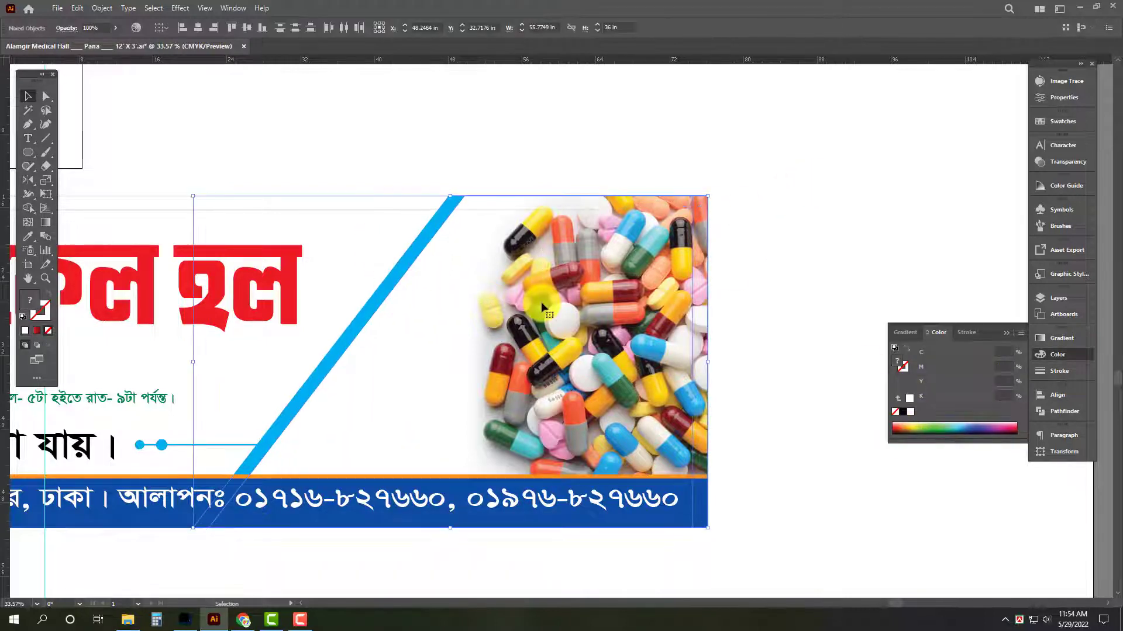
left_click(843, 242)
left_click_drag(771, 287, 822, 249)
Place the background-removed ACE-SUP-125, ACE-SYRUP-100 and ZIMAX-15ML-1 images from the Medical folder onto the signboard's slanted panel.
scroll(792, 266, "down", 1)
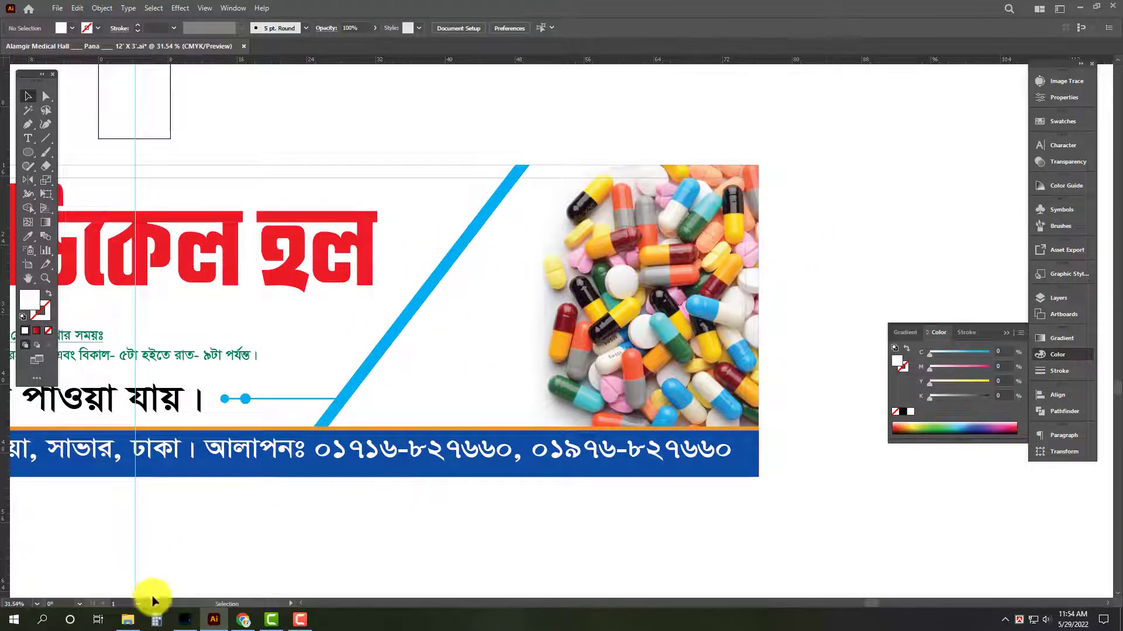
left_click(128, 620)
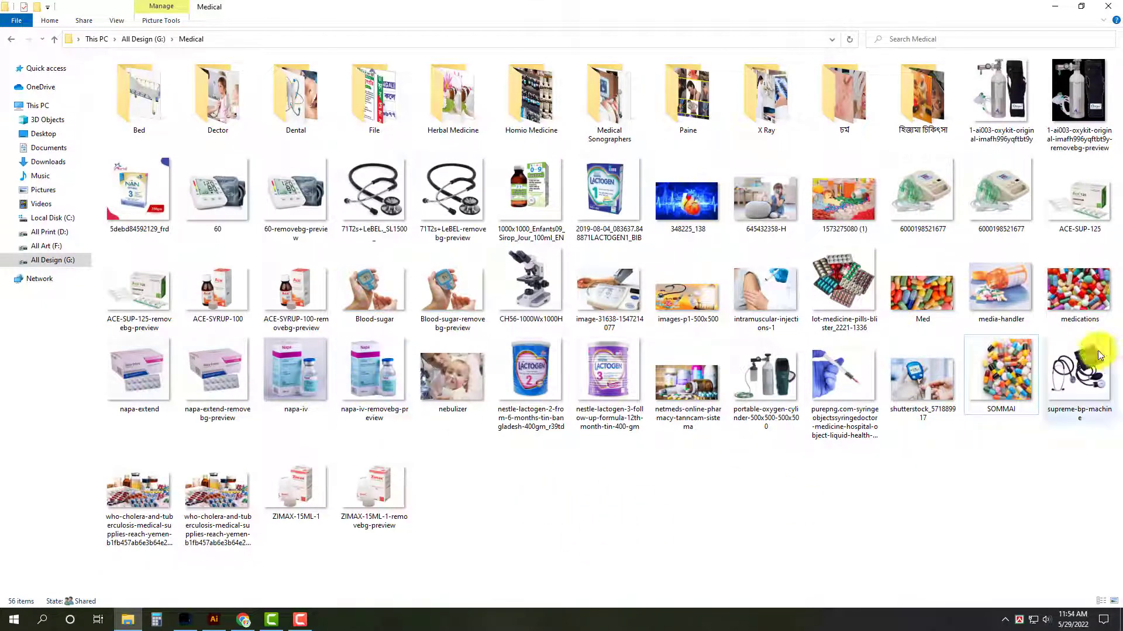
left_click_drag(856, 284, 501, 531)
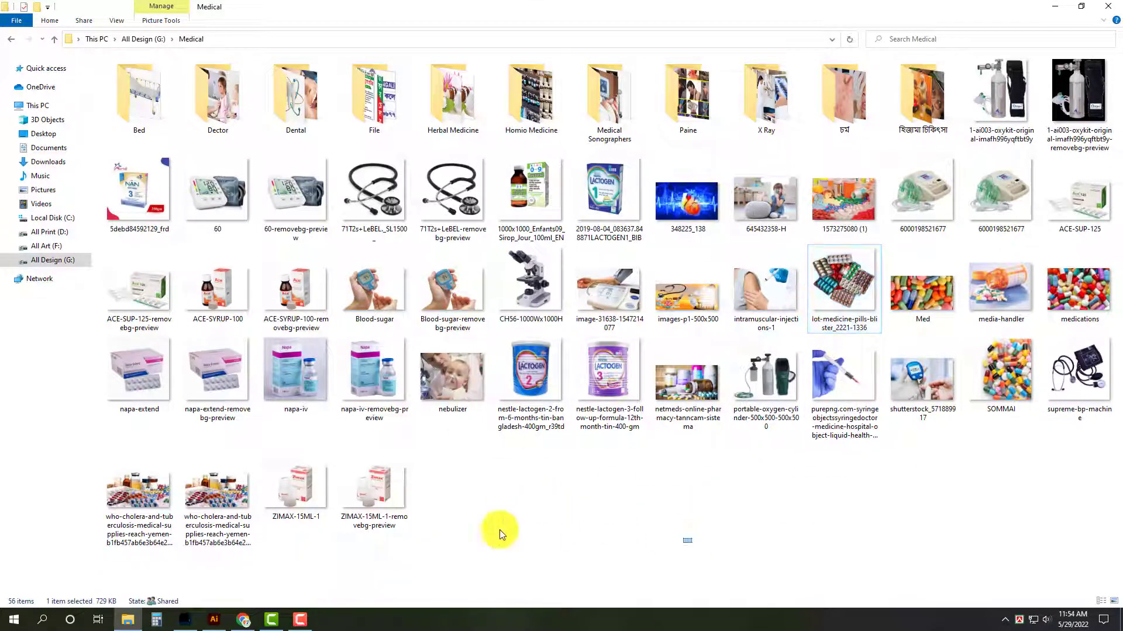
left_click(385, 494)
left_click(139, 290, "ctrl")
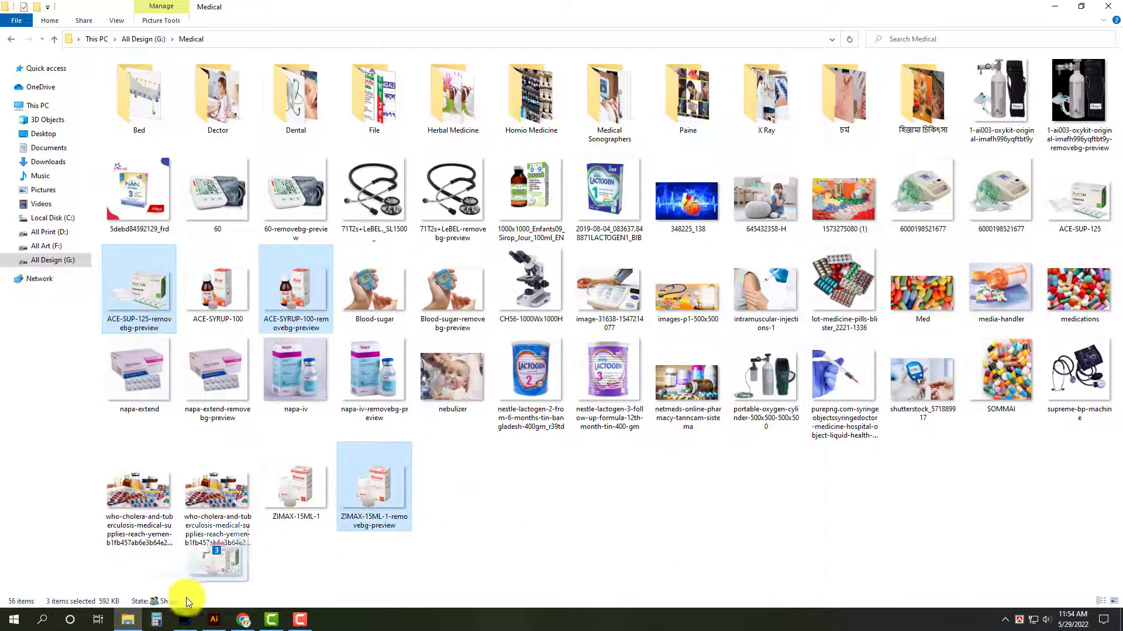
left_click(215, 620)
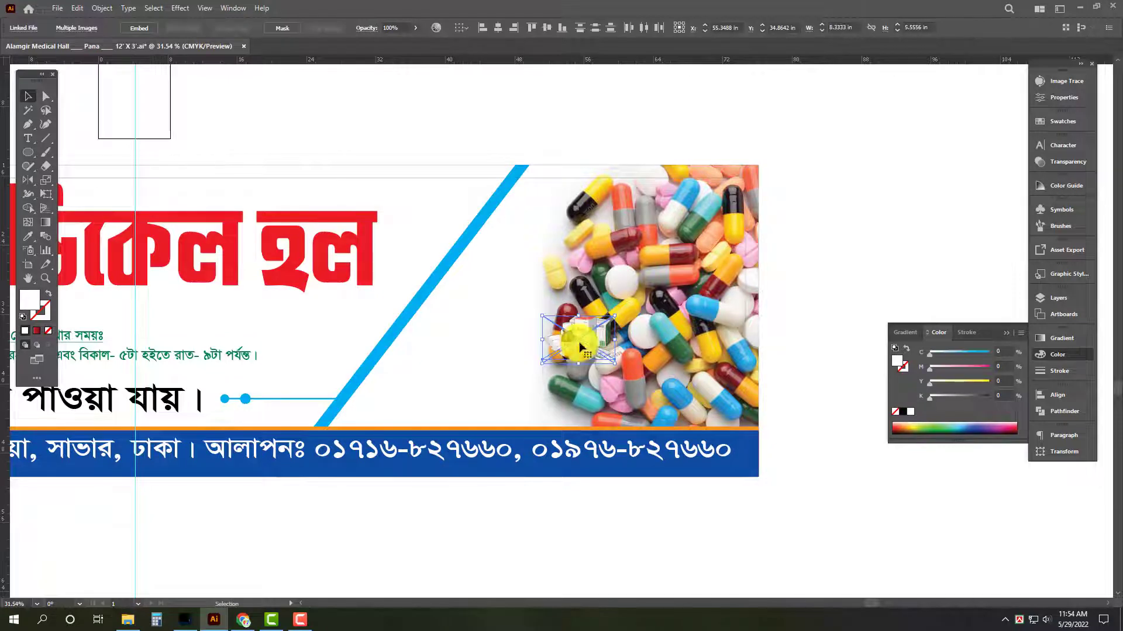
left_click_drag(578, 344, 384, 393)
scroll(490, 456, "up", 3)
left_click(639, 541)
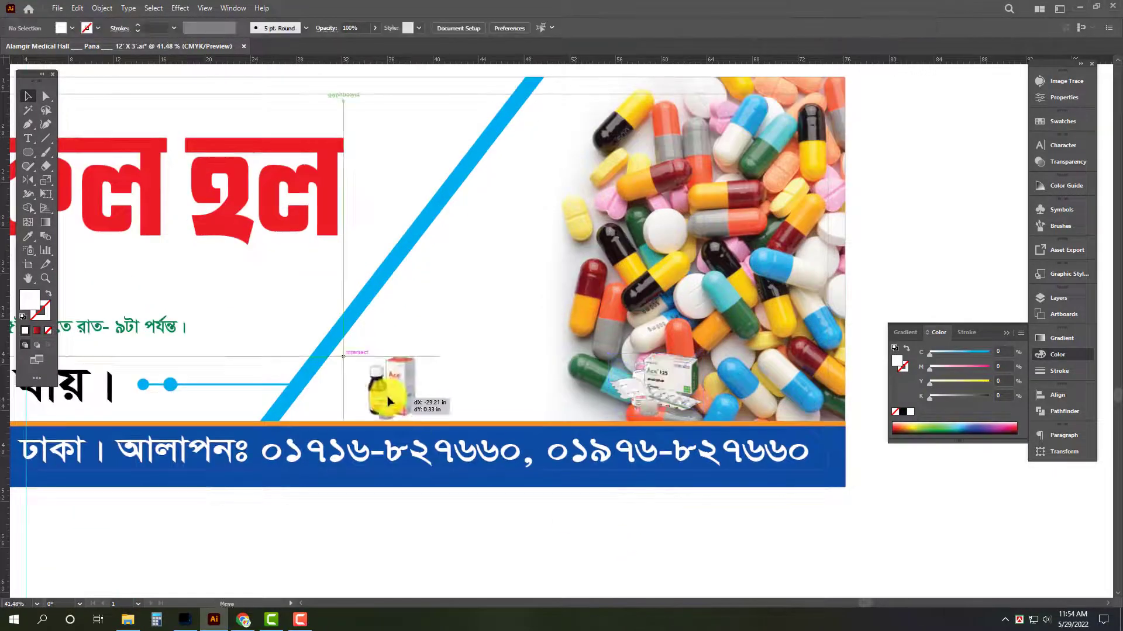
Enlarge the Ace syrup image to about 18.4 in wide and the Ace 125 image to about 11.1 in, embedding both just above the orange line.
left_click_drag(438, 354, 554, 281)
left_click_drag(476, 351, 535, 355)
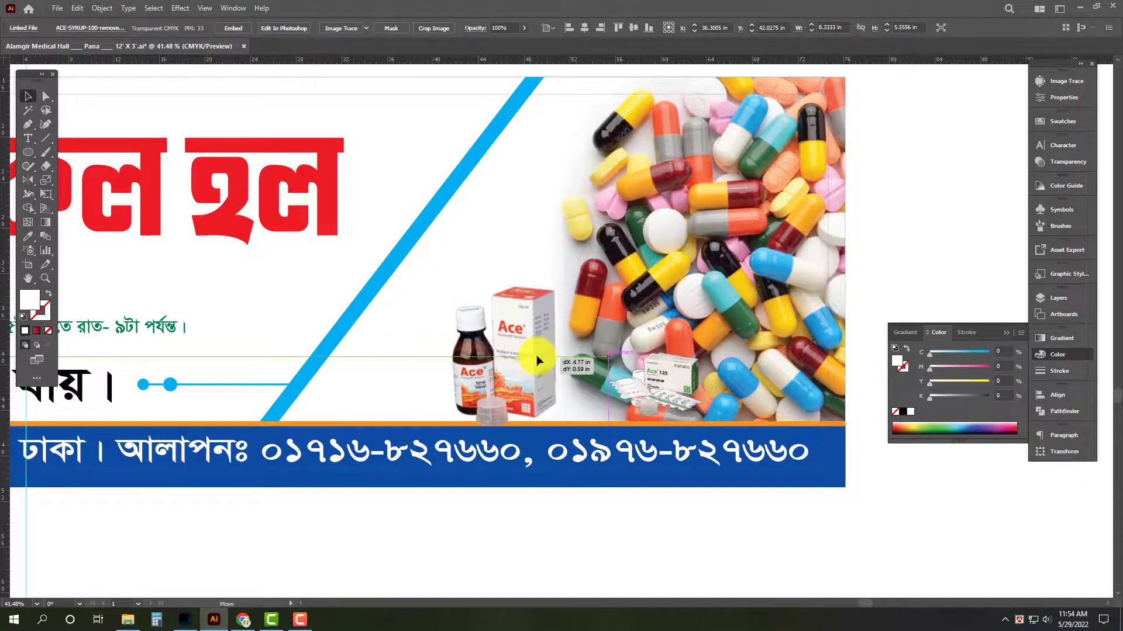
left_click(1073, 98)
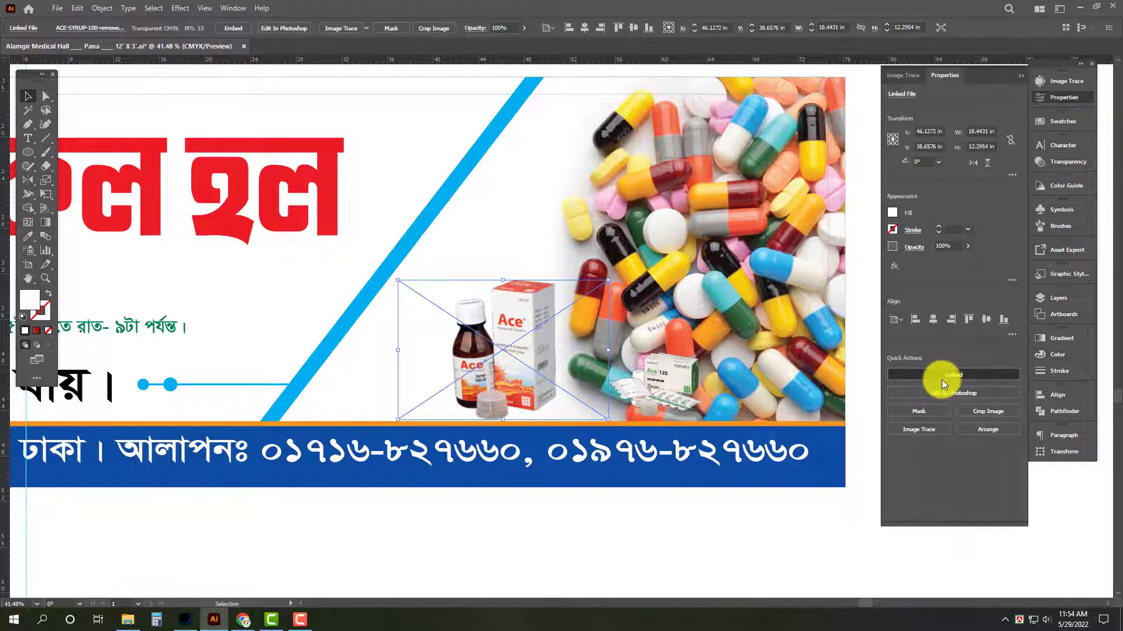
left_click_drag(672, 382, 300, 343)
left_click(967, 373)
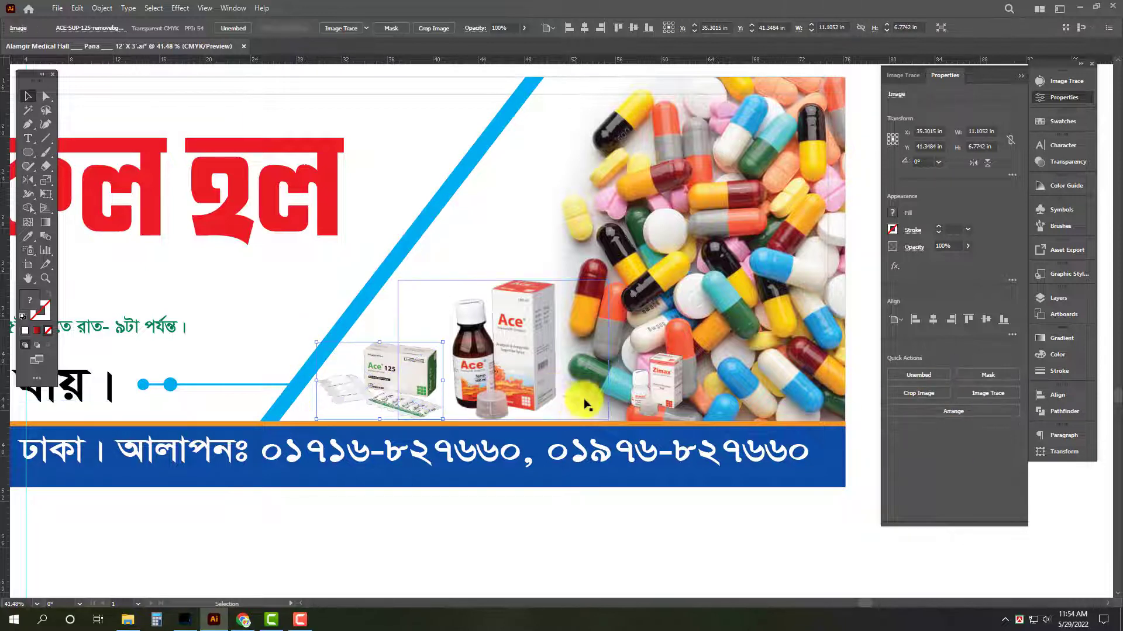
Enlarge the Zimax image to about 17.3 in wide, embed it and move it above the Ace syrup image.
left_click_drag(658, 389, 615, 395)
left_click_drag(660, 353, 763, 278)
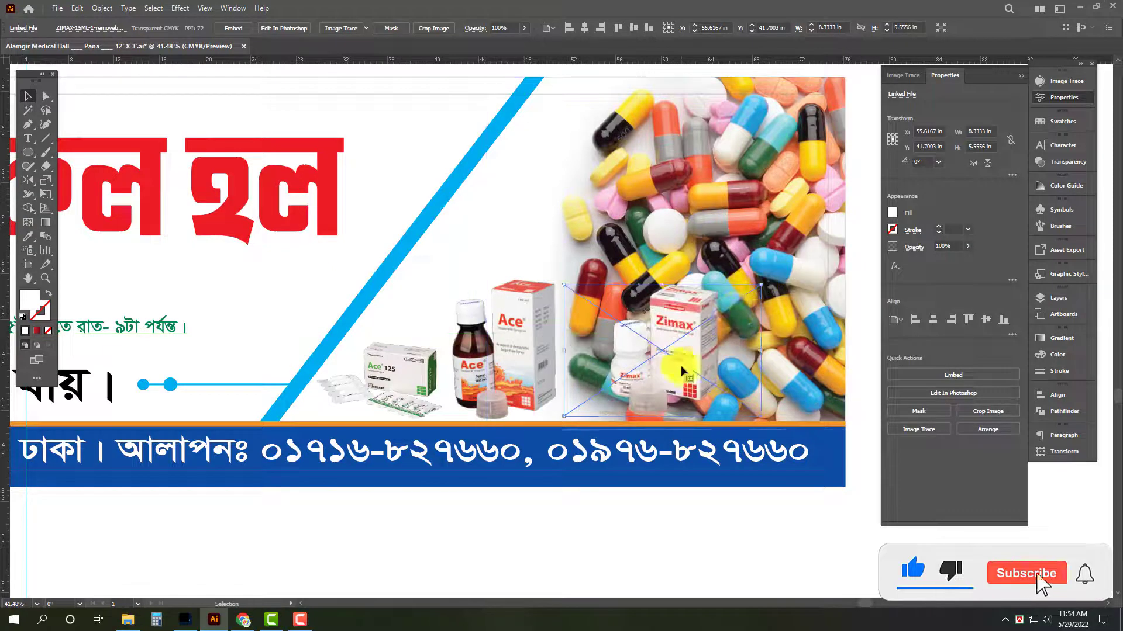
left_click_drag(679, 372, 641, 373)
left_click(953, 375)
key("Tab")
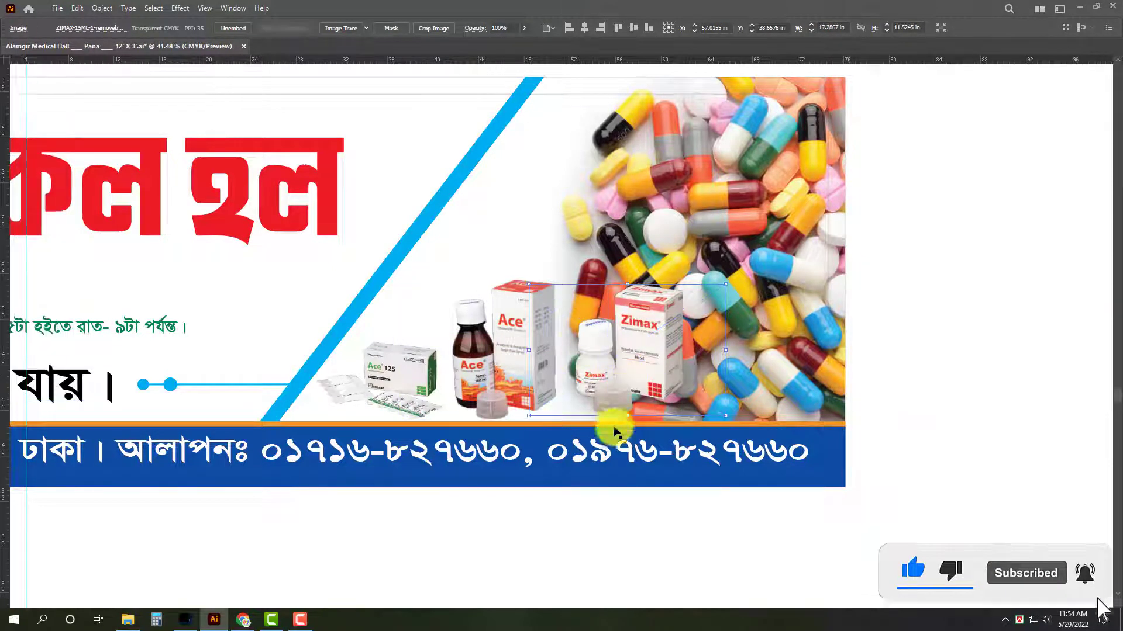
left_click_drag(930, 358, 834, 429)
left_click_drag(508, 401, 448, 270)
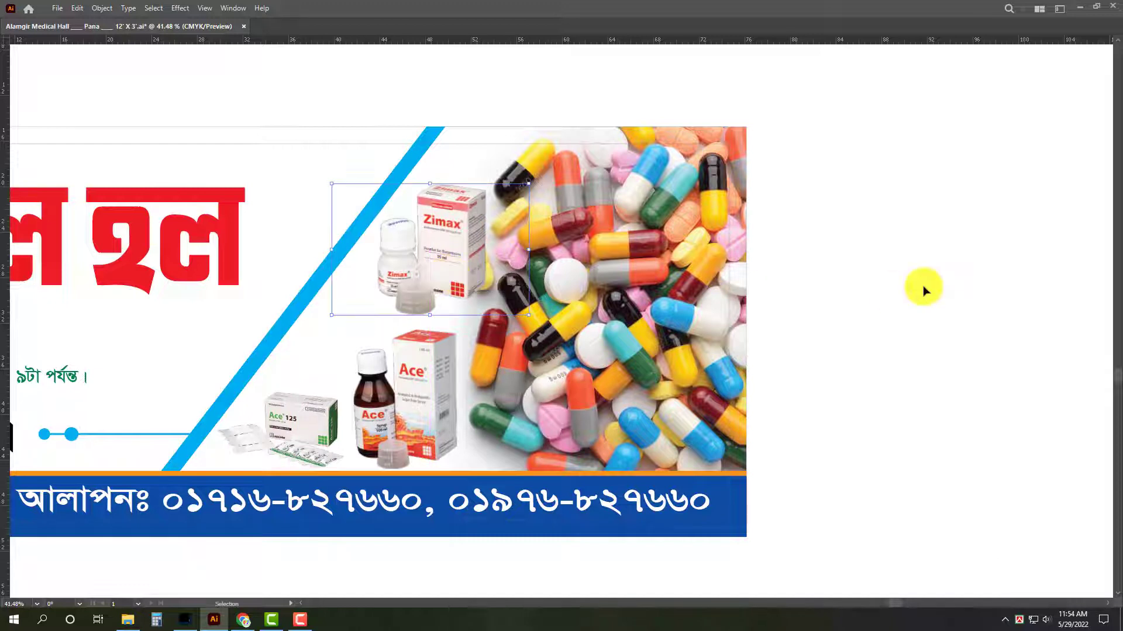
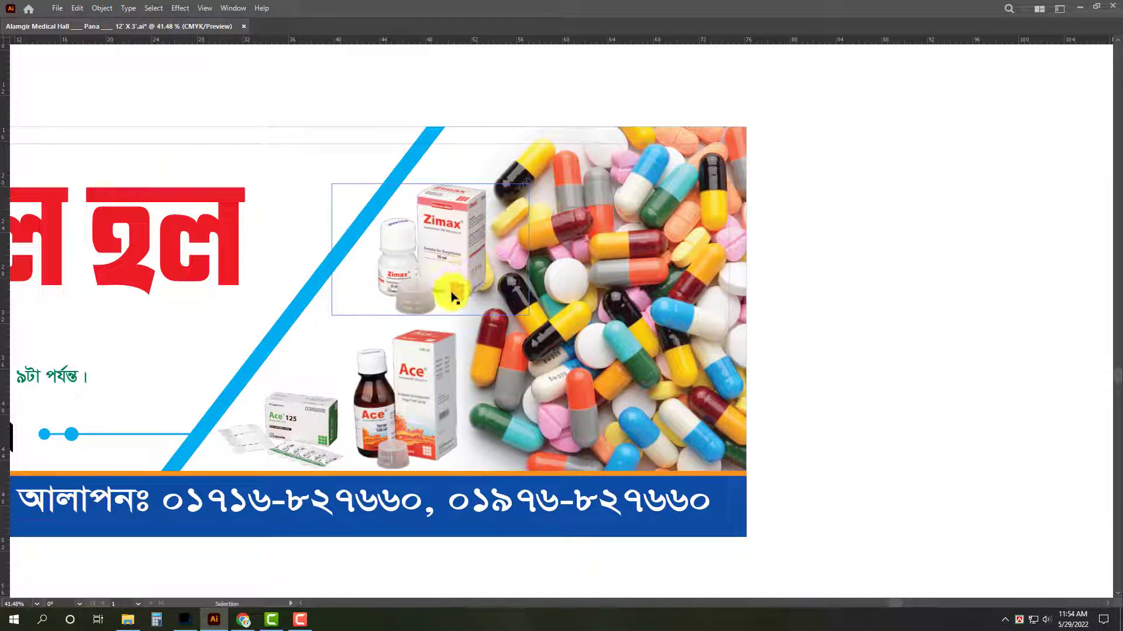
Place the background-removed napa-iv image from the Medical folder beside the pills, enlarge it to about 13.2 in wide and embed it.
left_click(876, 276)
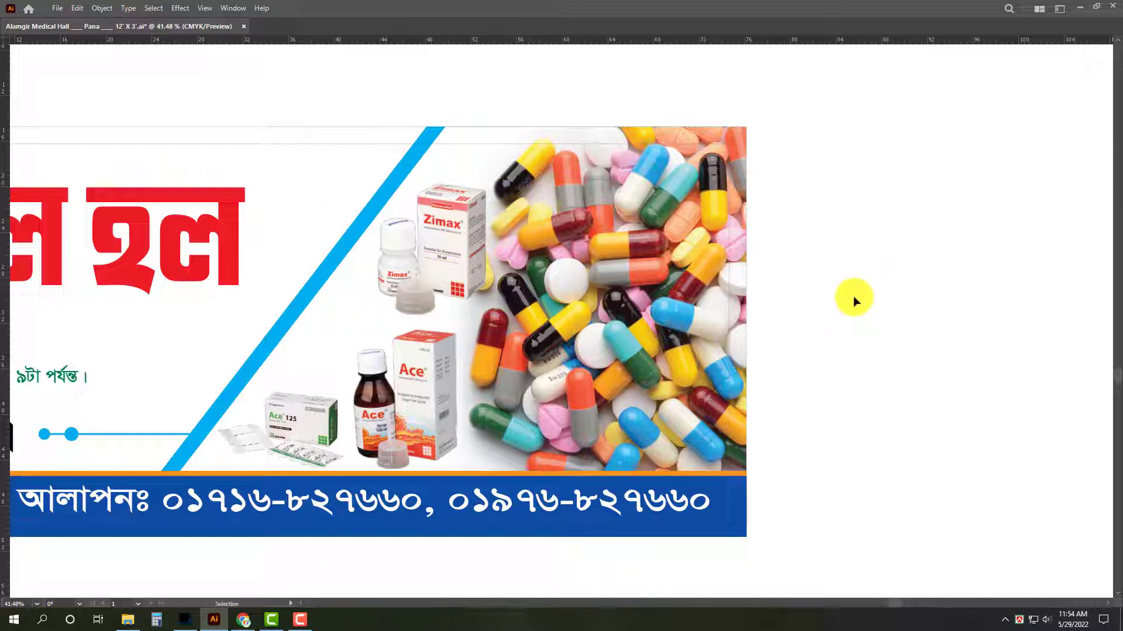
left_click(127, 620)
left_click(809, 478)
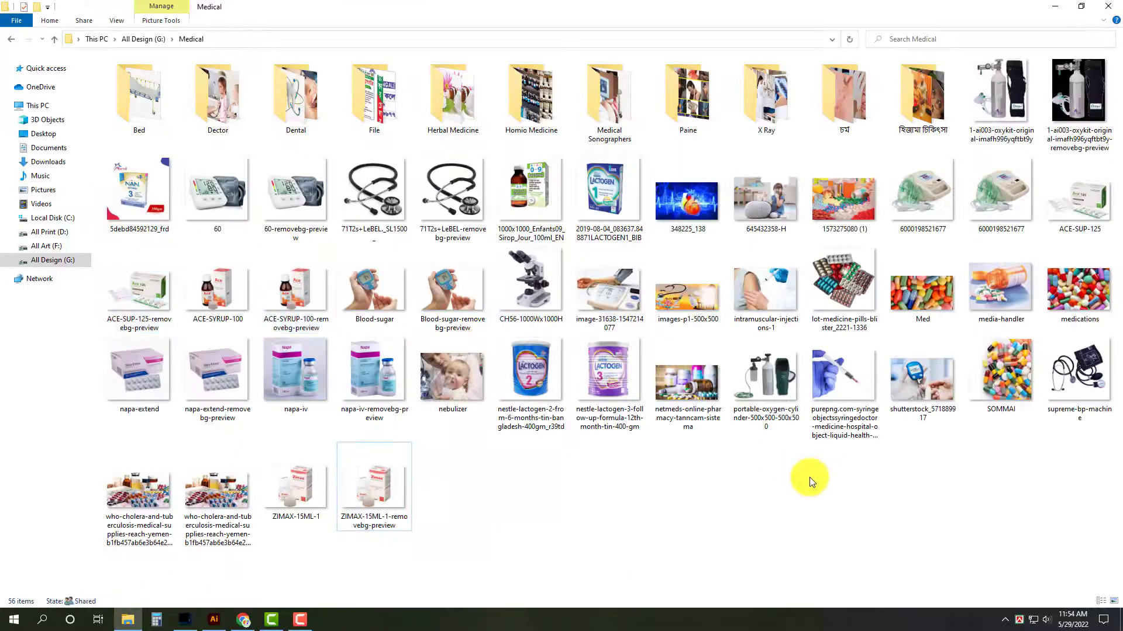
left_click_drag(499, 184, 224, 602)
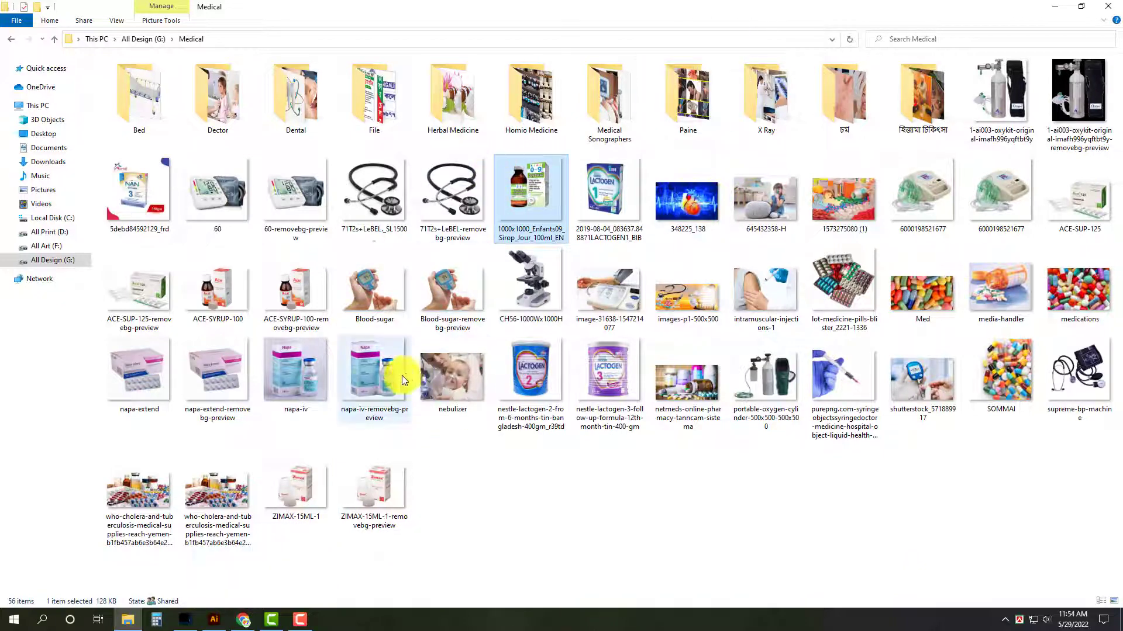
left_click(364, 391)
left_click_drag(367, 382, 426, 393)
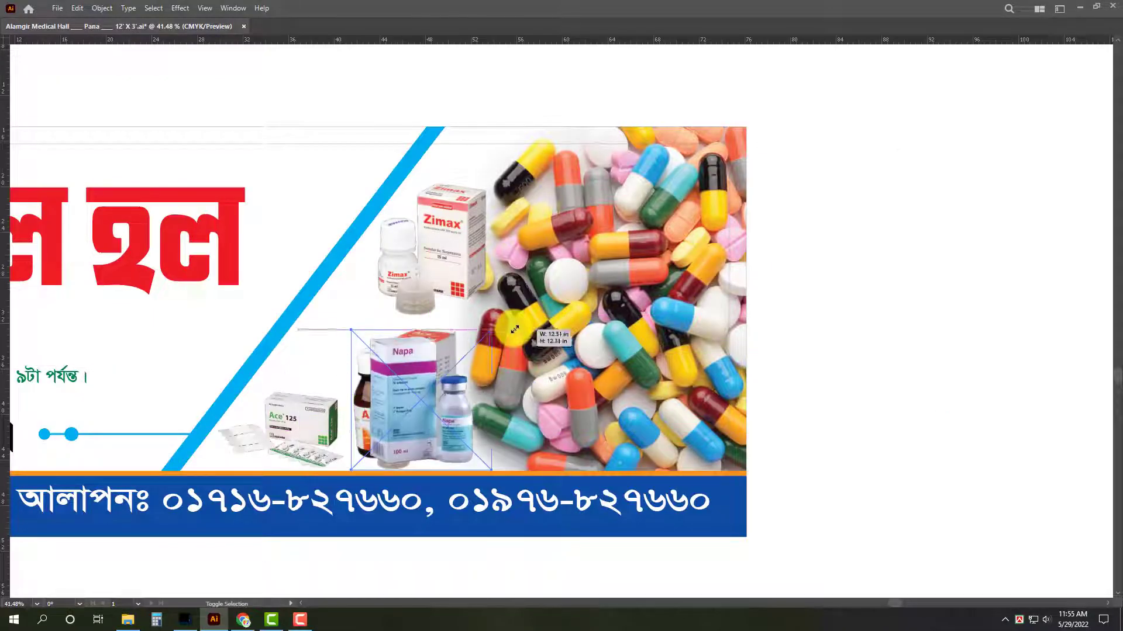
key("Tab")
left_click(970, 375)
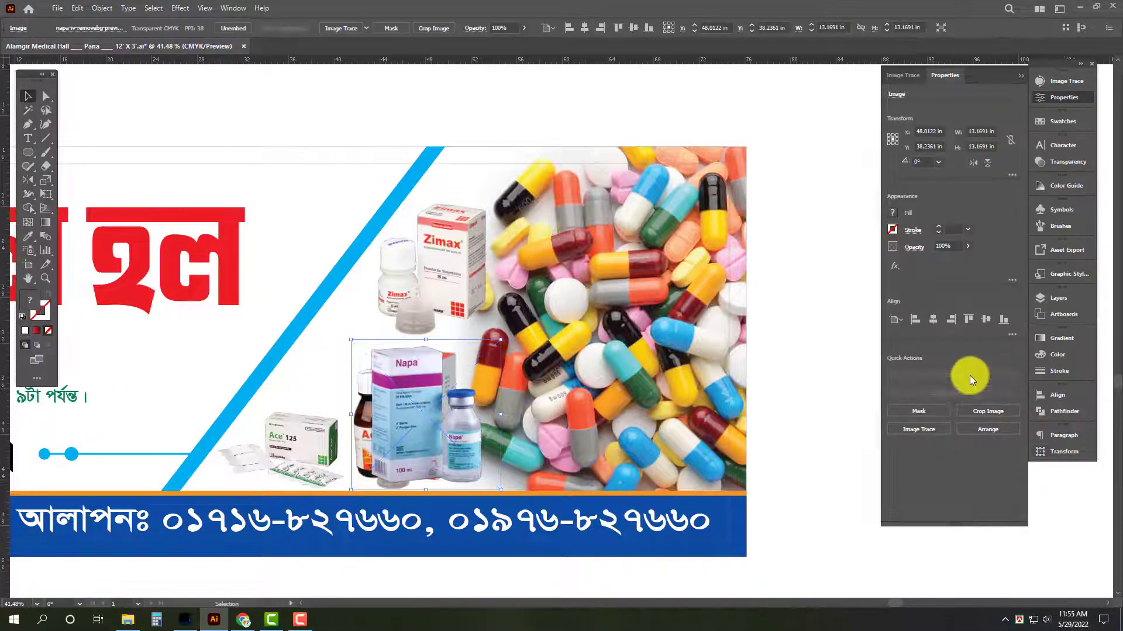
Clear the space around the Napa image by moving the Ace syrup image onto the pills and the Ace 125 image to the signboard's right edge.
key("ctrl+x")
left_click_drag(428, 435, 631, 402)
key("ctrl+f")
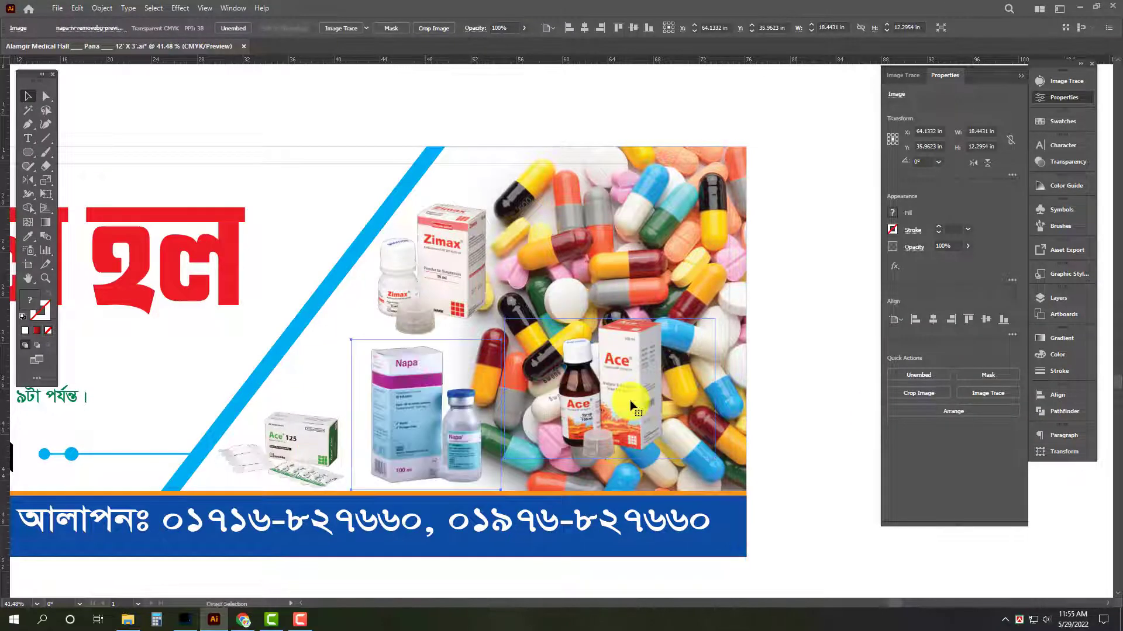
scroll(311, 410, "up", 2)
key("Tab")
left_click(698, 385)
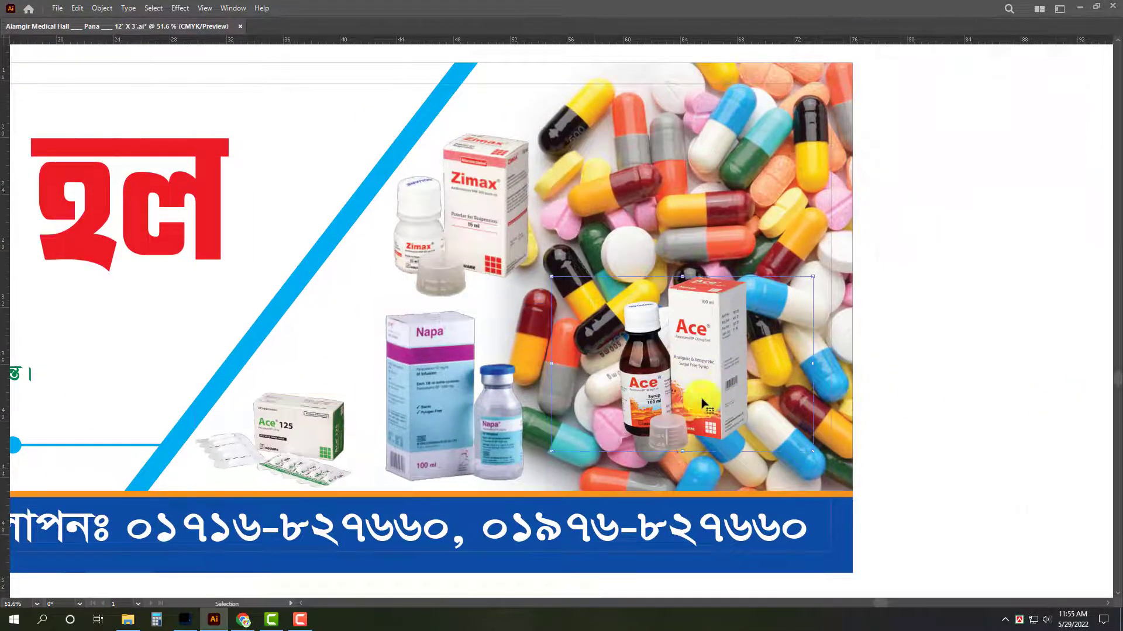
left_click(510, 276)
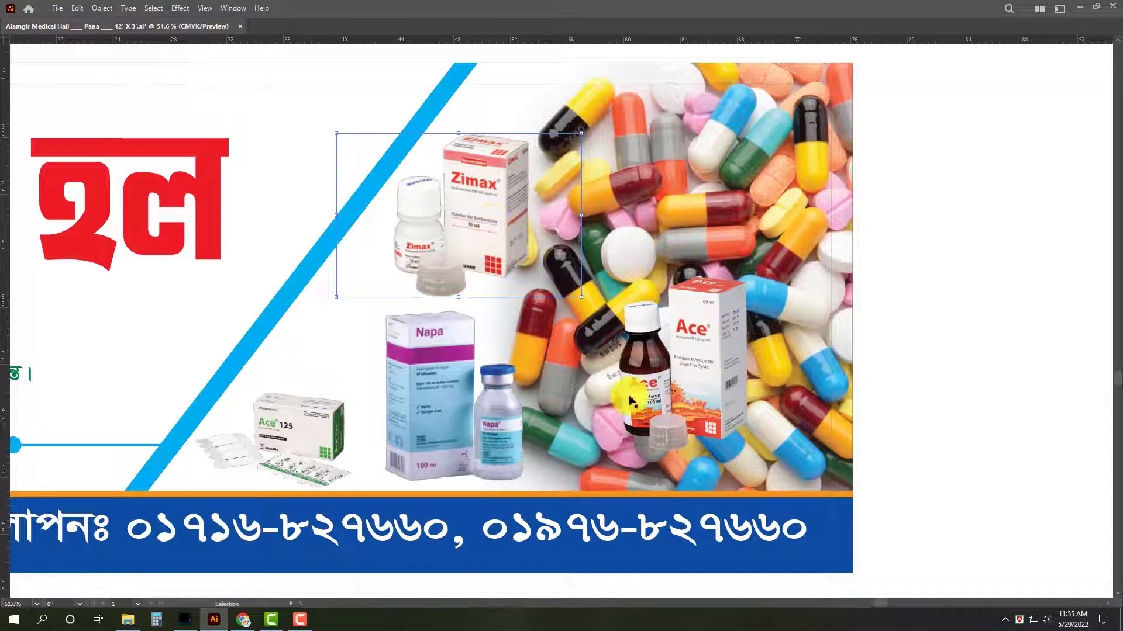
left_click(318, 449)
left_click_drag(353, 404, 929, 404)
Place the Ace syrup image between the slanted blue line and the Napa image, slightly reduced in size.
left_click_drag(729, 343, 350, 381)
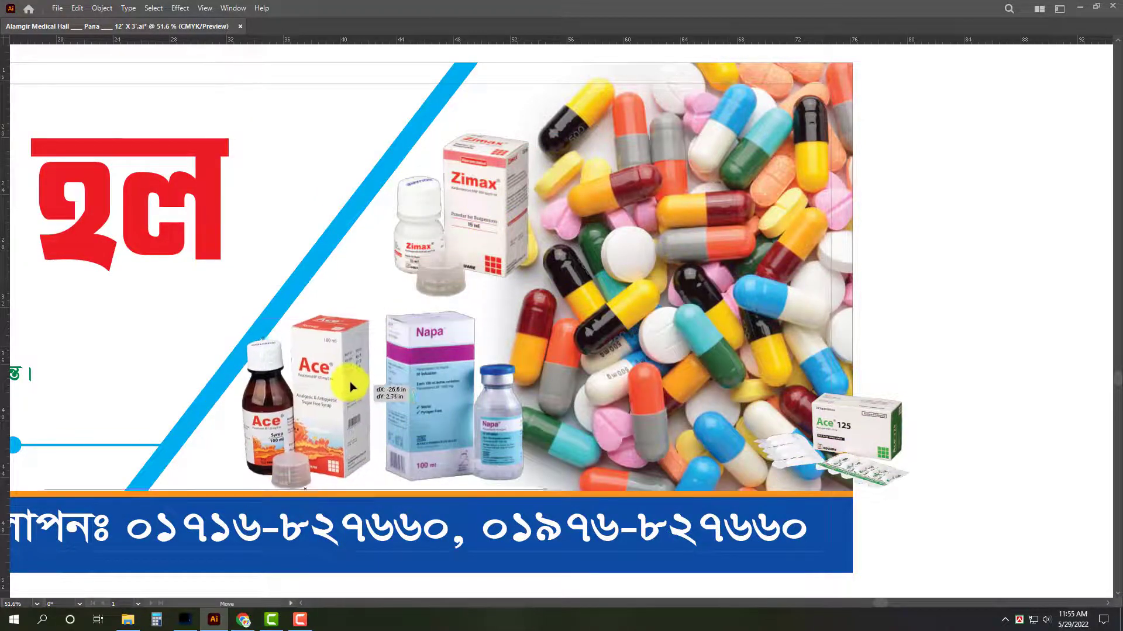
left_click_drag(175, 307, 208, 326)
left_click(382, 426)
left_click_drag(313, 428, 305, 426)
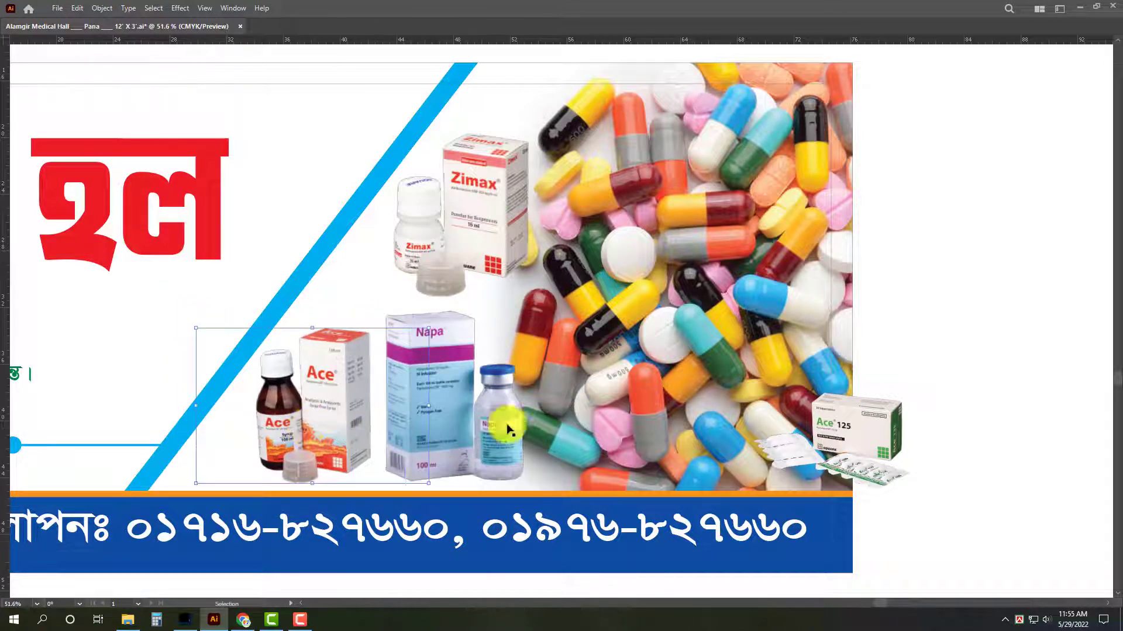
Move the Ace 125 image to the right of the Napa image over the pills and enlarge it to about 15.8 in wide.
left_click_drag(887, 446, 643, 442)
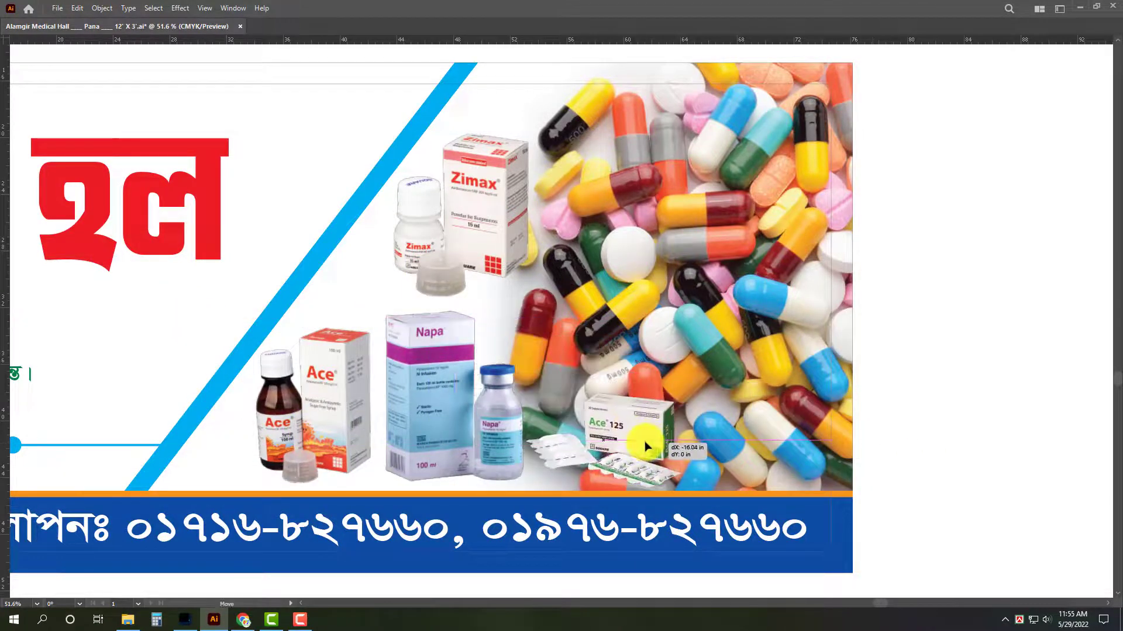
left_click_drag(673, 396, 748, 352)
key("Tab")
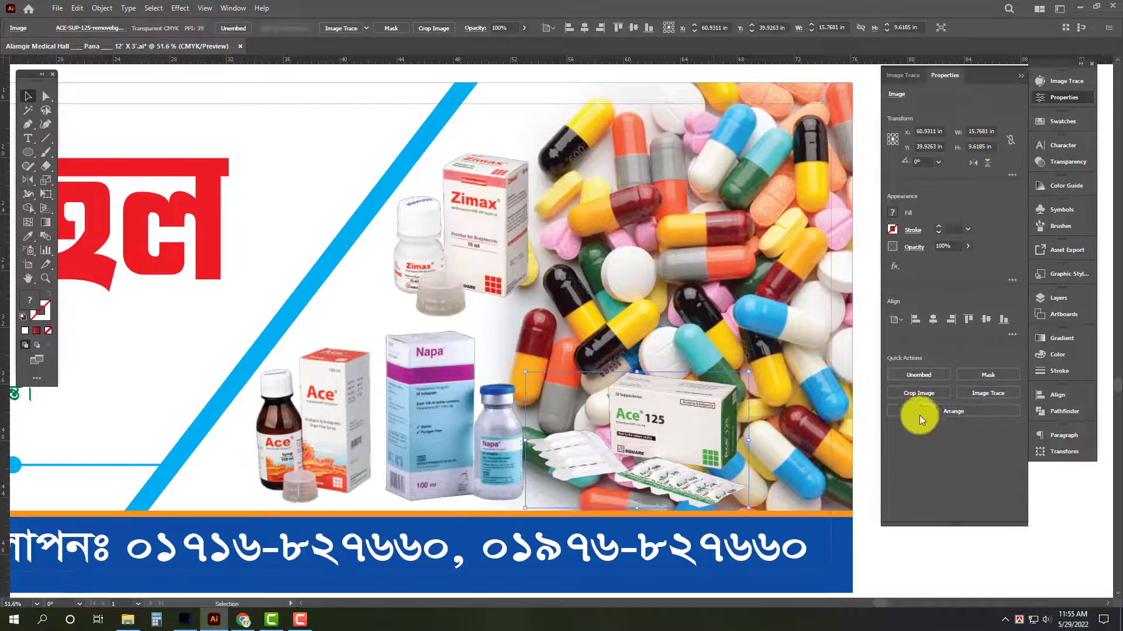
key("Tab")
Hide the vertical centre guide and save the signboard document.
scroll(576, 422, "down", 4)
left_click_drag(414, 473, 585, 480)
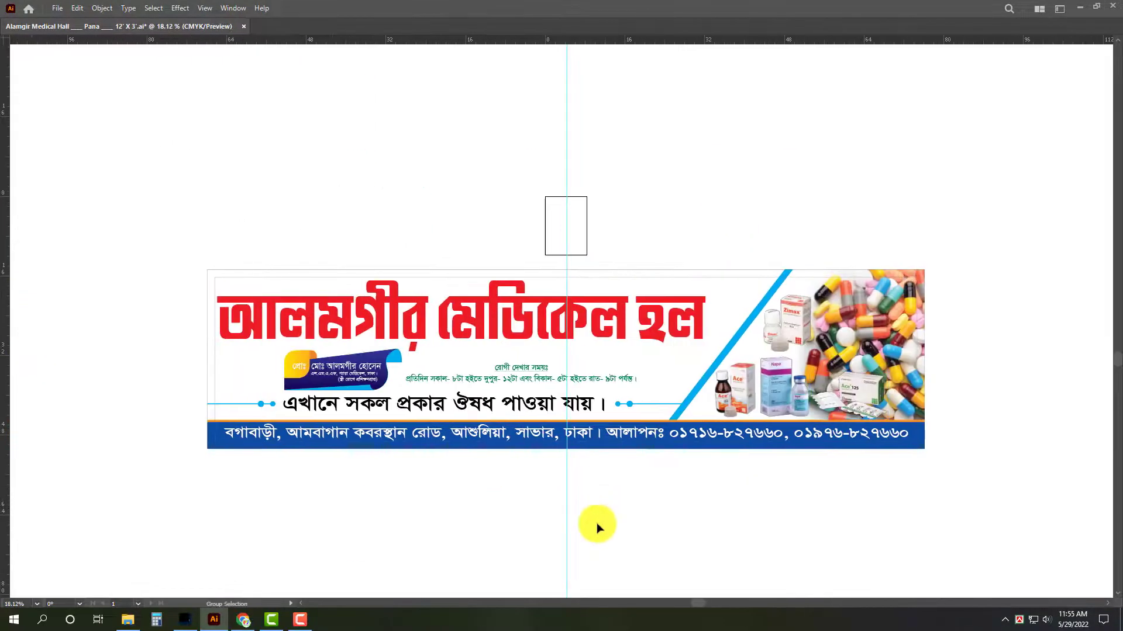
scroll(643, 468, "up", 1)
scroll(702, 502, "down", 2)
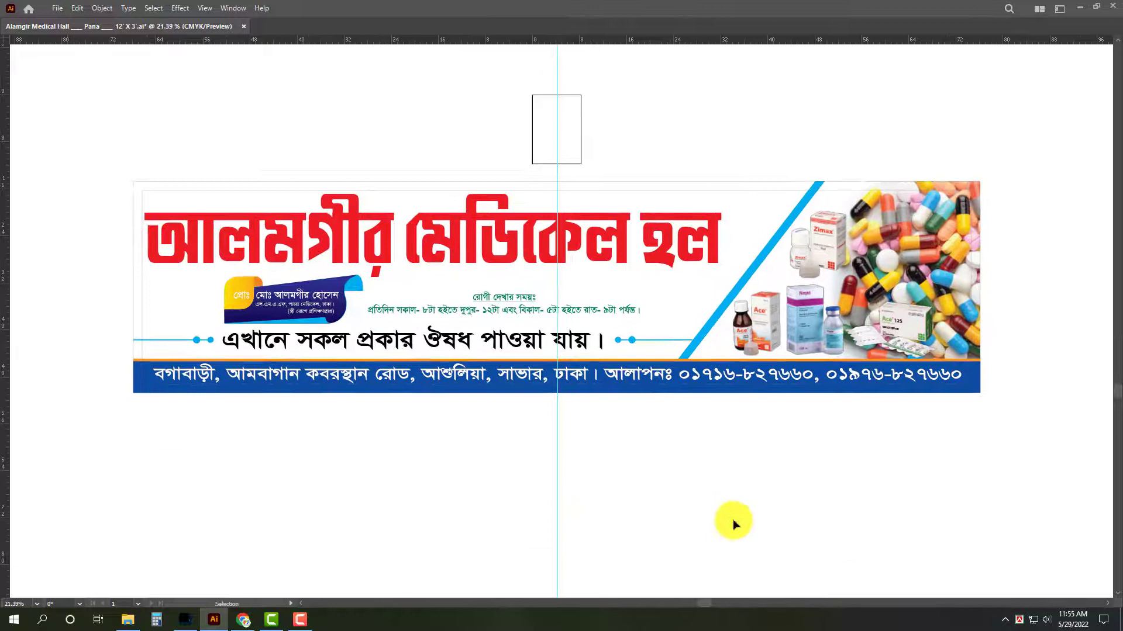
left_click(736, 187)
left_click(756, 120)
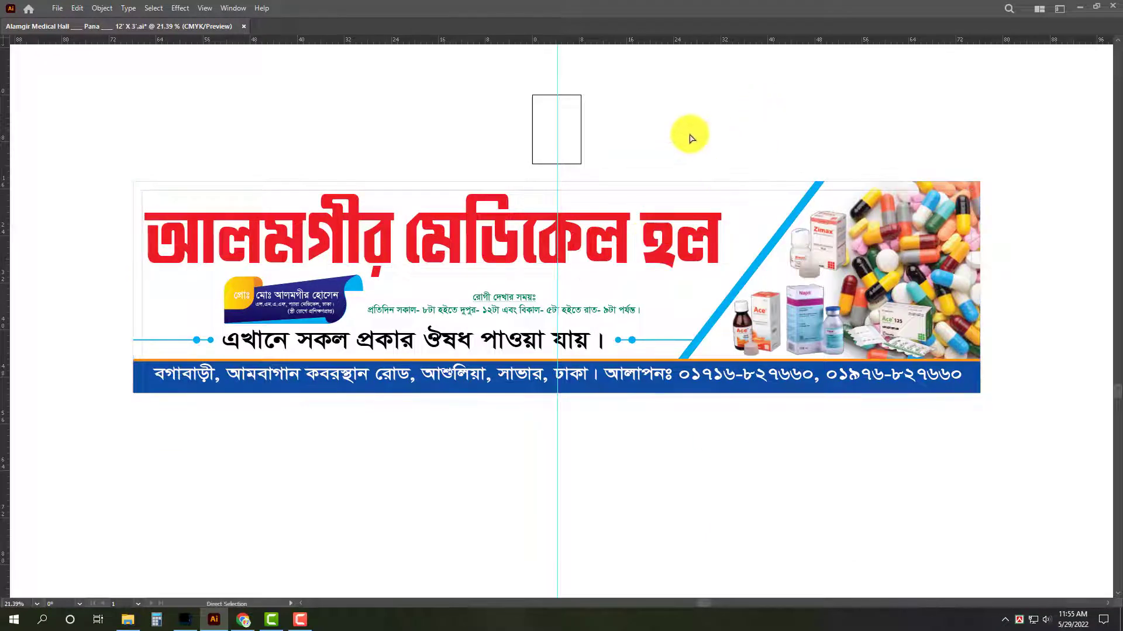
key("ctrl+s")
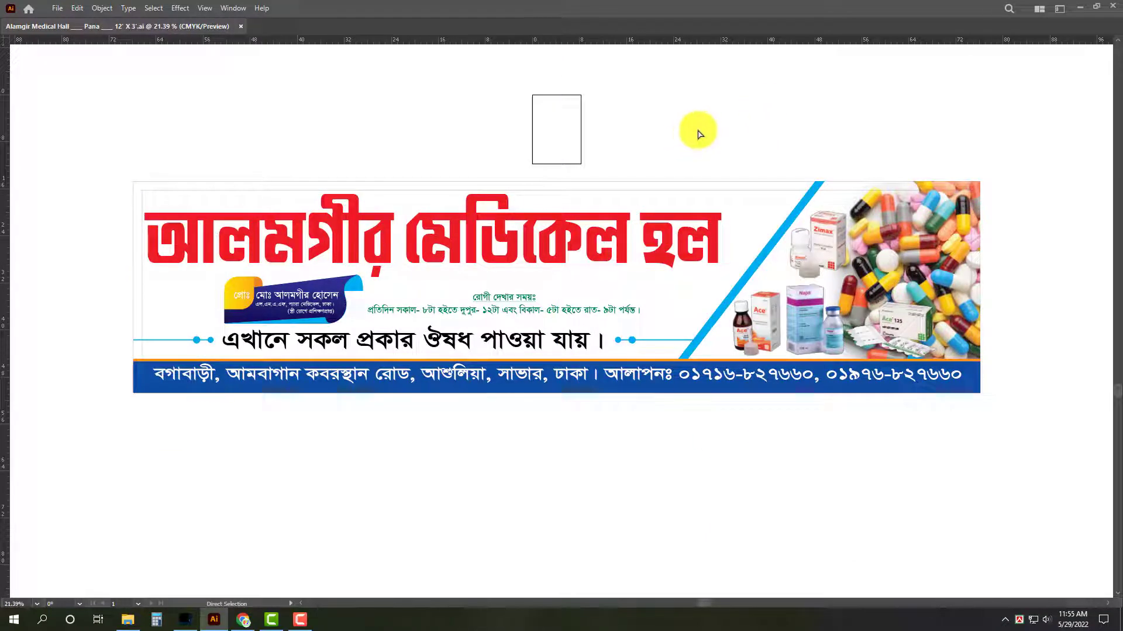
Swap the fill and stroke of the 144 x 36 in rectangle and apply a linear gradient fill without its blue stop.
key("z")
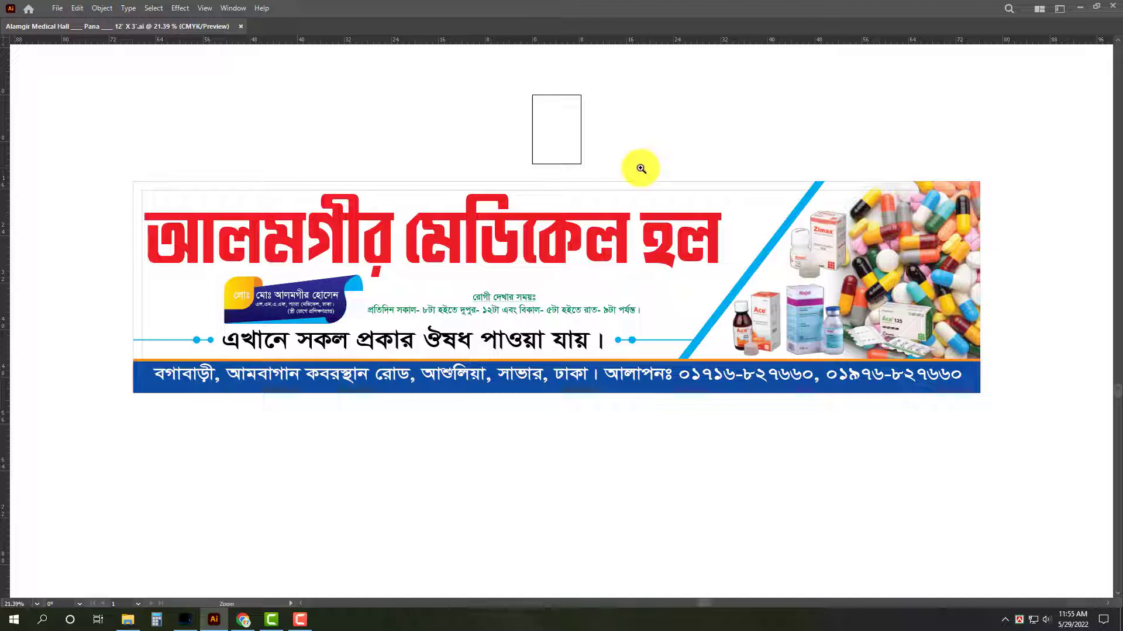
key("v")
left_click(684, 188)
key("Tab")
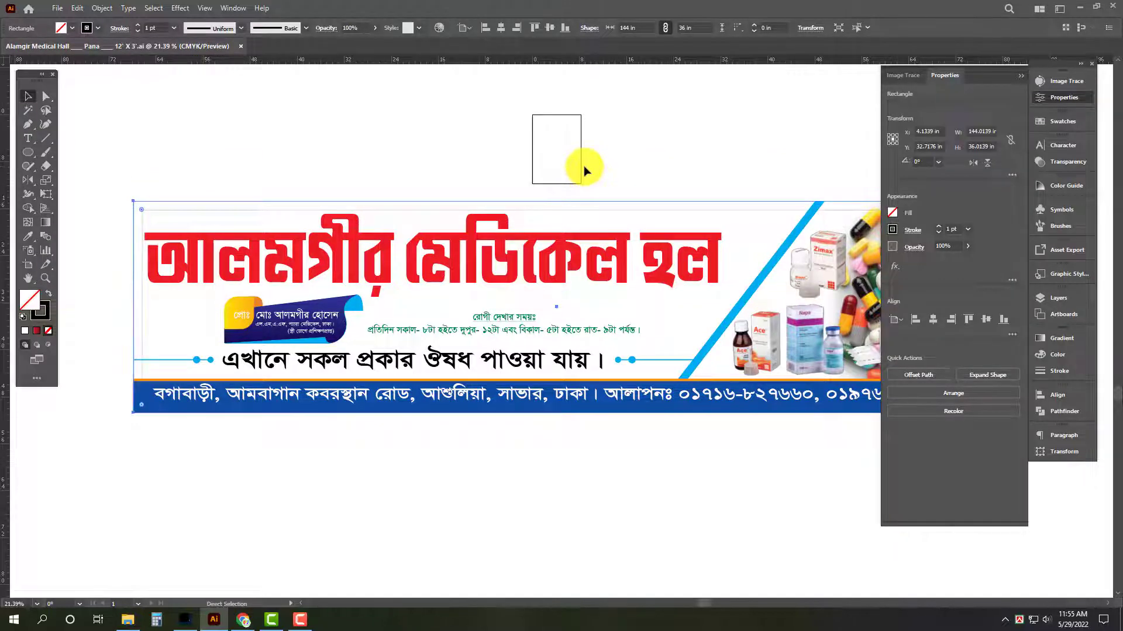
left_click(48, 294)
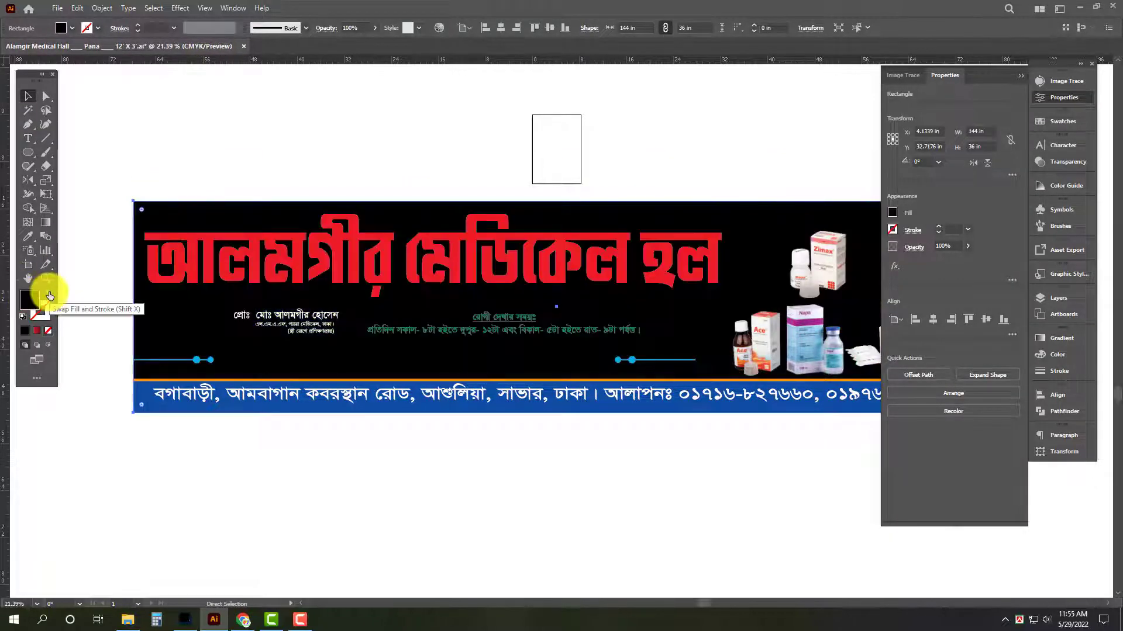
left_click(1062, 339)
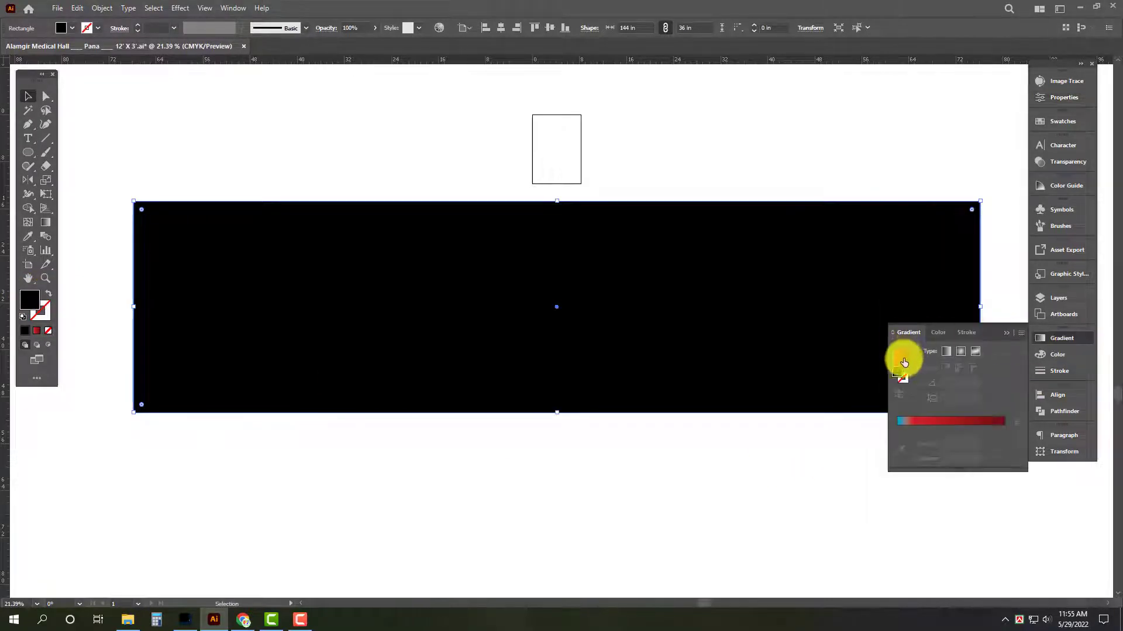
left_click(948, 351)
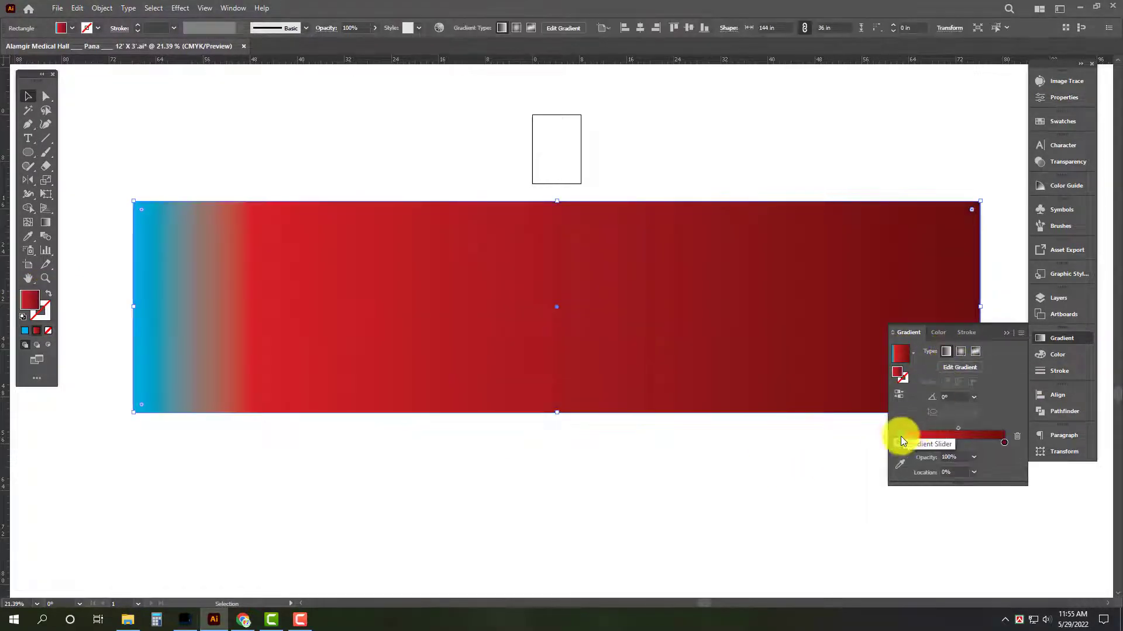
left_click_drag(898, 448, 861, 446)
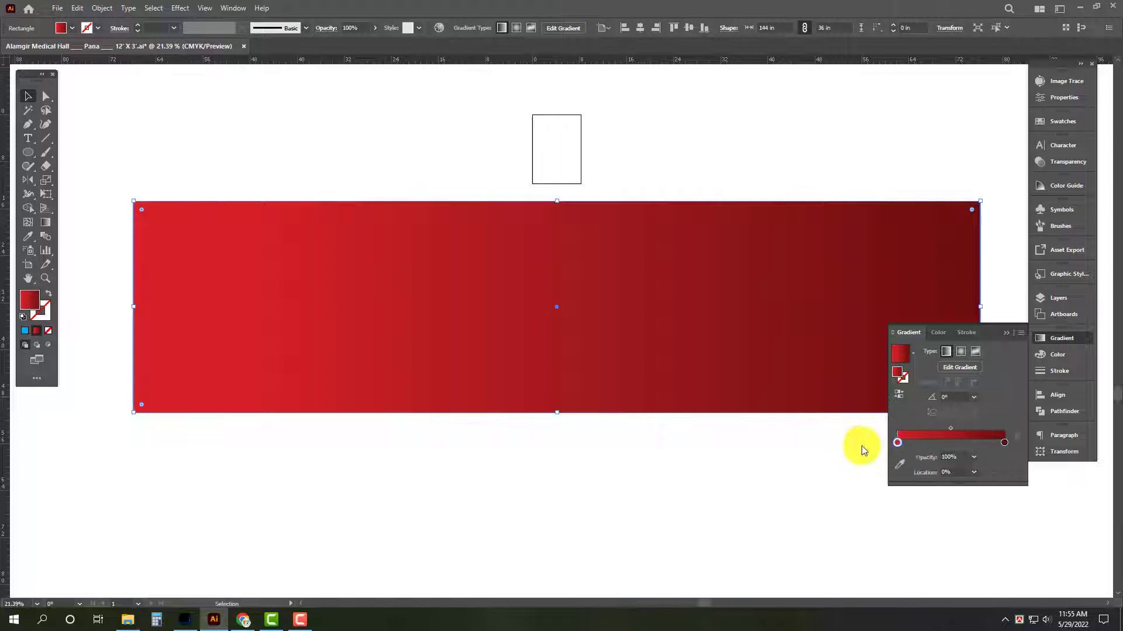
Set the gradient's first stop to yellow, first Y 50 and finally Y 100 with C, M and K at 0, and send the rectangle to the back.
left_click(1069, 354)
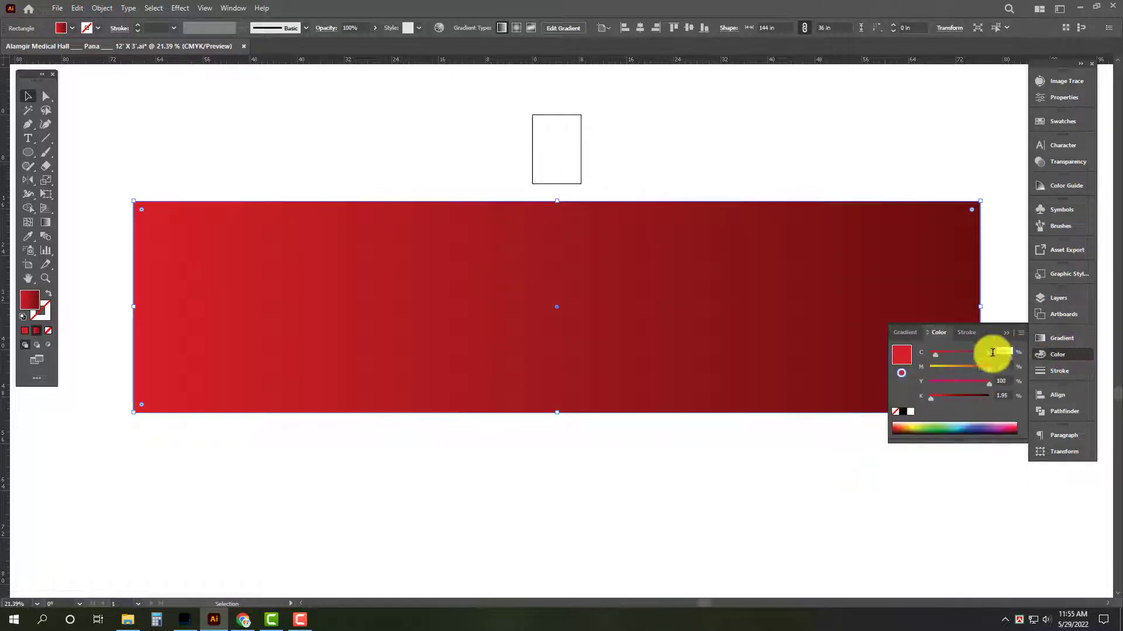
type("0")
key("Tab")
type("0")
key("Tab")
type("50")
key("Return")
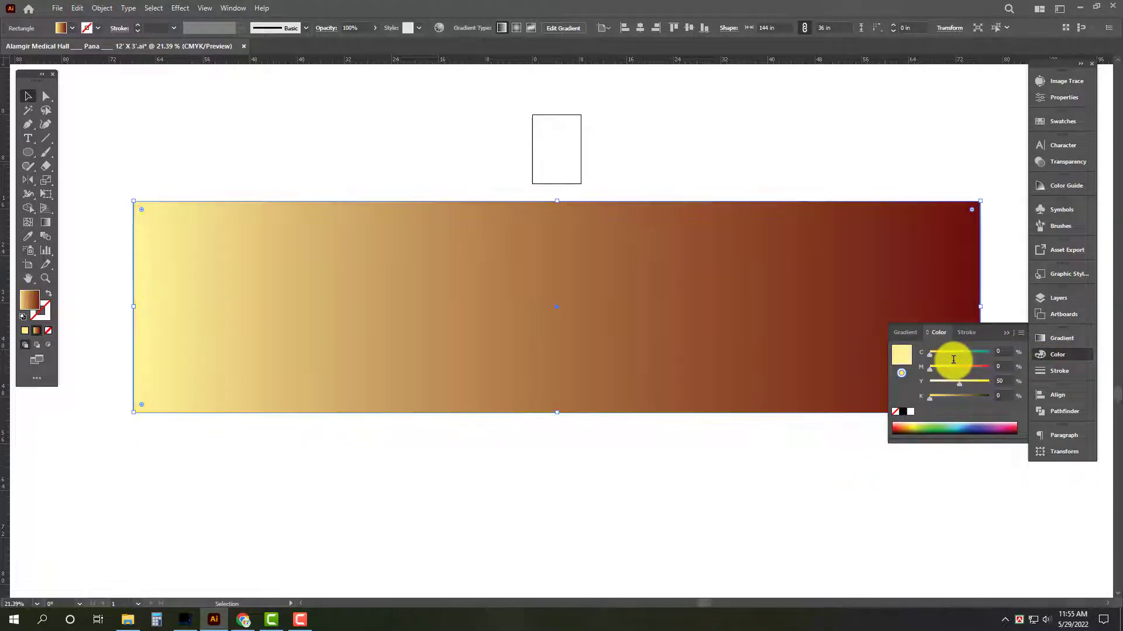
key("ctrl+shift+bracketleft")
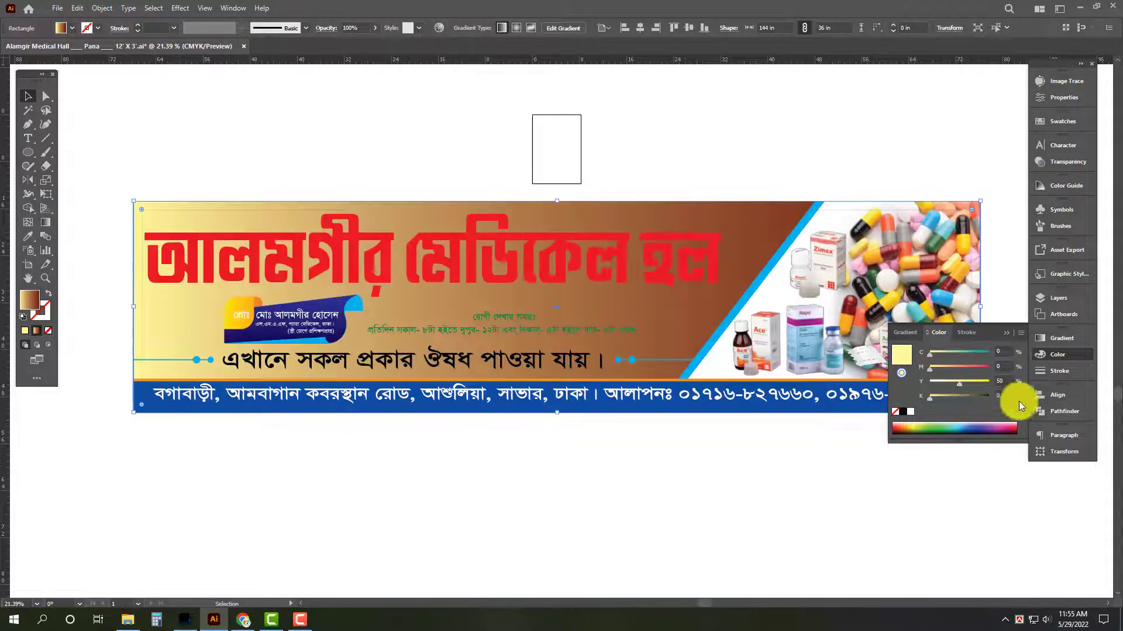
left_click_drag(973, 385, 1005, 383)
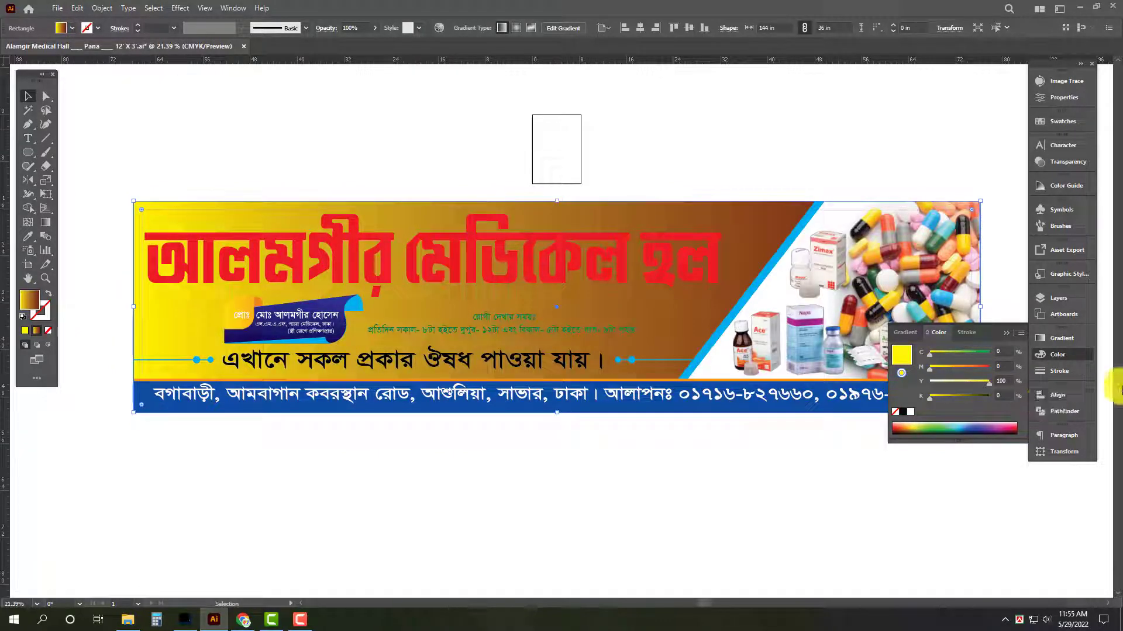
Make the gradient's end stop white and move it inward to a location of about 56%.
left_click(1061, 339)
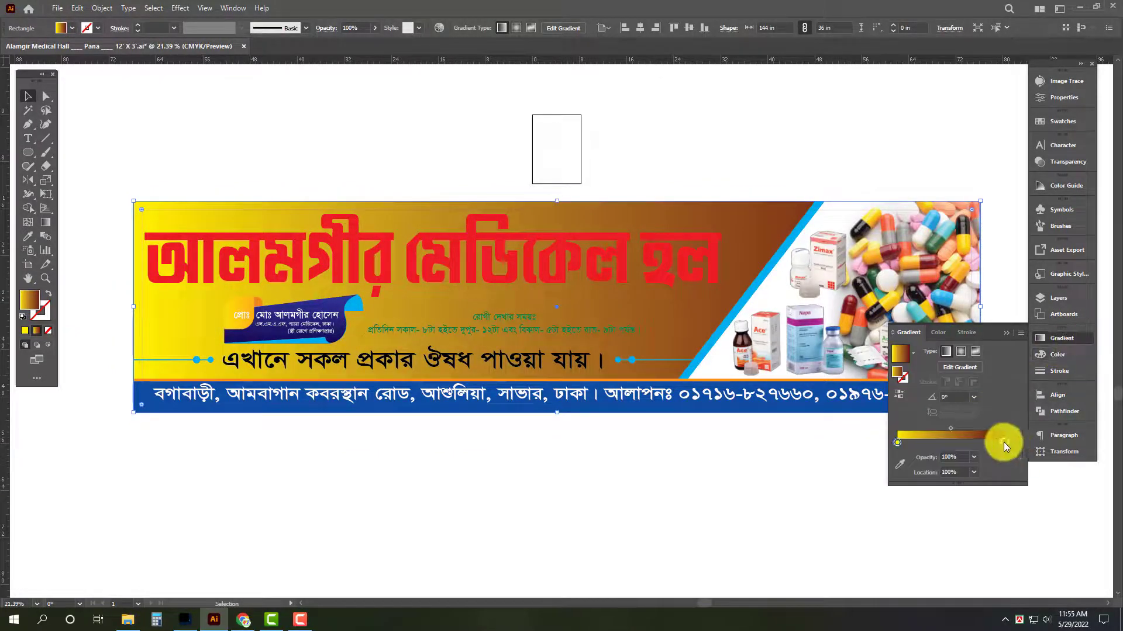
left_click(1058, 355)
left_click(909, 412)
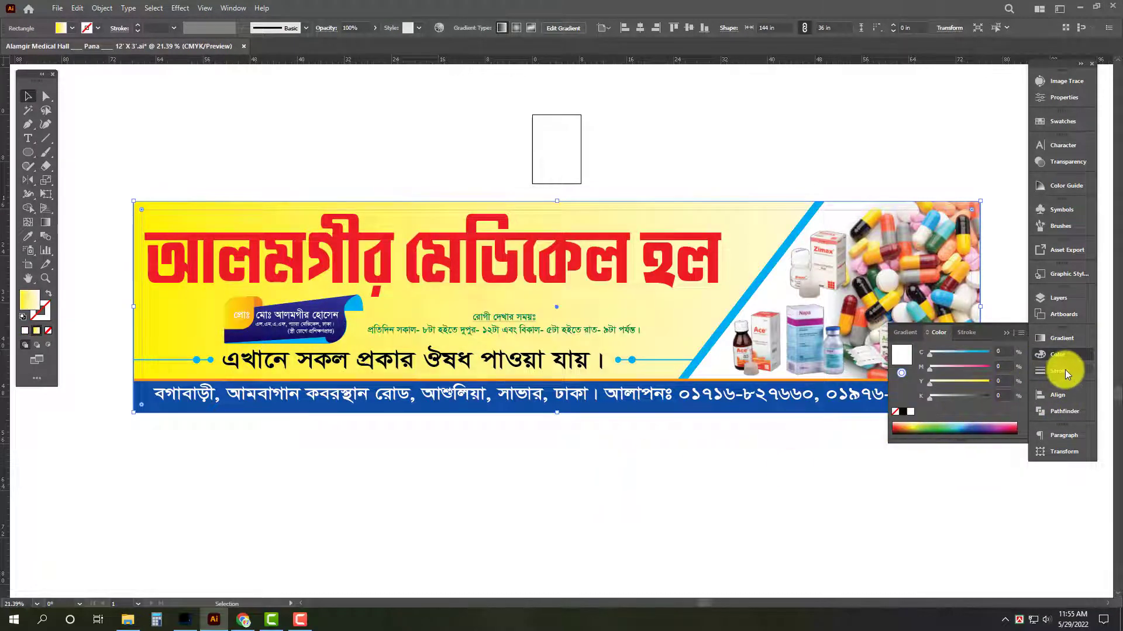
left_click(1061, 339)
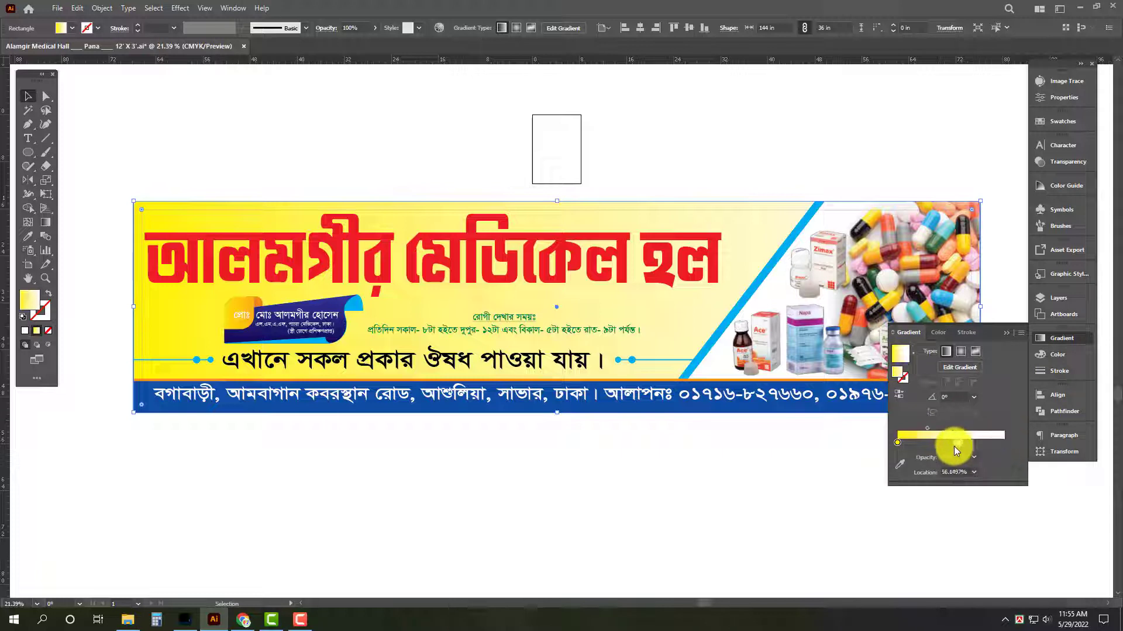
left_click_drag(953, 446, 955, 443)
Try a yellow value of 30 on the gradient's first stop and undo the change.
left_click(898, 443)
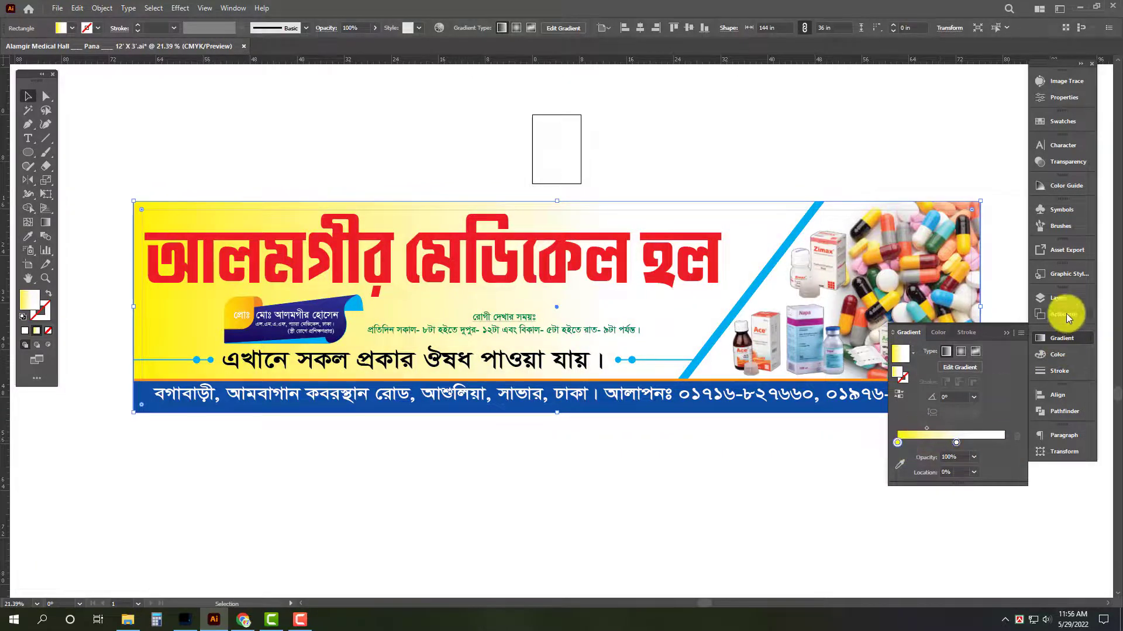
left_click(1062, 355)
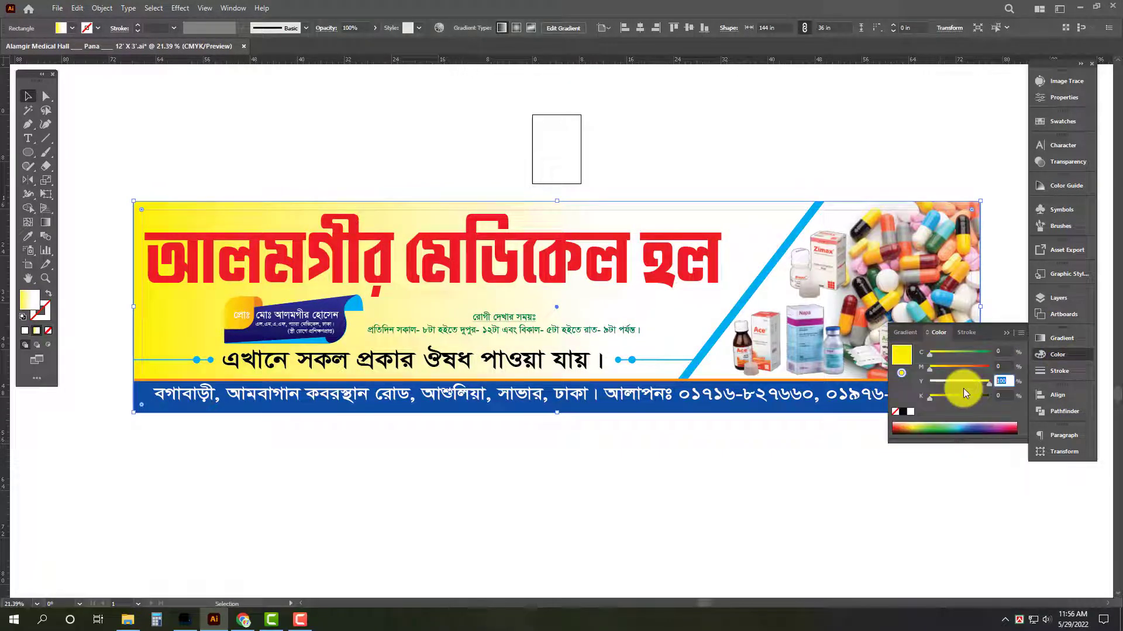
type("30")
key("Return")
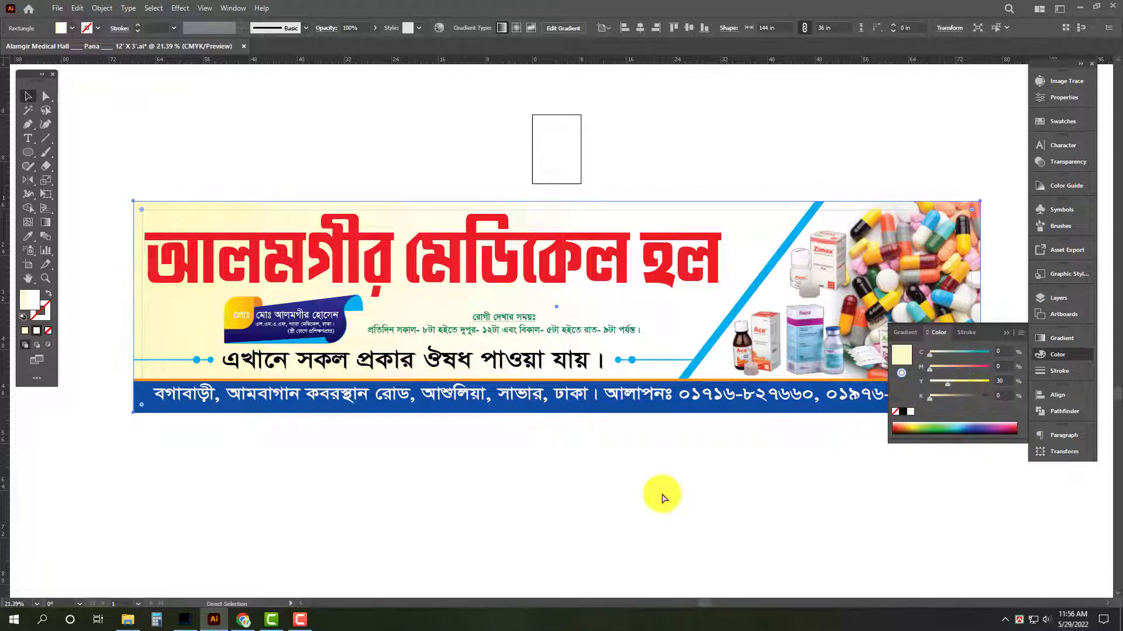
key("ctrl+z")
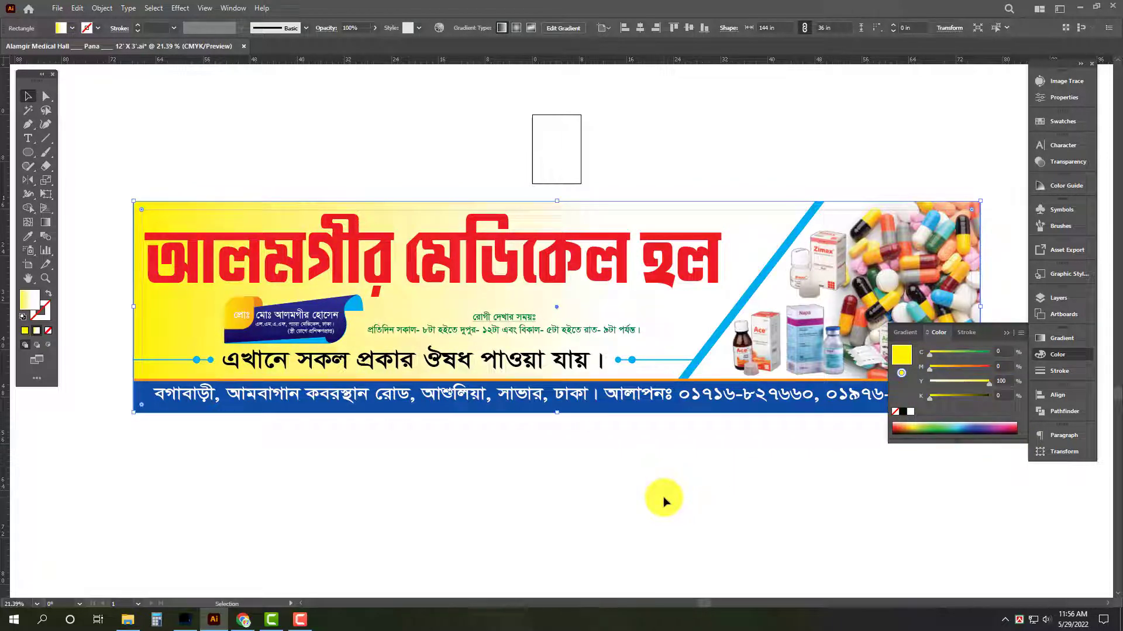
Set the yellow value of the background gradient's first stop to 30.
left_click(637, 520)
key("Tab")
left_click(511, 263)
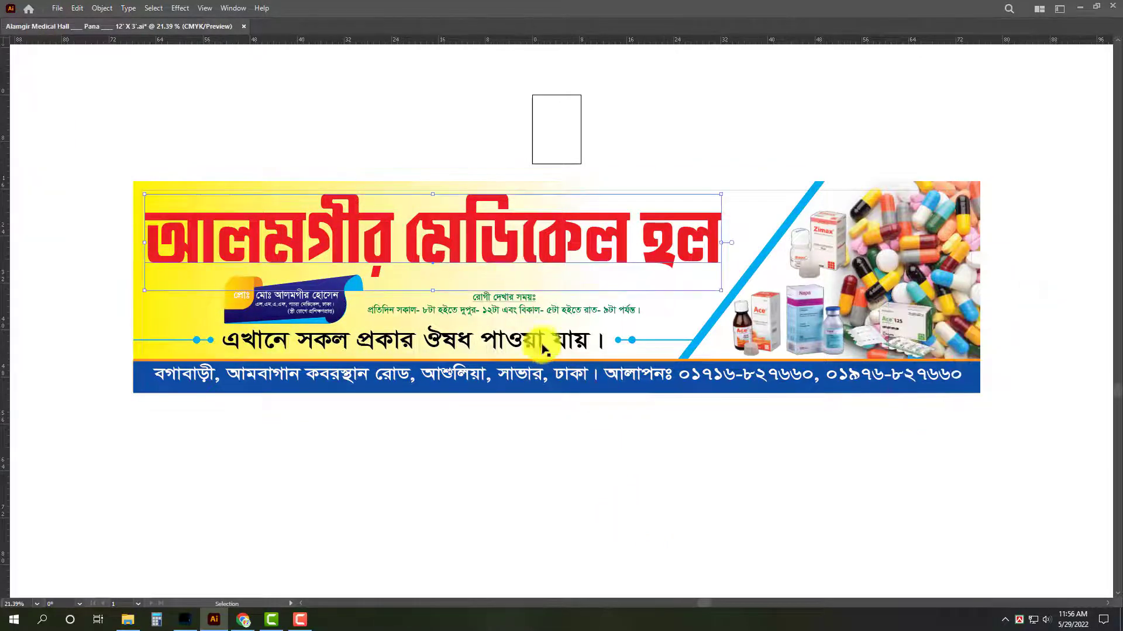
key("z")
left_click_drag(470, 250, 475, 277)
key("v")
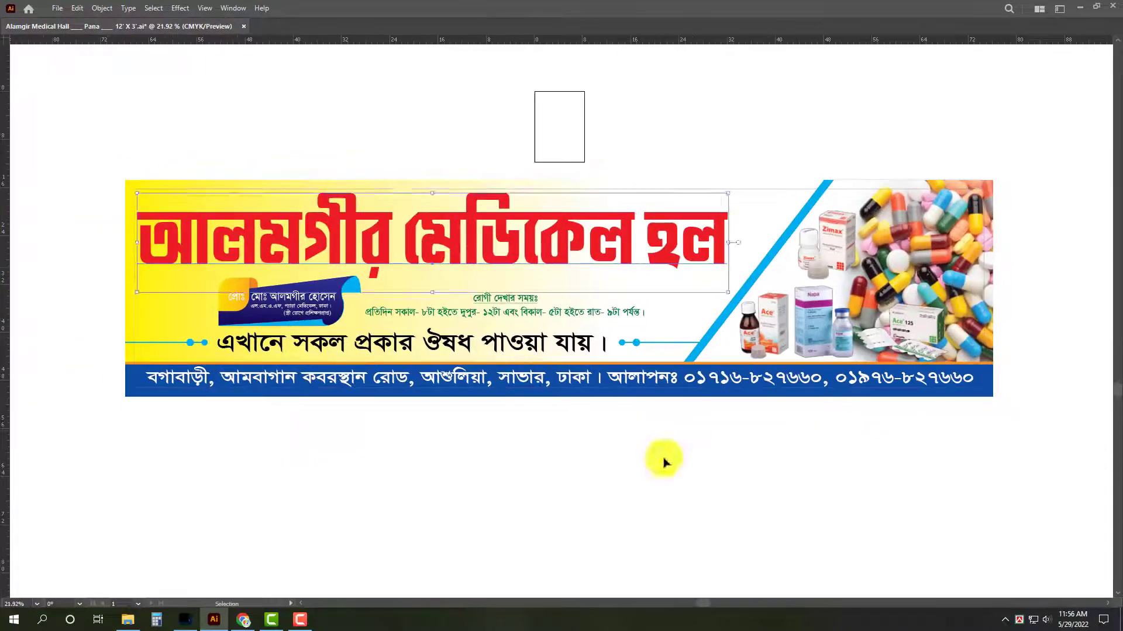
left_click(685, 426)
left_click(674, 319)
key("Tab")
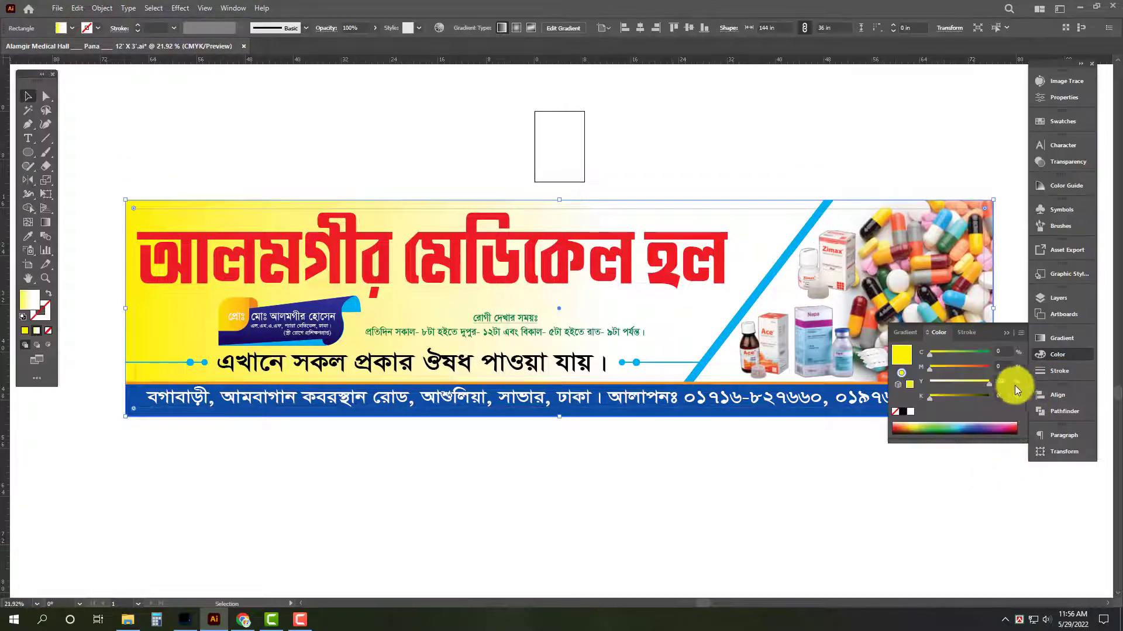
left_click_drag(1009, 384, 928, 387)
type("30")
key("Return")
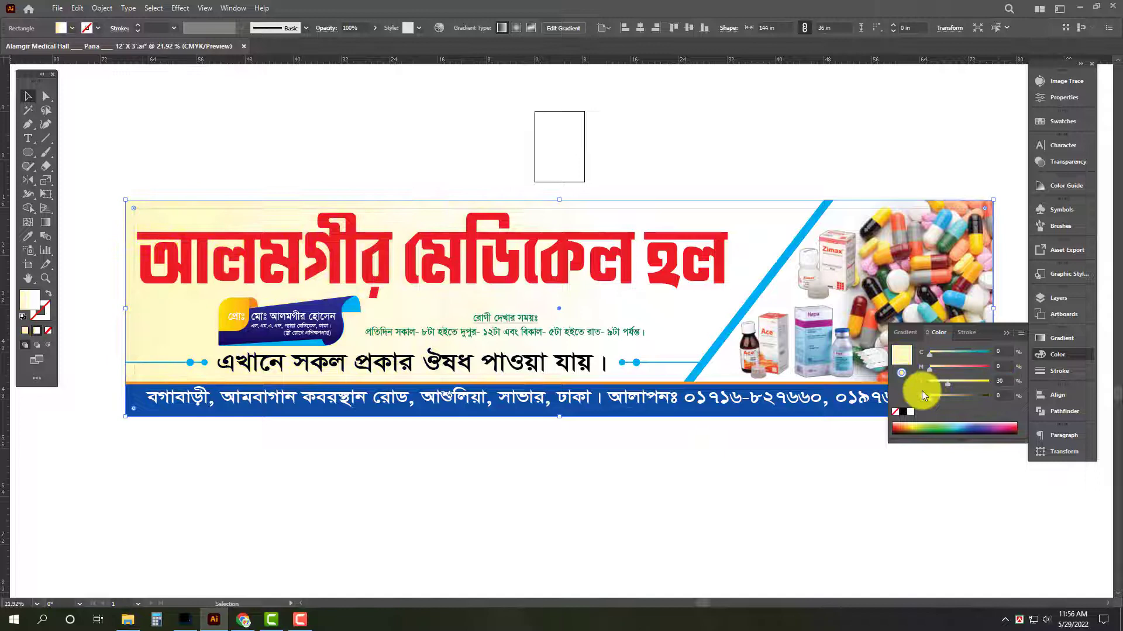
left_click(450, 536)
Give the ribbon text a 5 pt black stroke with round corner joins and paste an unstroked white copy in front.
left_click_drag(431, 314, 520, 320)
left_click_drag(386, 368, 684, 349)
left_click_drag(465, 335, 602, 340)
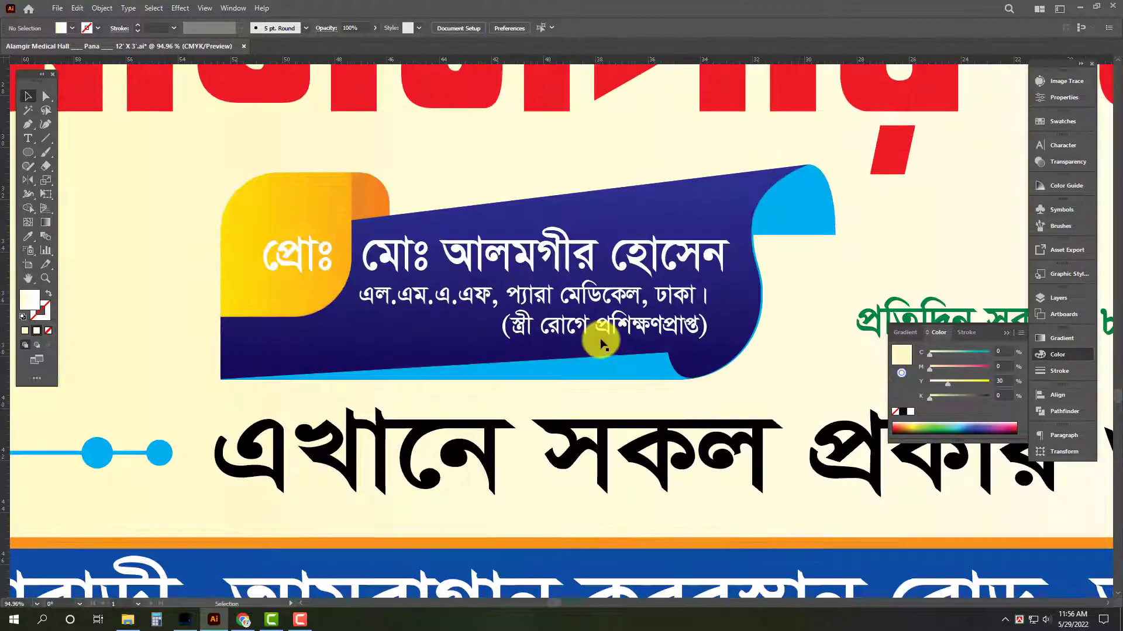
left_click(601, 325)
left_click(592, 253, "shift")
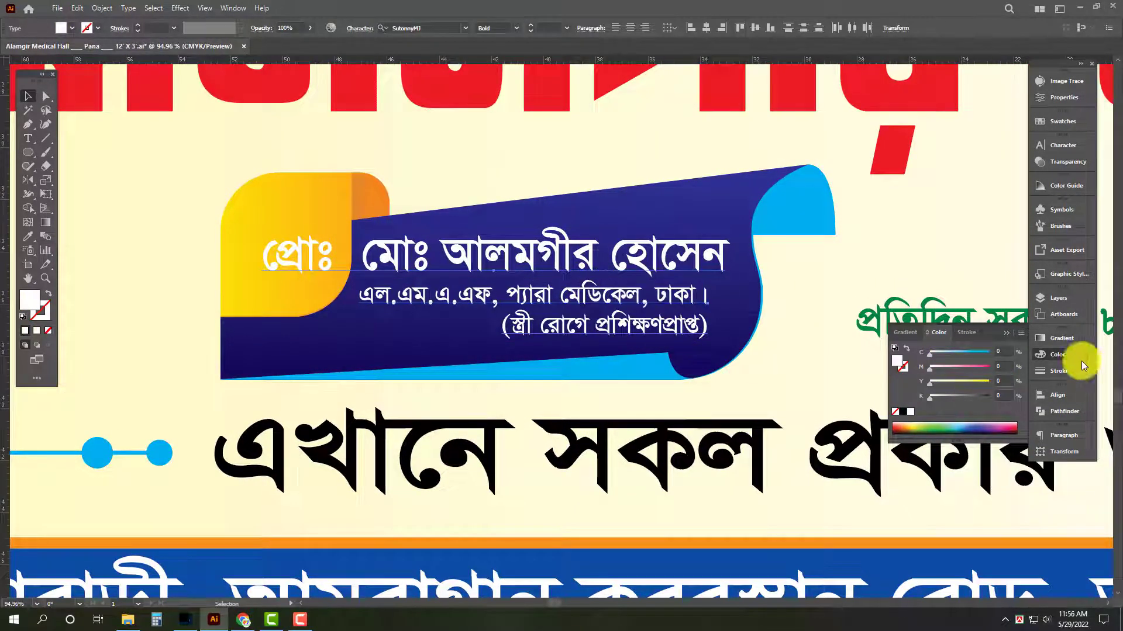
left_click(1067, 374)
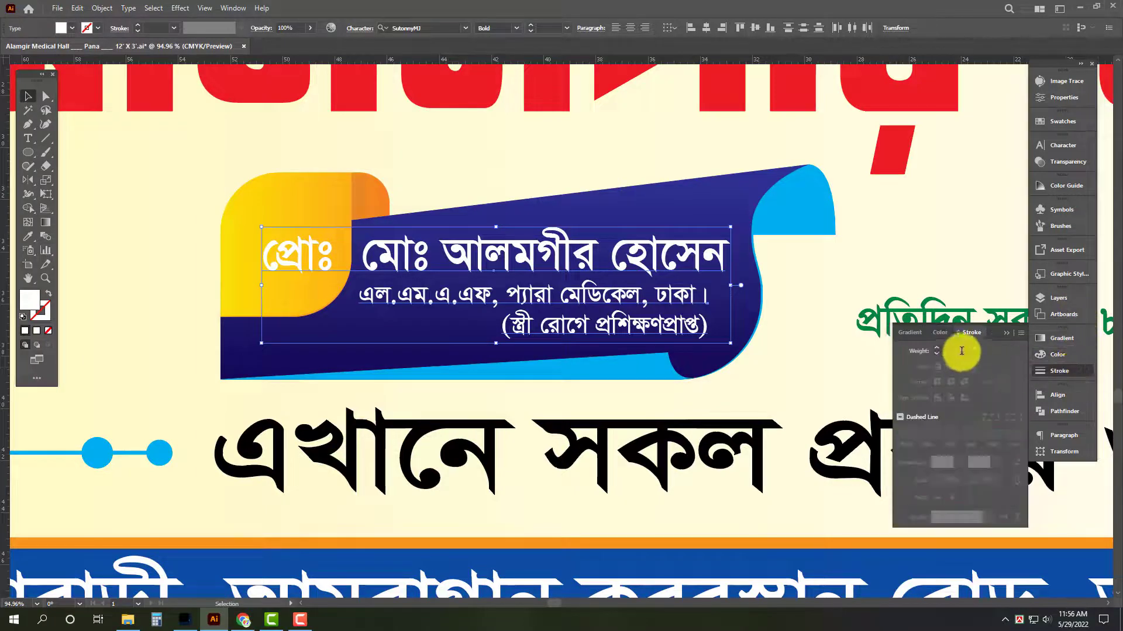
left_click(955, 352)
type("5")
key("Return")
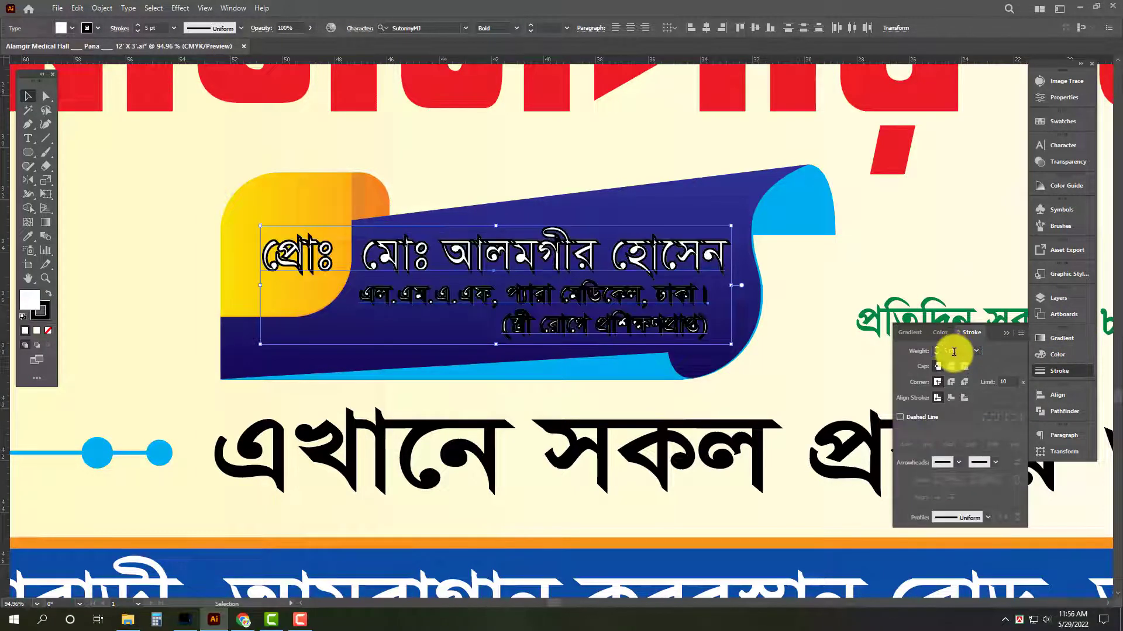
left_click(952, 382)
key("ctrl+f")
Nudge the green visiting-hours text slightly upward beneath the red heading.
left_click_drag(512, 309, 357, 312)
left_click_drag(610, 205, 467, 290)
left_click(553, 232)
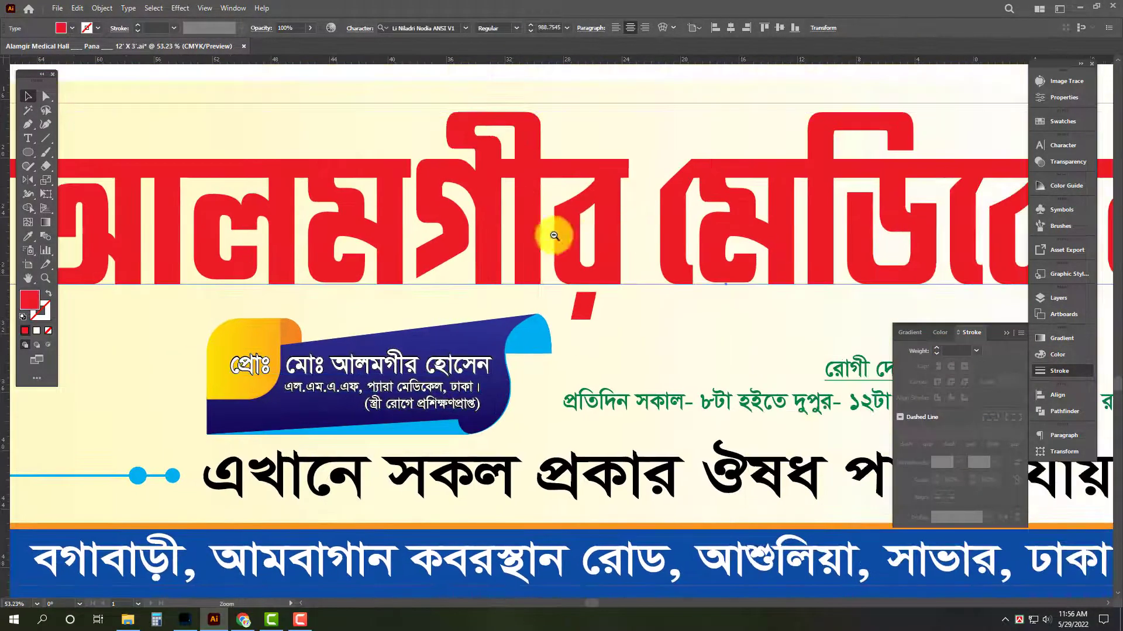
left_click_drag(554, 233, 513, 237)
left_click_drag(634, 271, 529, 272)
left_click(529, 273)
key("Tab")
left_click_drag(771, 241, 811, 270)
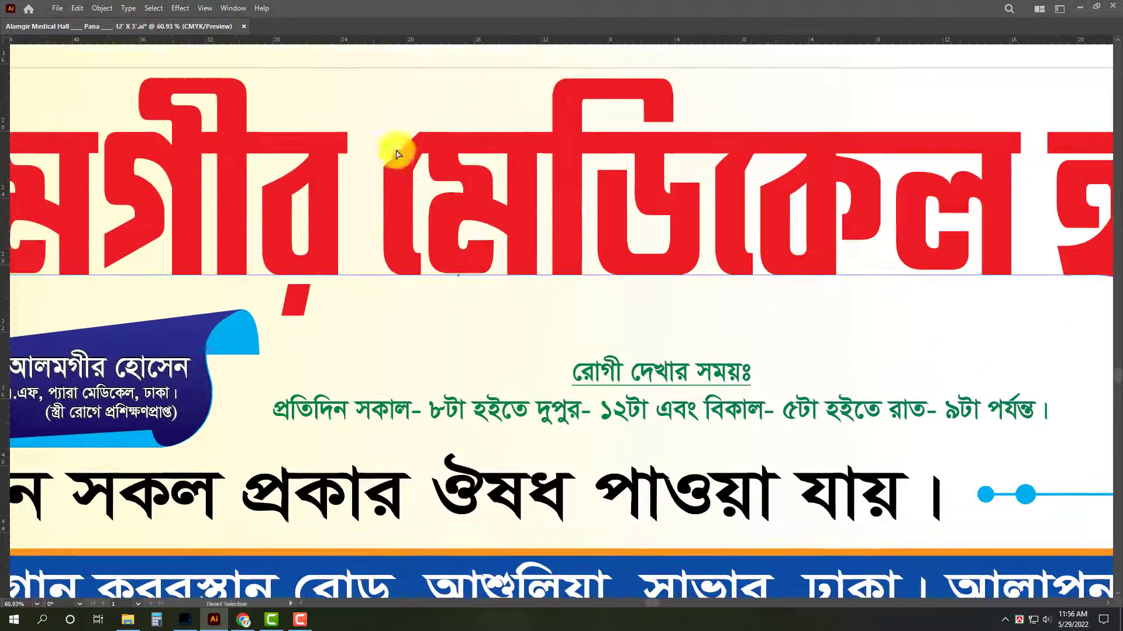
left_click(688, 383)
key("a")
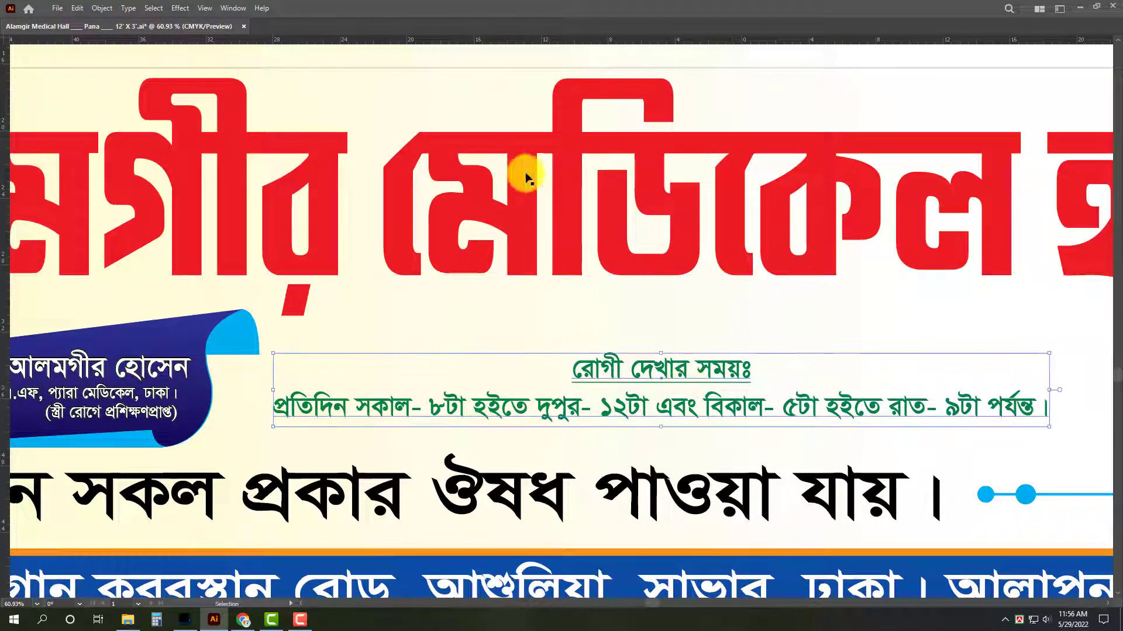
Apply a Drop Shadow effect to the red heading with X offset, Y offset and blur of 0.3 in.
left_click(541, 187)
left_click(180, 8)
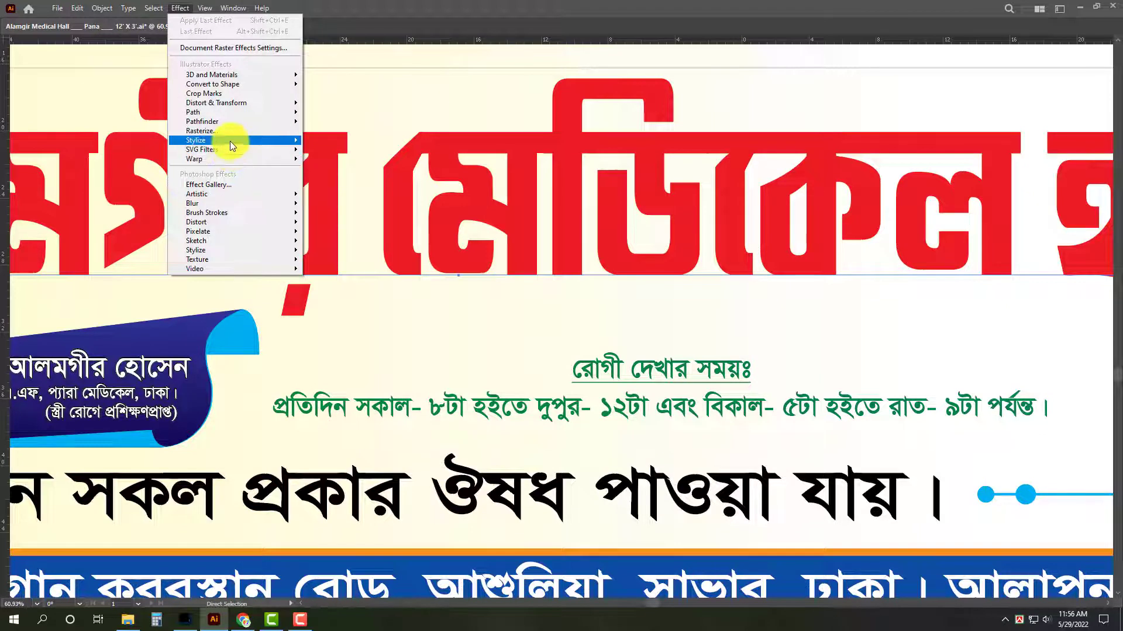
mouse_move(230, 141)
left_click(342, 141)
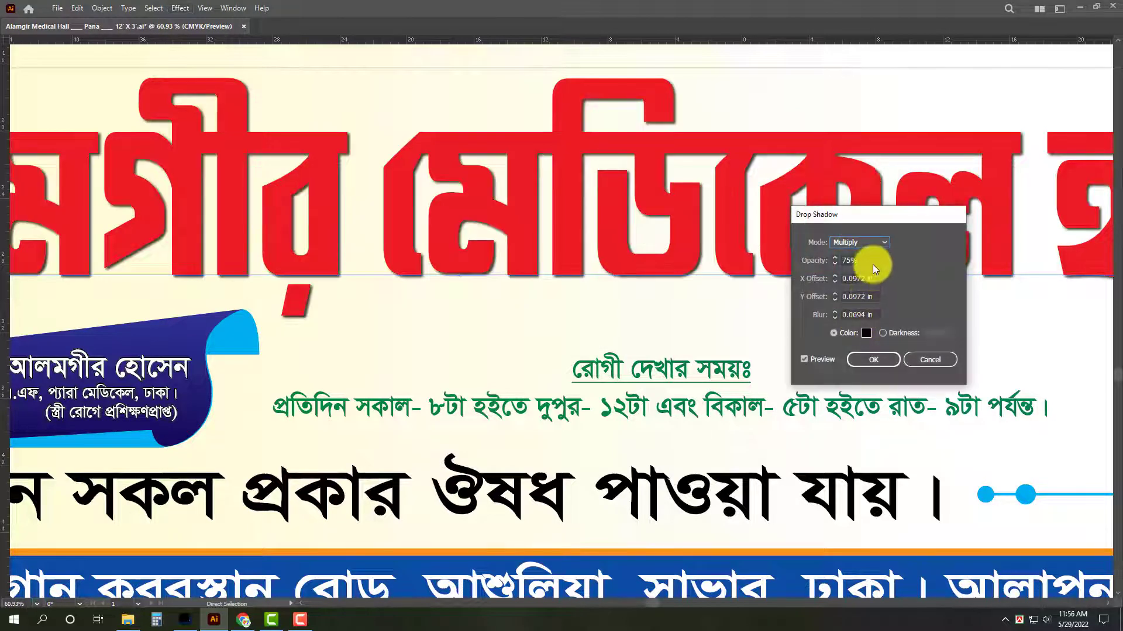
triple_click(876, 278)
type(".3")
key("Tab")
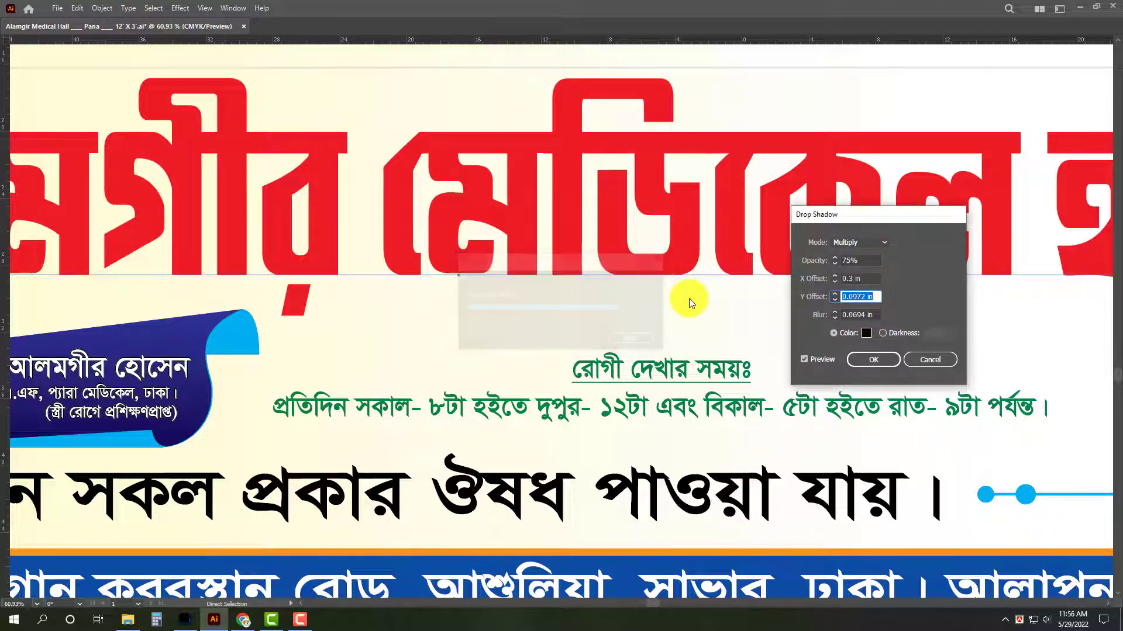
type(".3")
key("Tab")
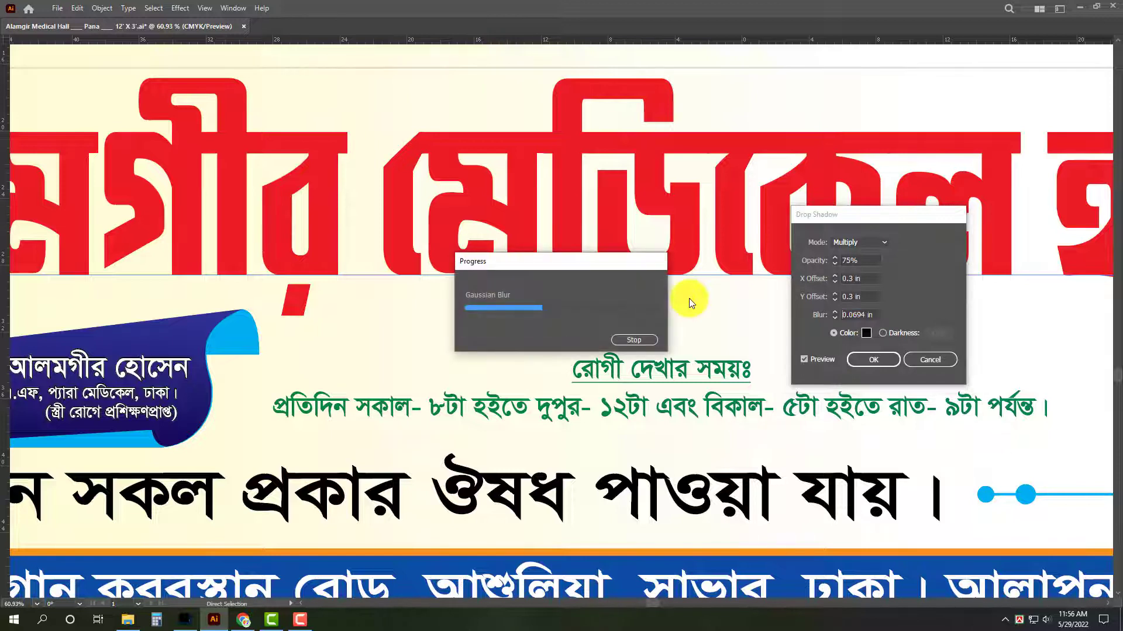
type(".3")
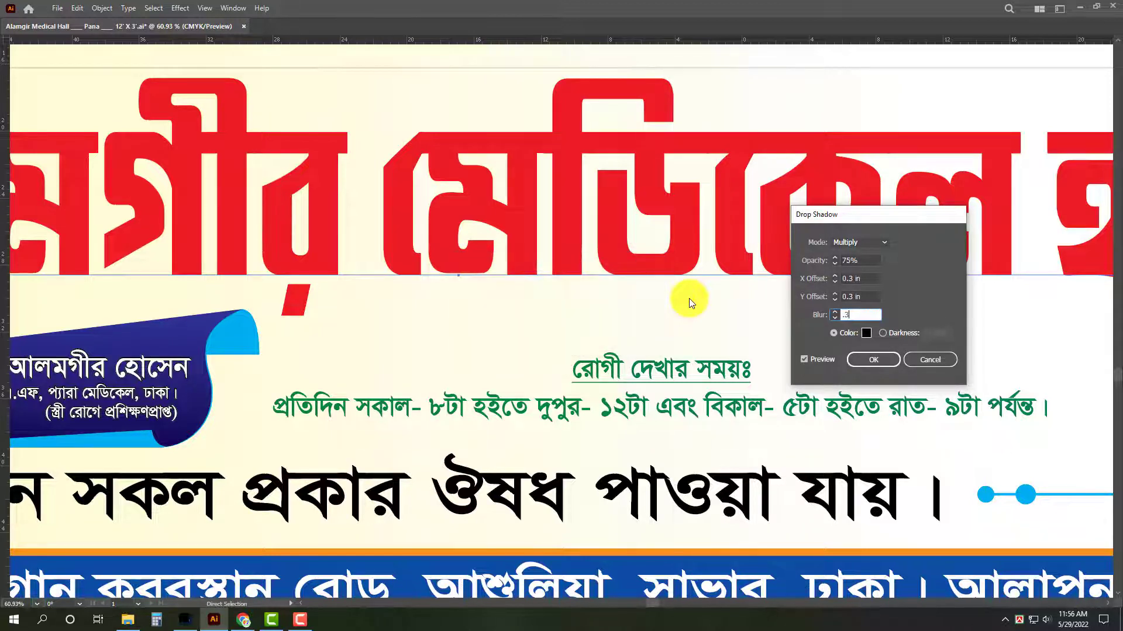
key("Tab")
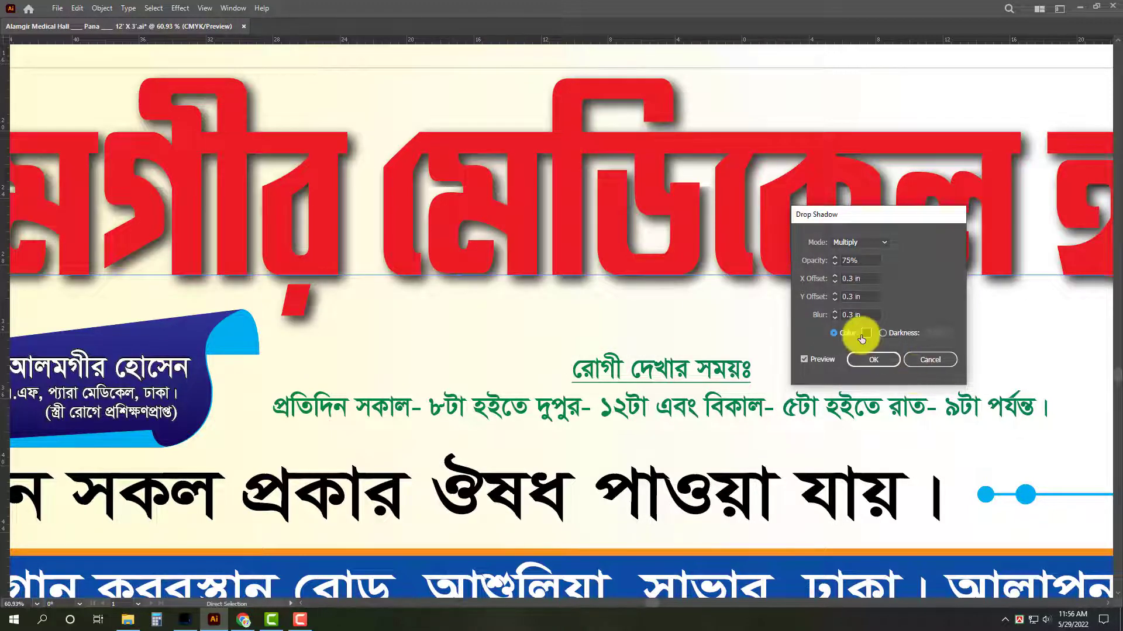
Colour the heading's drop shadow orange with C 0, M 50, Y 100 and K 0.
left_click(866, 332)
left_click_drag(687, 334, 607, 334)
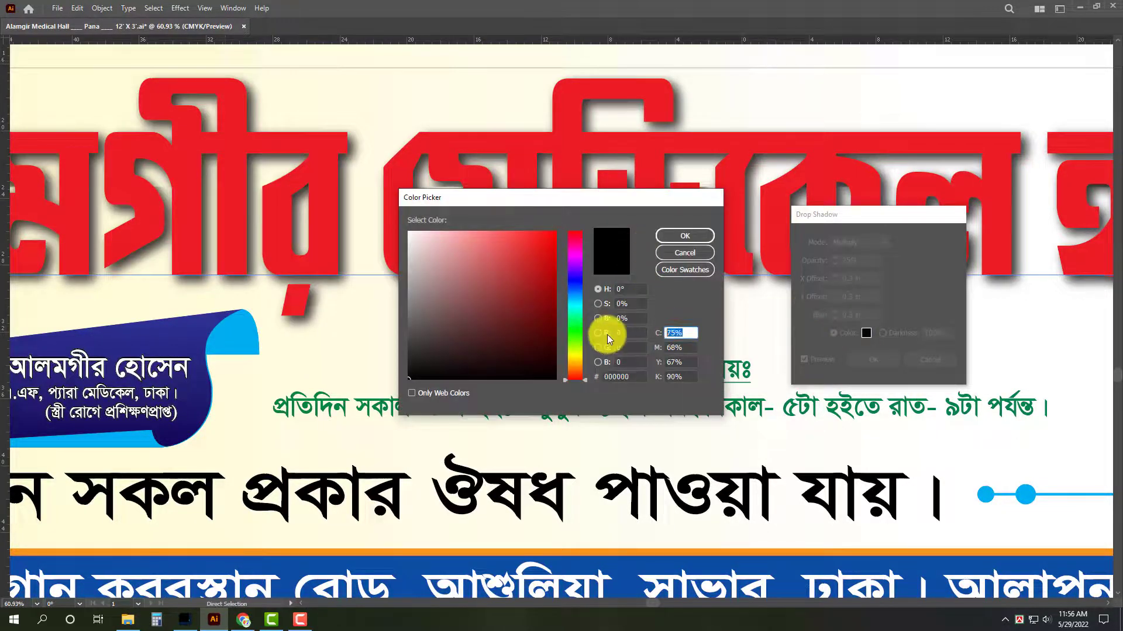
type("0")
key("Tab")
type("50")
key("Tab")
type("100")
key("Tab")
type("0")
key("Return")
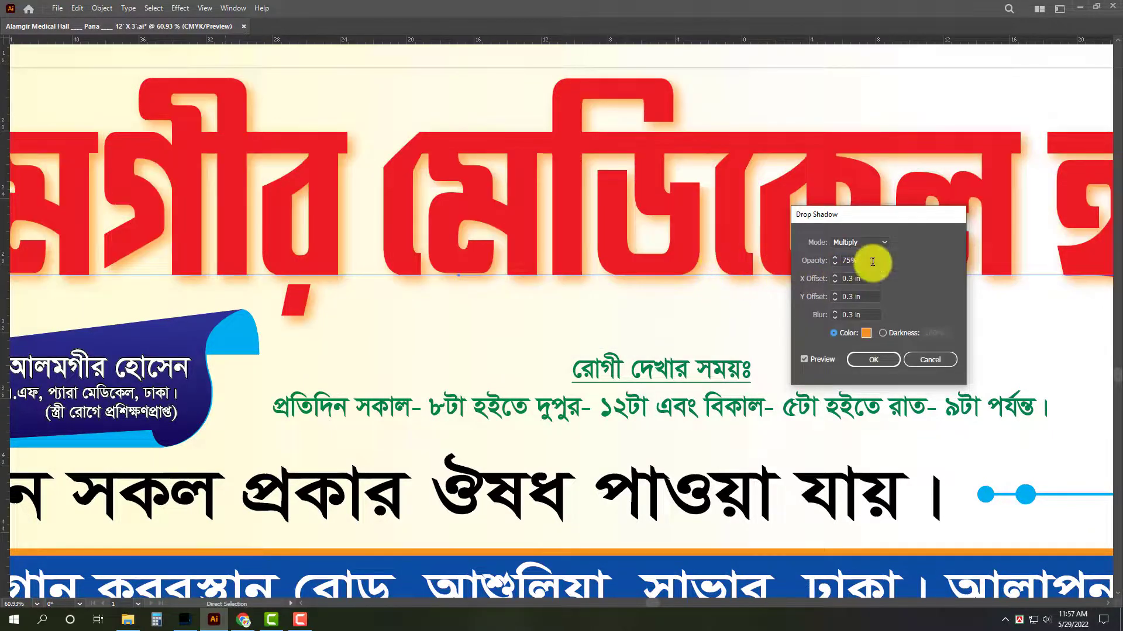
Set the shadow's opacity to 100%, apply the effect and expand the heading's appearance.
left_click_drag(872, 262, 776, 260)
type("100")
key("Tab")
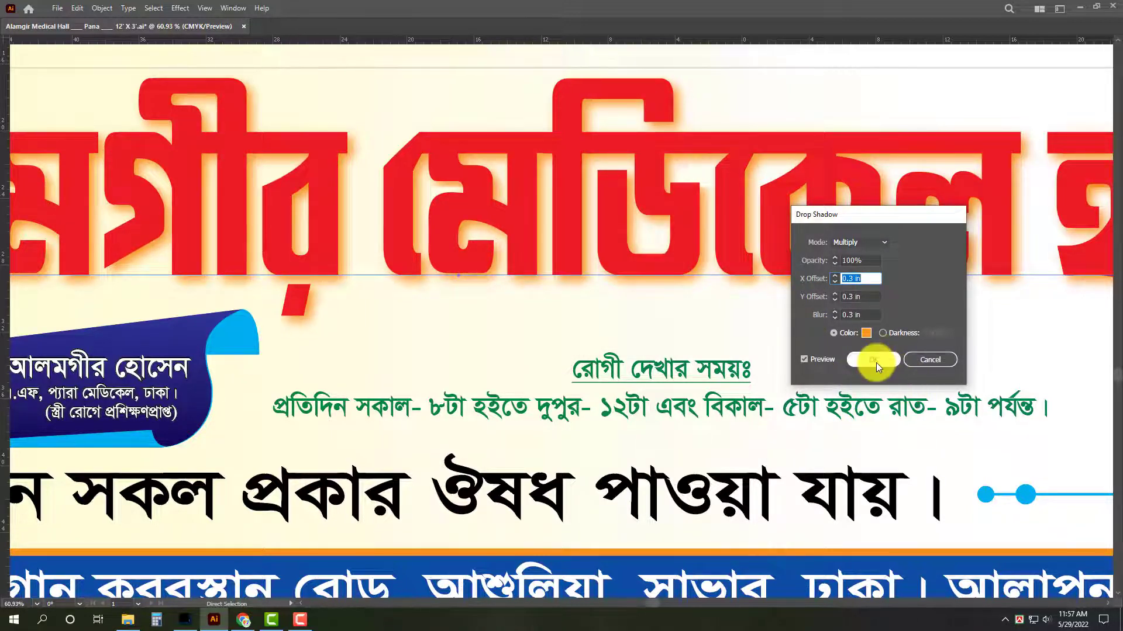
left_click(873, 359)
left_click(102, 8)
left_click(152, 158)
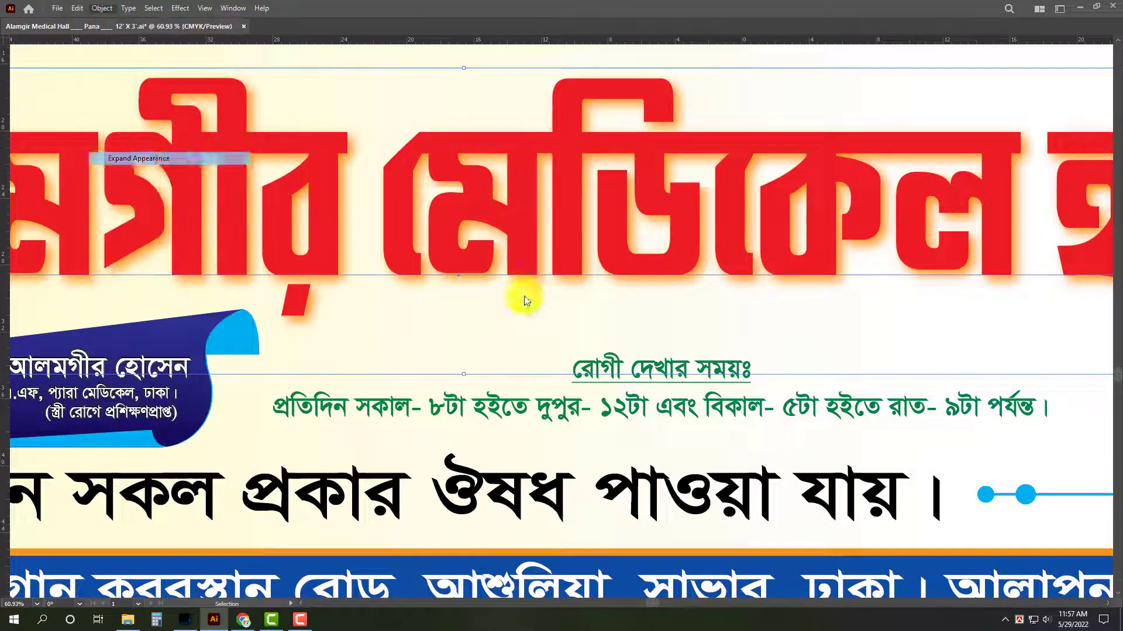
Give the heading text a white 30 pt stroke, discarding a trial weight of 35 pt.
key("Tab")
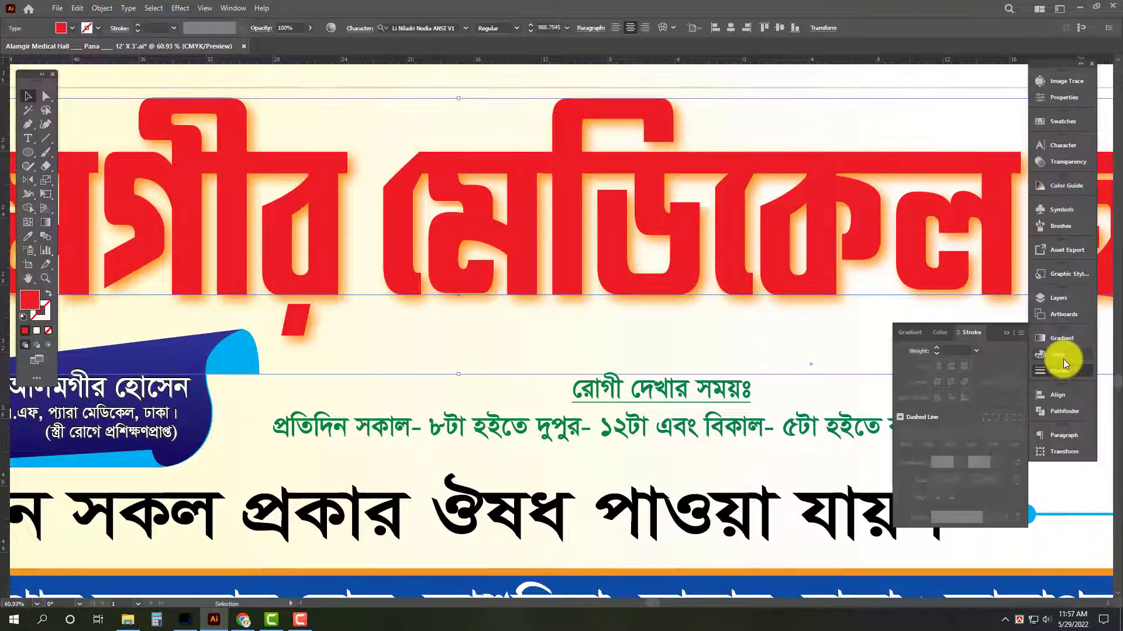
type("30")
key("Return")
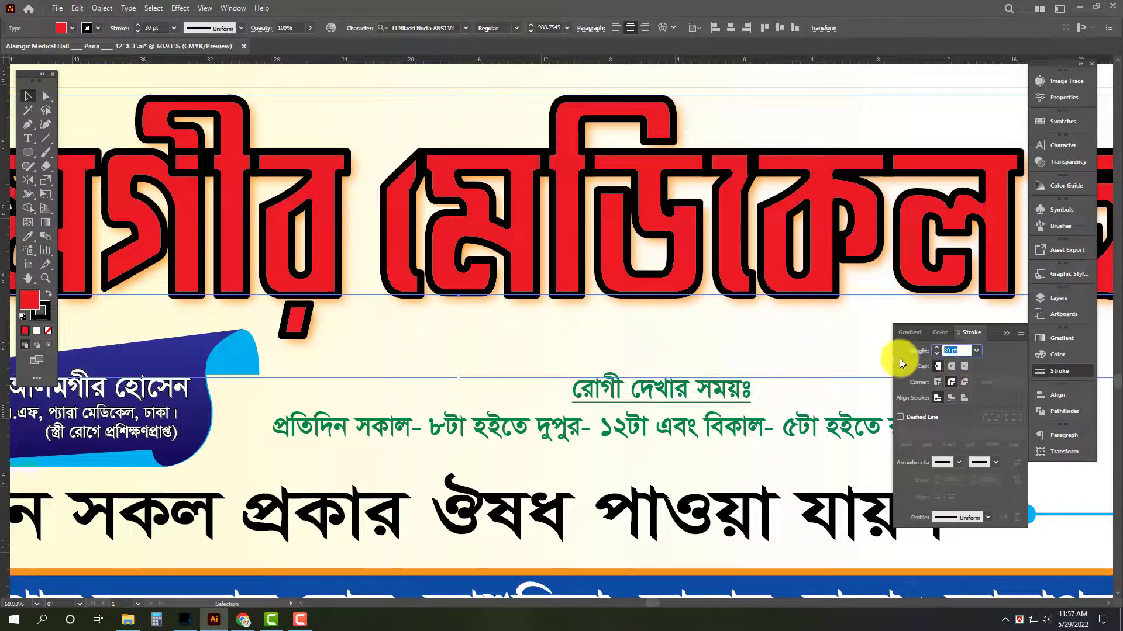
type("35")
key("Return")
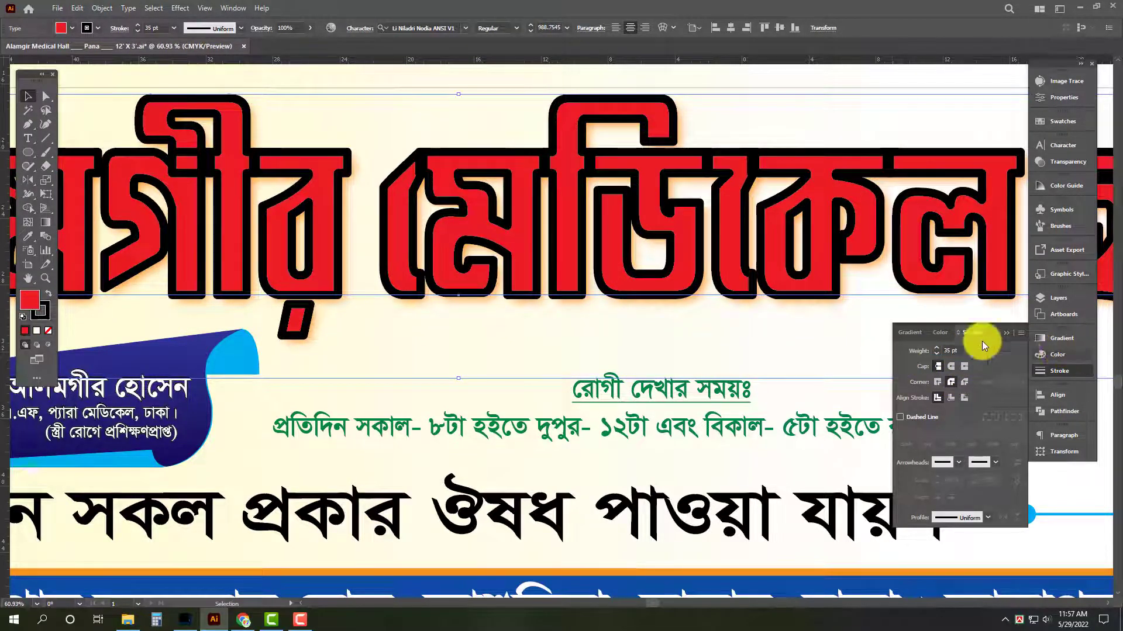
key("ctrl+z")
left_click(1057, 355)
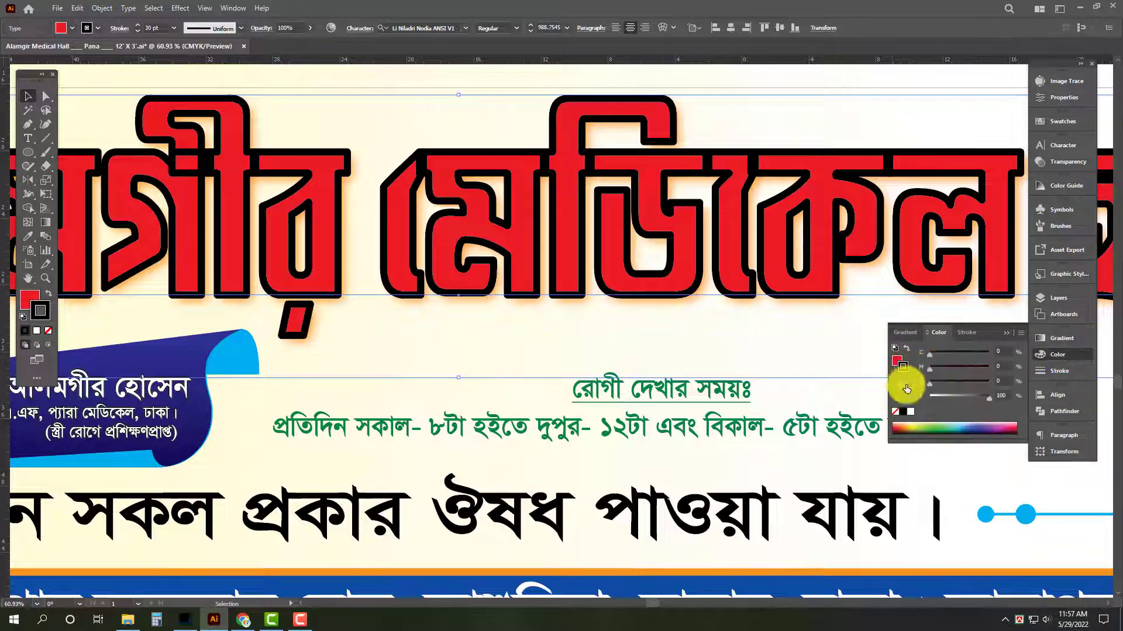
left_click(910, 413)
key("Tab")
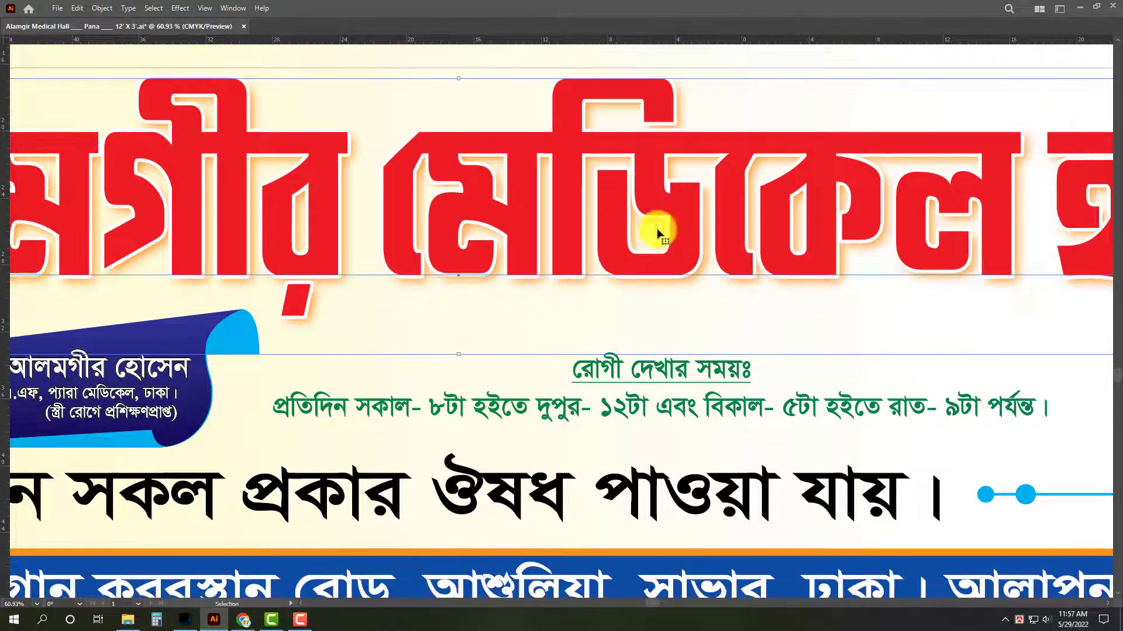
Set the heading's white stroke to 40 pt and arrange the outline behind the red lettering.
key("Tab")
left_click(1051, 370)
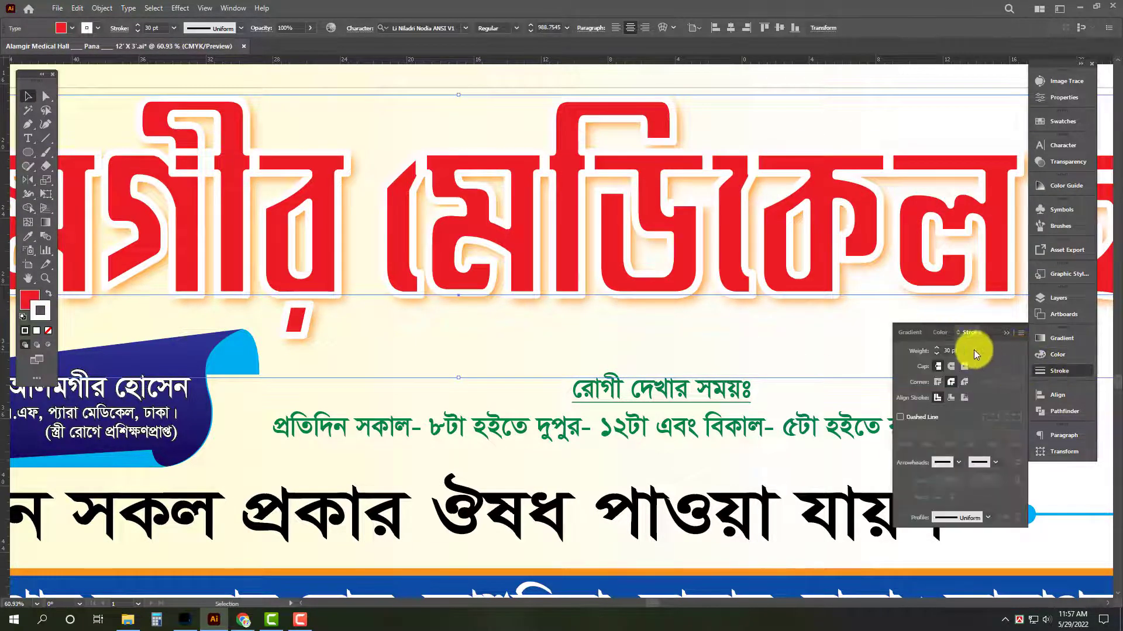
type("40")
key("Return")
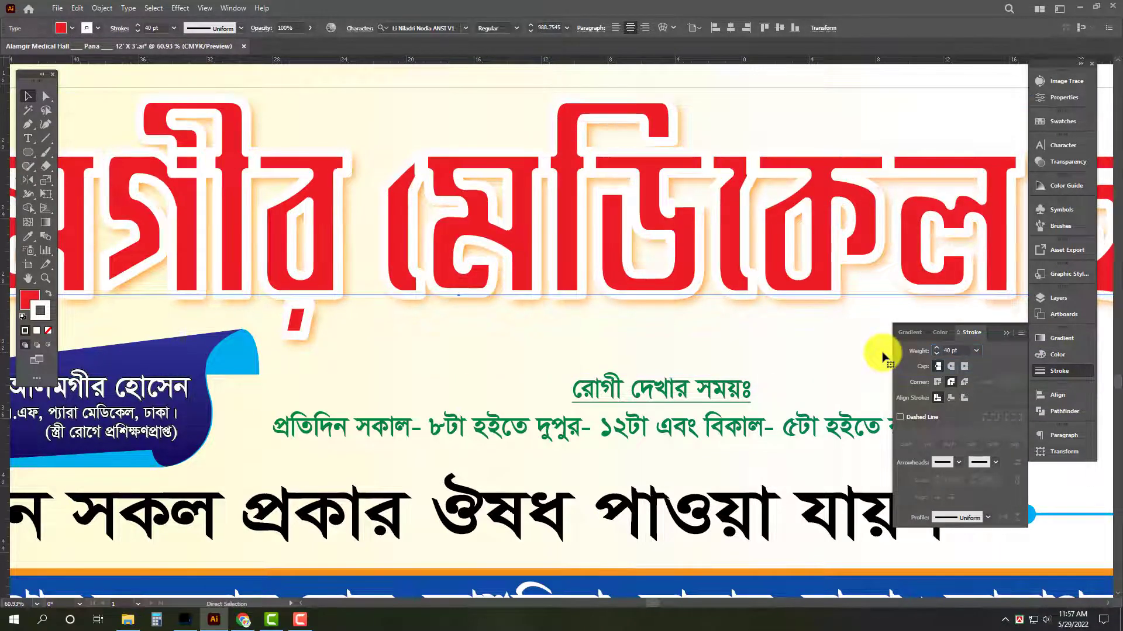
key("ctrl+[")
key("Tab")
left_click_drag(640, 244, 498, 263)
left_click(620, 121)
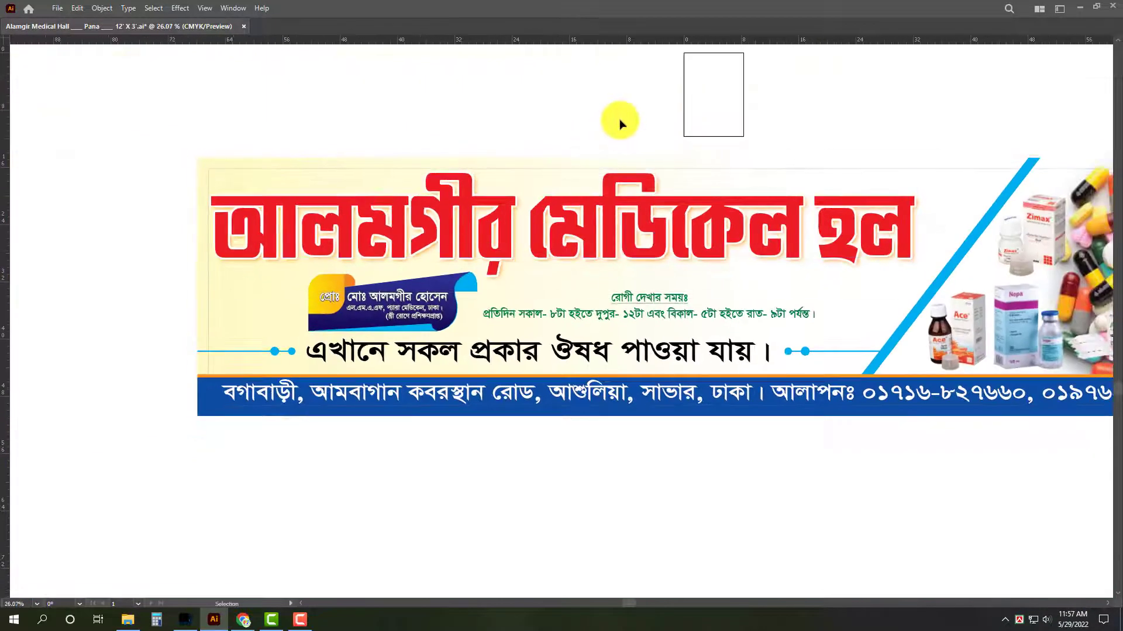
Fine-tune the height of the black text line above the address band.
left_click_drag(785, 472, 656, 455)
left_click(431, 359)
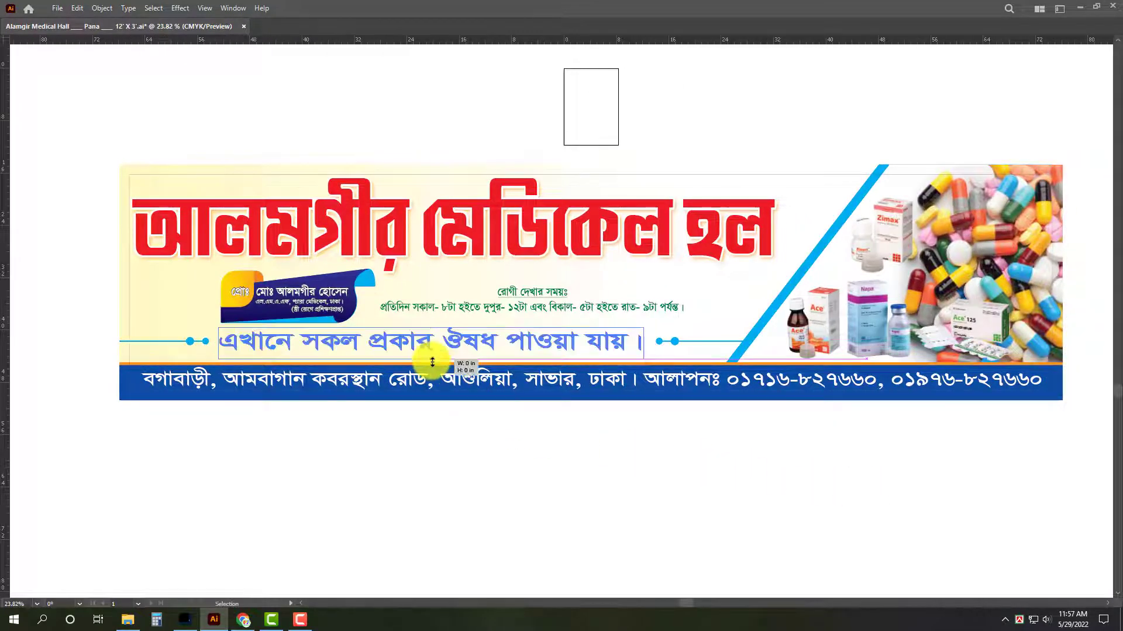
left_click(561, 508)
left_click_drag(441, 388, 541, 442)
left_click(466, 313)
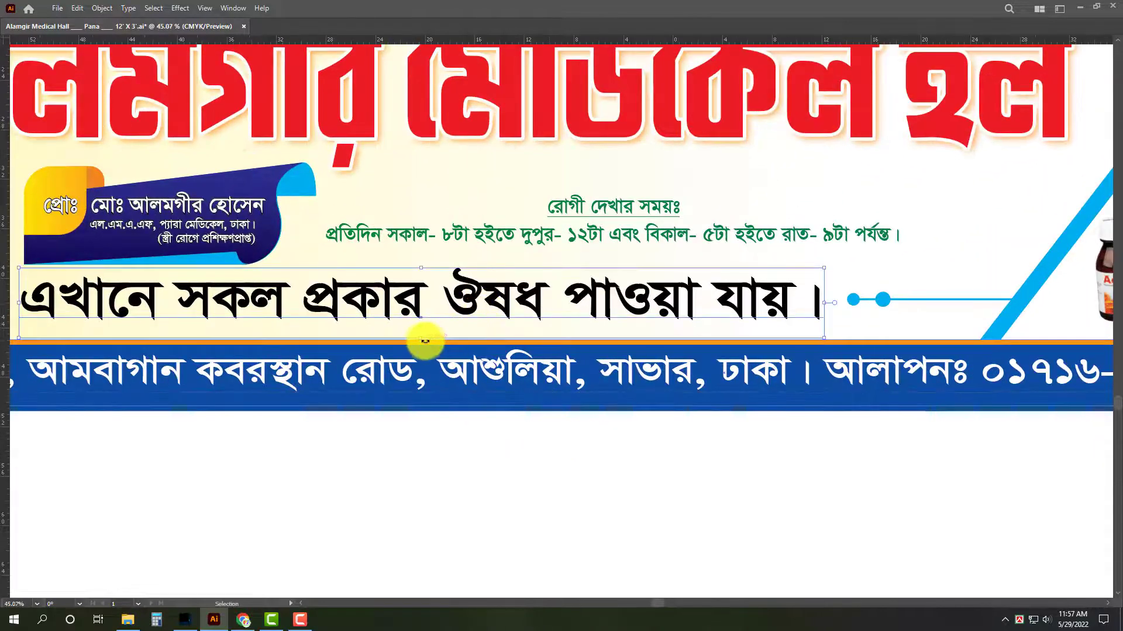
left_click_drag(423, 342, 426, 340)
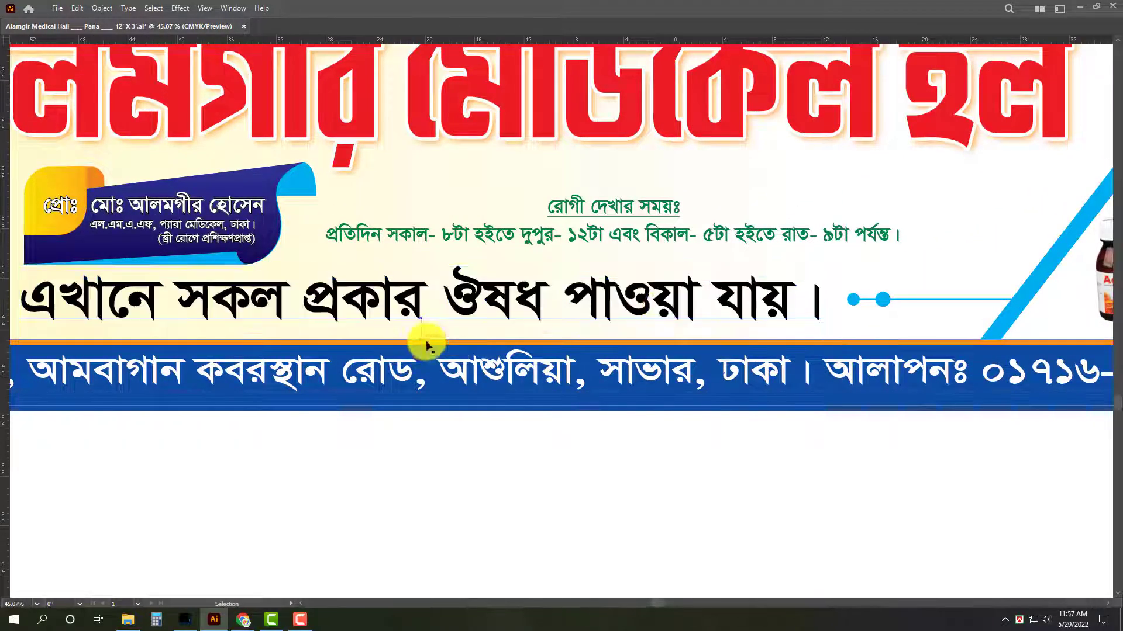
scroll(640, 312, "down", 2)
left_click(636, 535)
scroll(524, 519, "down", 3)
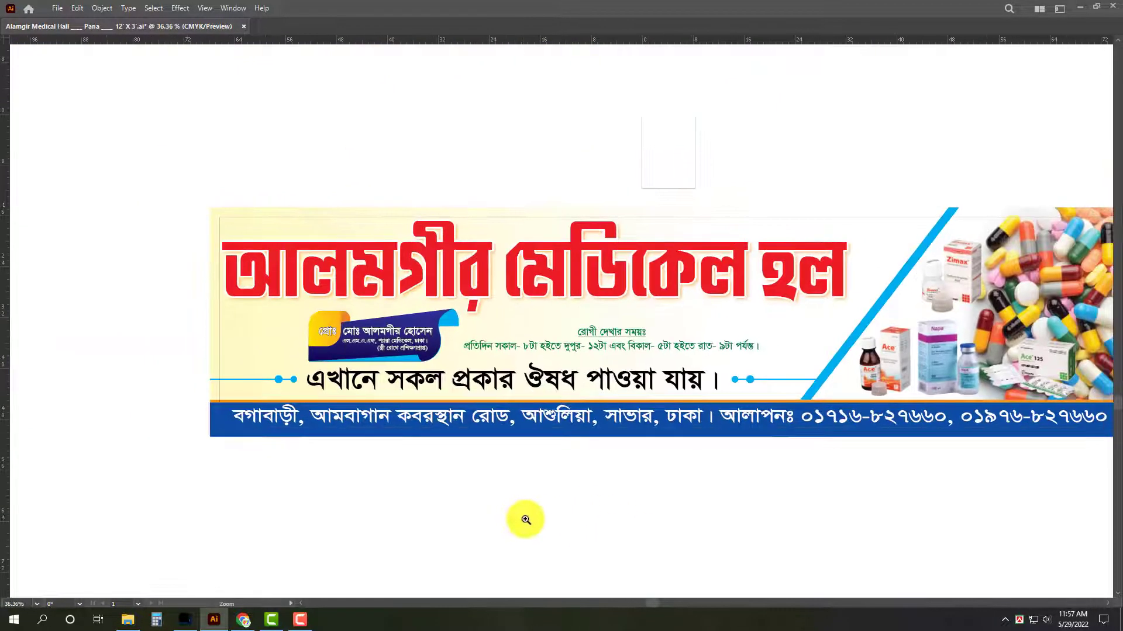
Add a placeholder text object just below the signboard's blue address band.
scroll(694, 494, "up", 1)
scroll(631, 452, "down", 1)
scroll(631, 452, "down", 1)
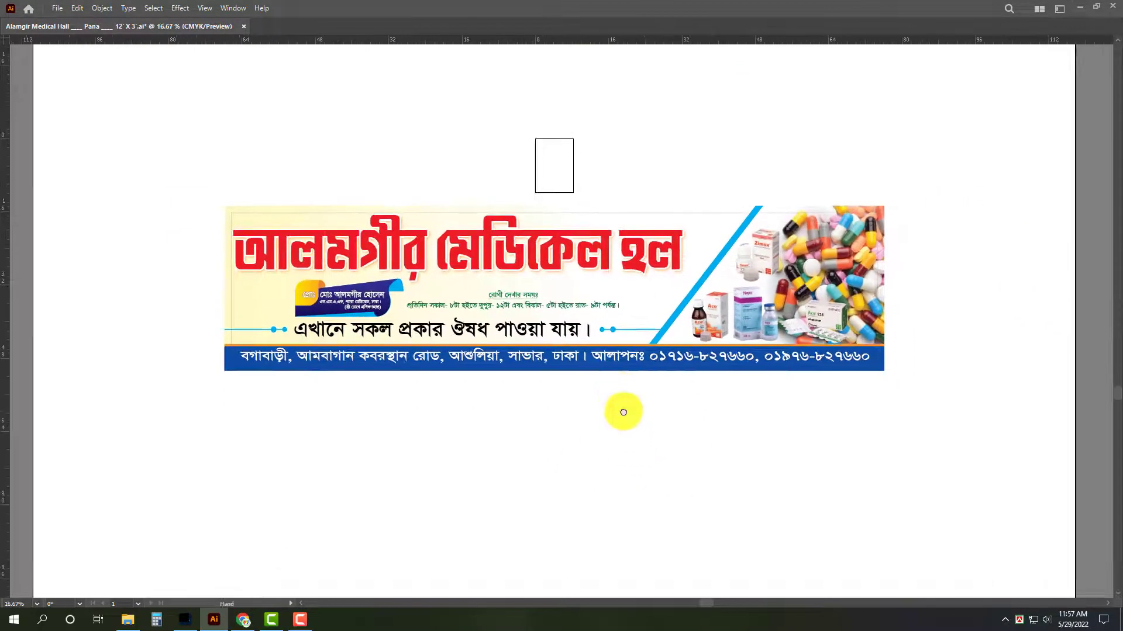
key("ctrl+a")
left_click_drag(628, 478, 623, 416)
left_click_drag(551, 358, 592, 388)
left_click(603, 394)
type("খড়ংবস বড়ংস")
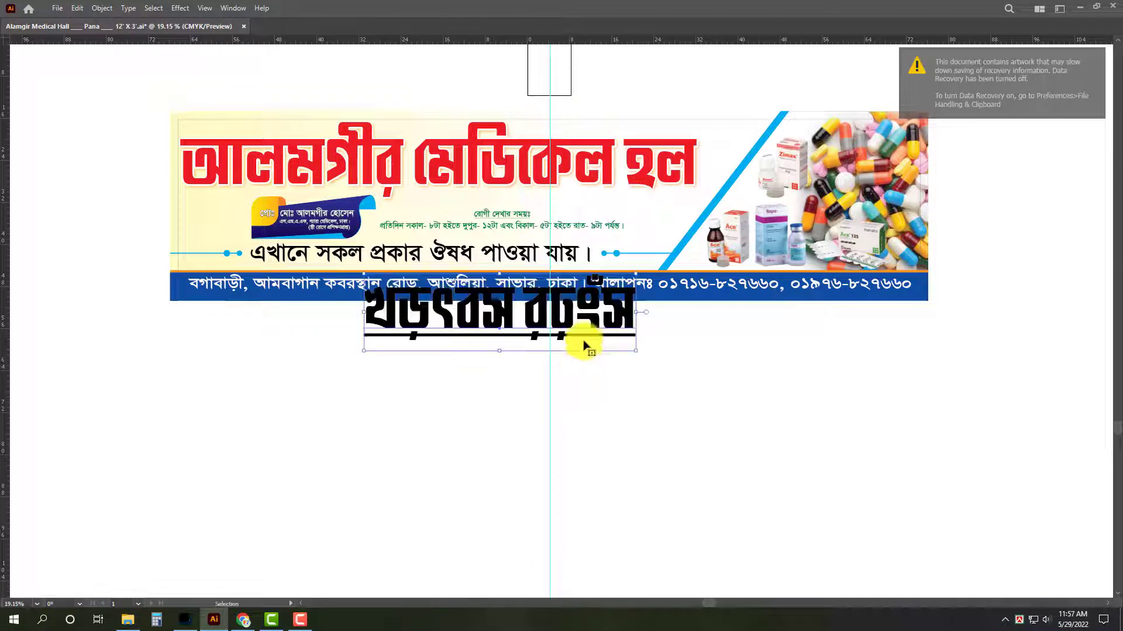
Set the placeholder text's font to Myriad Variable Concept Light, scale it down and centre it below the signboard.
key("ctrl+t")
left_click(979, 94)
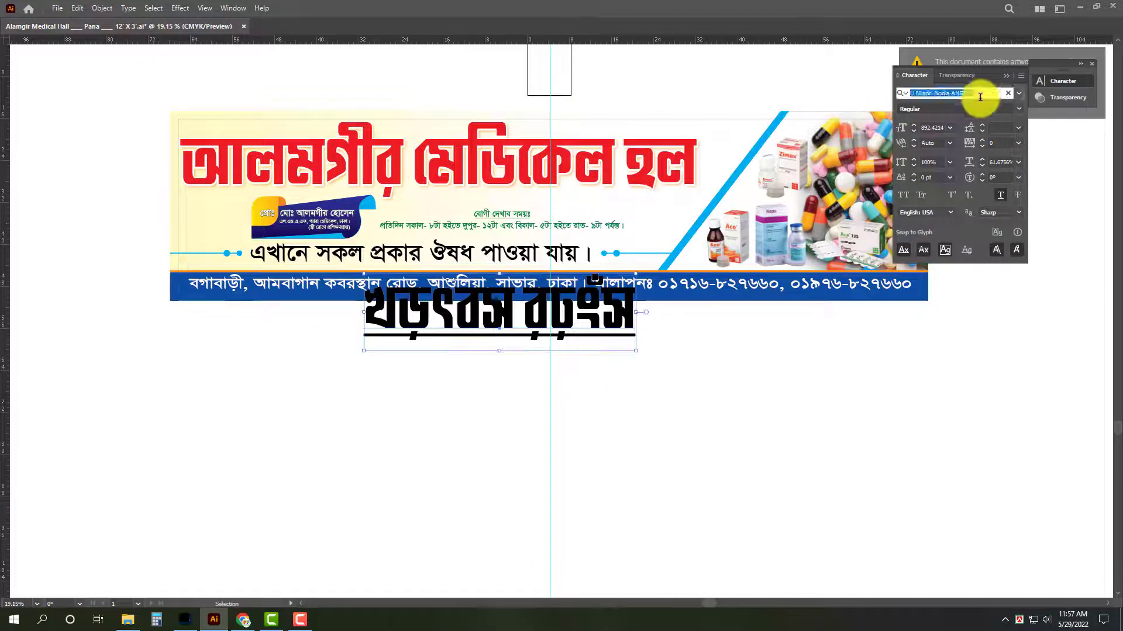
type("my")
left_click(1009, 186)
left_click_drag(563, 350, 626, 343)
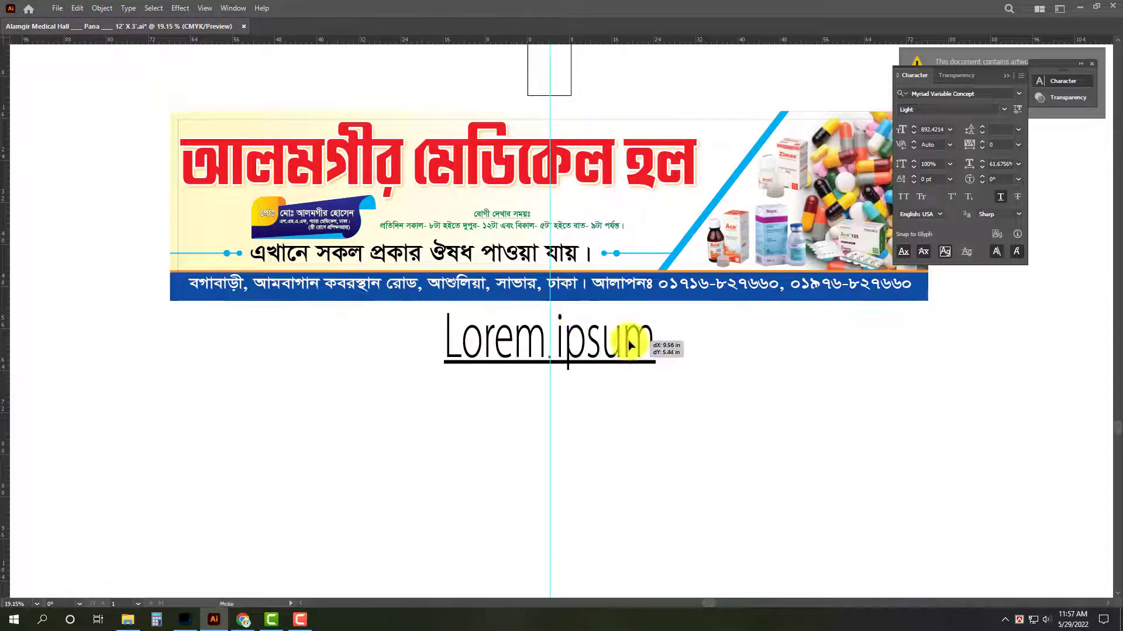
left_click_drag(550, 303, 550, 320)
key("ctrl+t")
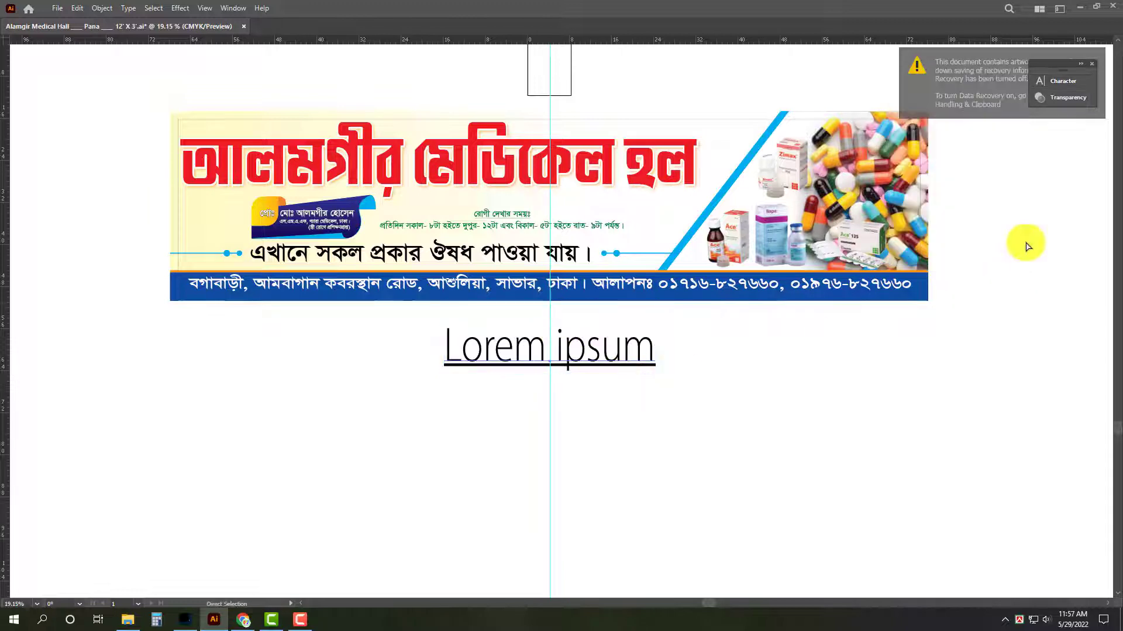
Remove the placeholder's underline and replace its text with the size label "Pana __ 12' X 3'".
key("ctrl+t")
double_click(632, 349)
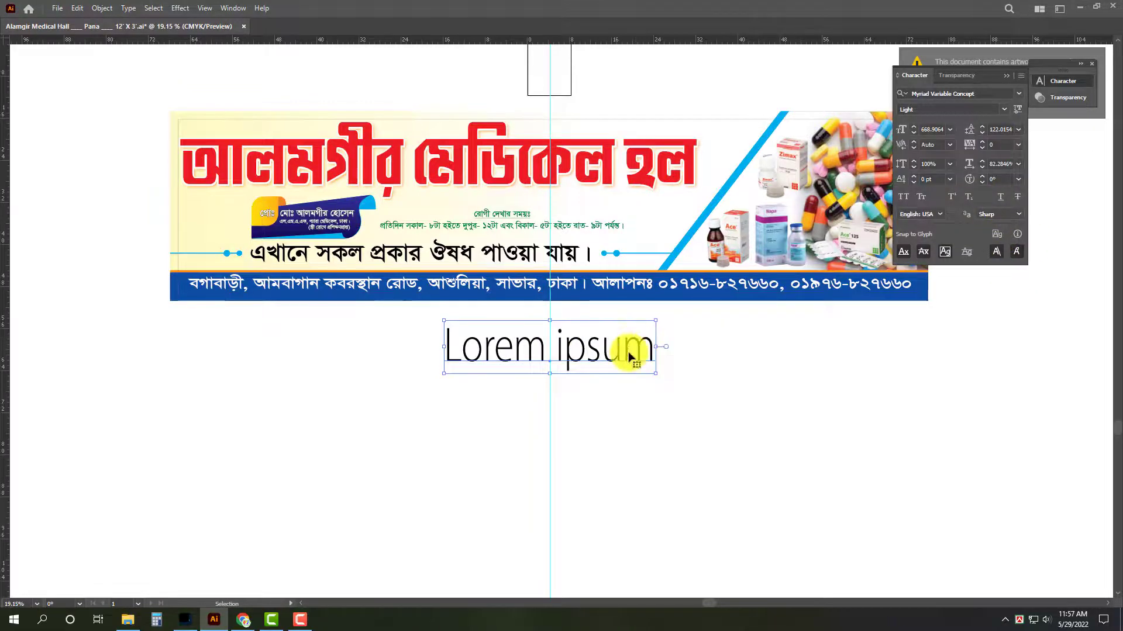
key("ctrl+a")
type("Pana __")
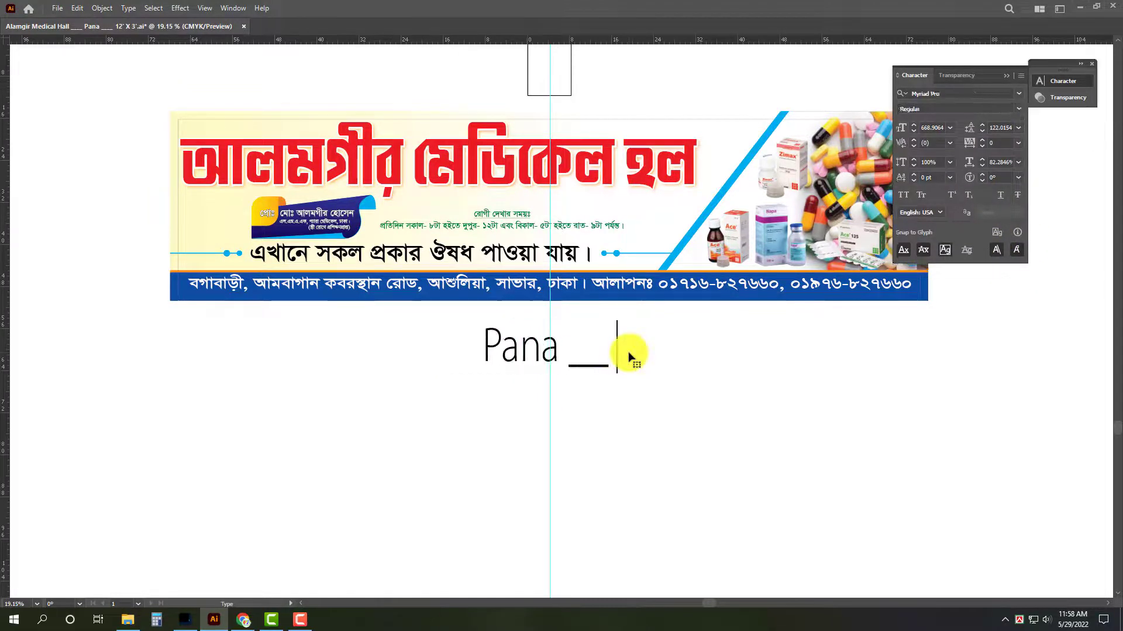
type(" 12' X 3'")
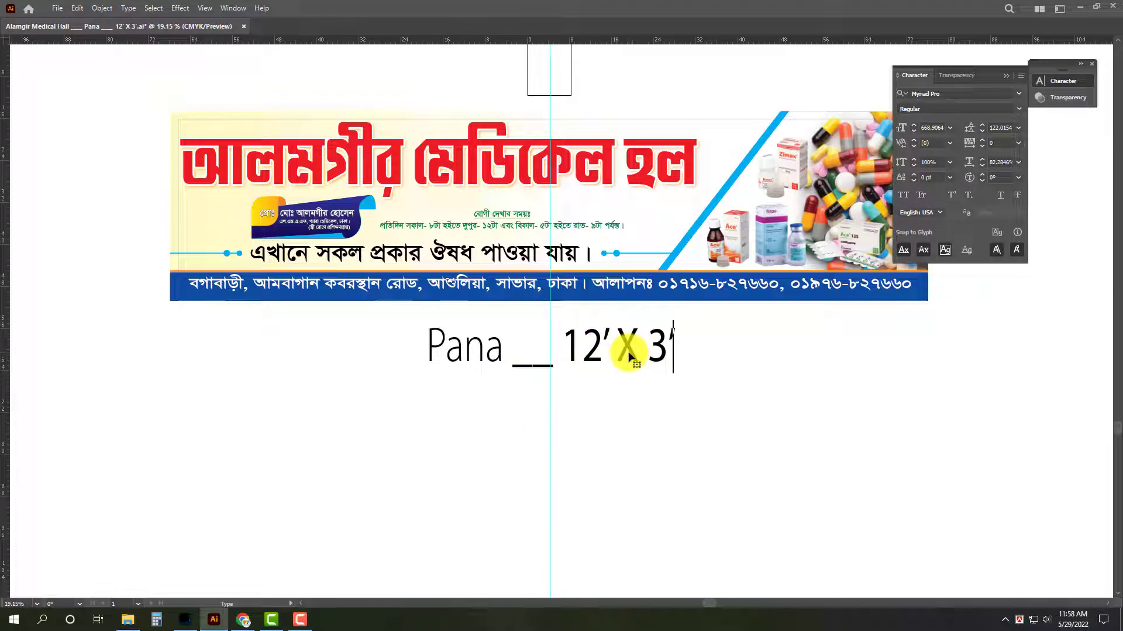
key("Escape")
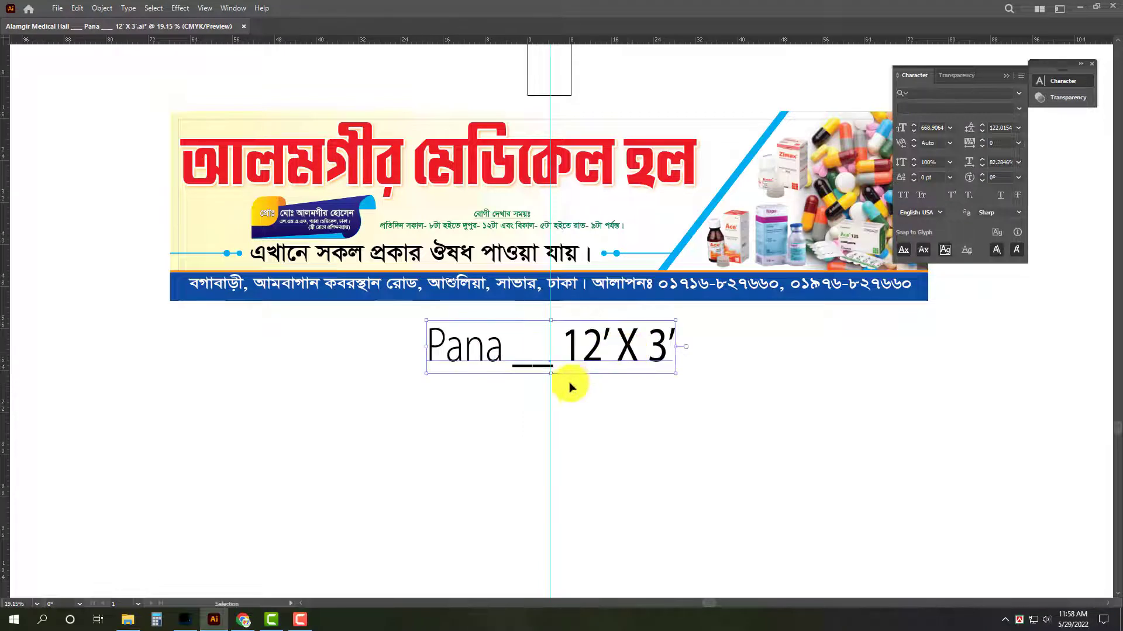
Scale the size label down slightly and move it up close beneath the signboard, centred.
left_click_drag(665, 348, 649, 347)
left_click_drag(554, 369, 550, 314)
left_click(747, 414)
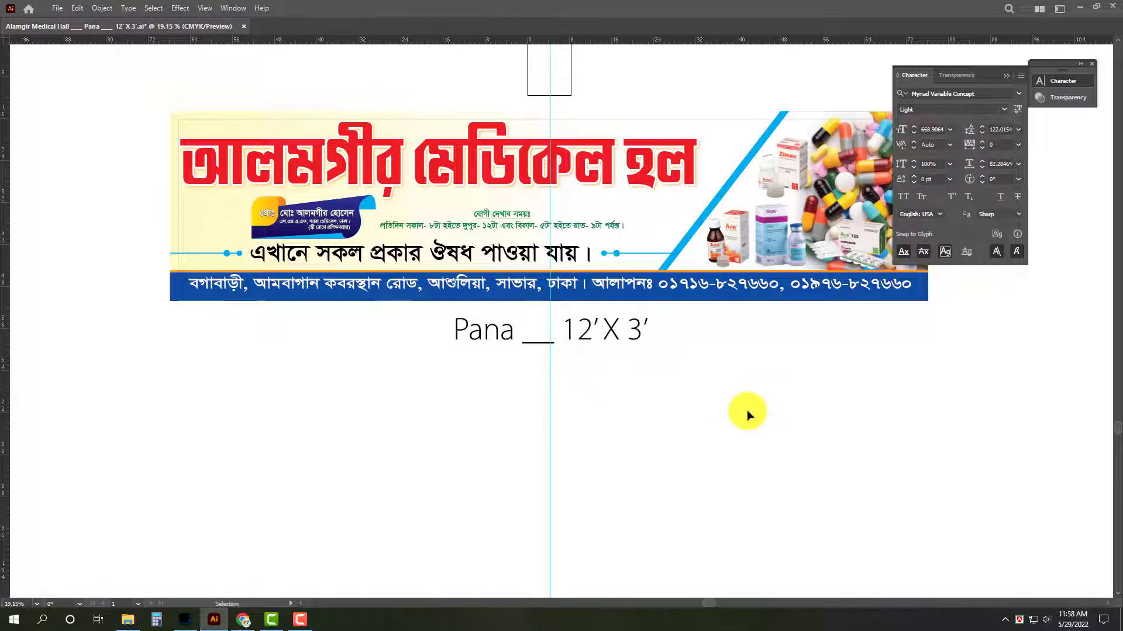
key("Tab")
key("Tab")
left_click_drag(717, 404, 674, 372)
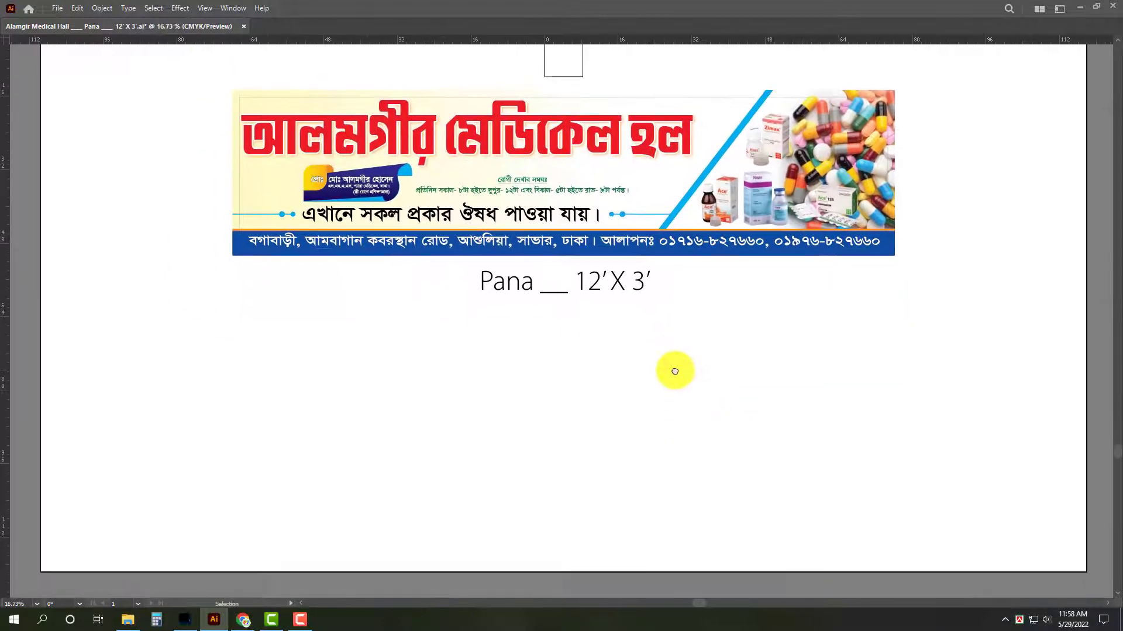
Duplicate the signboard together with its size label directly below the original.
key("ctrl+a")
left_click_drag(703, 201, 730, 440)
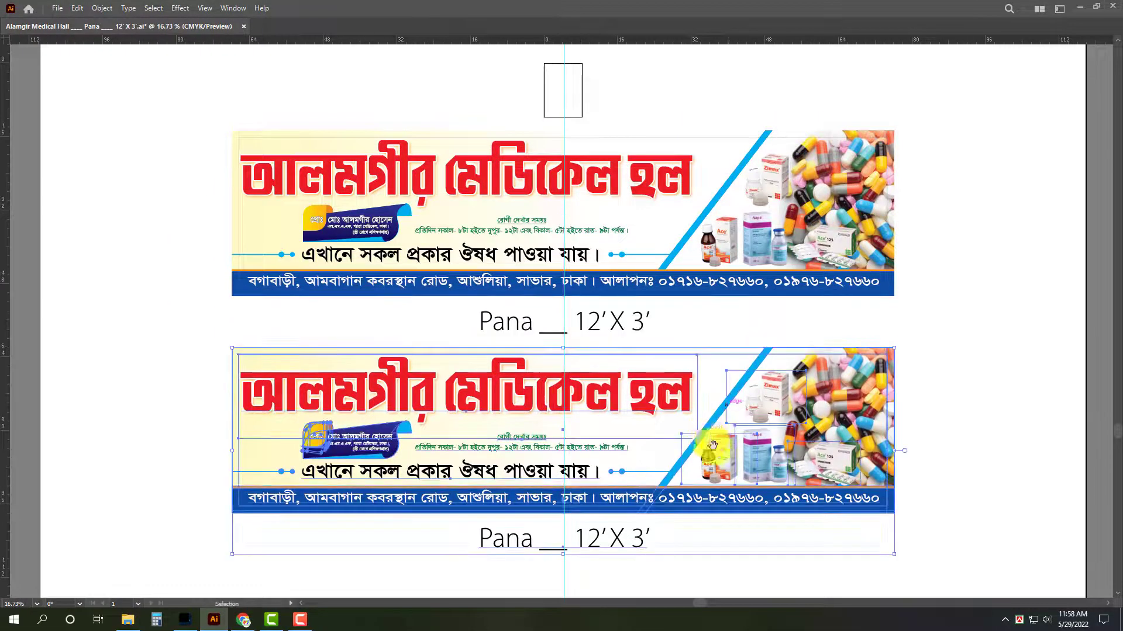
left_click_drag(669, 576, 654, 472)
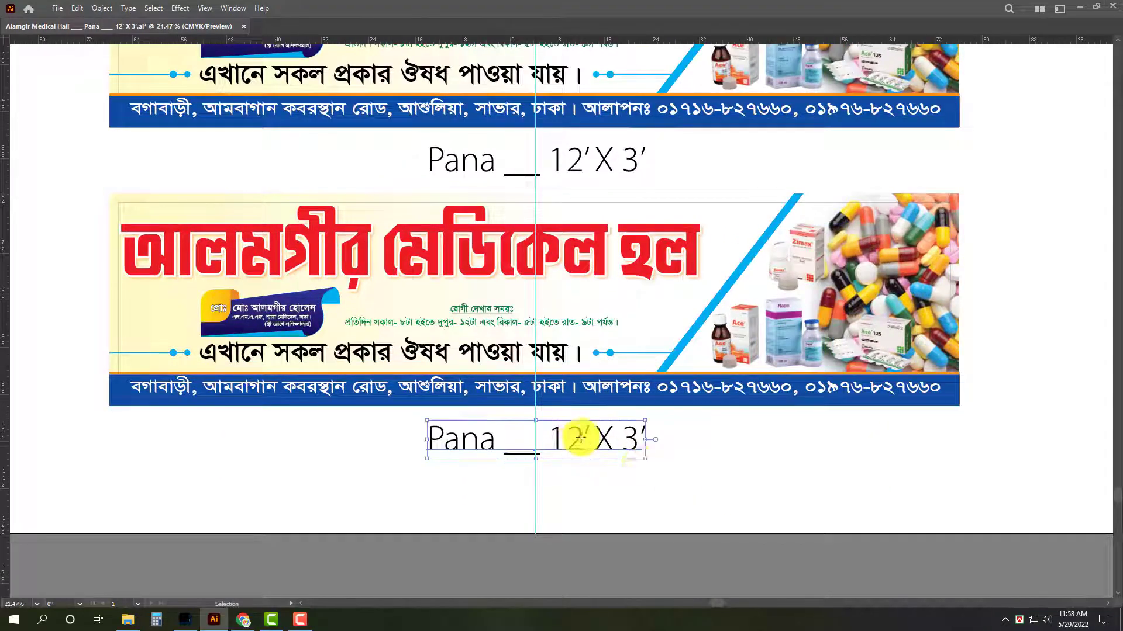
Change the size in the lower copy's label to 10' X 3'.
double_click(579, 438)
key("BackSpace")
type("0")
key("Escape")
left_click(165, 167)
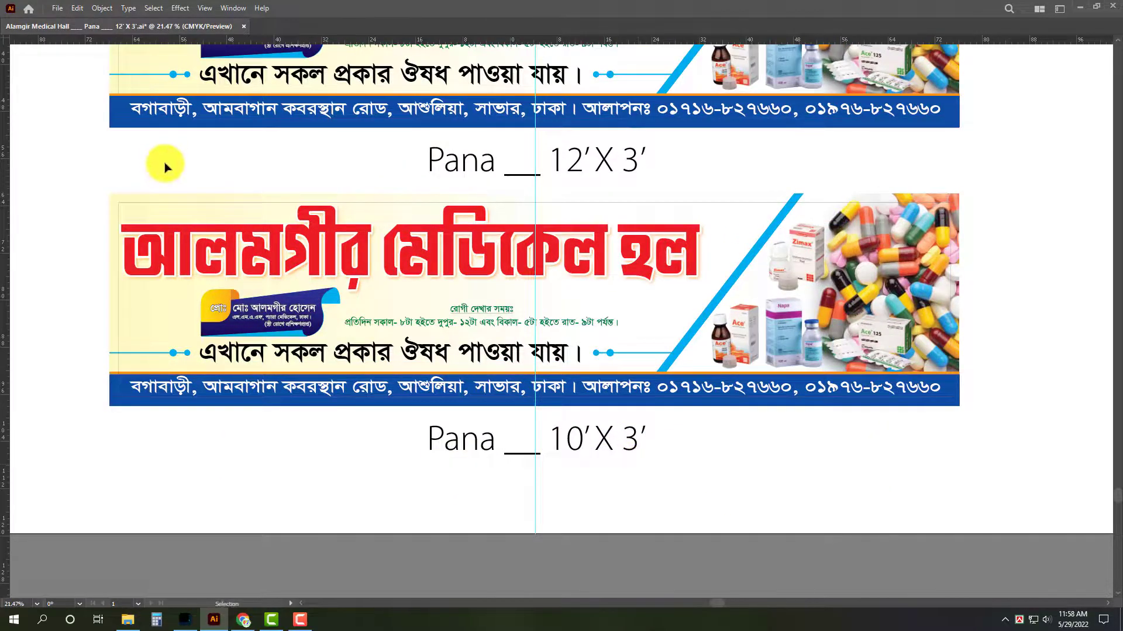
Check the overall width and height of the lower signboard copy.
left_click_drag(101, 186, 1021, 411)
key("Tab")
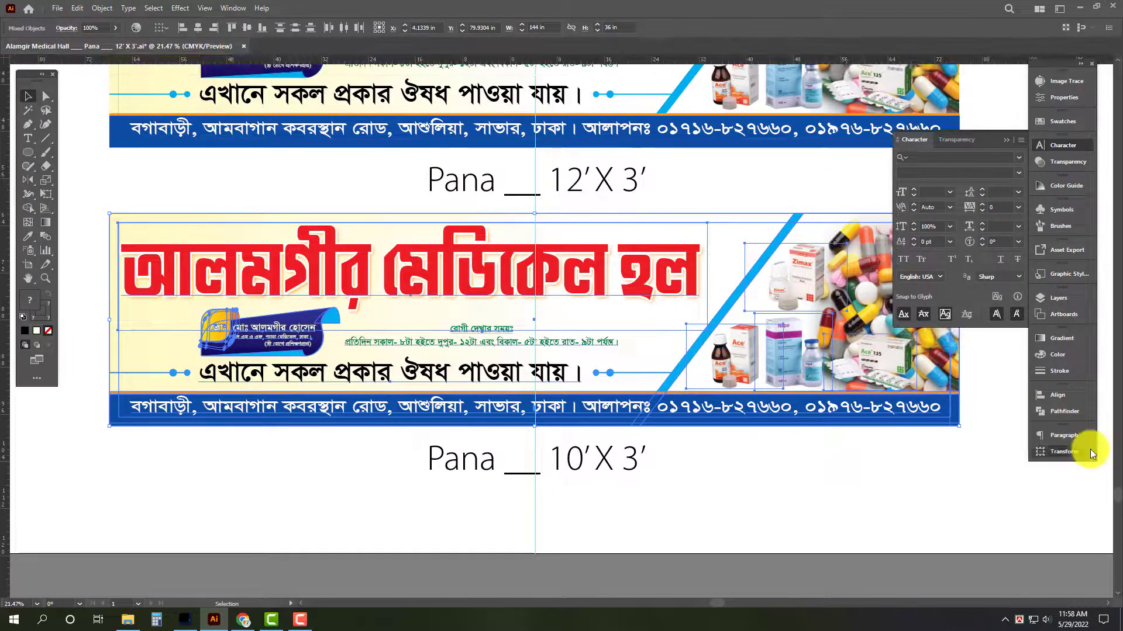
left_click(1090, 452)
key("ctrl+g")
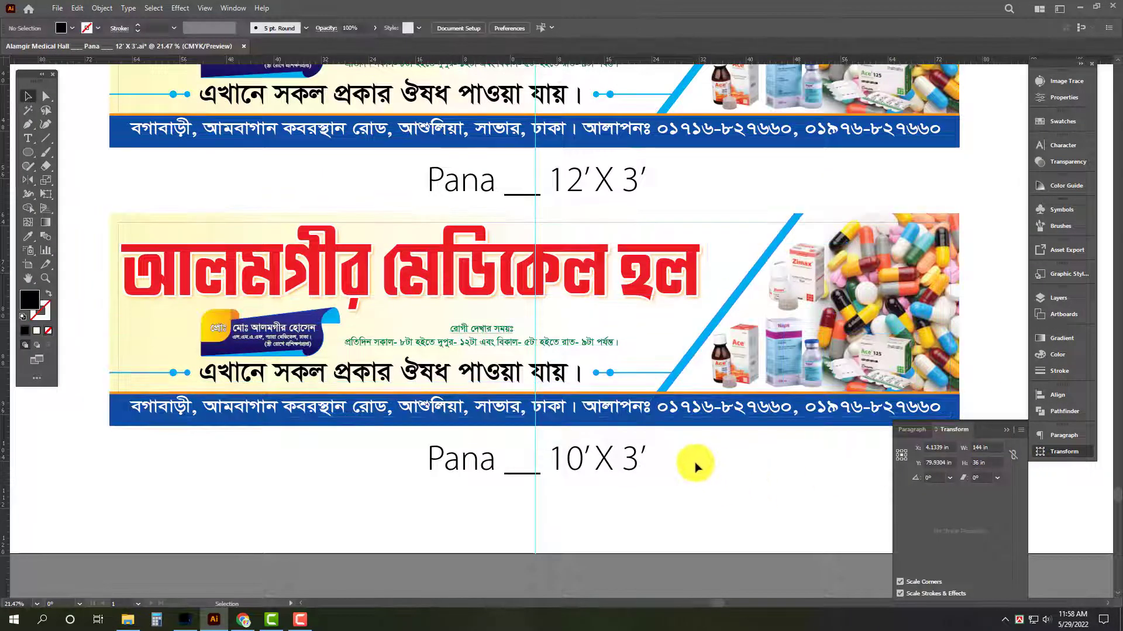
key("Tab")
key("Tab")
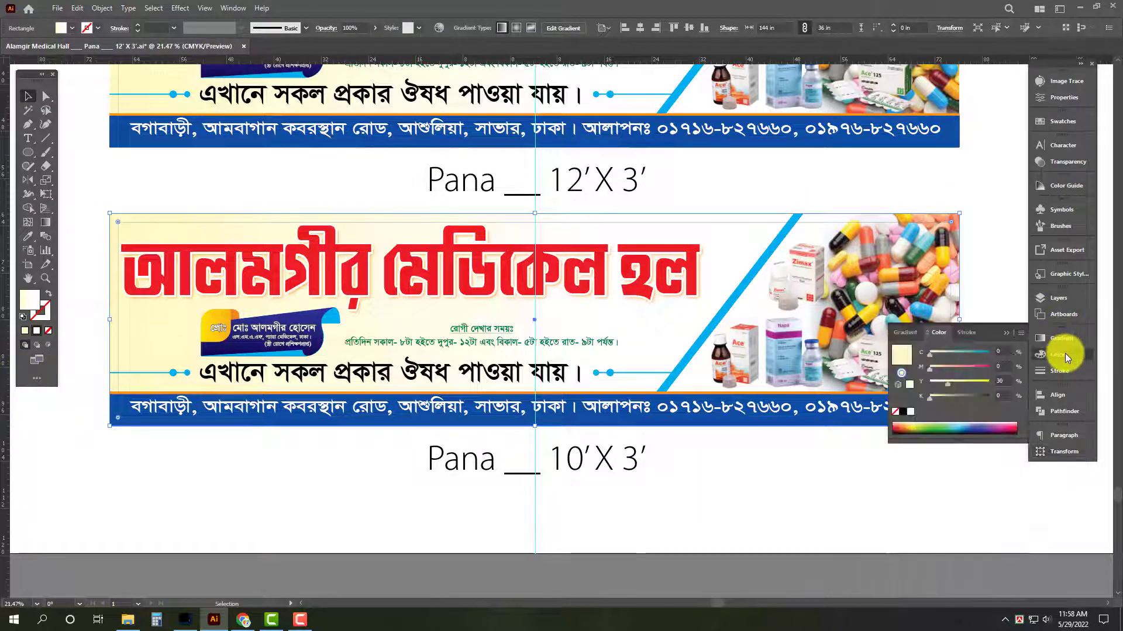
Recolour the yellow gradient stop of the lower signboard's background to C 100, M 0, Y 0, K 0, after trying C 30.
left_click_drag(1007, 380, 969, 387)
type("0")
key("Tab")
left_click(1003, 356)
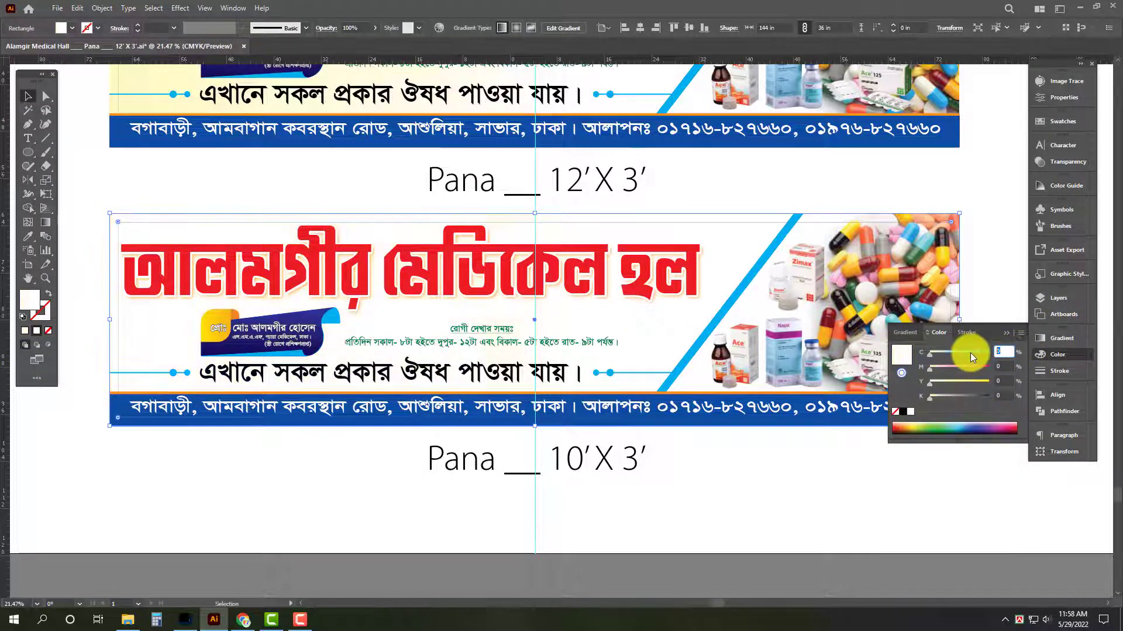
type("30")
key("Return")
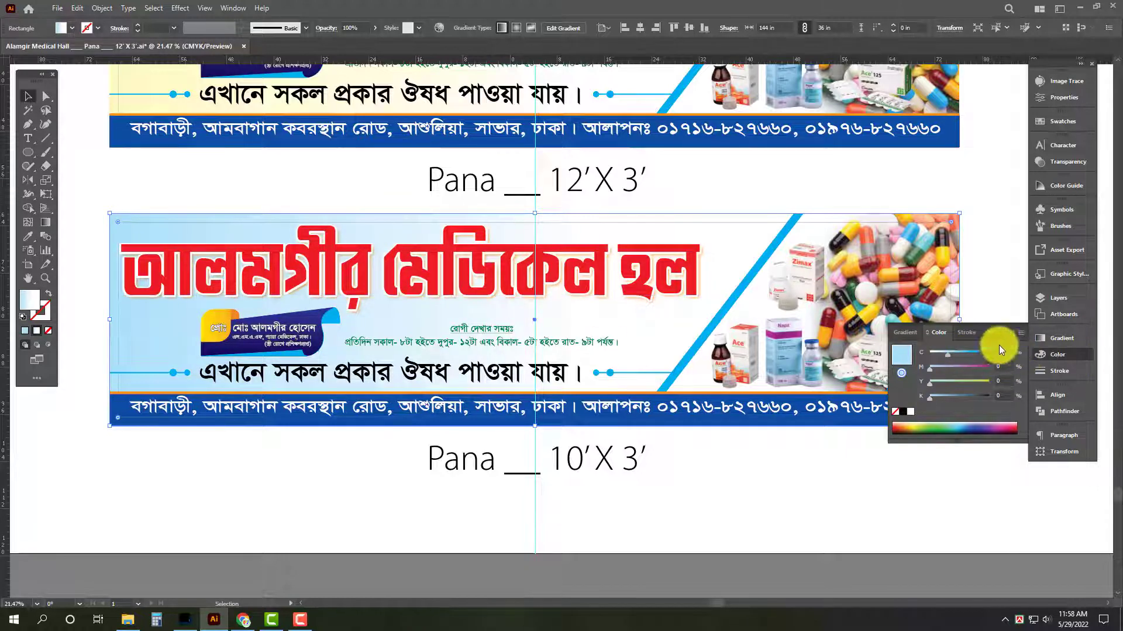
left_click_drag(997, 352, 1062, 362)
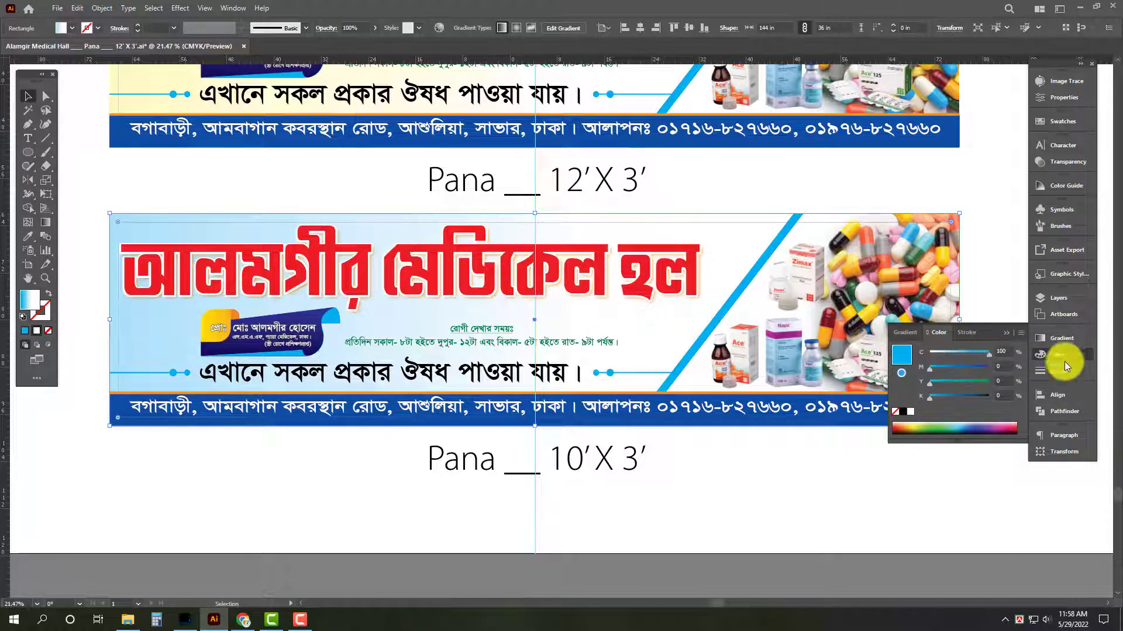
left_click(819, 515)
Give the two decorative dots before the black text line on the lower signboard a white fill.
key("Tab")
left_click_drag(192, 323, 252, 355)
left_click_drag(123, 366, 205, 380)
key("Tab")
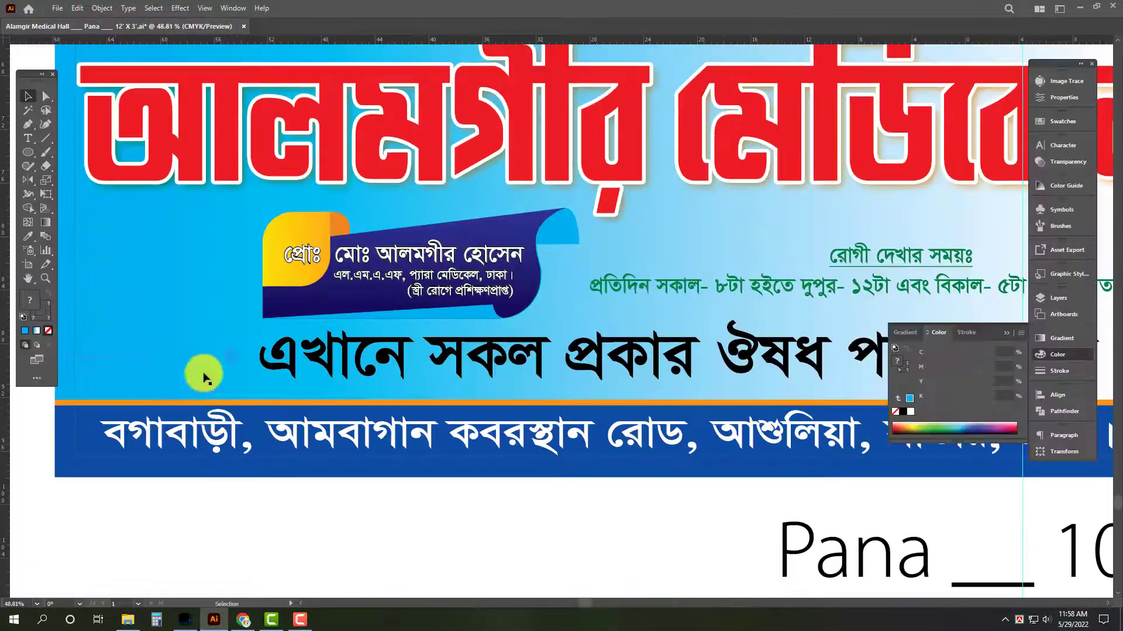
right_click(200, 331)
left_click(250, 433)
left_click(174, 375, "shift")
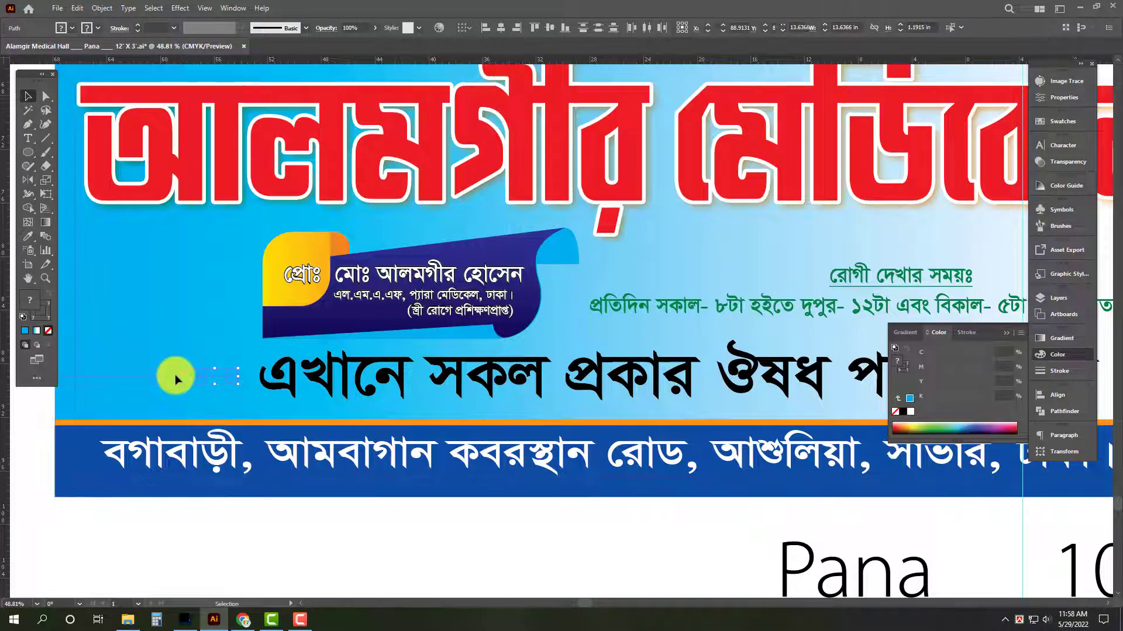
left_click(911, 413)
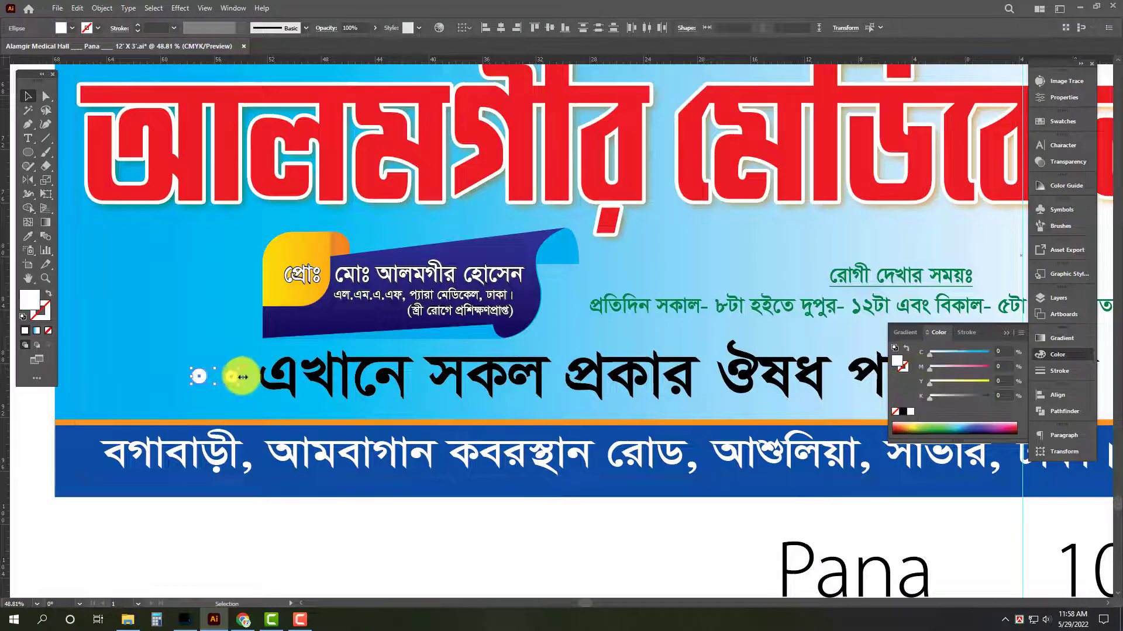
Set the stroke of the line leading to the white dots to white.
left_click(179, 376)
left_click(903, 368)
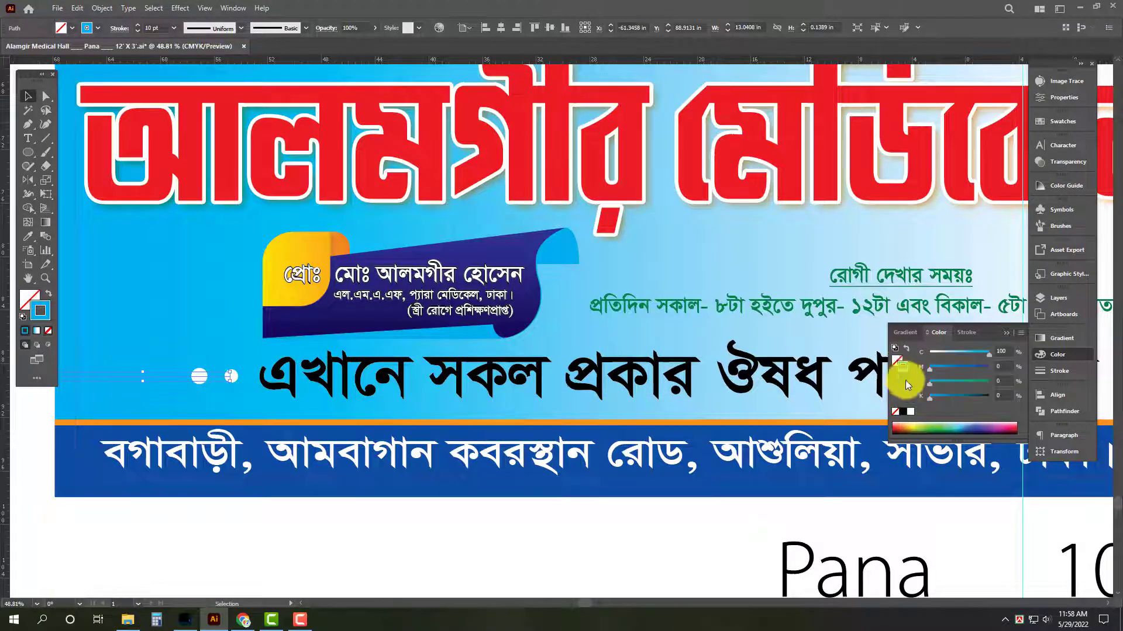
left_click(910, 412)
left_click(460, 539)
key("Tab")
left_click(590, 360)
scroll(590, 362, "down", 5)
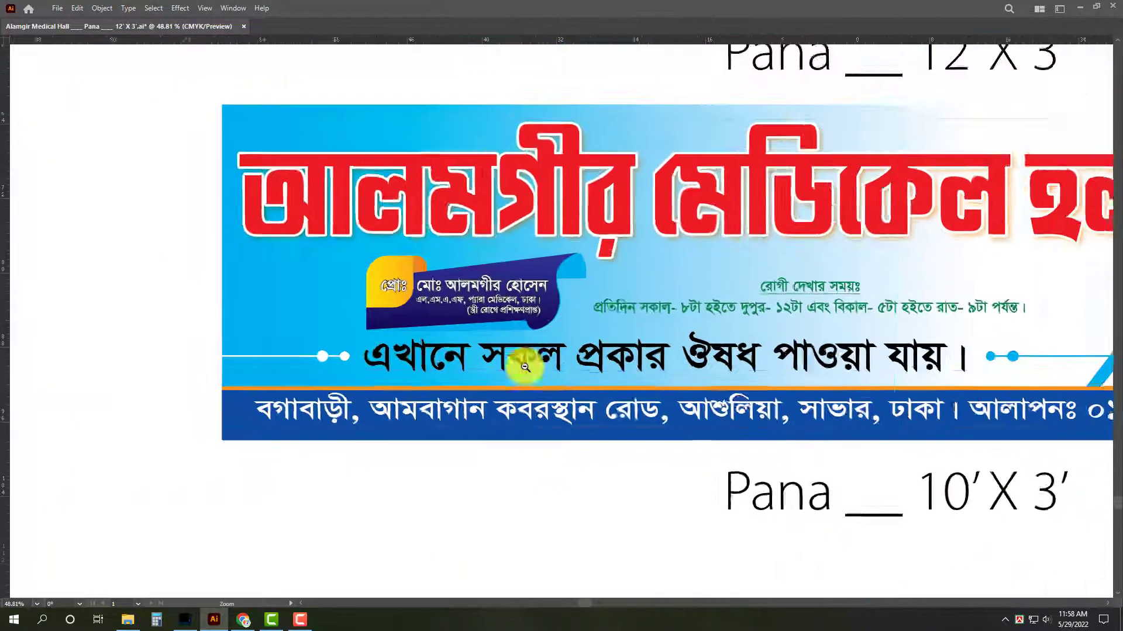
left_click_drag(737, 391, 501, 436)
scroll(311, 384, "up", 2)
left_click(526, 358, "shift")
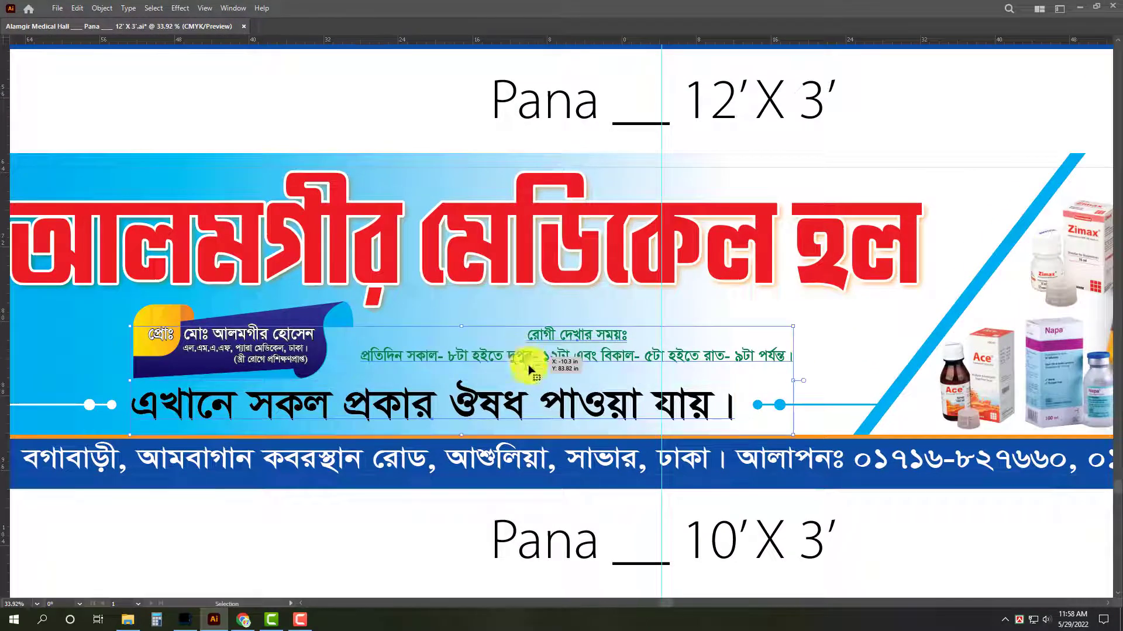
key("Tab")
key("ctrl+r")
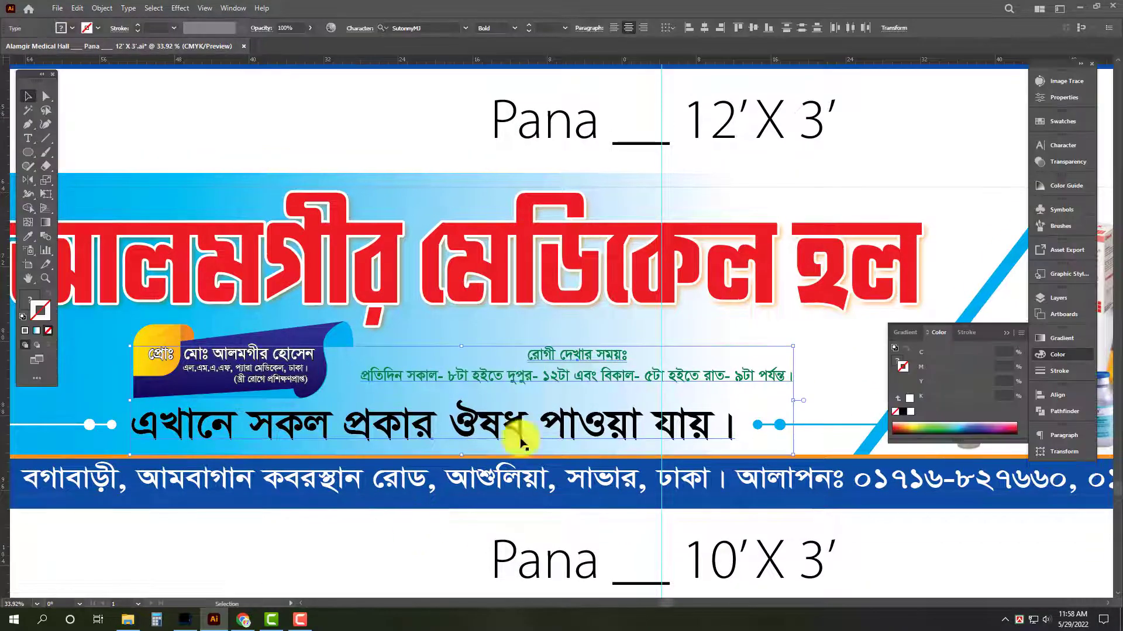
left_click(527, 435)
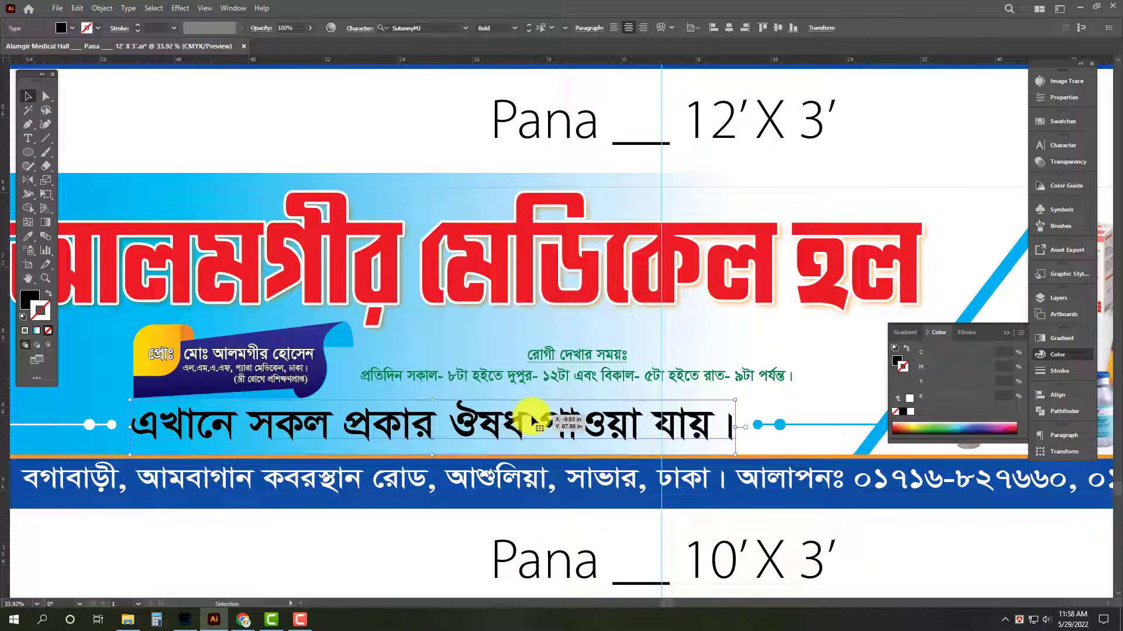
Recolour the lower signboard's visiting-hours text to C 0, M 100, Y 0, K 50.
left_click(535, 365)
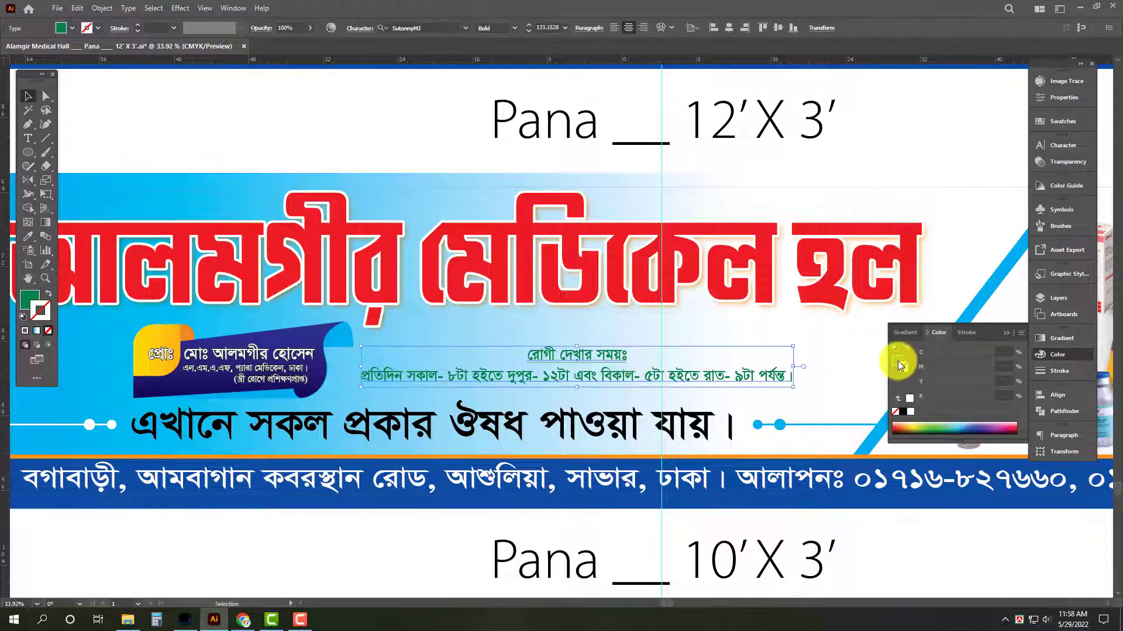
left_click_drag(1010, 352, 923, 345)
type("0")
key("Tab")
type("0")
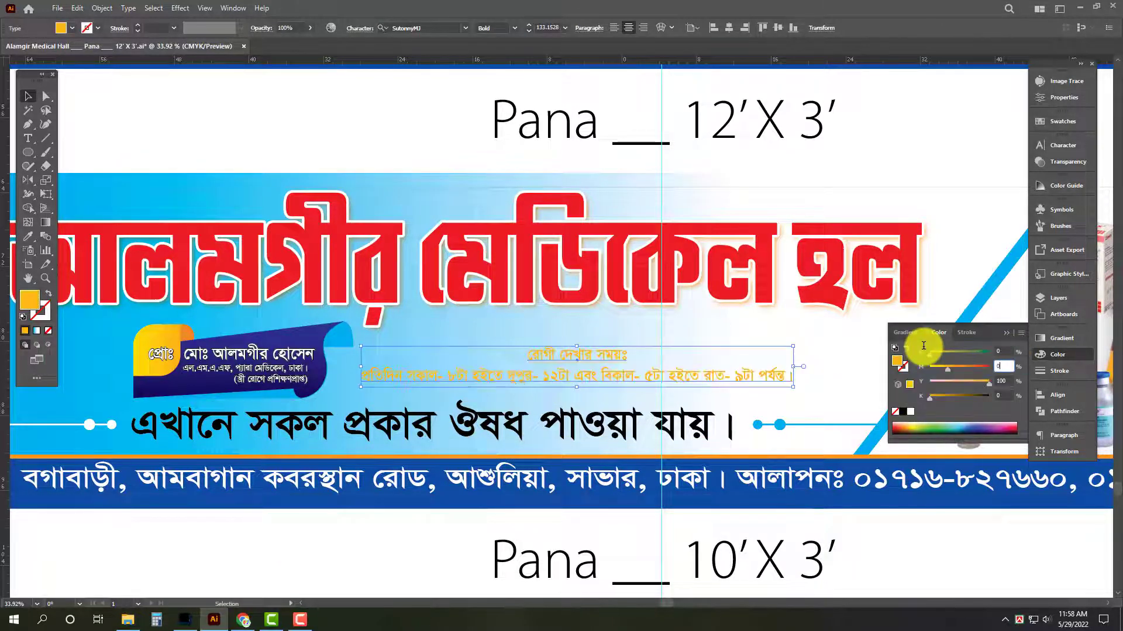
type("100")
key("Tab")
type("0")
key("Tab")
type("50")
key("Return")
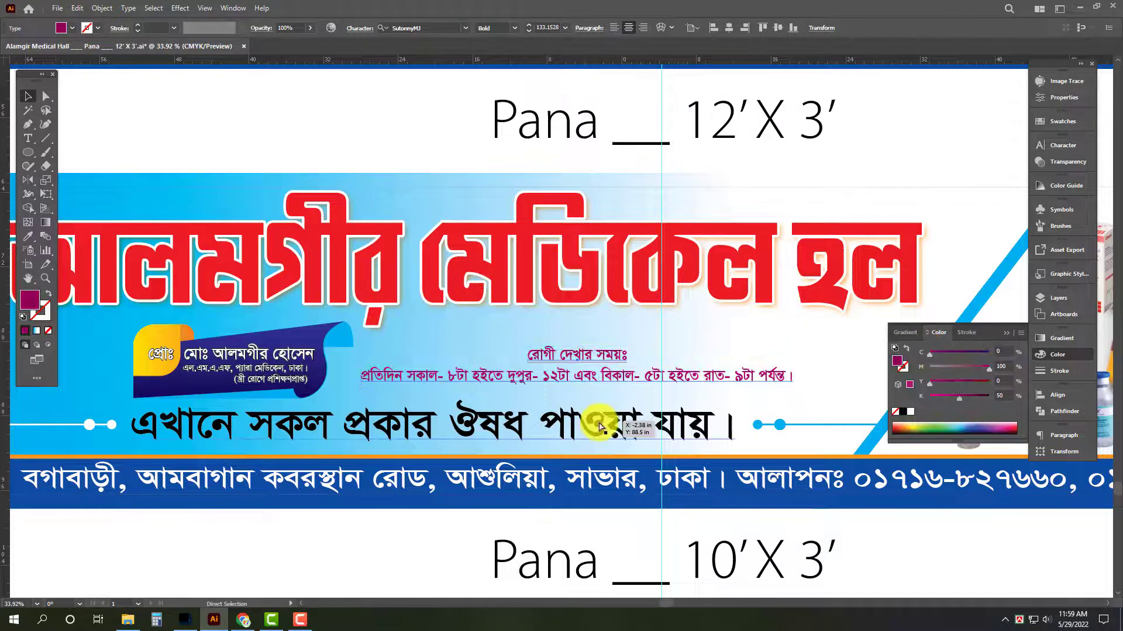
Try a white 12 pt stroke aligned to the inside on the visiting-hours text.
left_click(1070, 370)
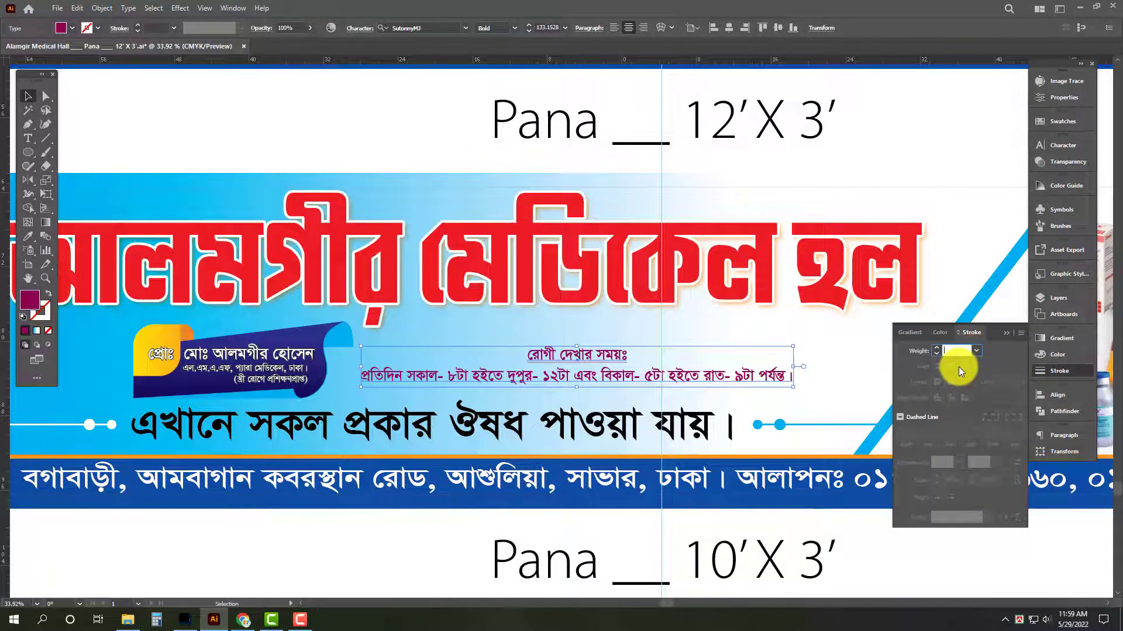
type("12")
key("Return")
left_click(964, 398)
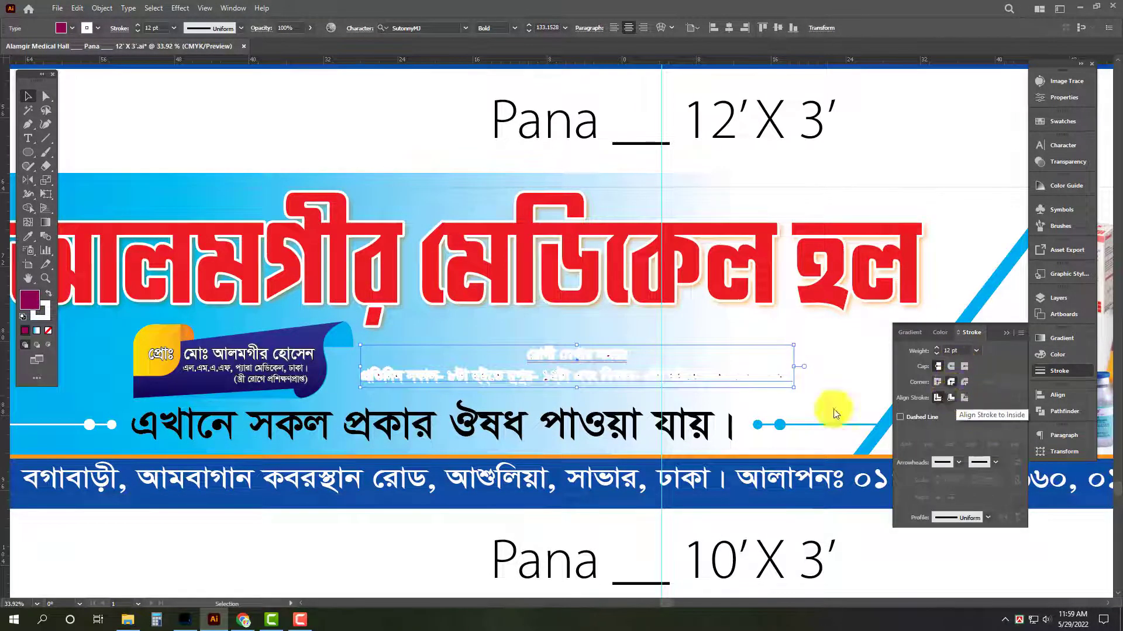
key("Tab")
left_click(395, 555)
left_click_drag(601, 505, 535, 504)
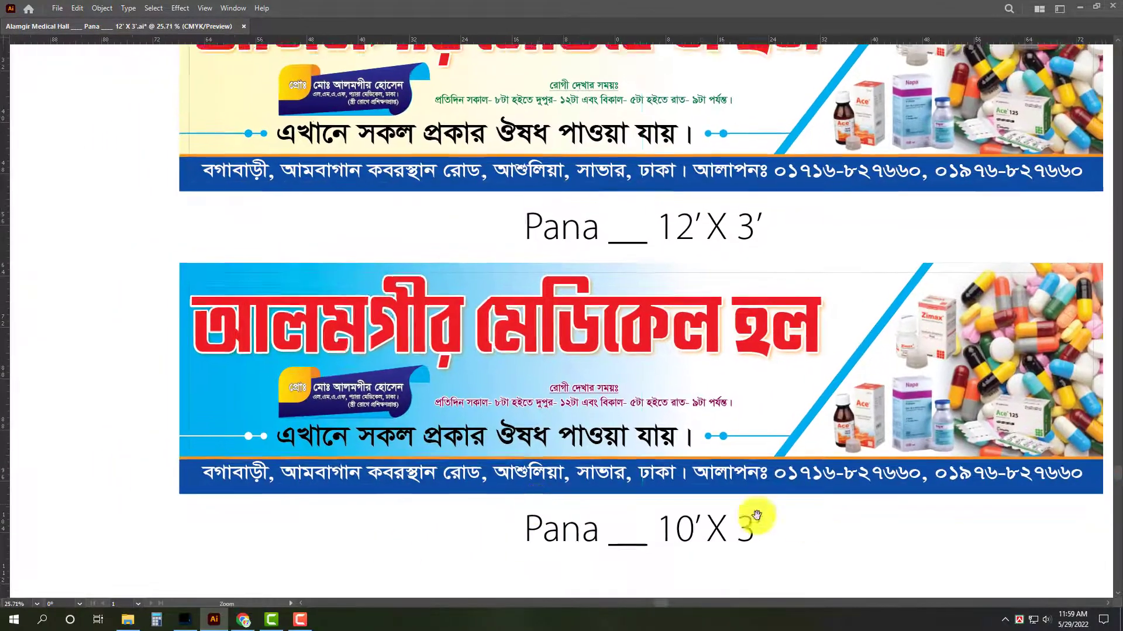
left_click_drag(843, 546, 757, 496)
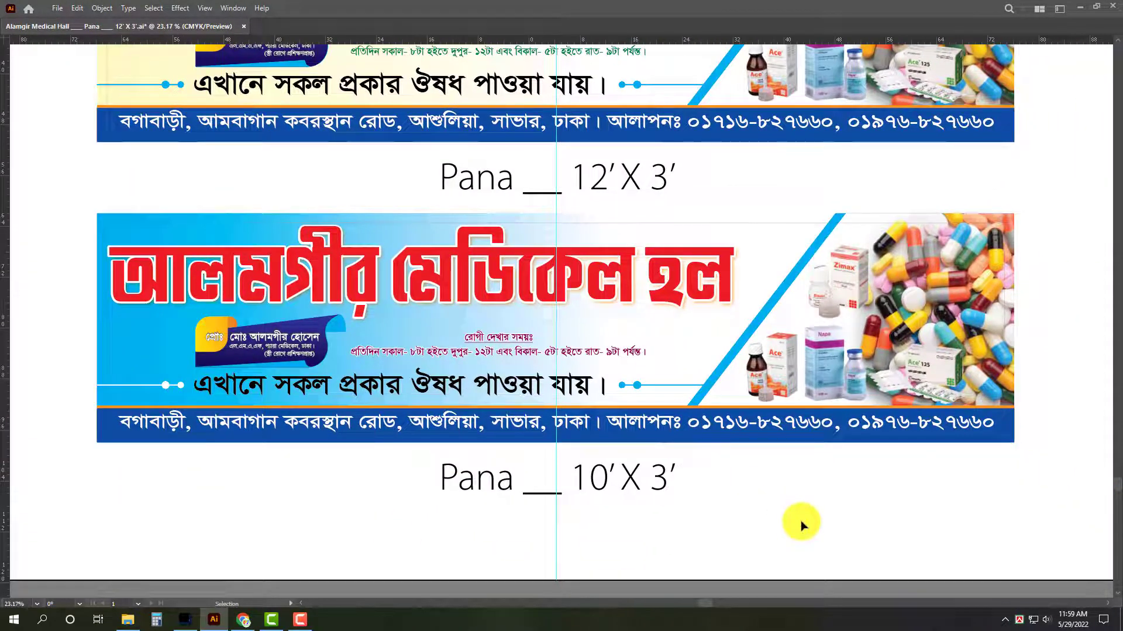
Try recolouring the lower signboard's address bar with a colour sampled from its title area, and undo it.
left_click(1009, 438)
key("i")
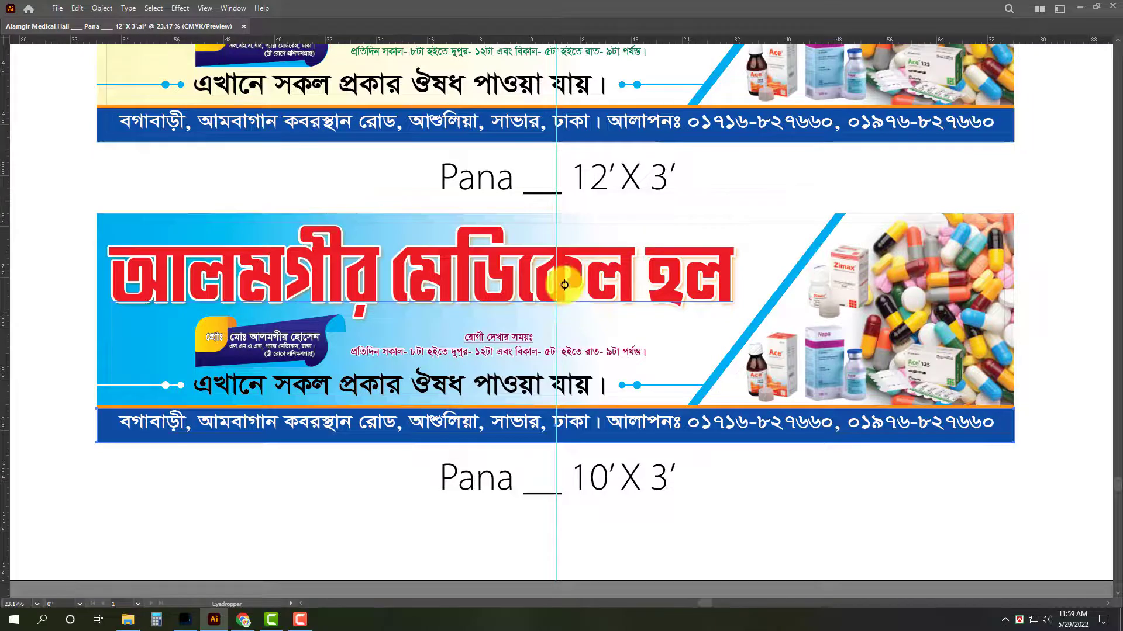
left_click(563, 284)
key("v")
left_click(762, 515)
key("ctrl+z")
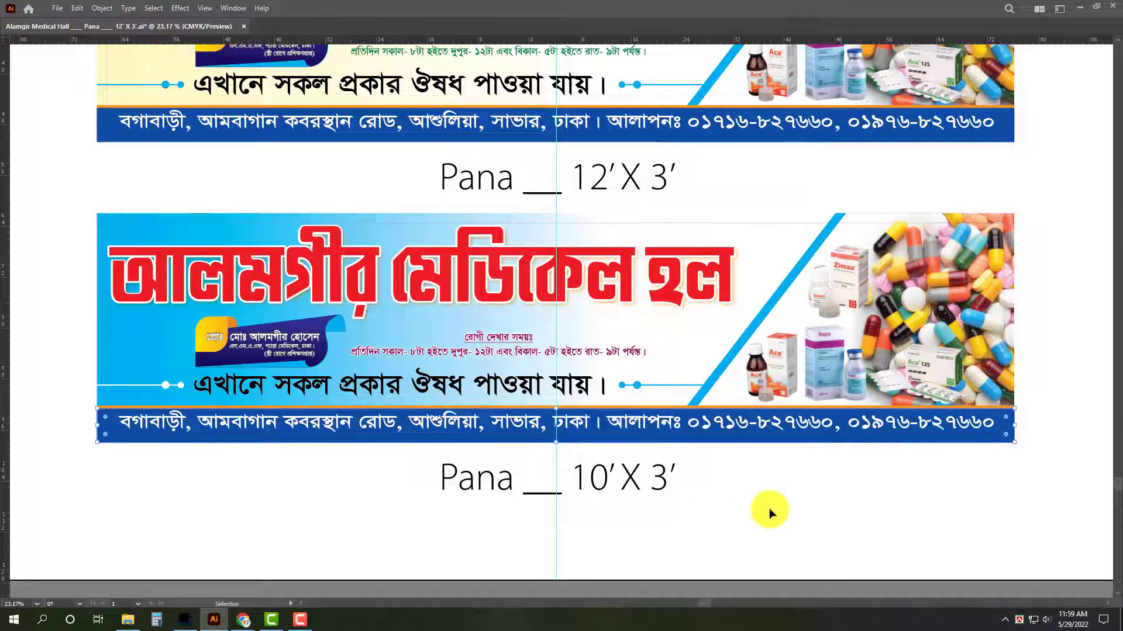
Recolour the lower signboard's address bar green with C 100, M 30, Y 100, K 0.
left_click(1000, 428)
key("Tab")
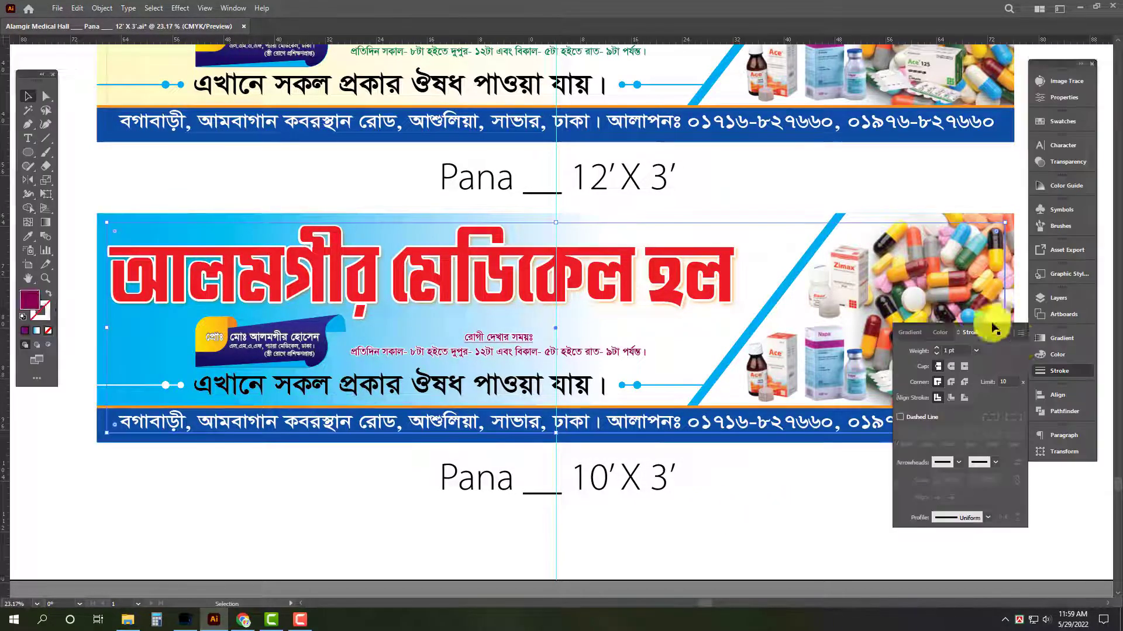
left_click(1042, 357)
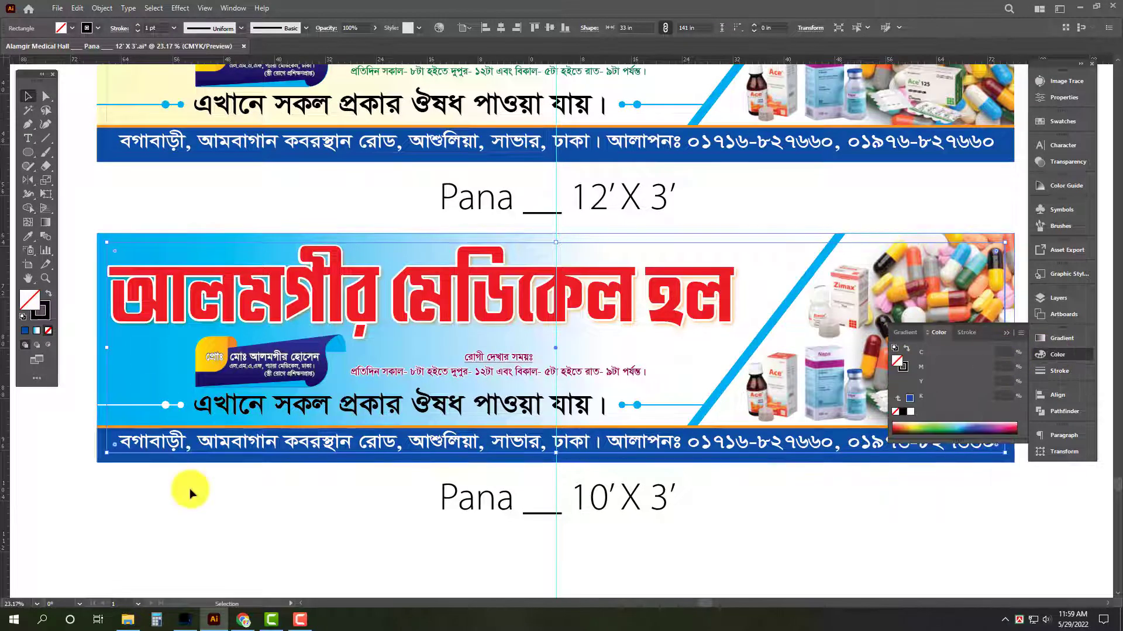
left_click(105, 449)
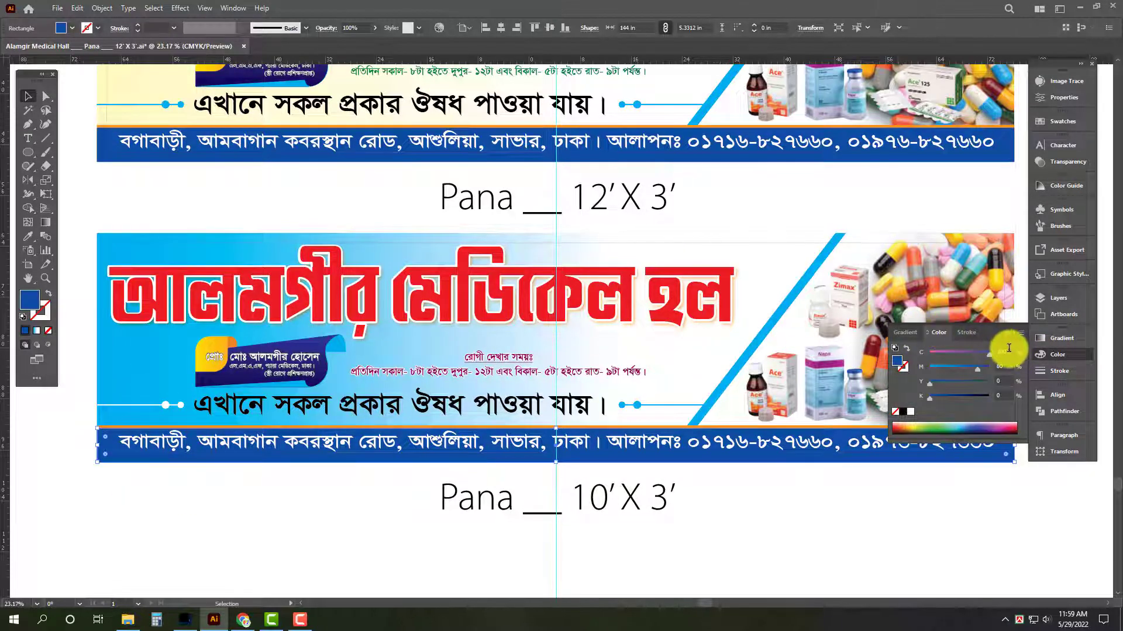
key("Tab")
type("30")
key("Tab")
type("100")
key("Tab")
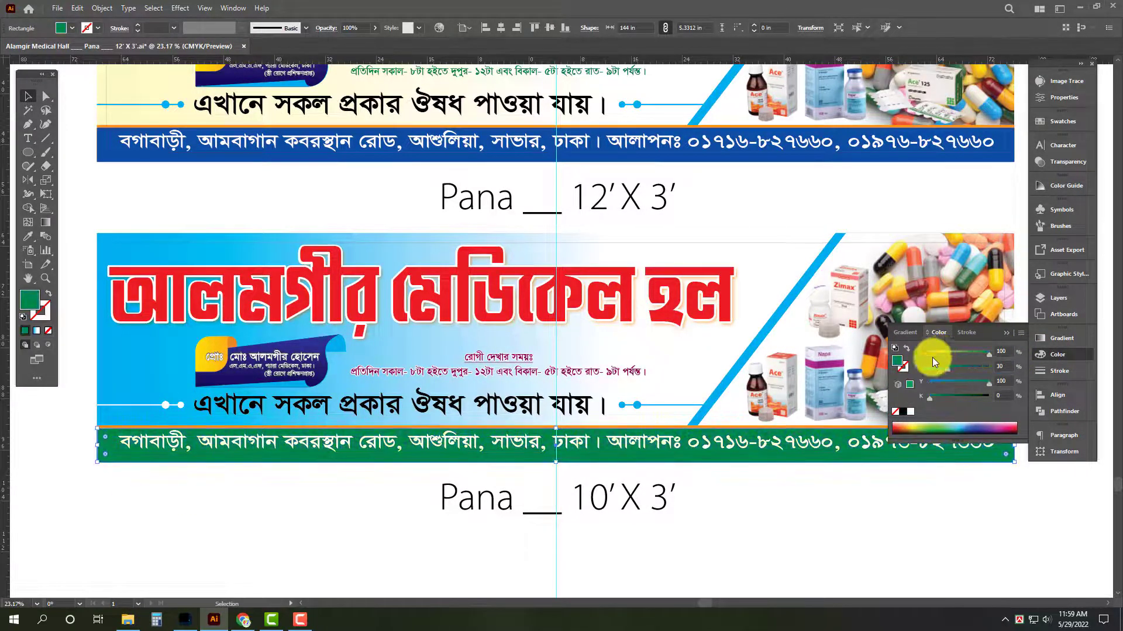
key("Tab")
left_click(862, 499)
key("Tab")
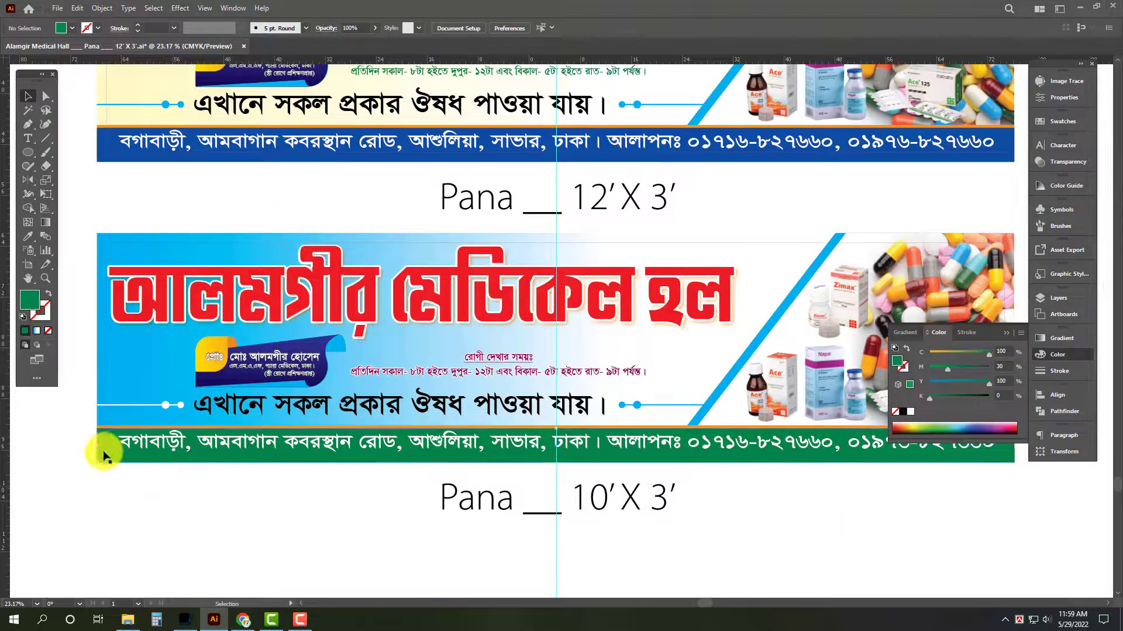
Darken the lower signboard's green address bar by setting its black value to 30.
left_click(104, 454)
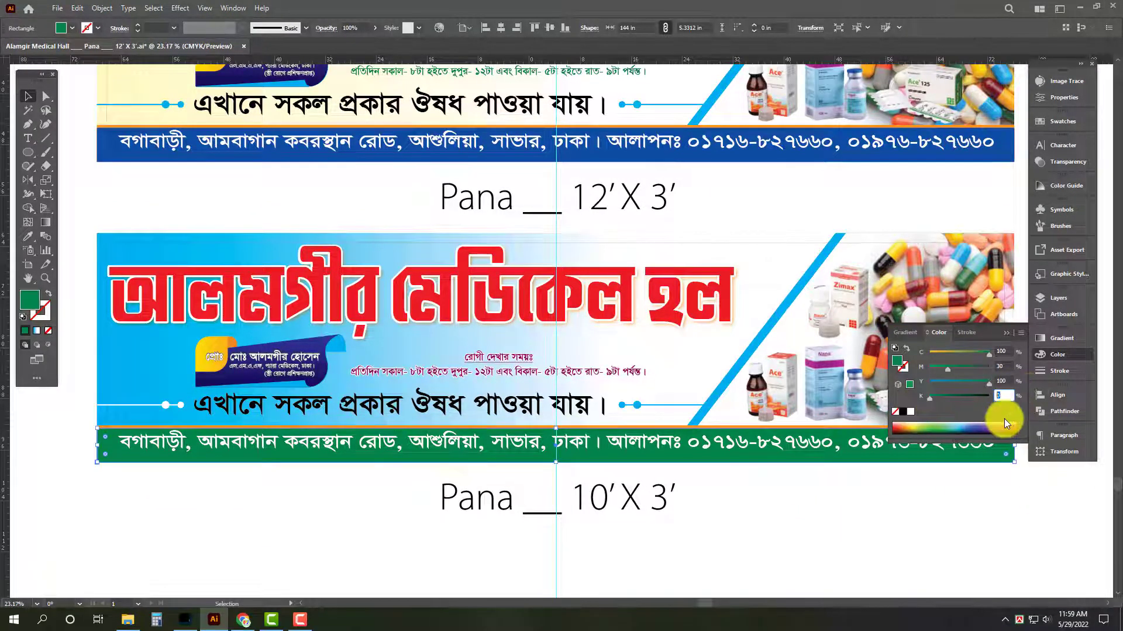
type("30")
key("Return")
key("Tab")
left_click(919, 519)
Hide the guides and save the document with both signboards shown in full-screen view.
key("f")
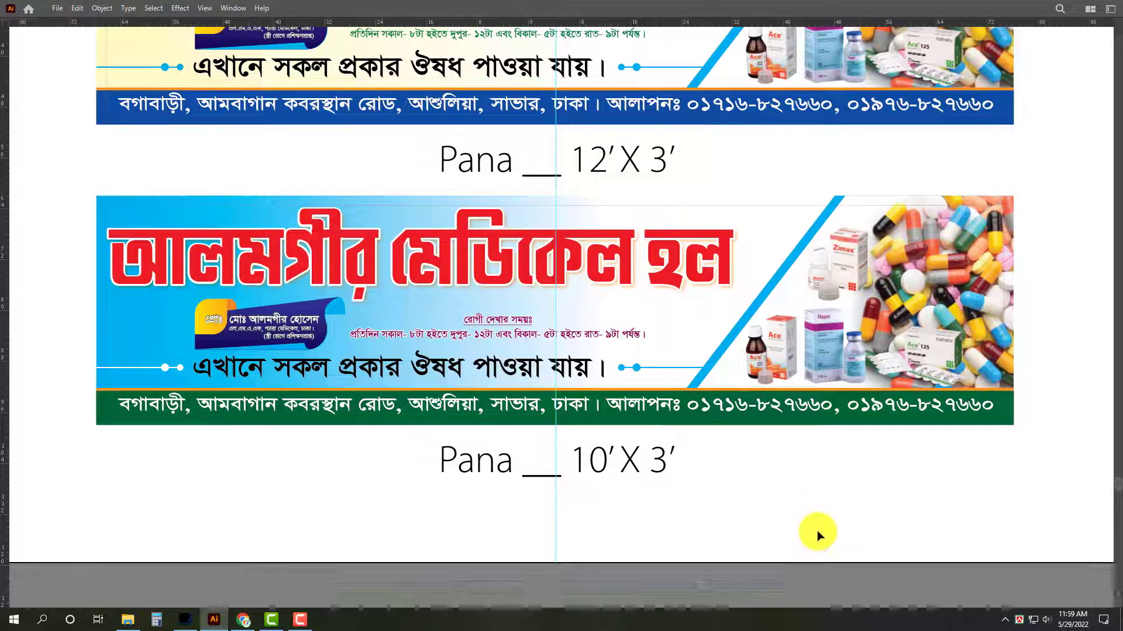
key("ctrl+;")
left_click_drag(828, 530, 838, 569)
key("f")
left_click_drag(770, 553, 753, 552)
left_click_drag(791, 501, 746, 545)
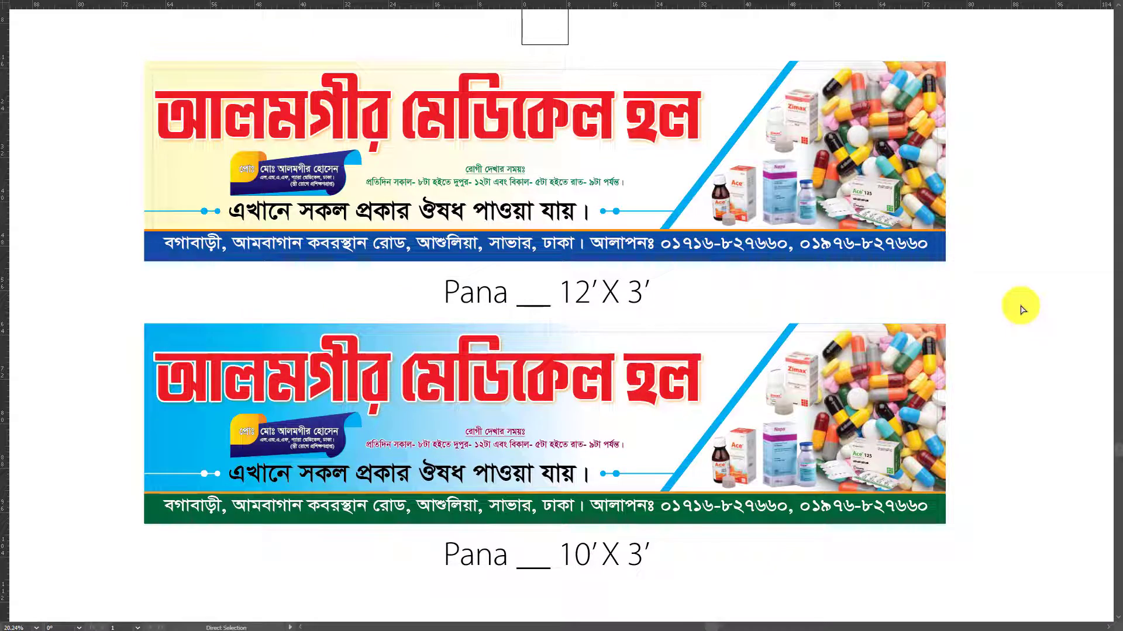
key("ctrl+s")
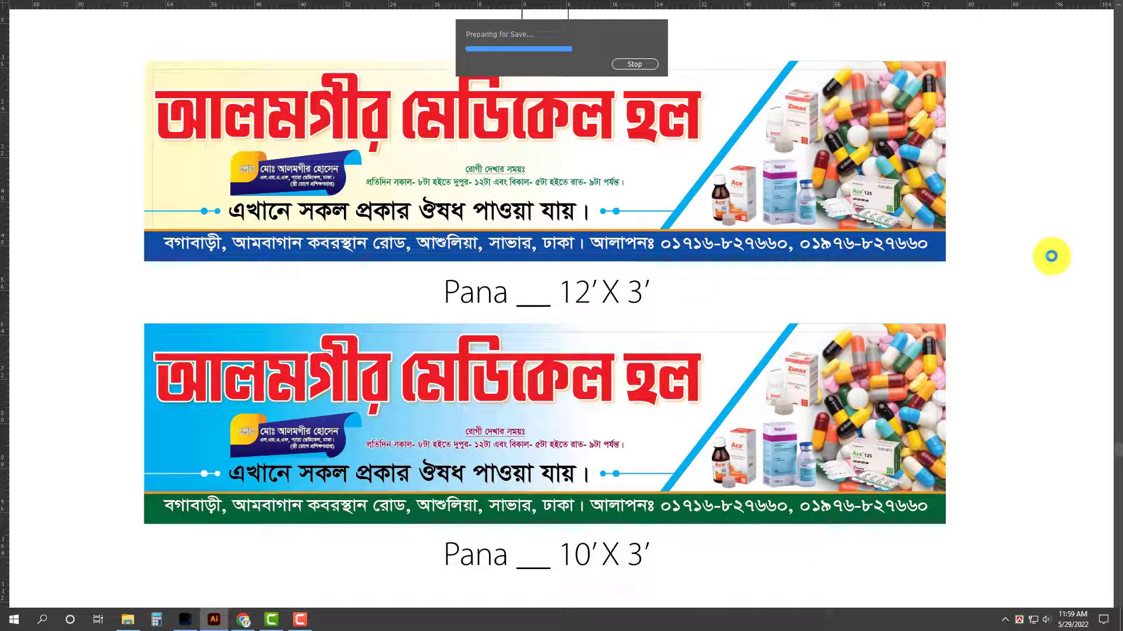
Delete the inner margin rectangles from the lower and upper signboards.
left_click(744, 334)
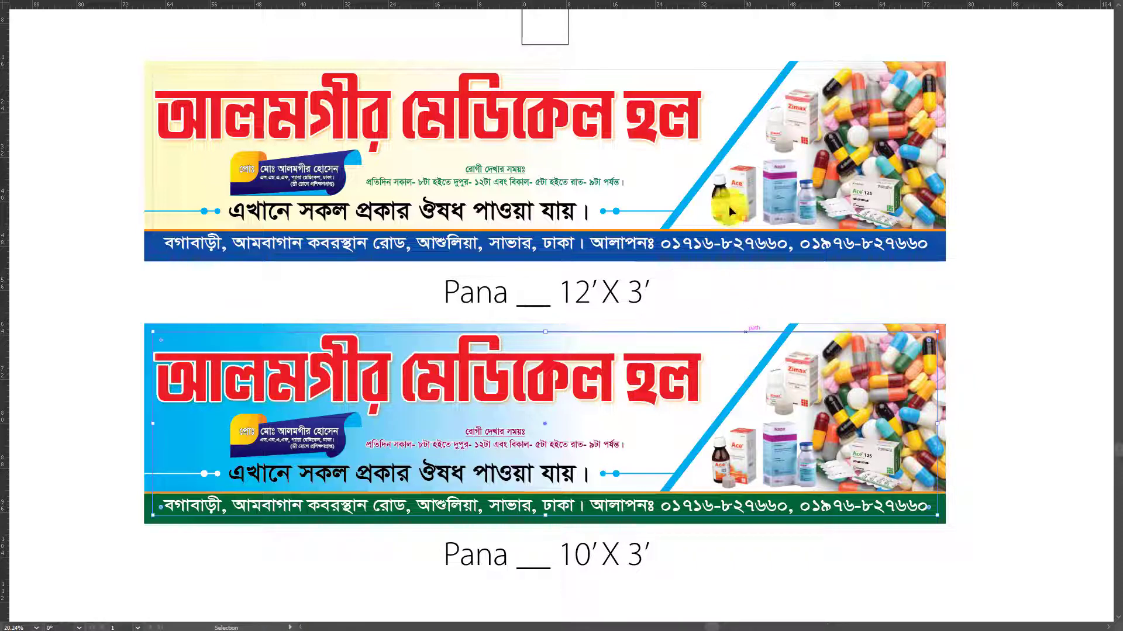
key("Delete")
left_click(763, 71)
key("Delete")
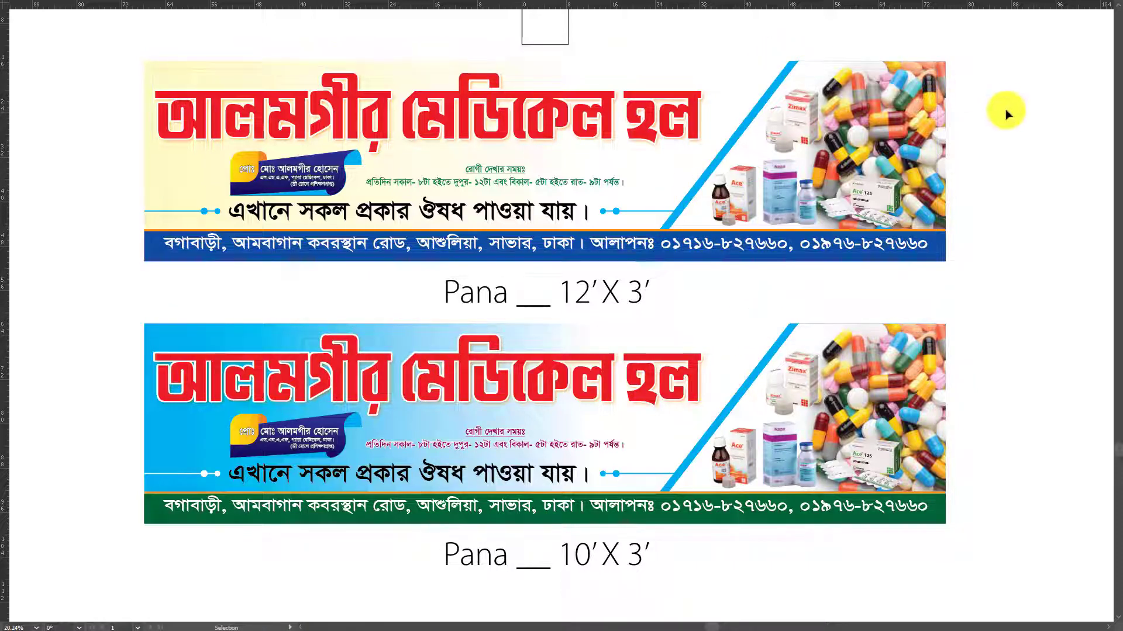
Draw a new artboard enclosing both signboards and their size labels.
left_click_drag(1007, 115, 1010, 121)
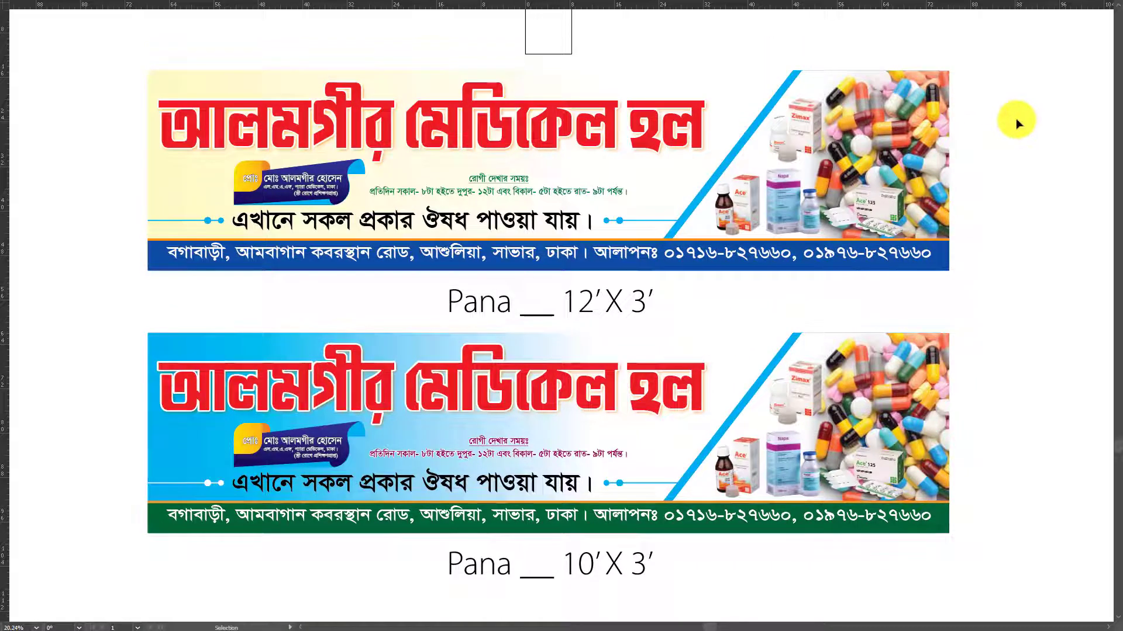
left_click_drag(1036, 157, 1026, 157)
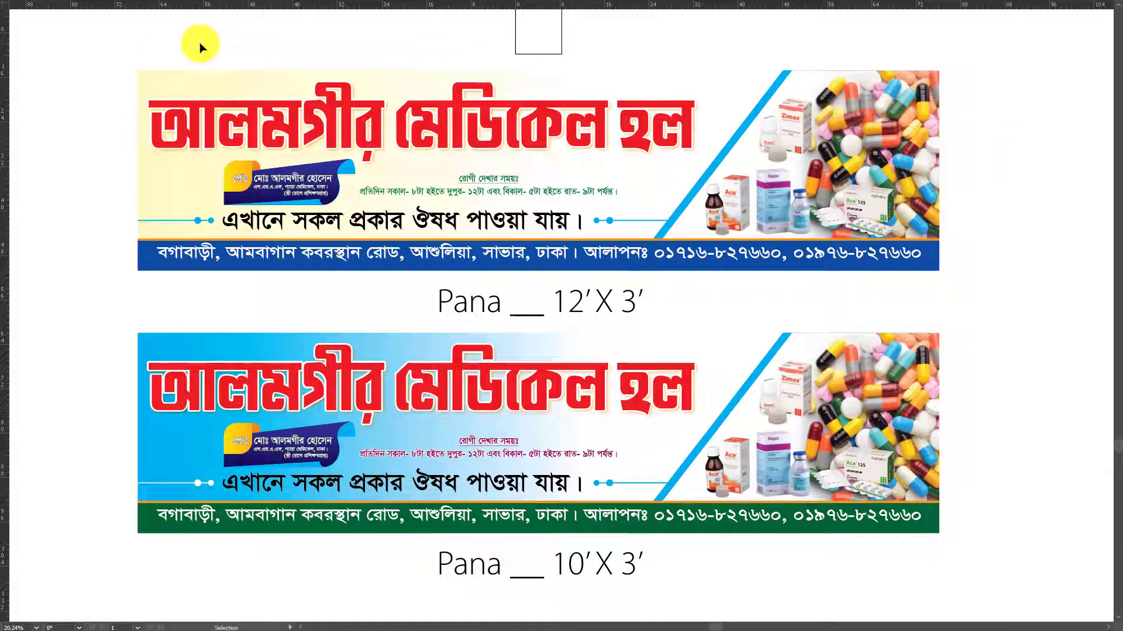
key("shift+o")
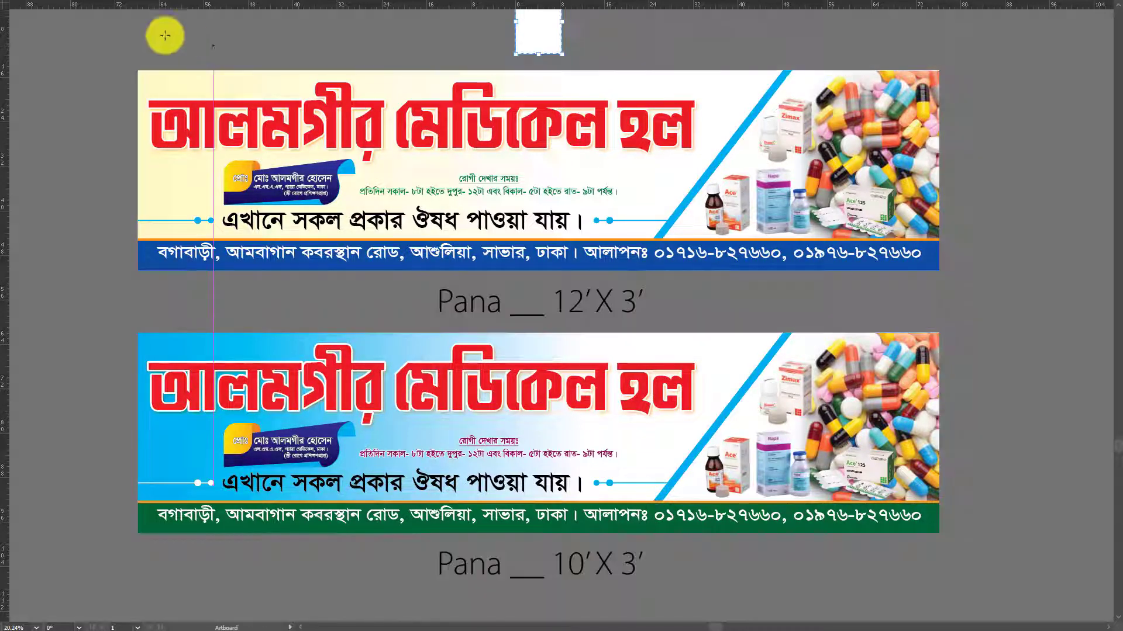
left_click_drag(126, 59, 954, 591)
Prepare a Save for Web JPEG export of the new artboard scaled to 50 percent.
key("ctrl+alt+shift+s")
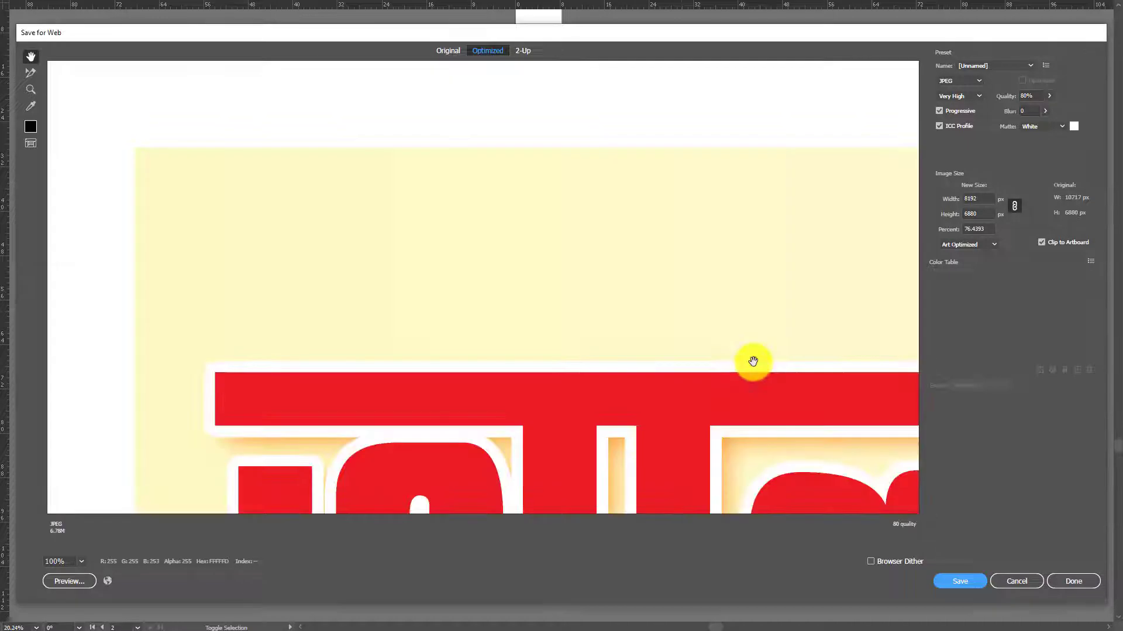
double_click(971, 229)
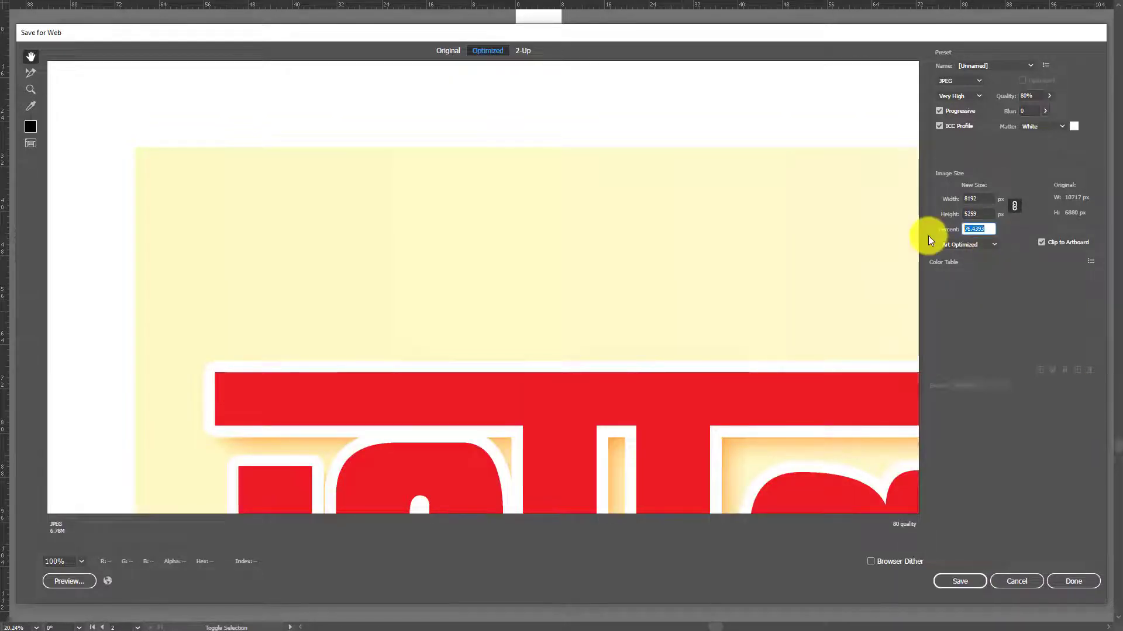
type("50")
Save the exported image in the E-mail folder inside the desktop's Dust folder.
left_click(974, 583)
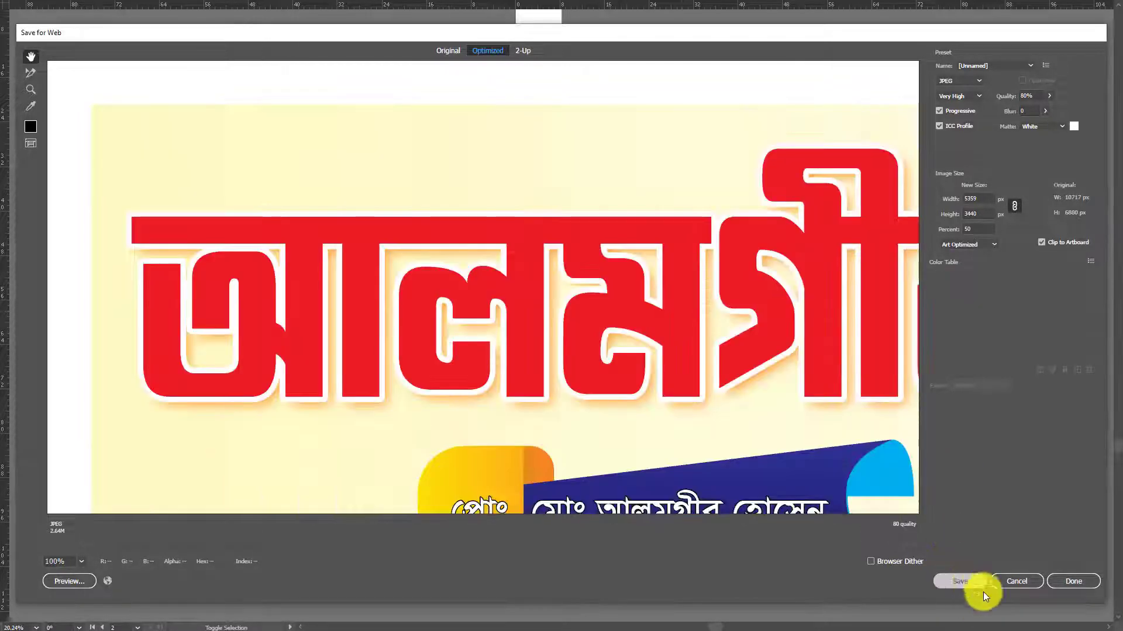
left_click(984, 589)
left_click(59, 143)
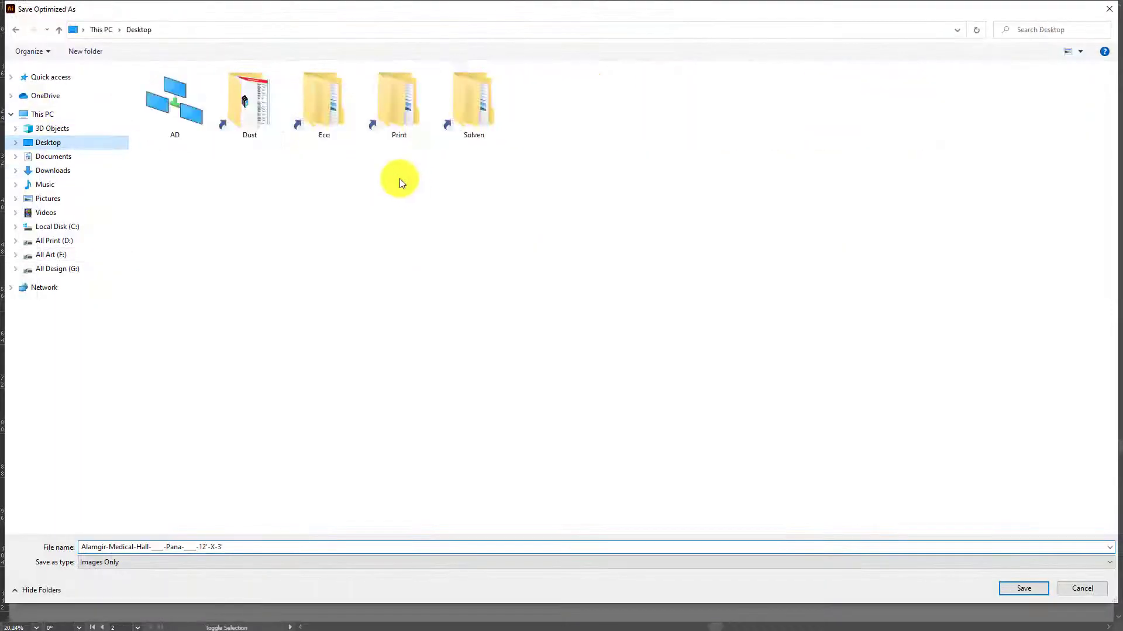
double_click(254, 103)
double_click(263, 117)
left_click(1042, 594)
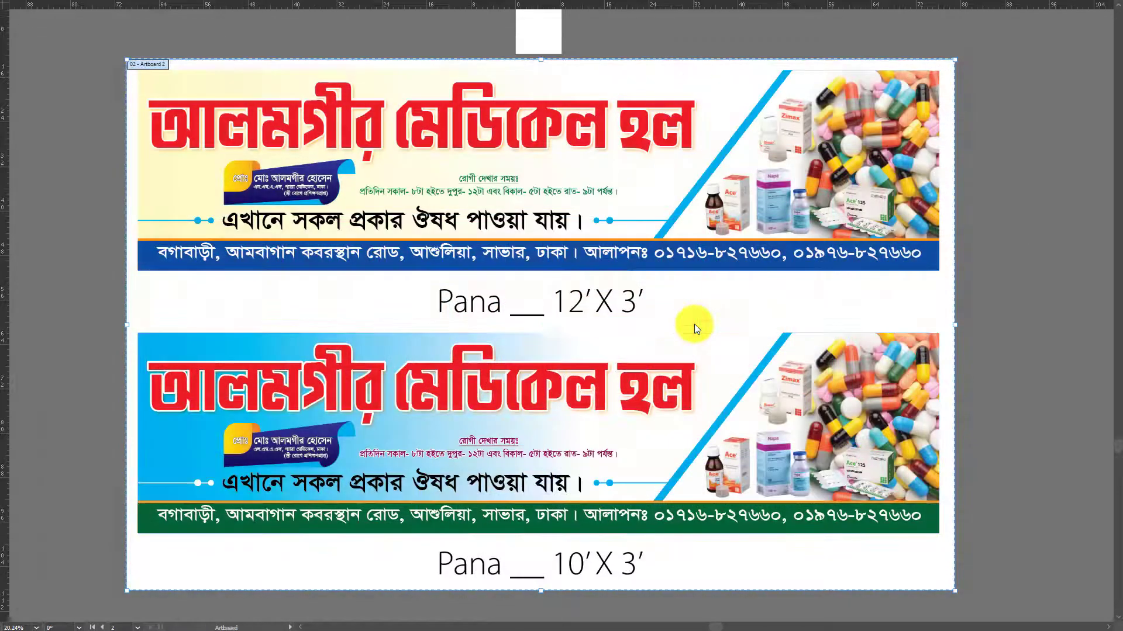
Close the signboard document without saving the latest changes.
key("a")
key("ctrl+w")
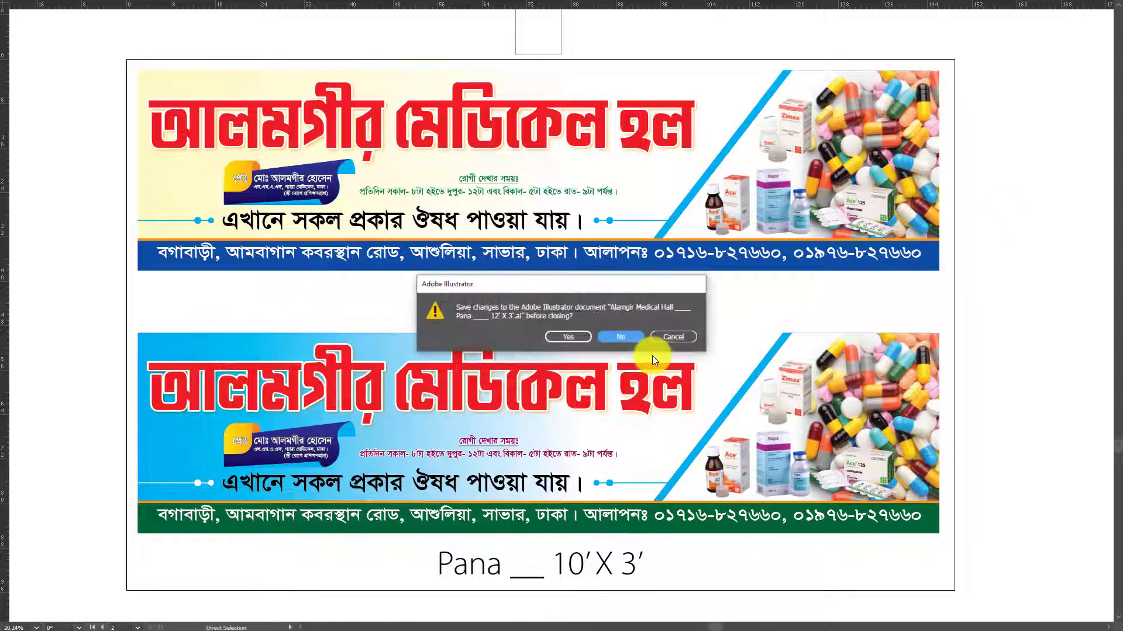
left_click(626, 339)
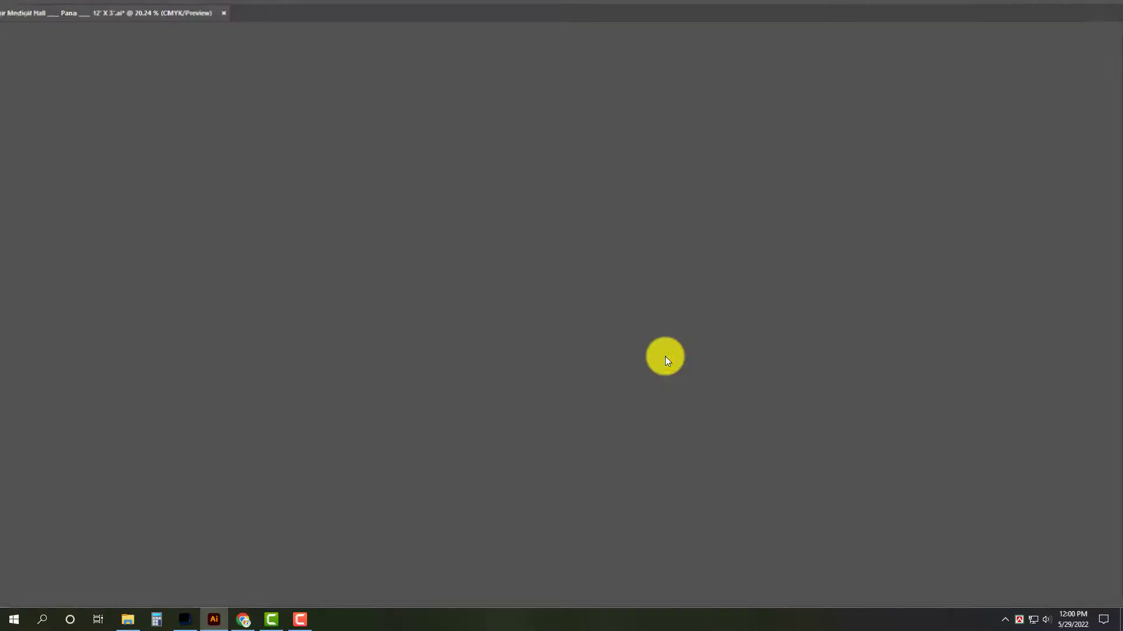
key("super+d")
right_click(488, 189)
left_click(524, 223)
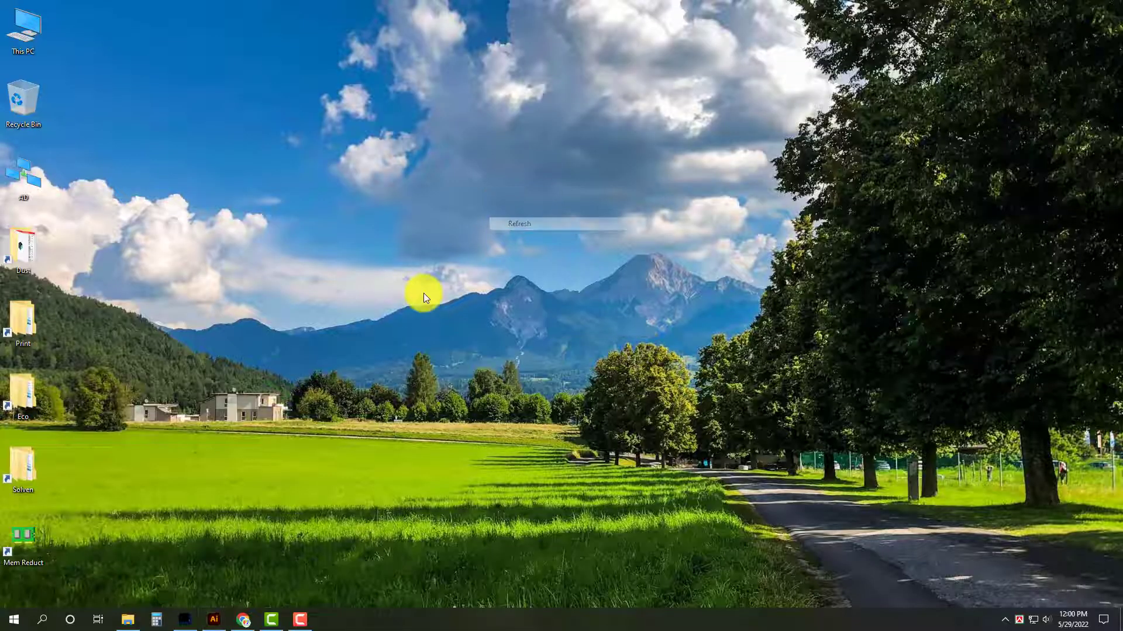
Switch to Gmail in Chrome, view the received message with the 14+3 BLACK PVC.tif file, and return to the inbox.
left_click(243, 619)
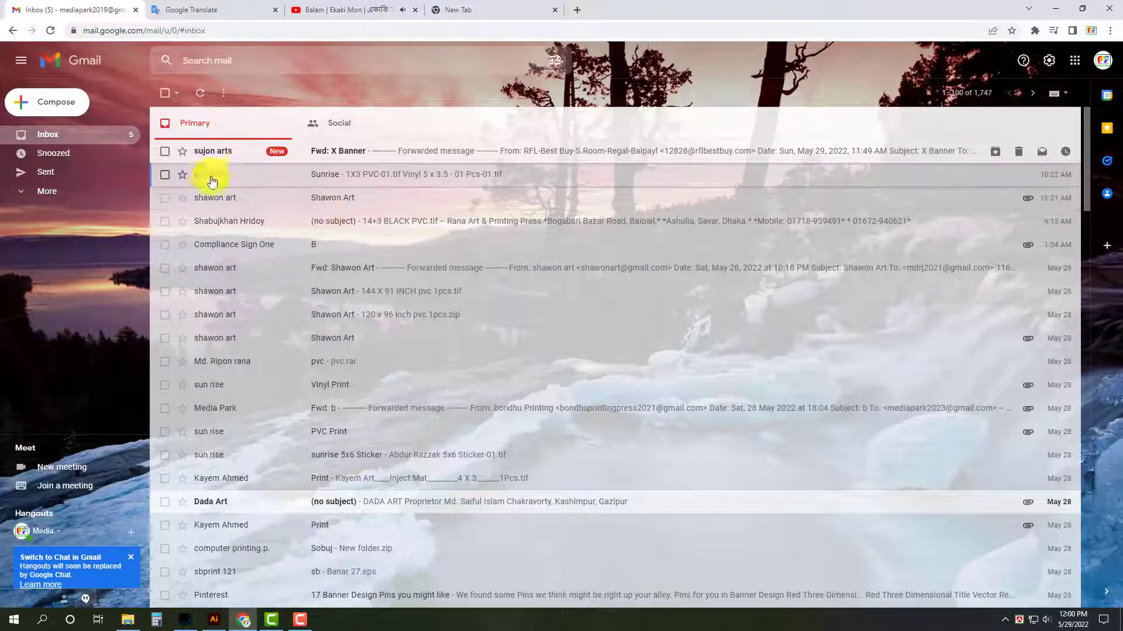
left_click(276, 227)
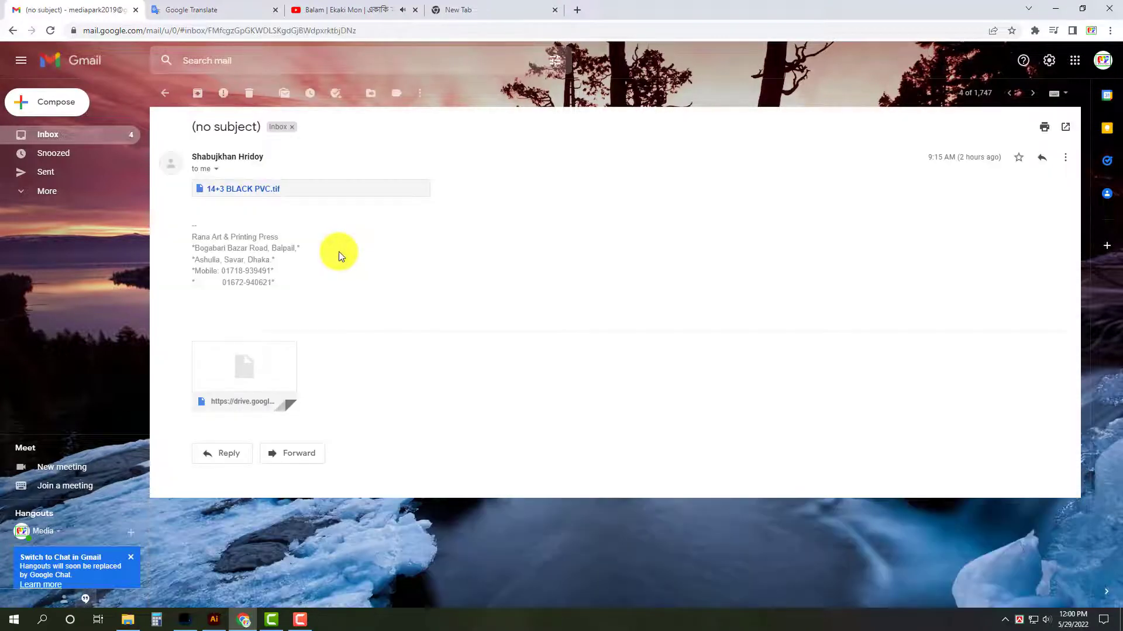
left_click(51, 133)
Compose a new message addressed to the client's saved contact with the subject "Banner".
left_click(56, 102)
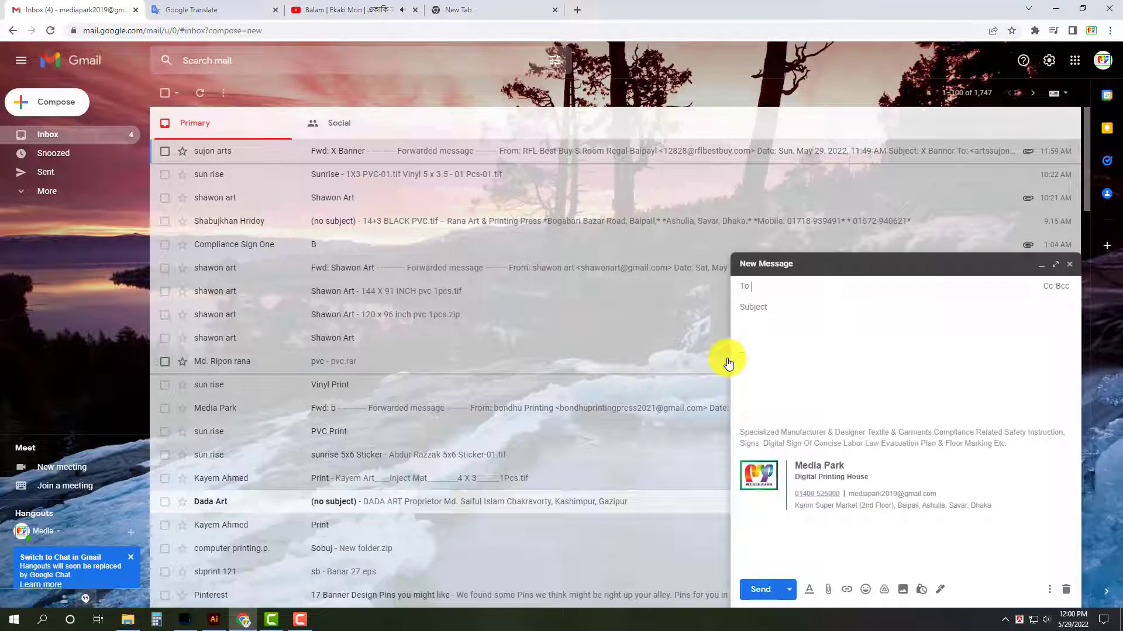
type("rana")
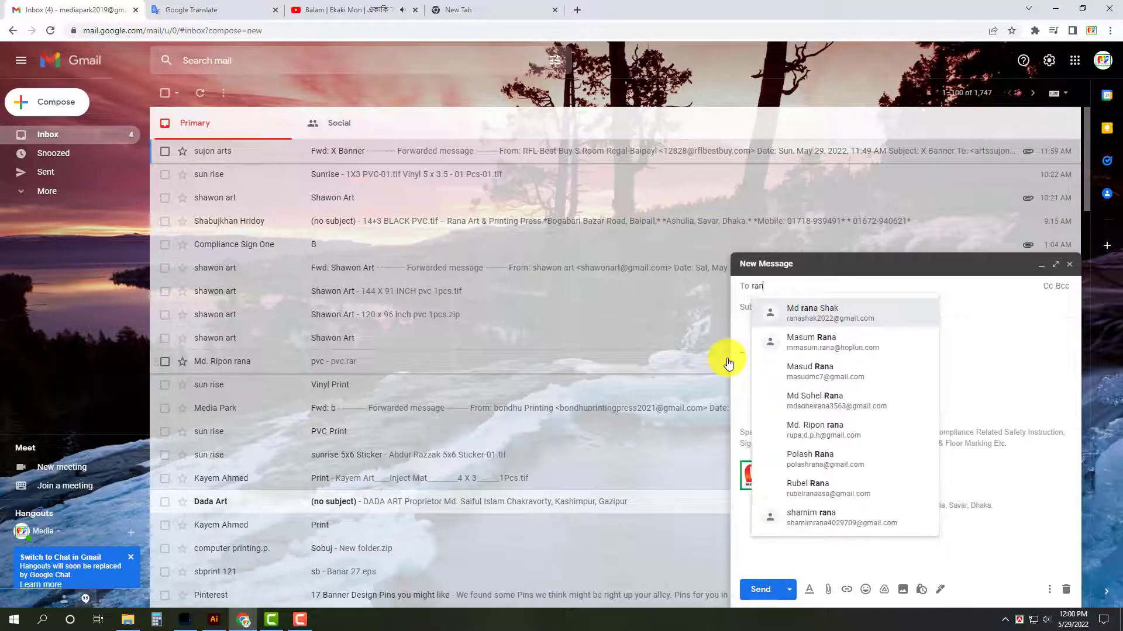
left_click(873, 319)
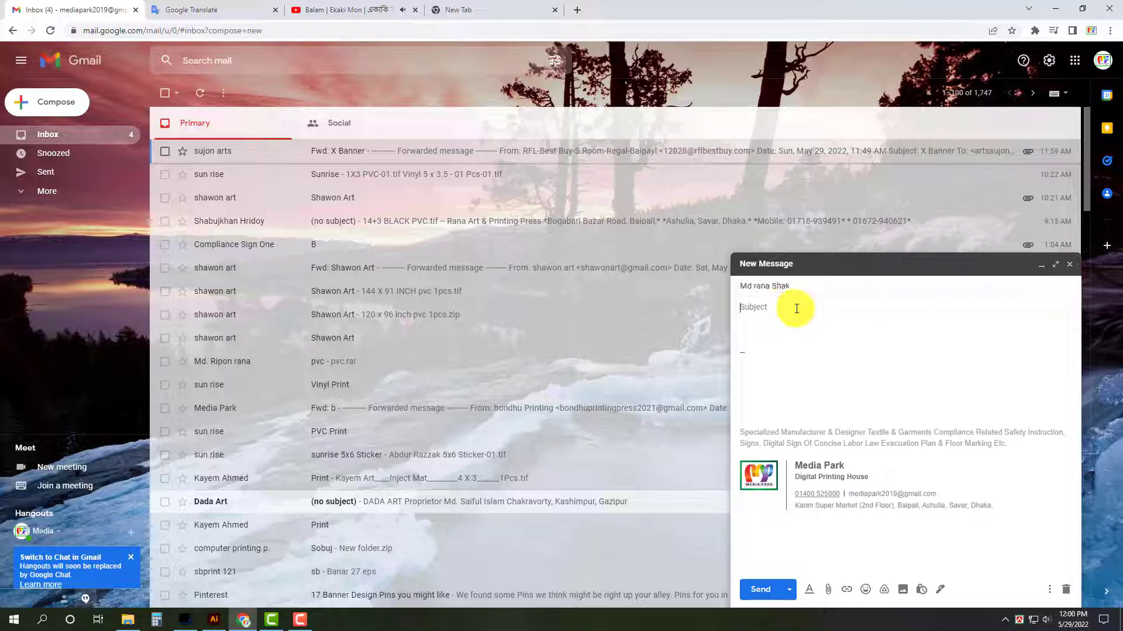
left_click(783, 286)
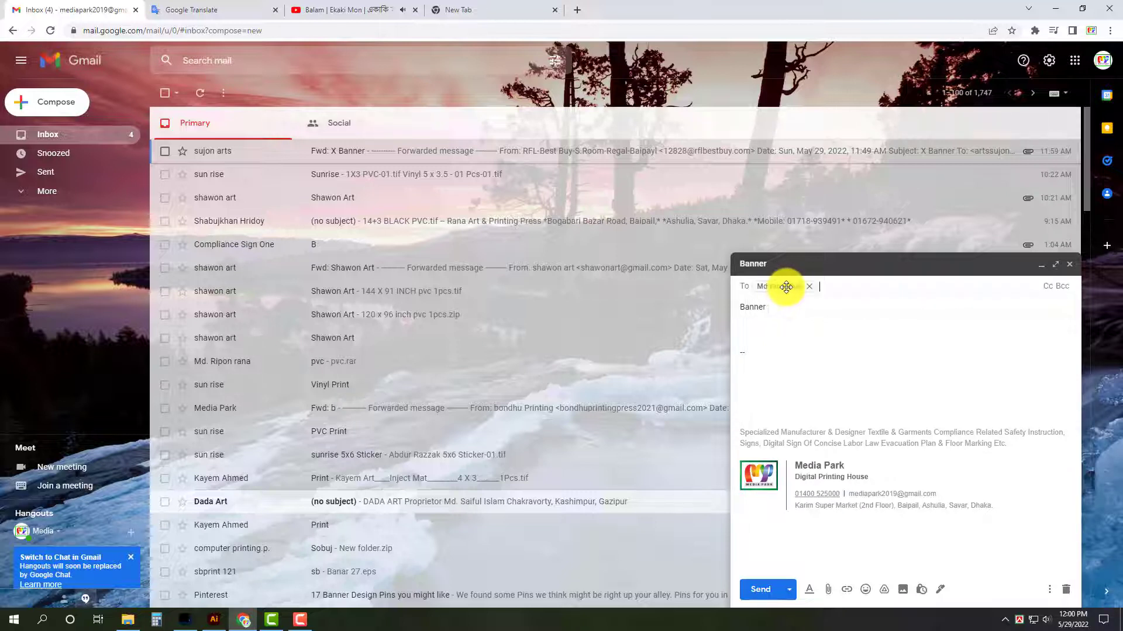
double_click(783, 285)
left_click(799, 310)
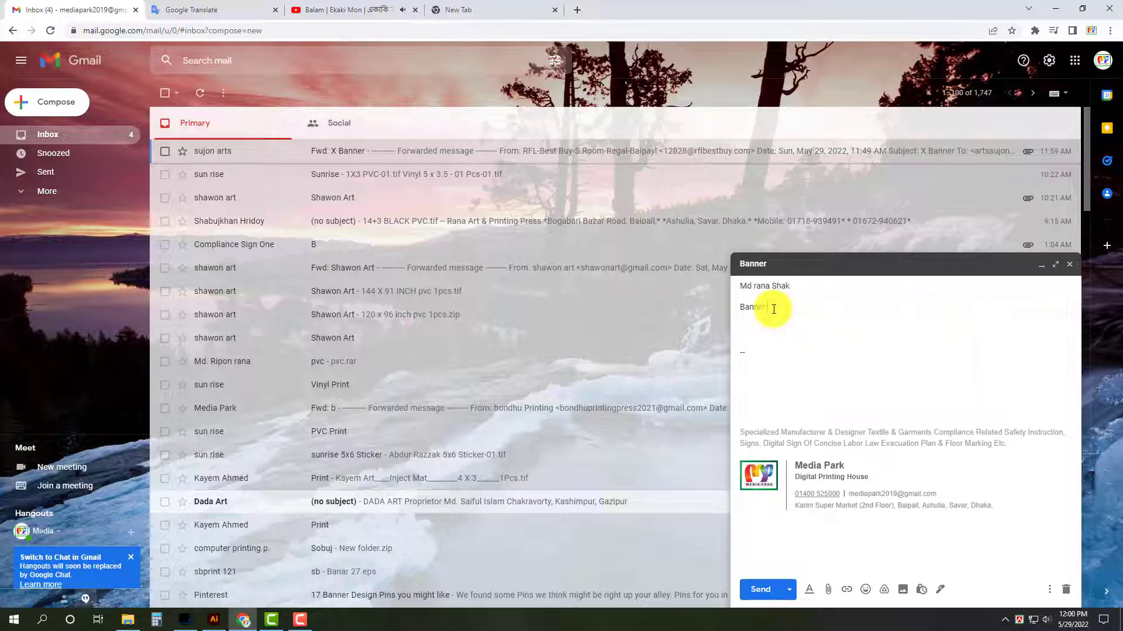
Attach the Alamgir-Medical-Hall-____-Pana-____-12'-X-3' image from the Dust folder's E-mail subfolder to the message.
left_click(827, 590)
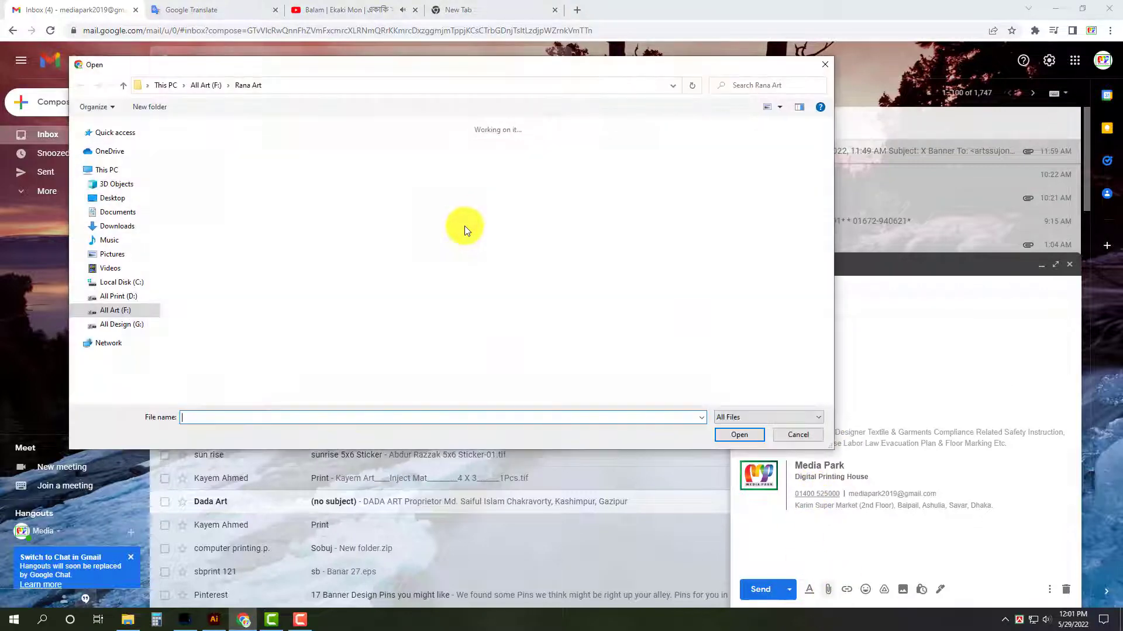
double_click(293, 169)
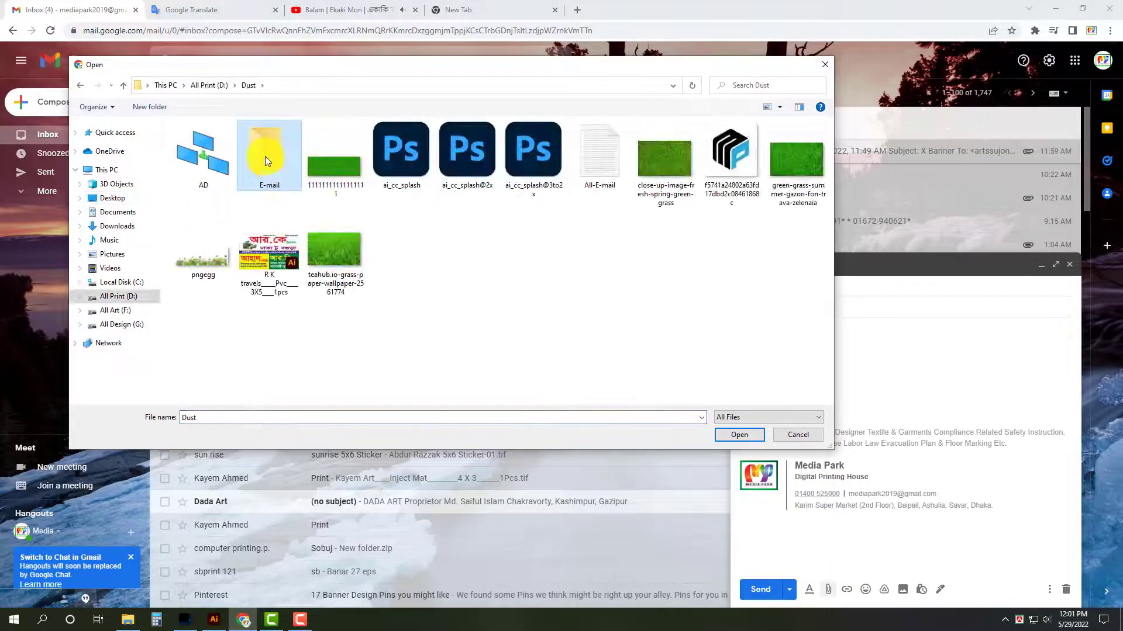
double_click(265, 156)
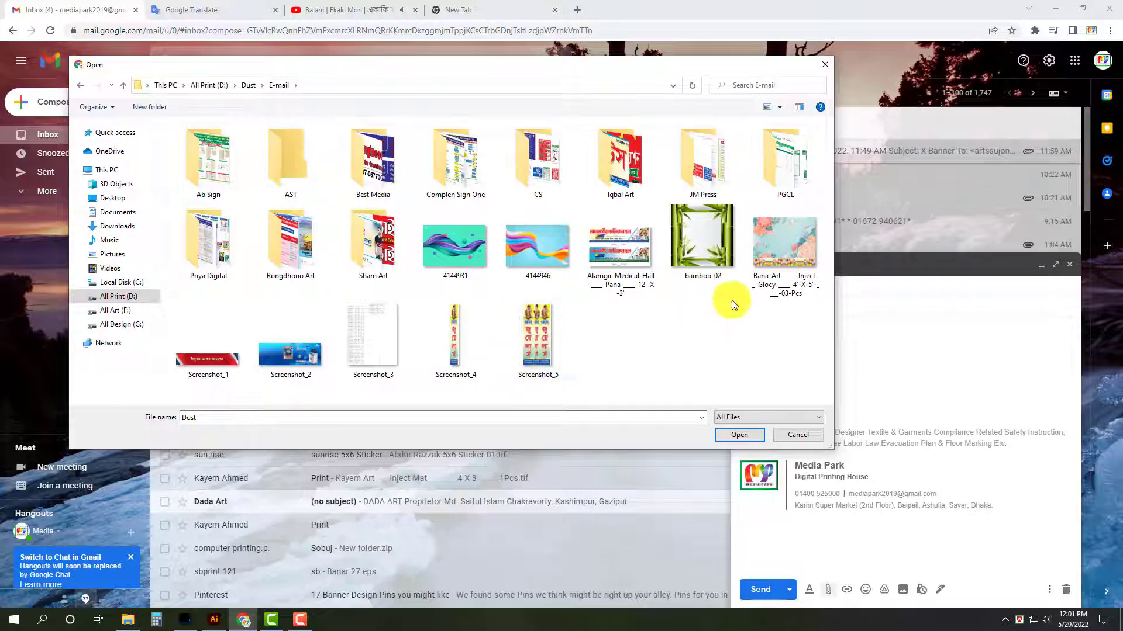
double_click(628, 248)
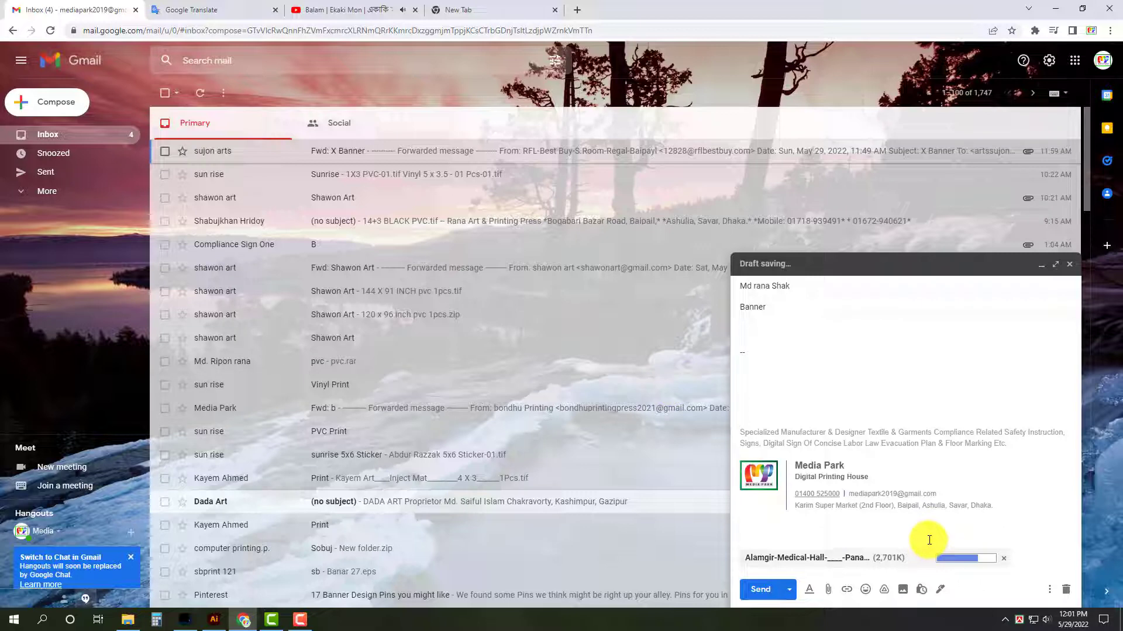
Send the "Banner" message, and preview the signboard image attached to the sent copy at full size.
left_click(771, 591)
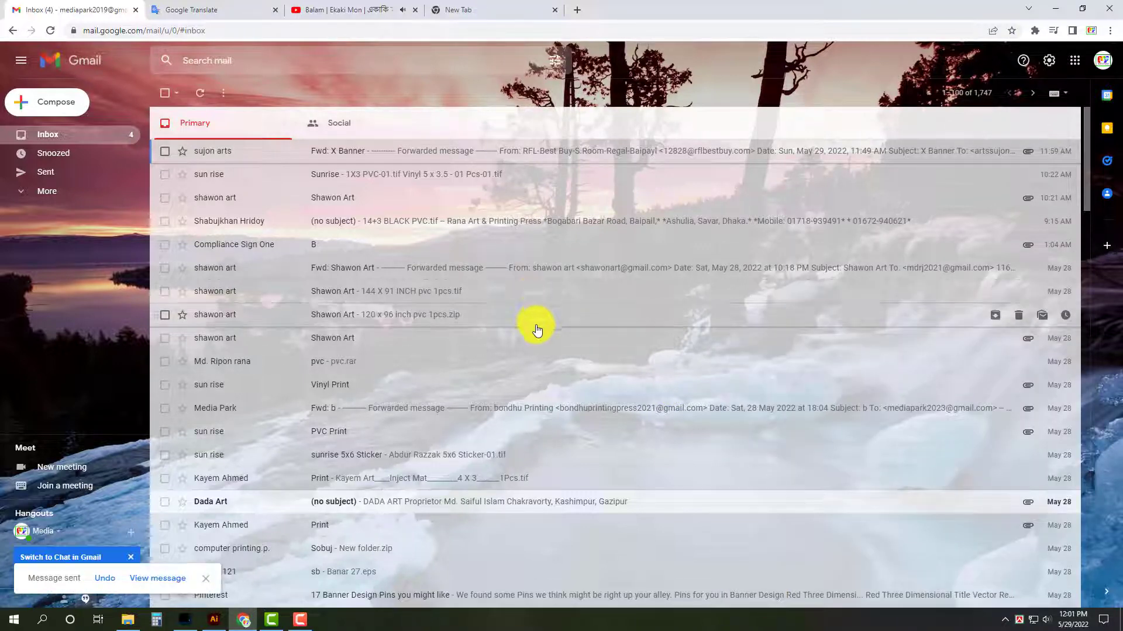
left_click(158, 578)
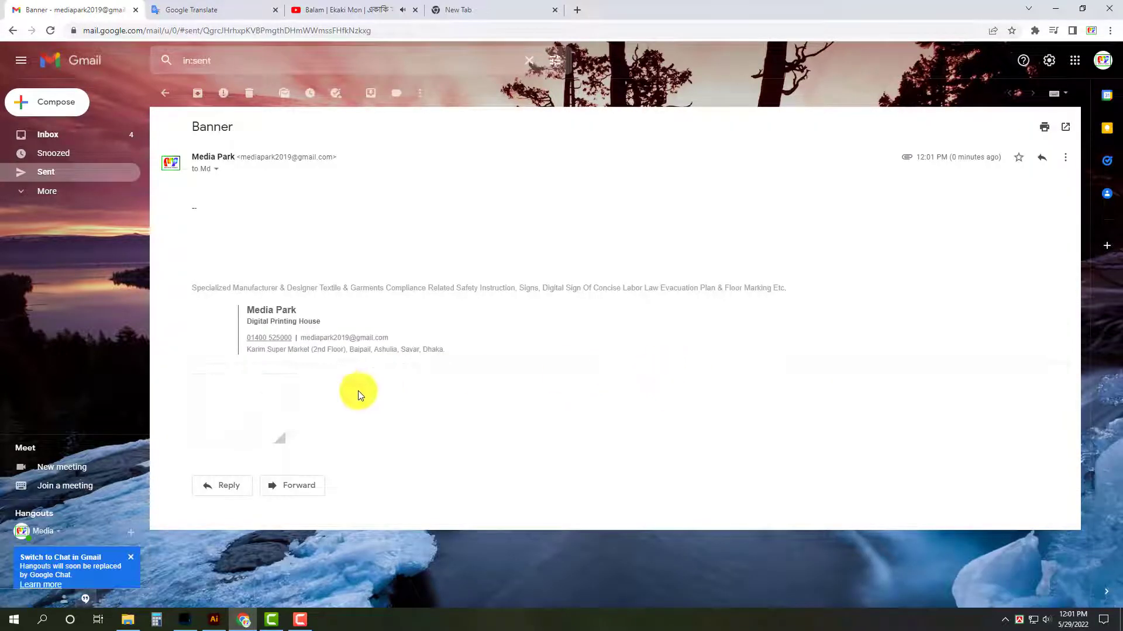
left_click(283, 401)
key("Escape")
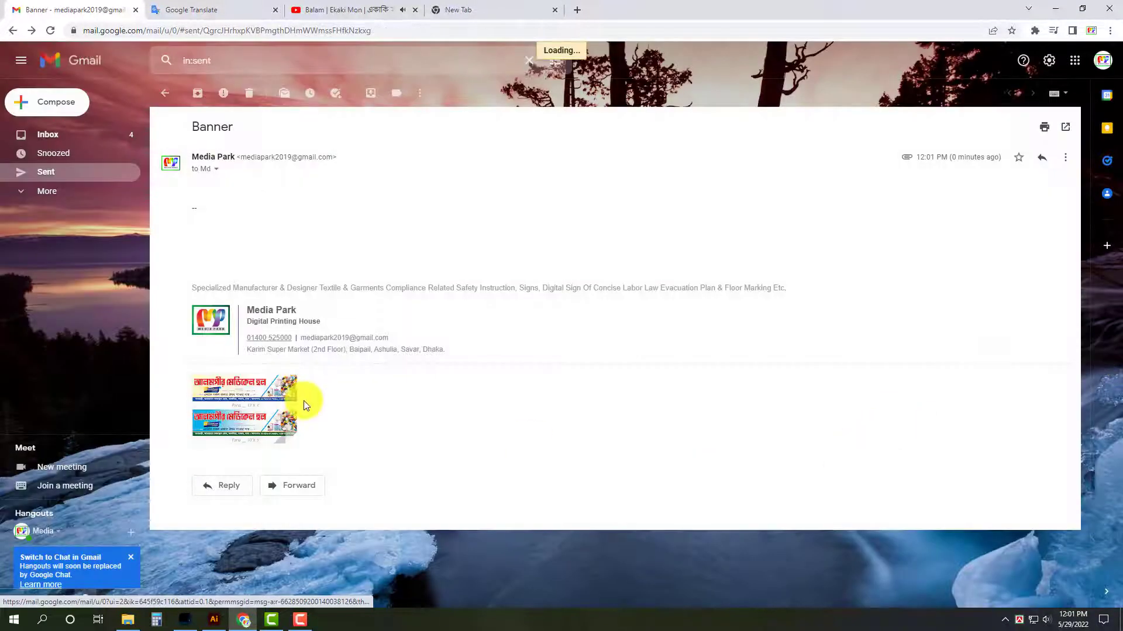
left_click(283, 404)
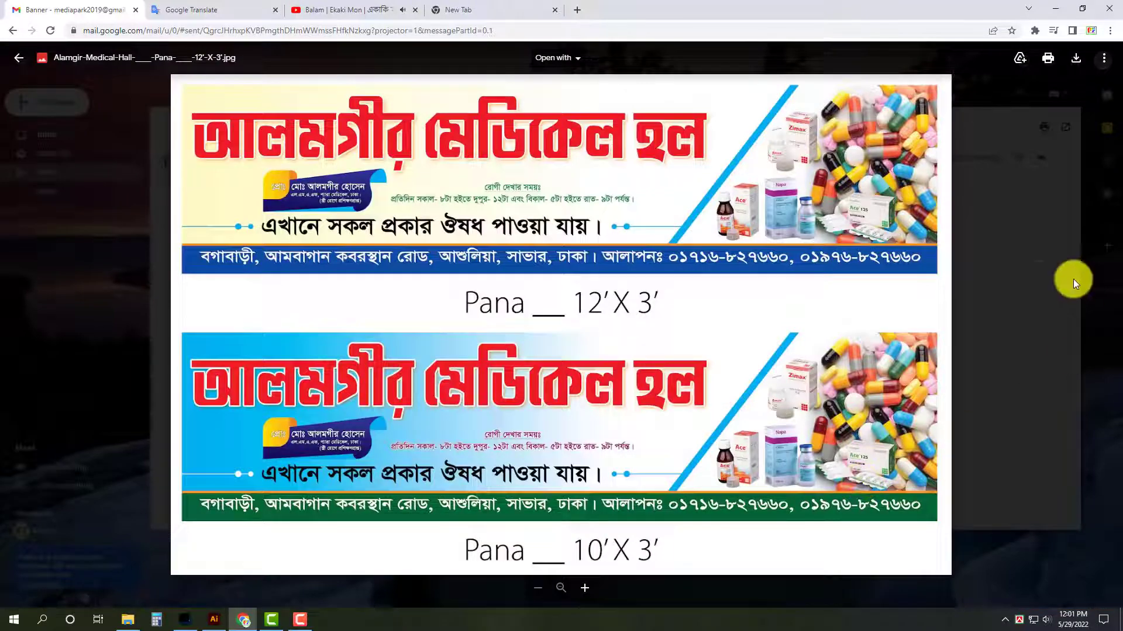
key("Escape")
Return to the inbox and minimise the browser window to show the desktop.
left_click(94, 135)
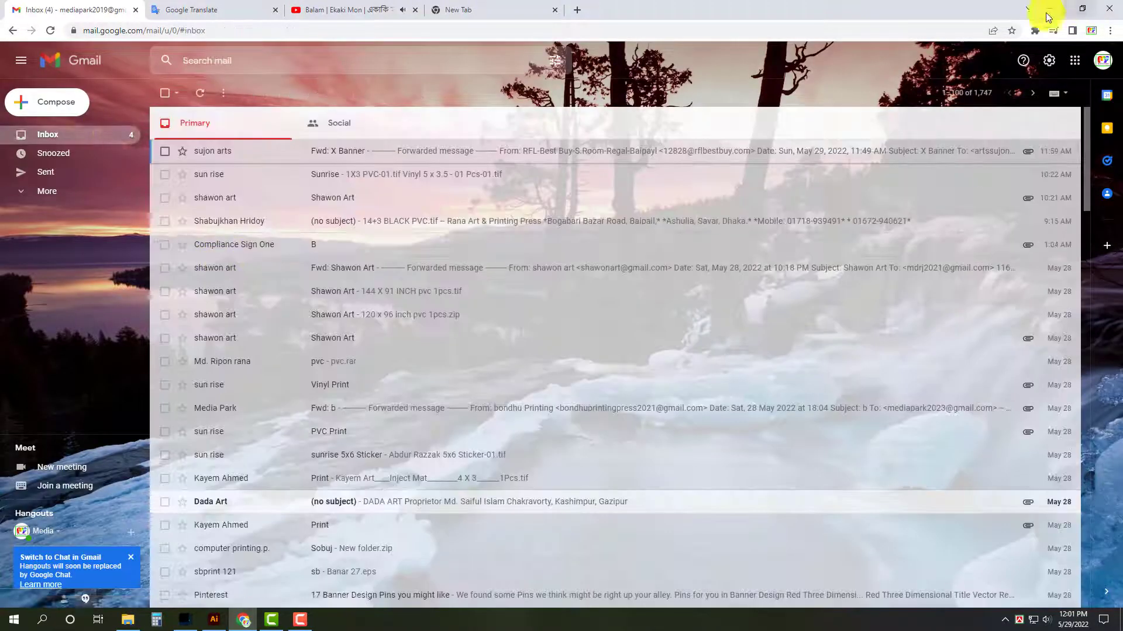
left_click(1055, 8)
right_click(456, 133)
left_click(491, 169)
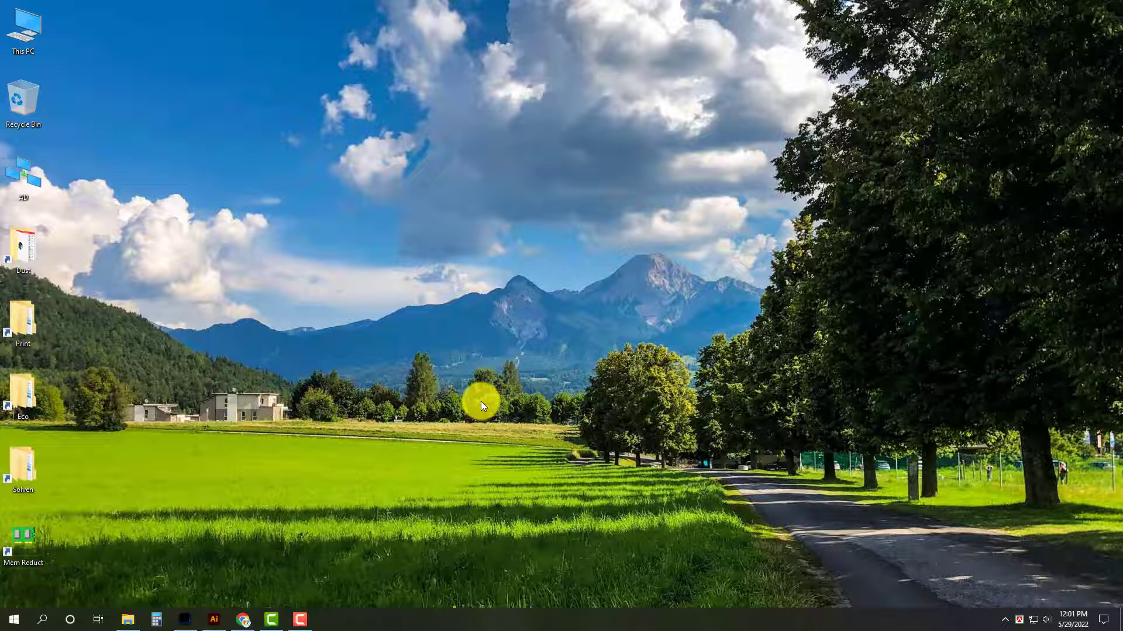
right_click(476, 199)
left_click(502, 230)
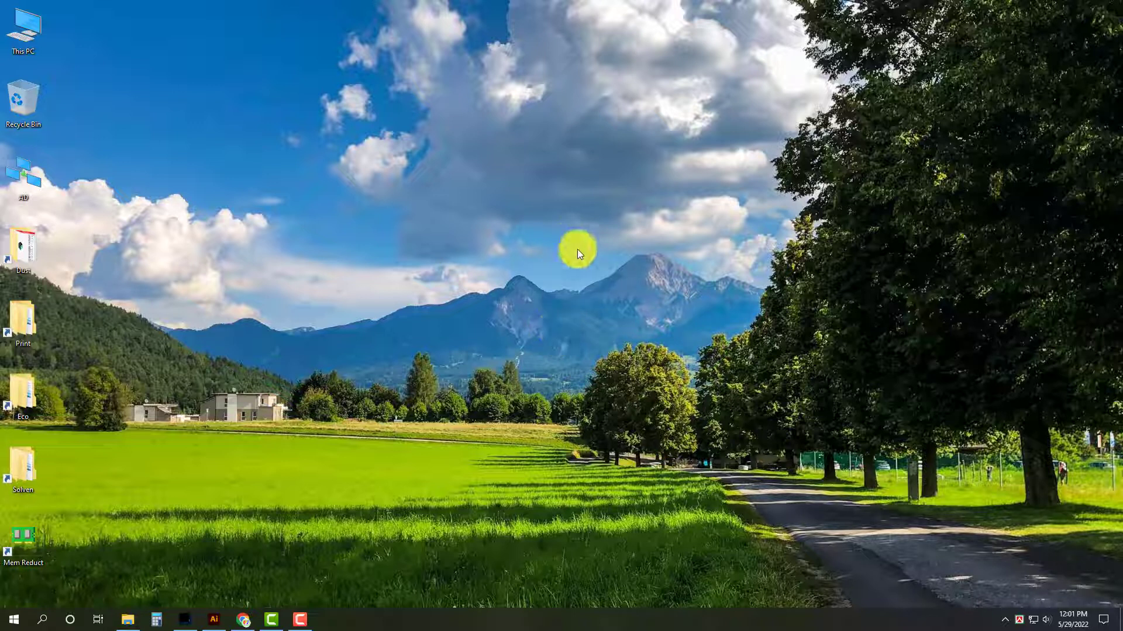
right_click(577, 249)
left_click(621, 279)
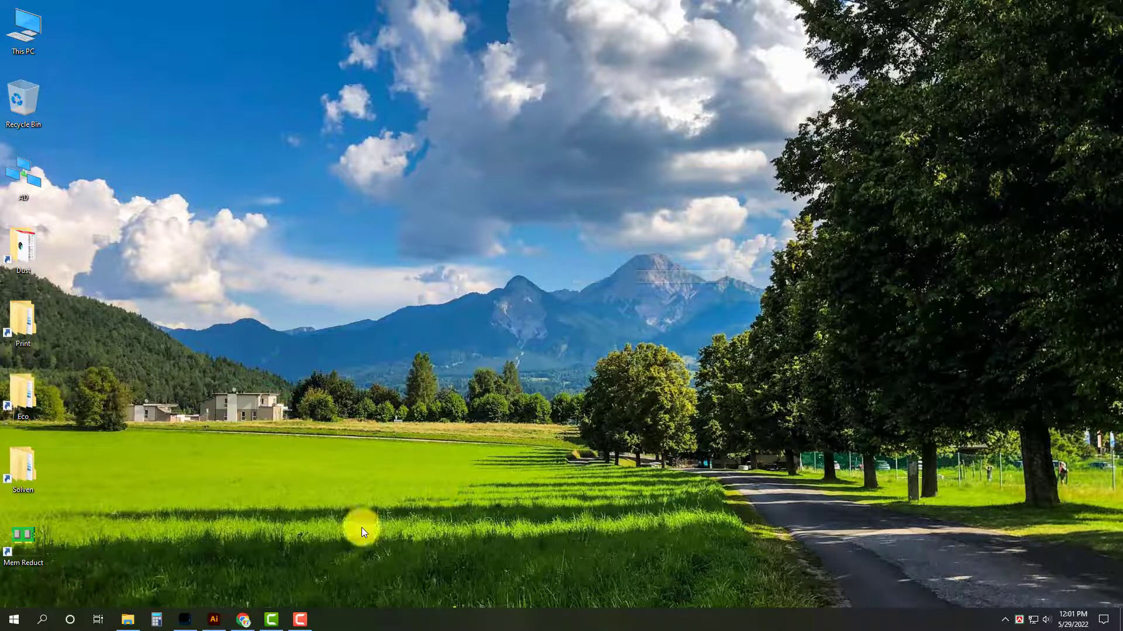